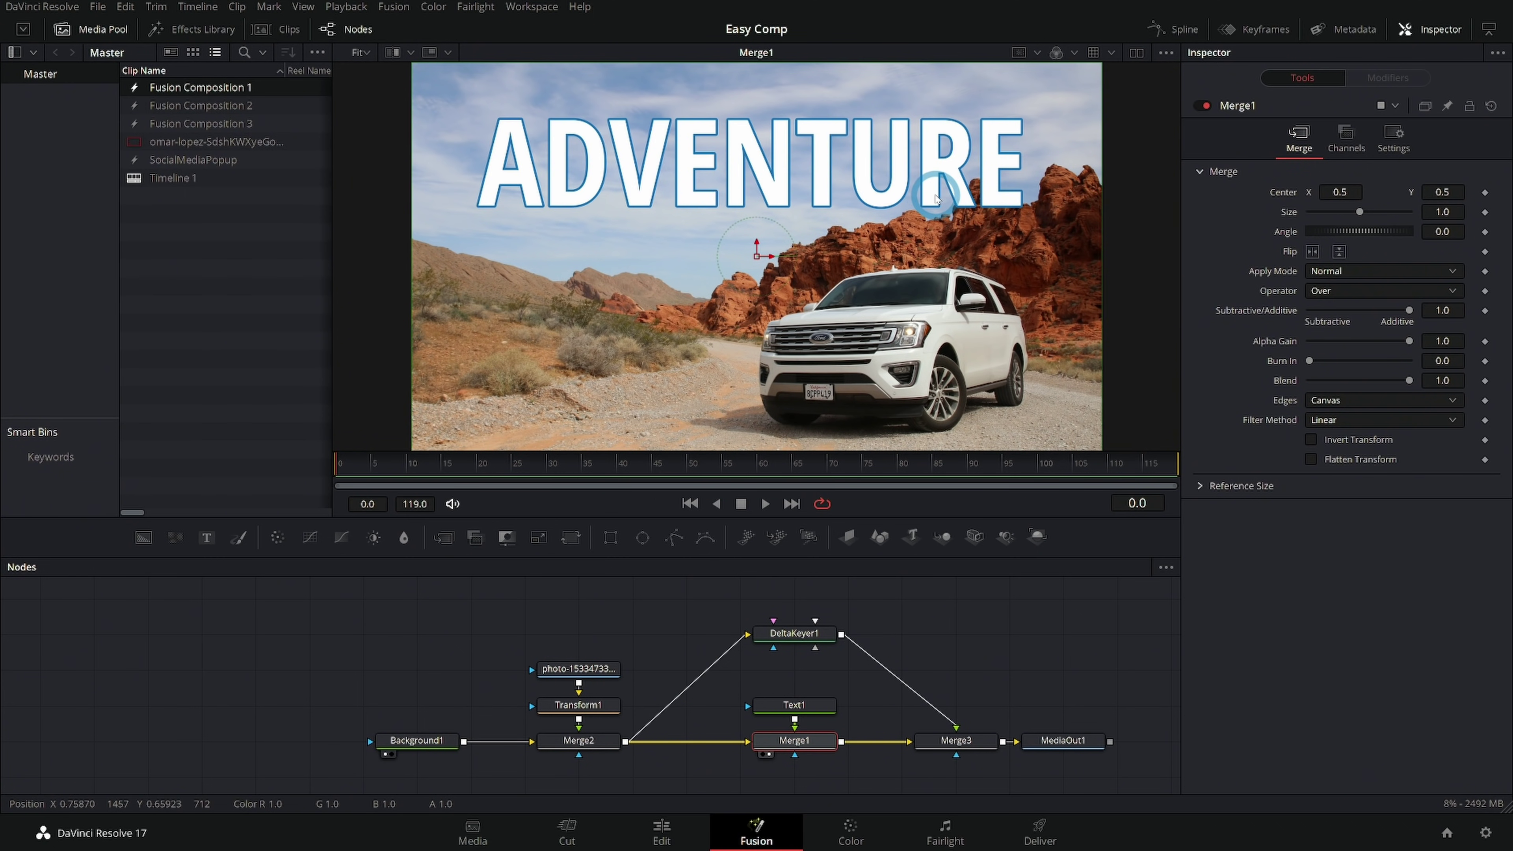
Select Merge3 and scrub the time ruler to preview the ADVENTURE-behind-rocks composite.
{"action": "left_click", "coordinate": [958, 739]}
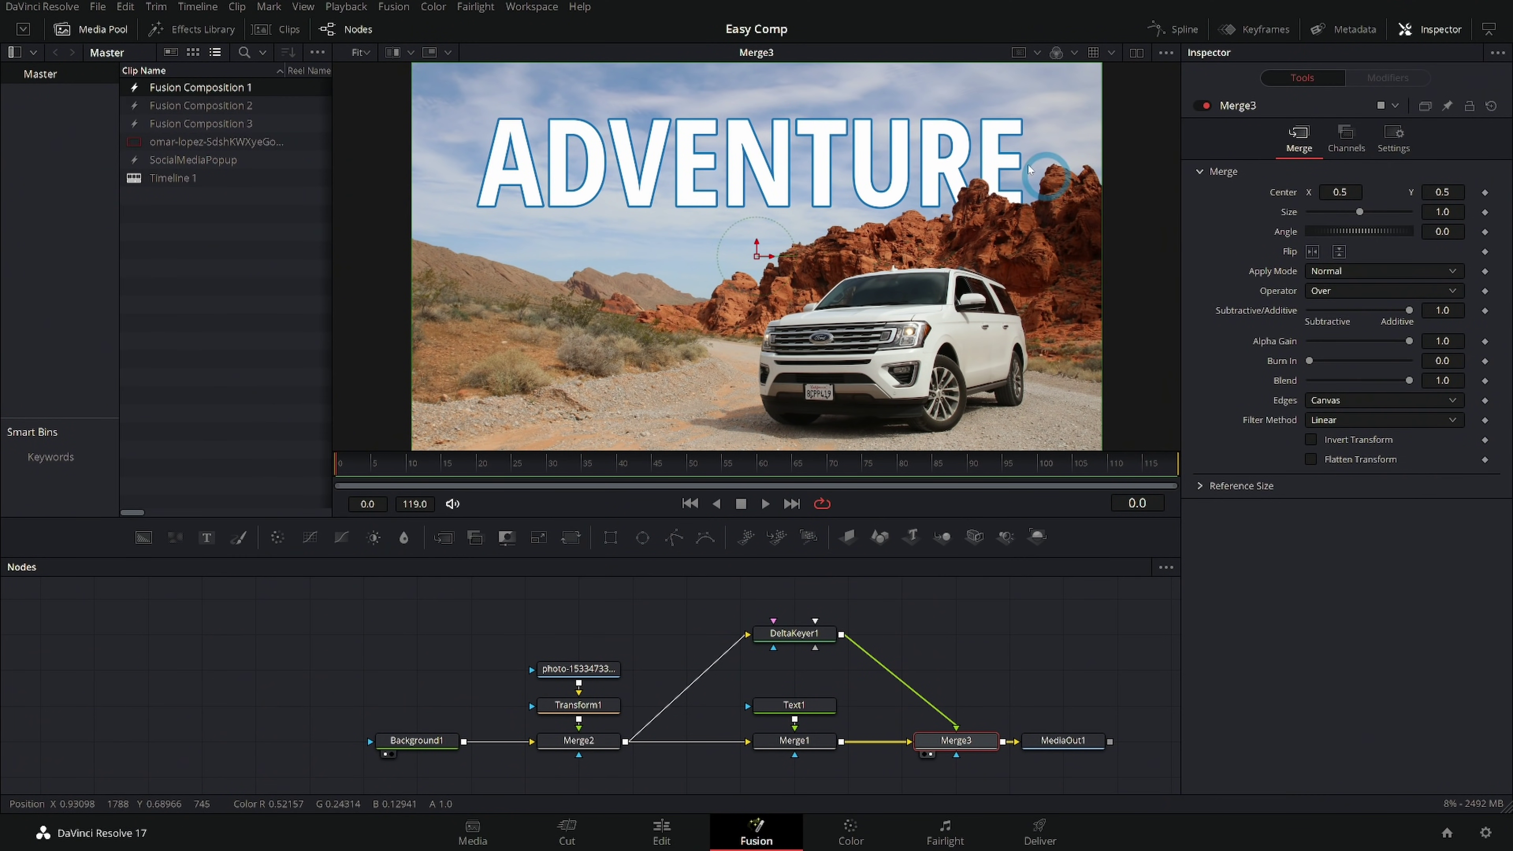
{"action": "mouse_move", "coordinate": [485, 463]}
{"action": "left_mouse_down"}
{"action": "mouse_move", "coordinate": [1080, 464]}
{"action": "mouse_move", "coordinate": [468, 465]}
{"action": "left_mouse_up"}
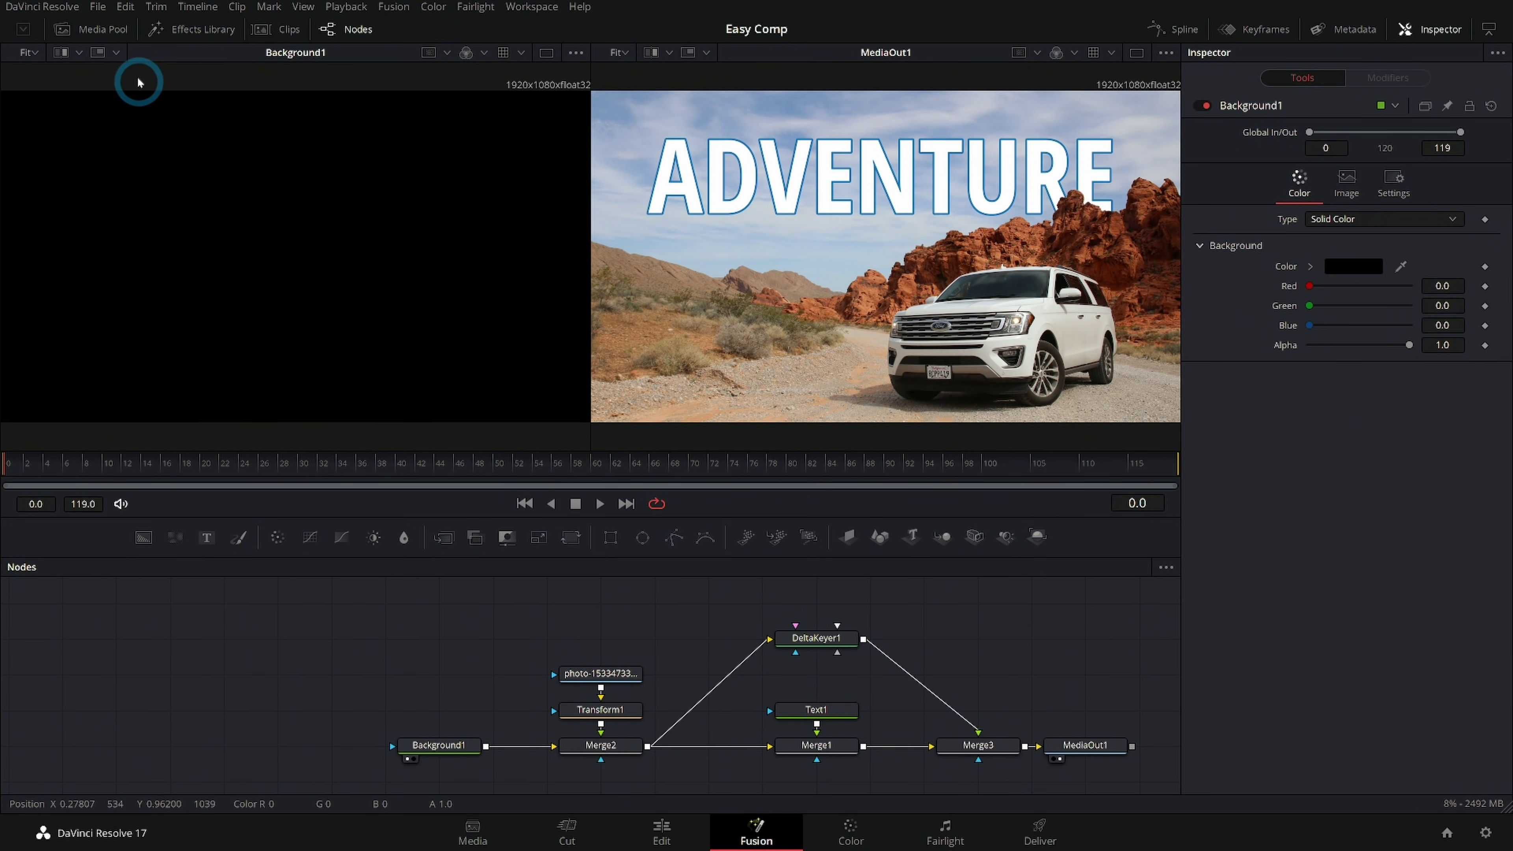
Create a new Fusion Composition clip in the Media Pool bin.
{"action": "left_click", "coordinate": [96, 31]}
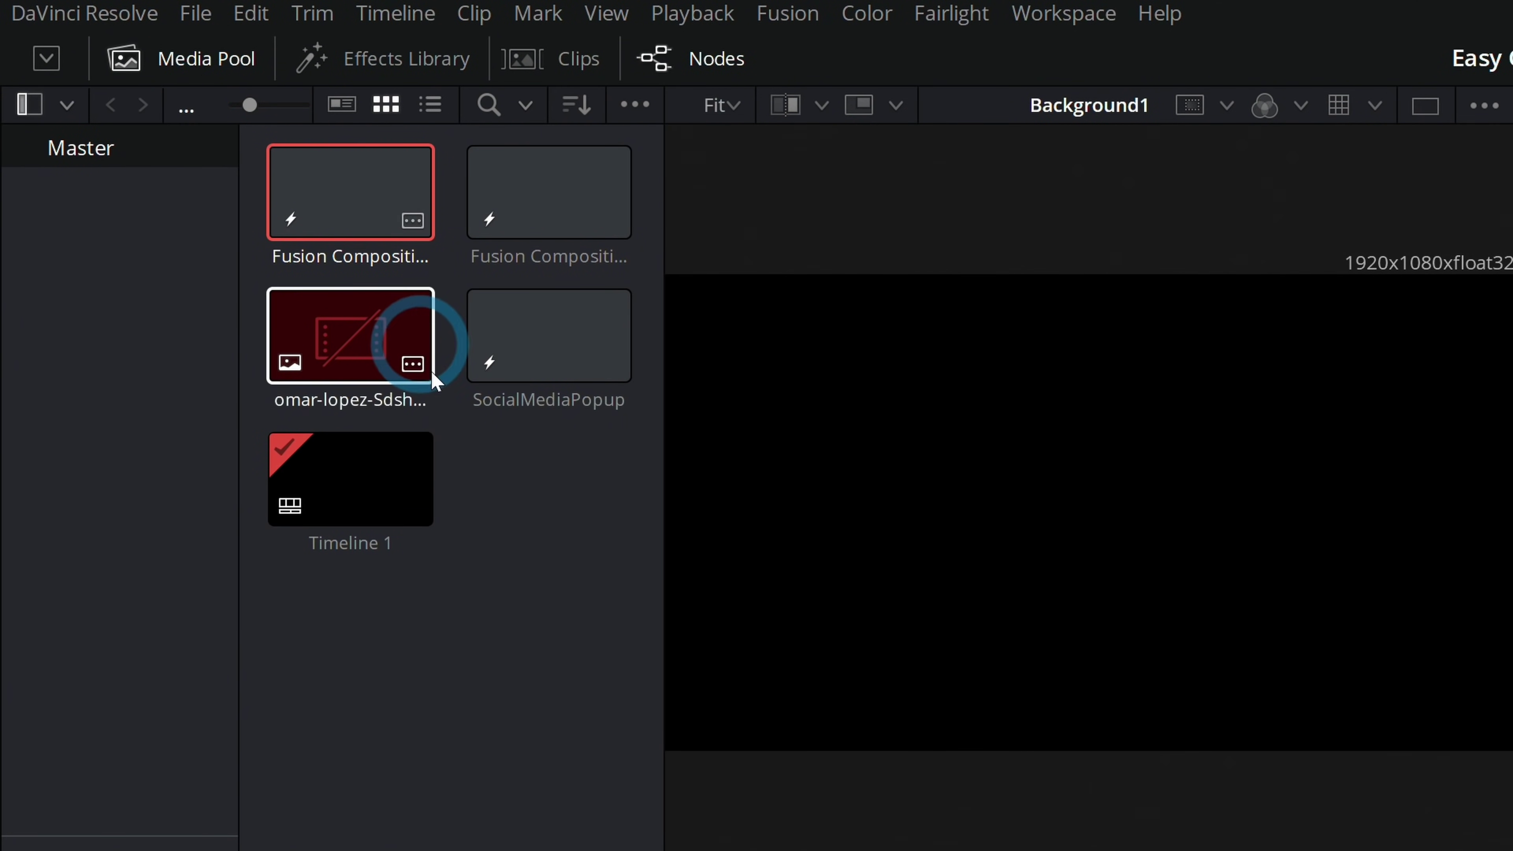
{"action": "right_click", "coordinate": [507, 483]}
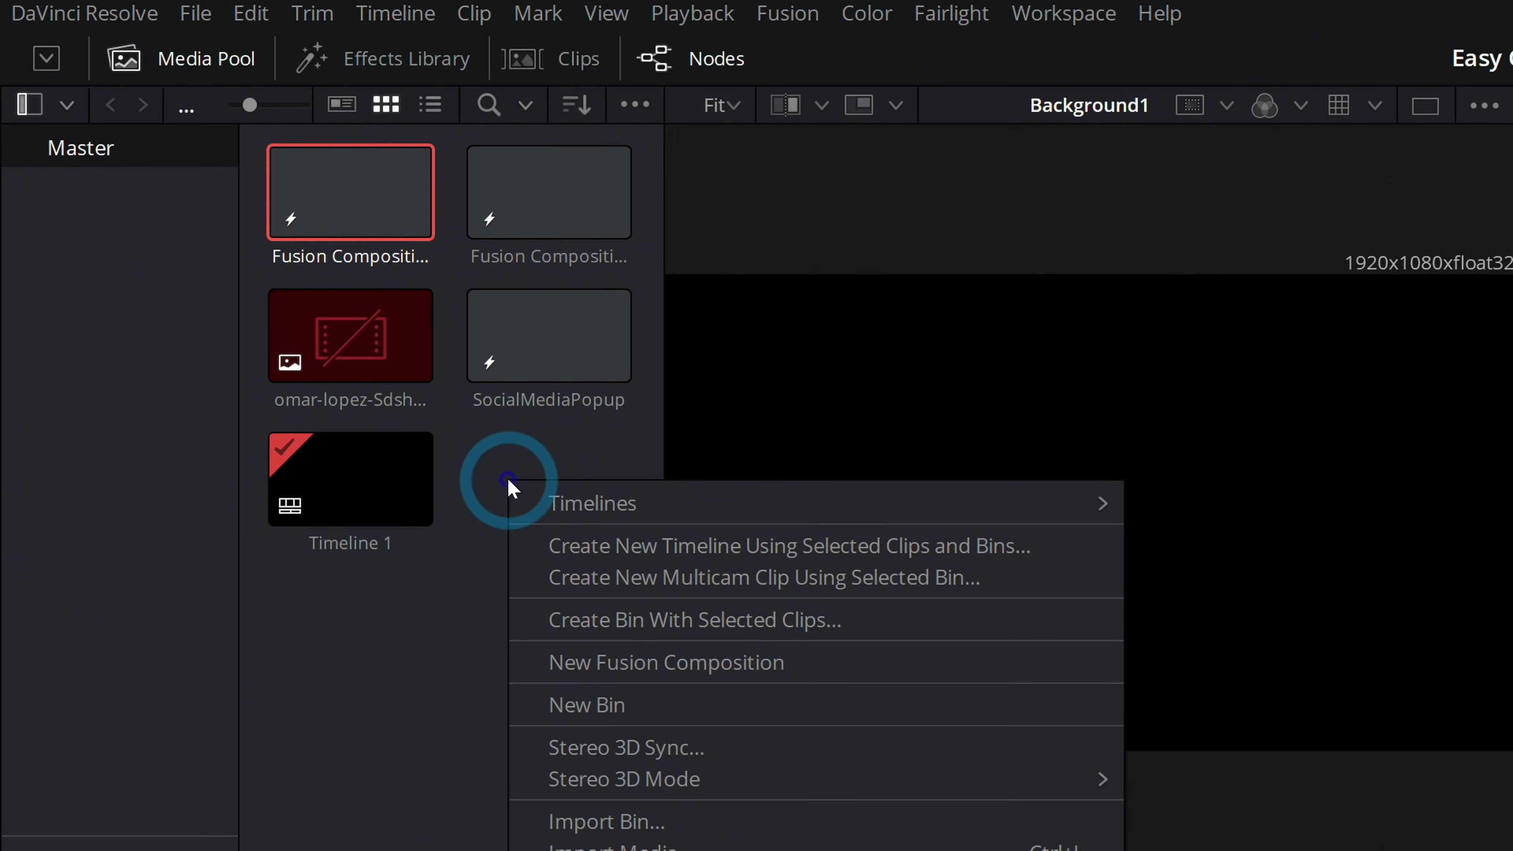
{"action": "left_click", "coordinate": [618, 659]}
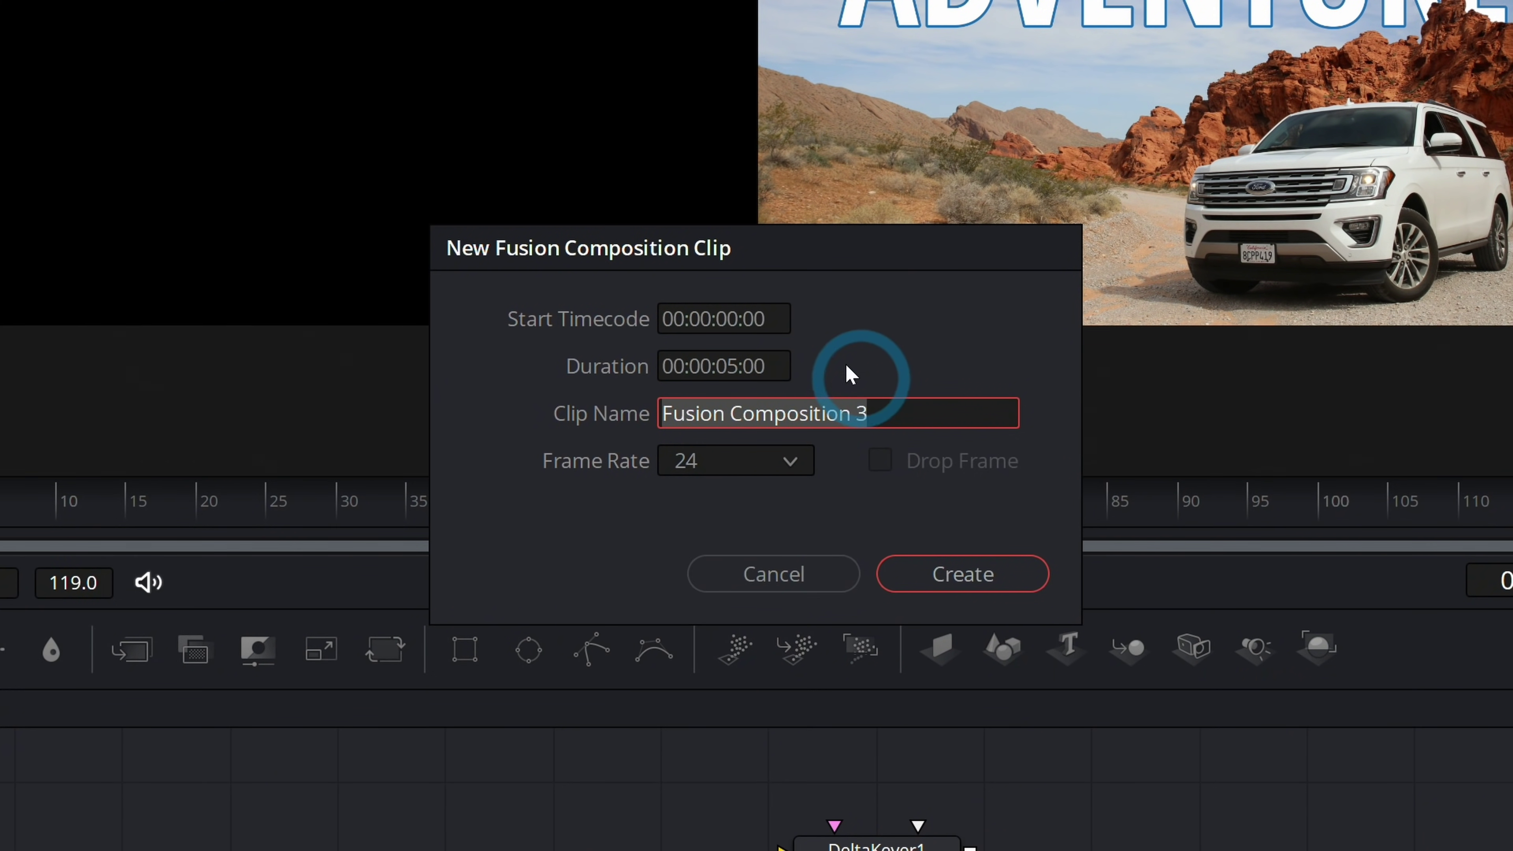
{"action": "left_click", "coordinate": [967, 578]}
Switch the bin to list view and open Fusion Composition 3 in Fusion.
{"action": "left_click", "coordinate": [432, 106]}
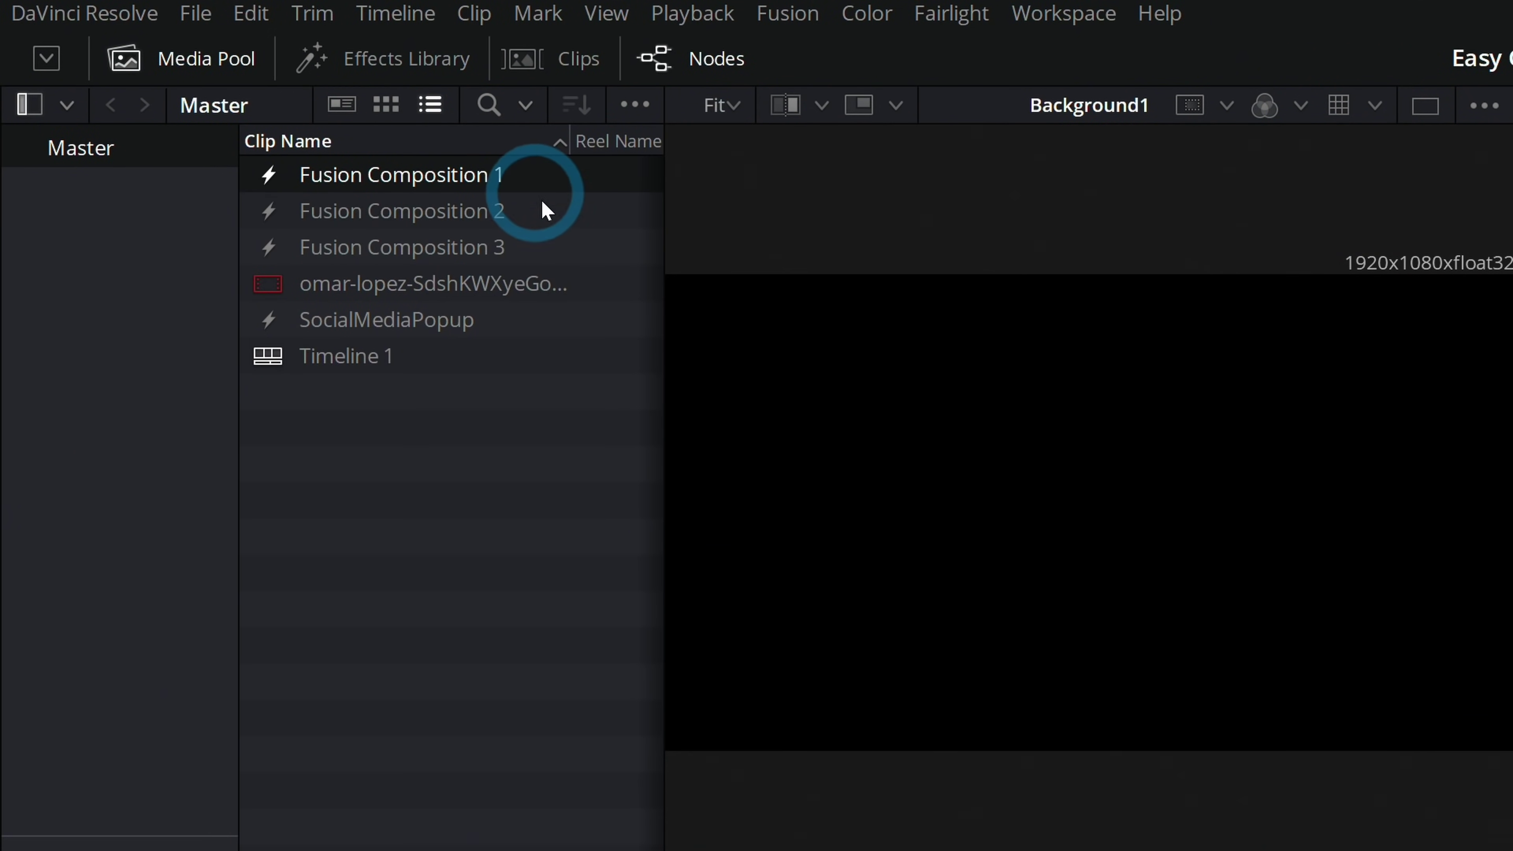
{"action": "left_click", "coordinate": [417, 250]}
{"action": "double_click", "coordinate": [438, 250]}
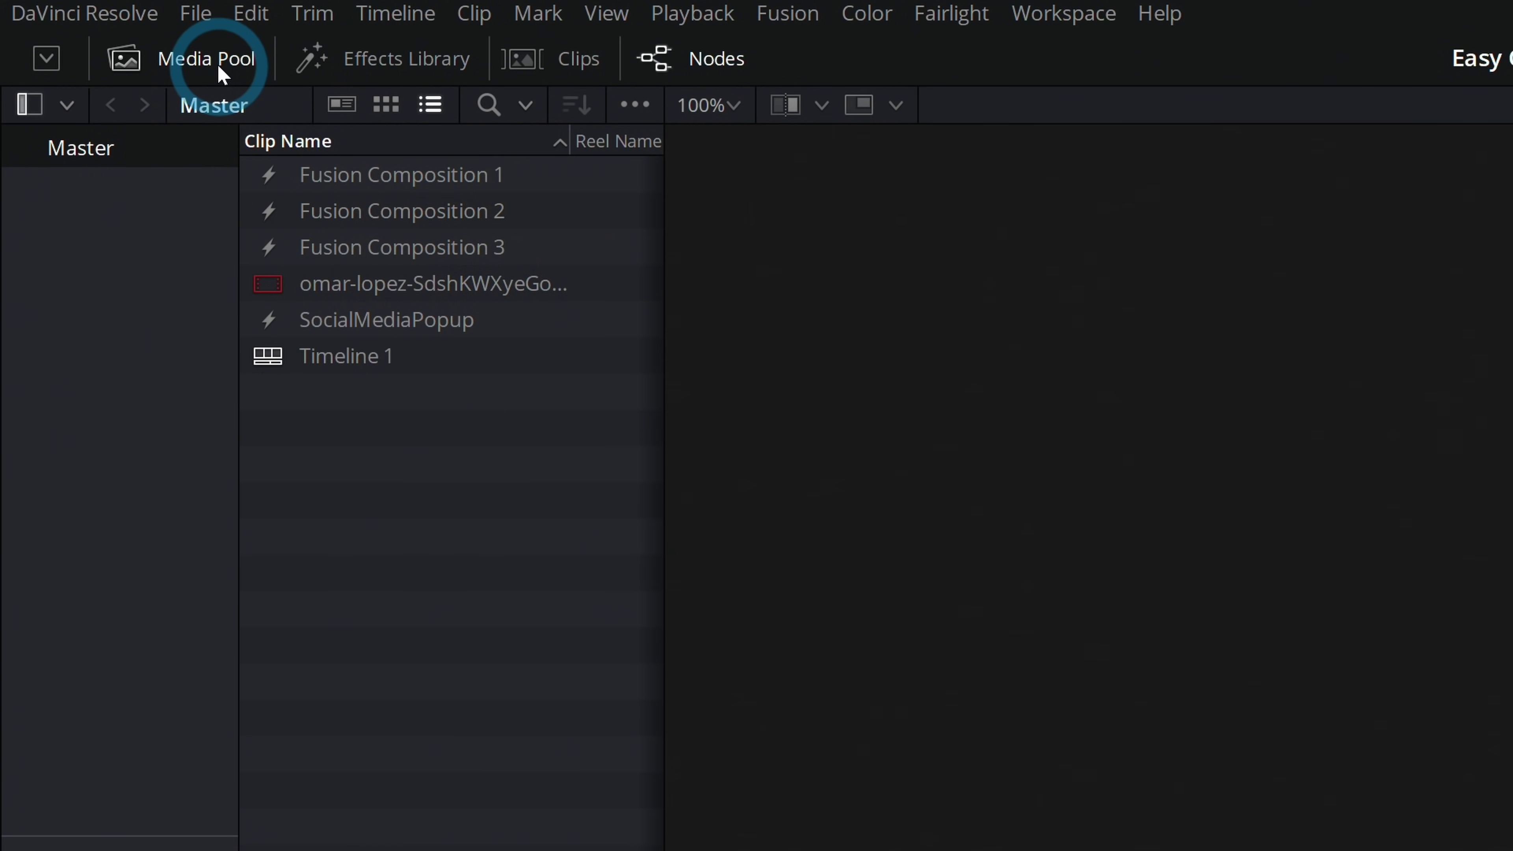
Hide the Media Pool, add trial Blur, Channel Booleans, Rectangle and BSpline nodes, then delete all four.
{"action": "left_click", "coordinate": [218, 67]}
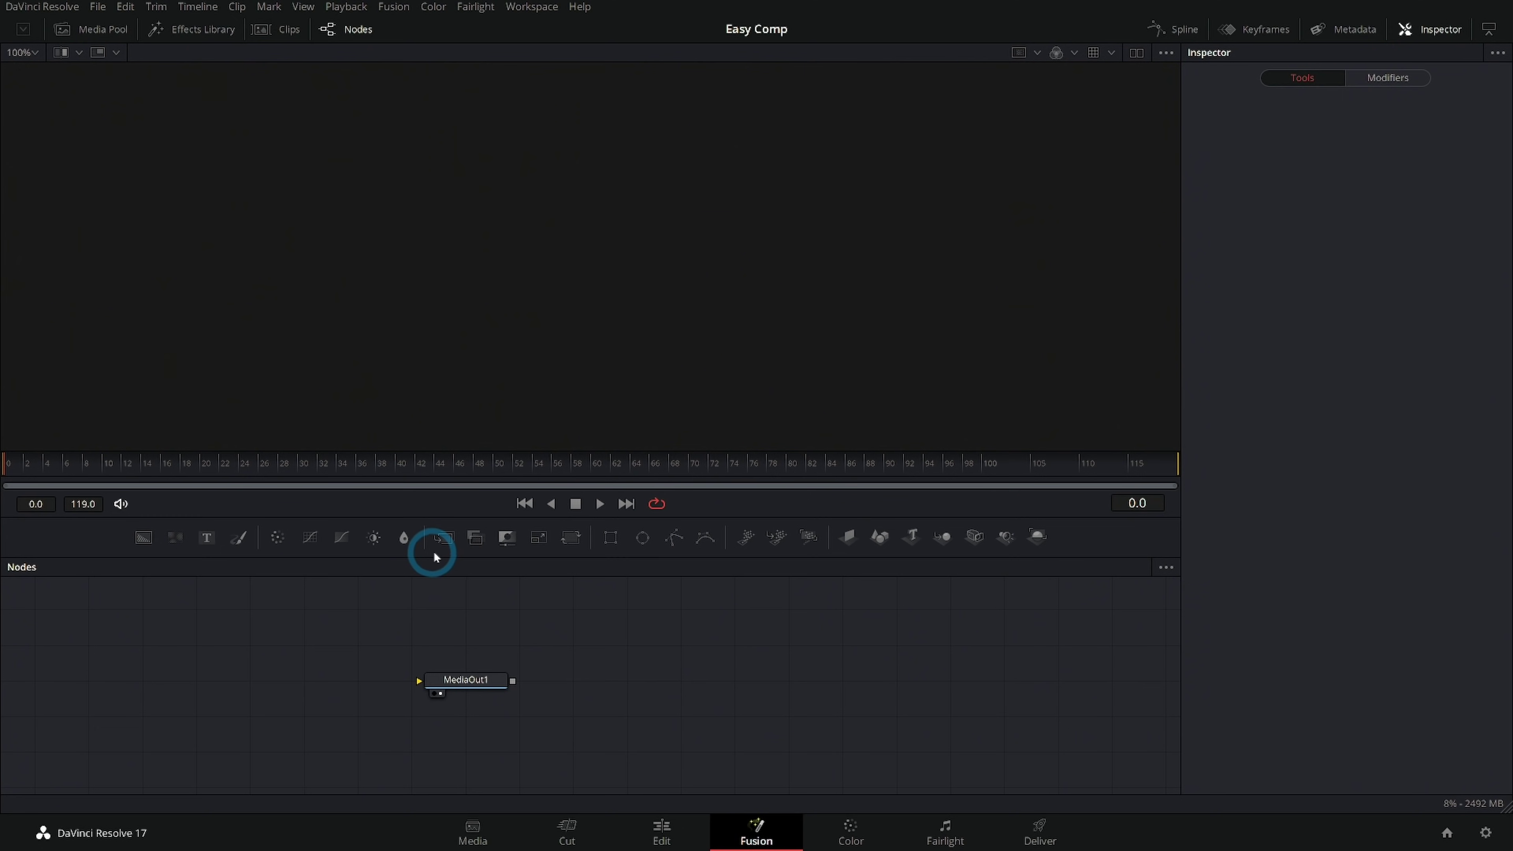
{"action": "left_click_drag", "start_coordinate": [403, 538], "coordinate": [573, 642]}
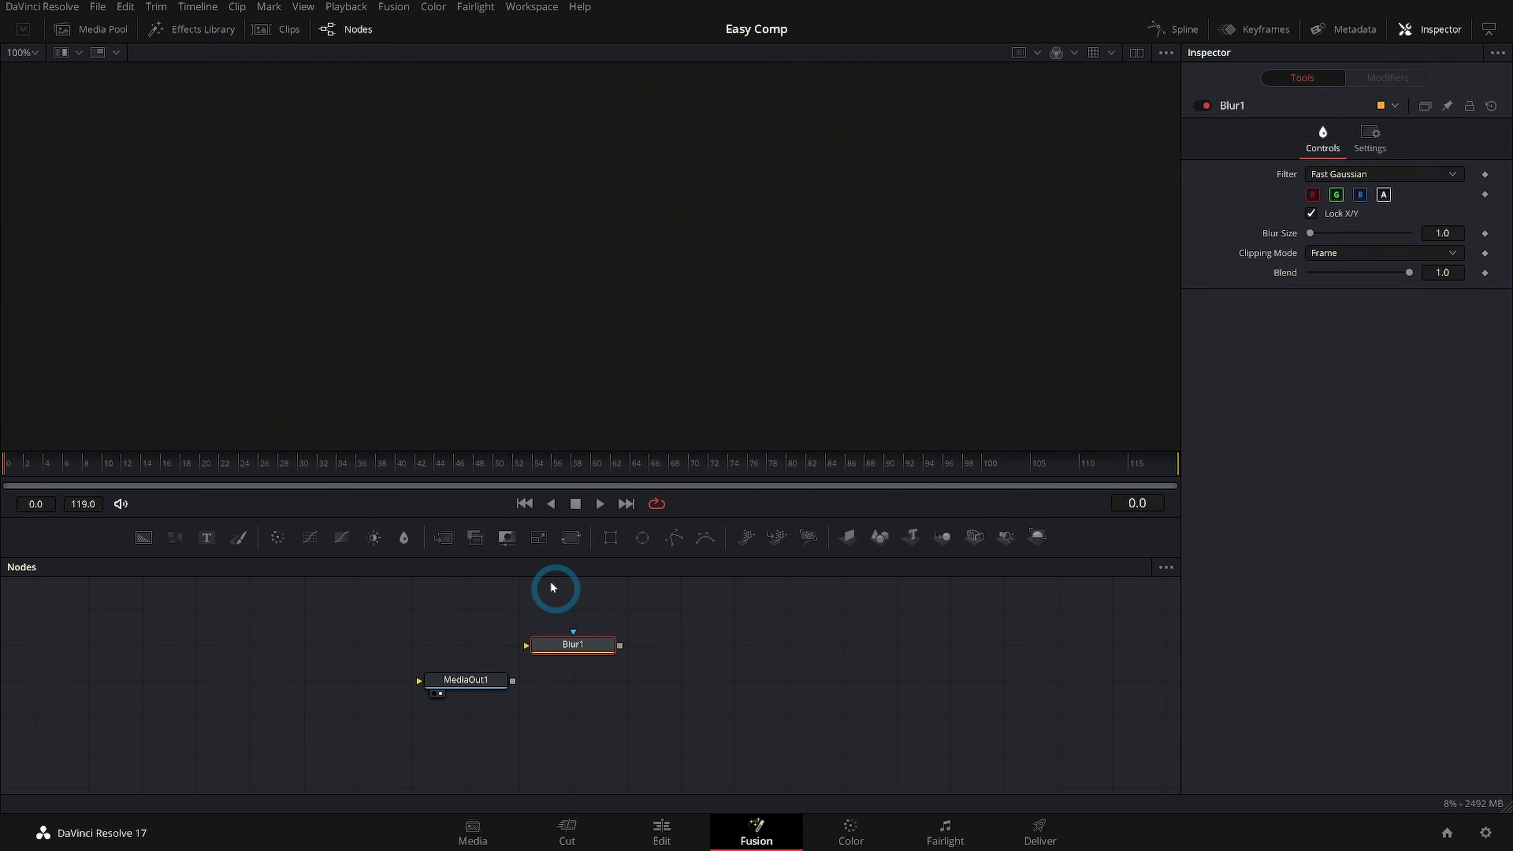
{"action": "left_click_drag", "start_coordinate": [480, 535], "coordinate": [705, 646]}
{"action": "left_click_drag", "start_coordinate": [611, 534], "coordinate": [803, 658]}
{"action": "left_click_drag", "start_coordinate": [707, 536], "coordinate": [931, 648]}
{"action": "left_click_drag", "start_coordinate": [1052, 701], "coordinate": [580, 623]}
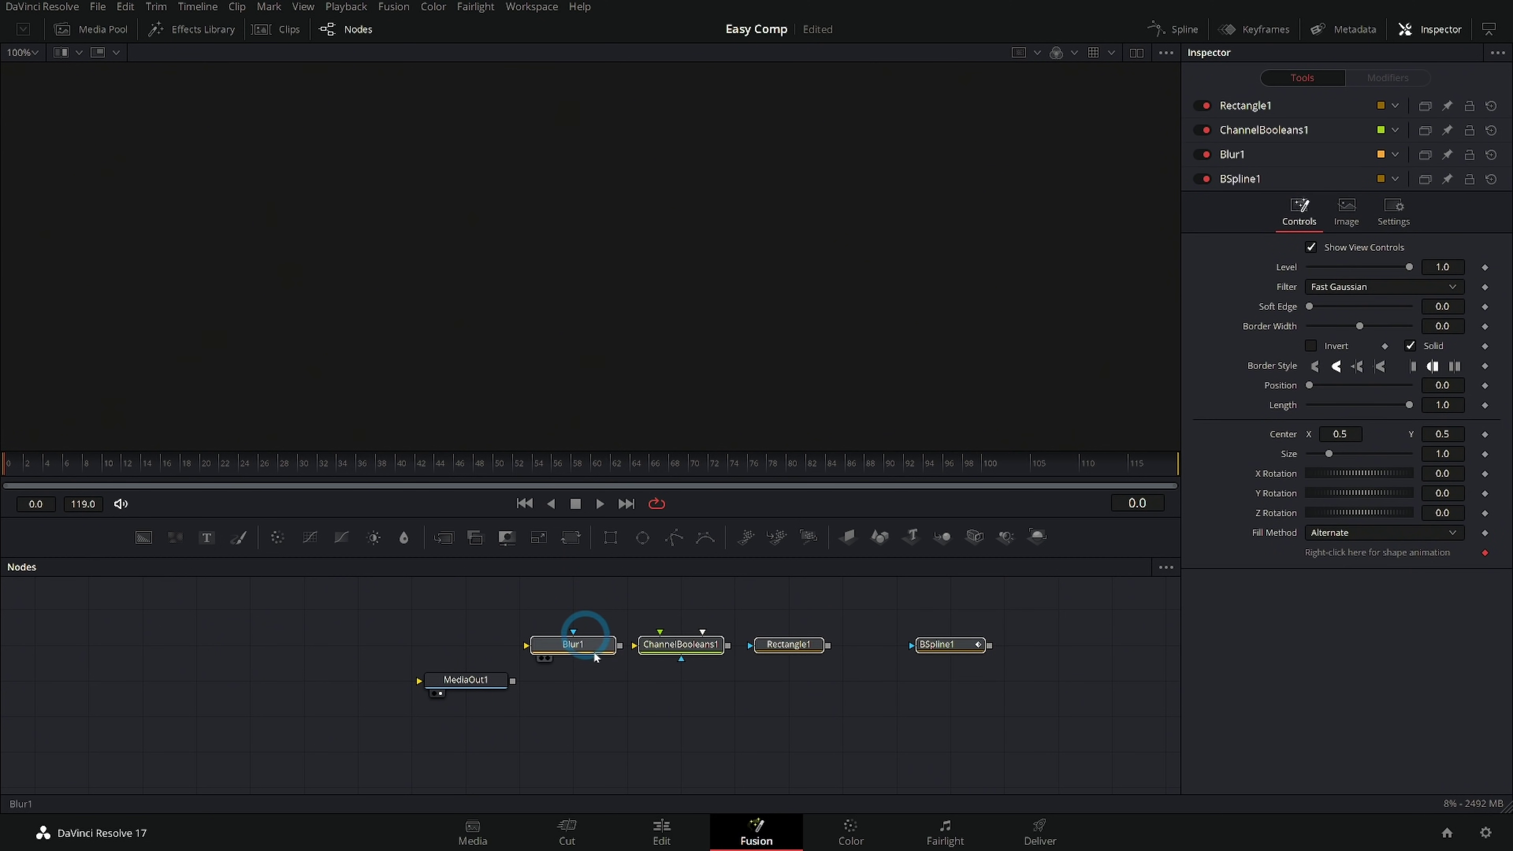
{"action": "key", "text": "Delete"}
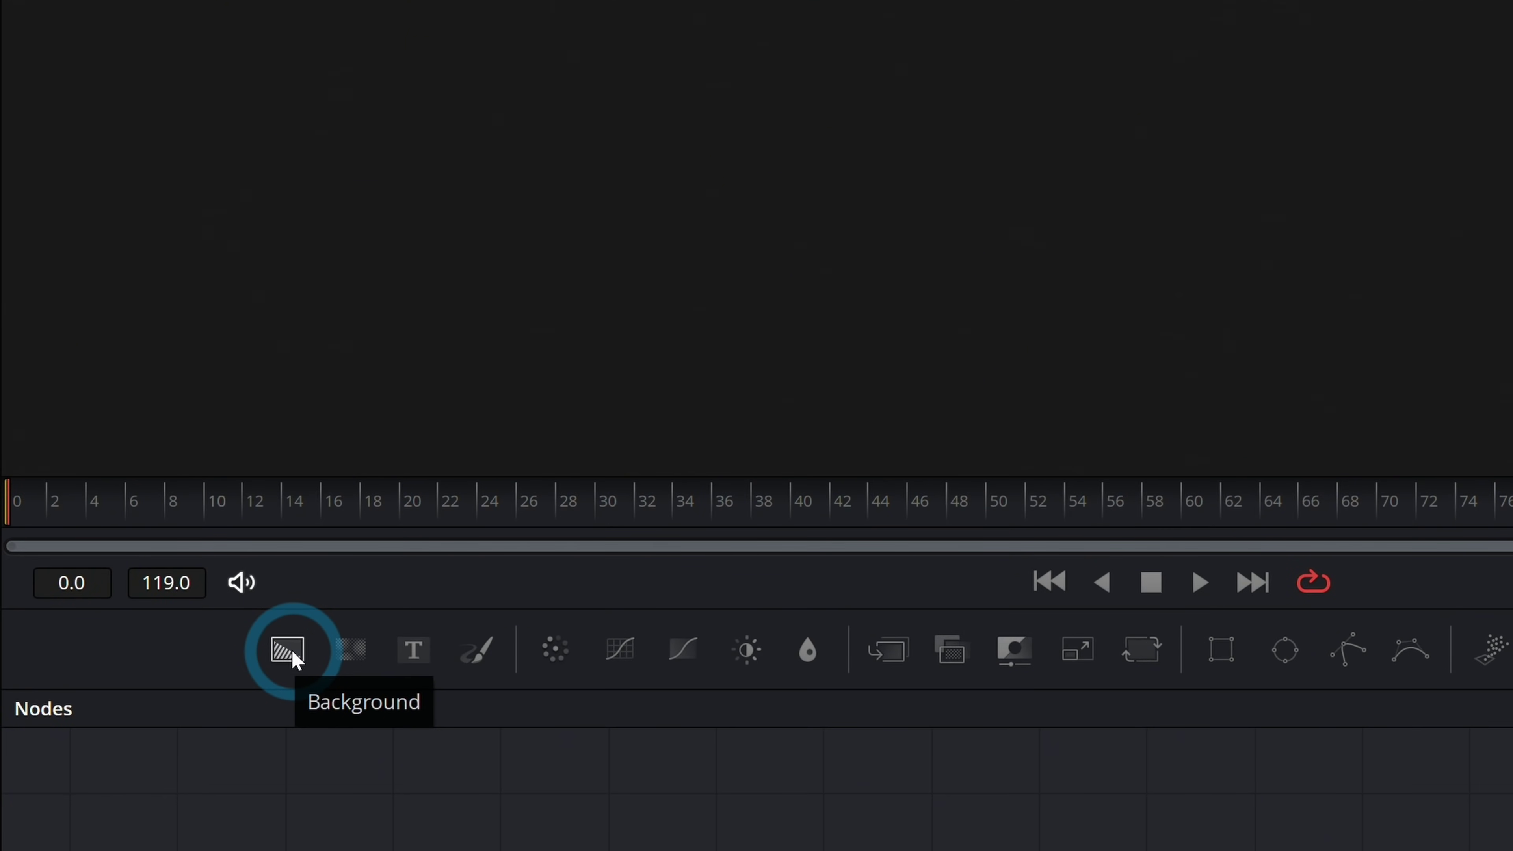
Add a black Background1 node and display it in both viewers.
{"action": "left_click_drag", "start_coordinate": [145, 537], "coordinate": [665, 633]}
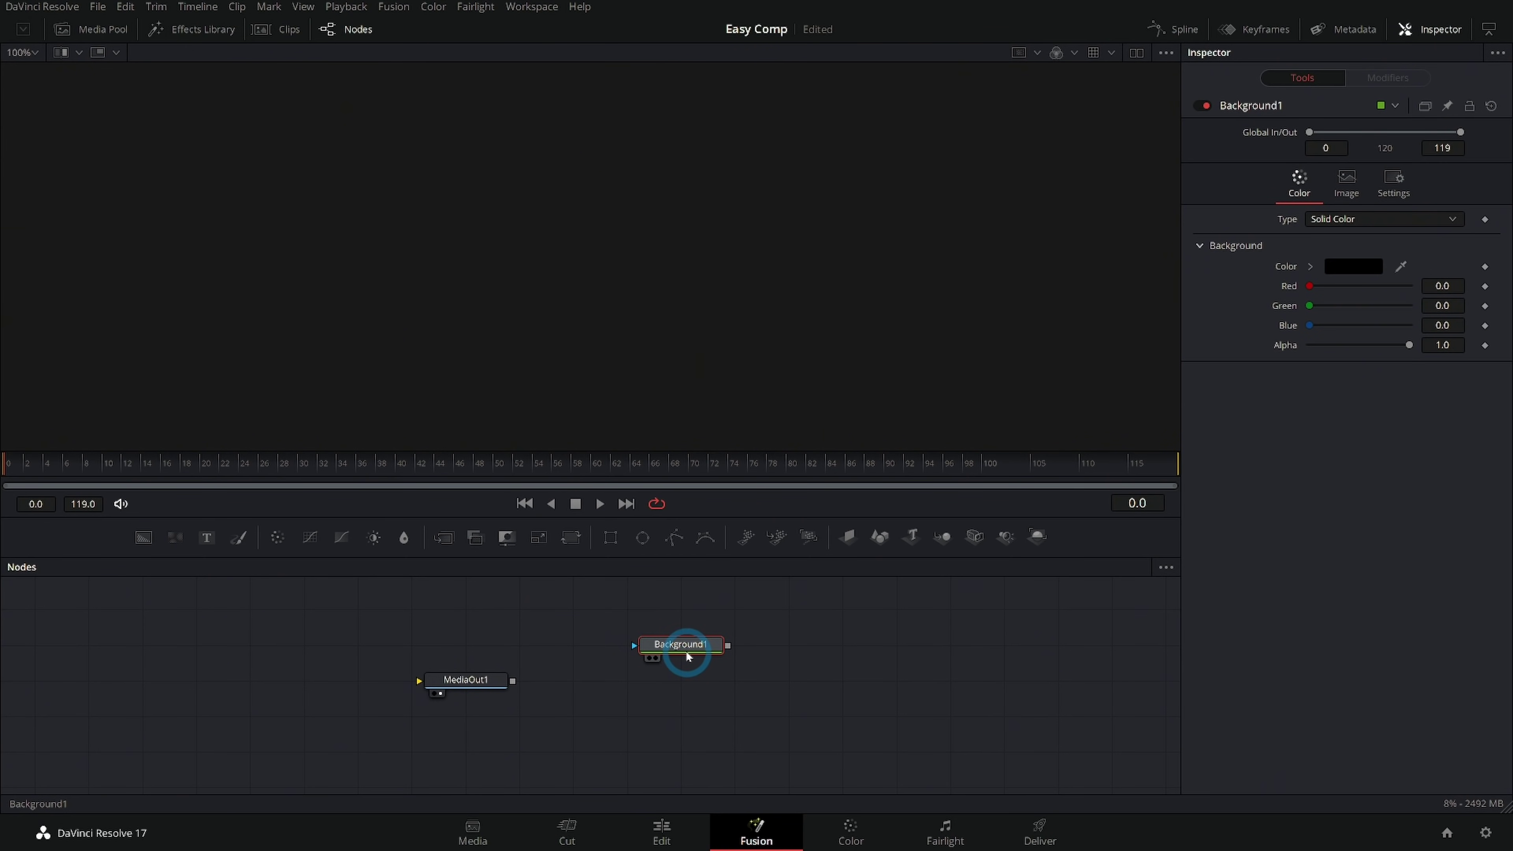
{"action": "left_click", "coordinate": [652, 657]}
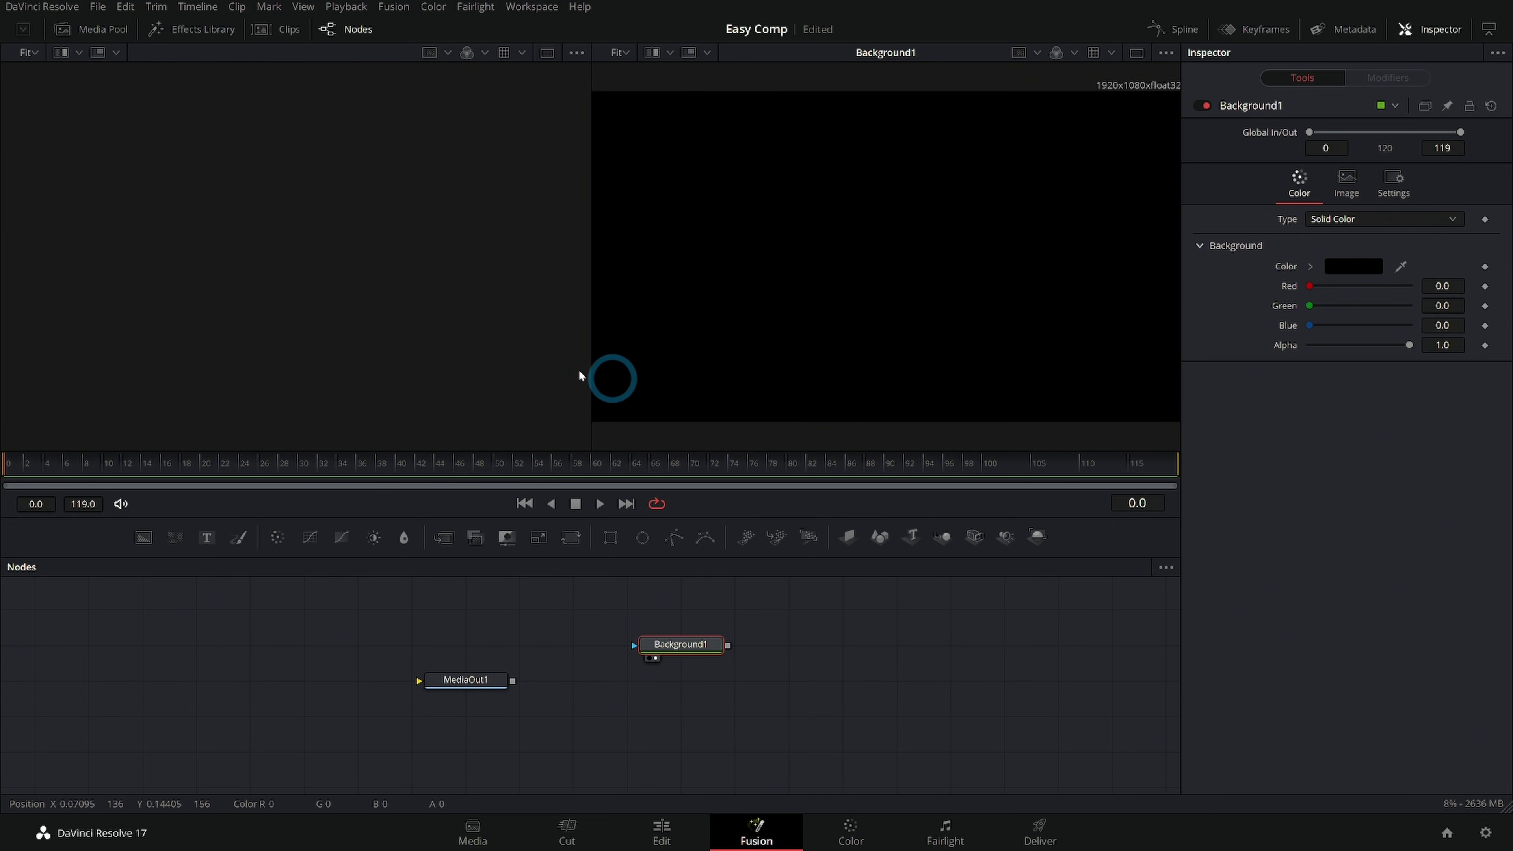
{"action": "key", "text": "1"}
{"action": "key", "text": "2"}
{"action": "key", "text": "1"}
{"action": "key", "text": "2"}
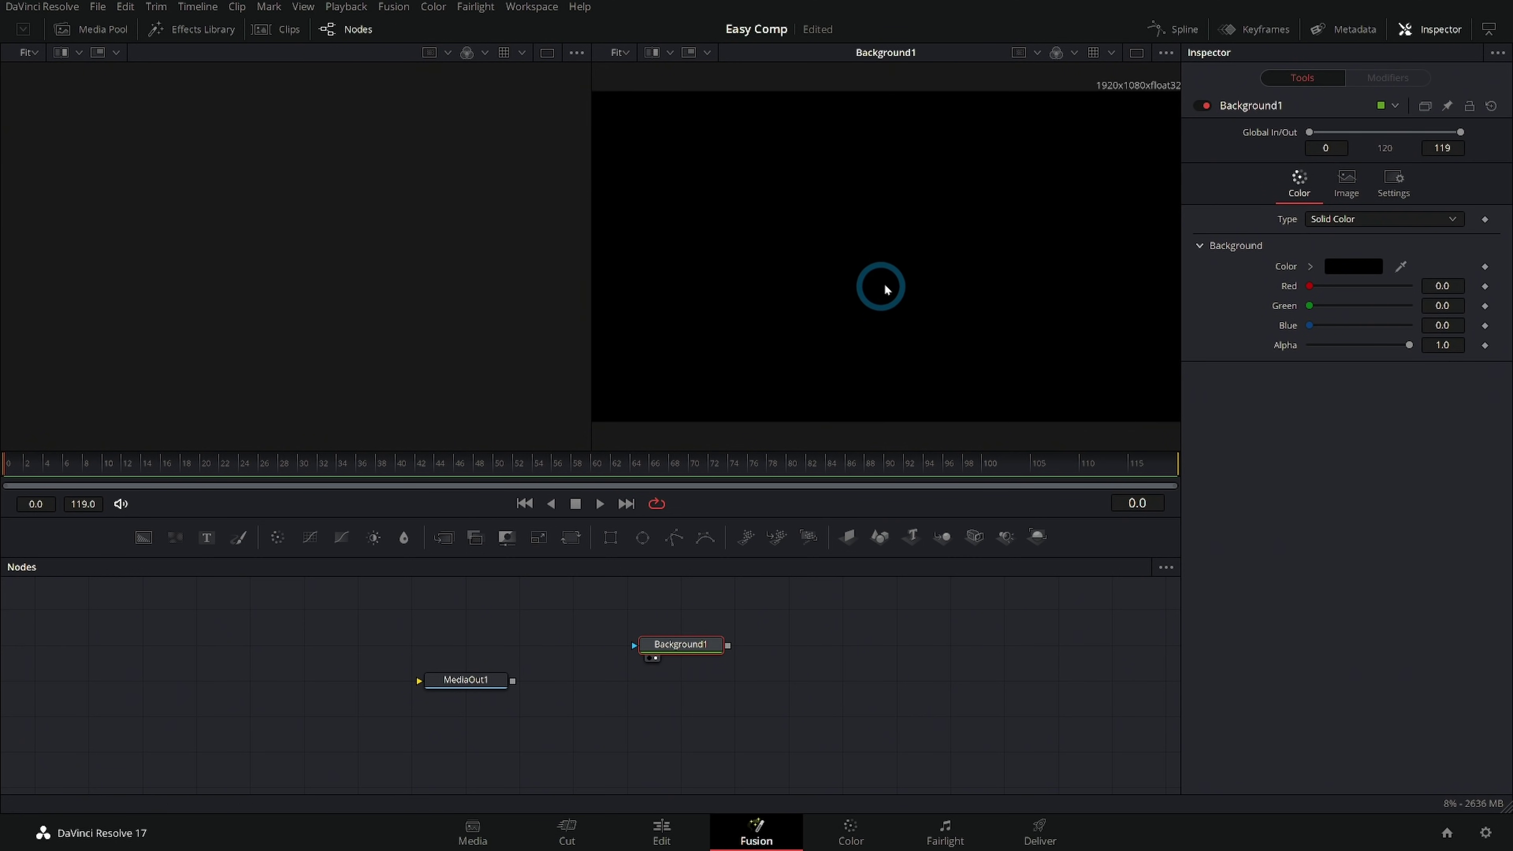
{"action": "key", "text": "1"}
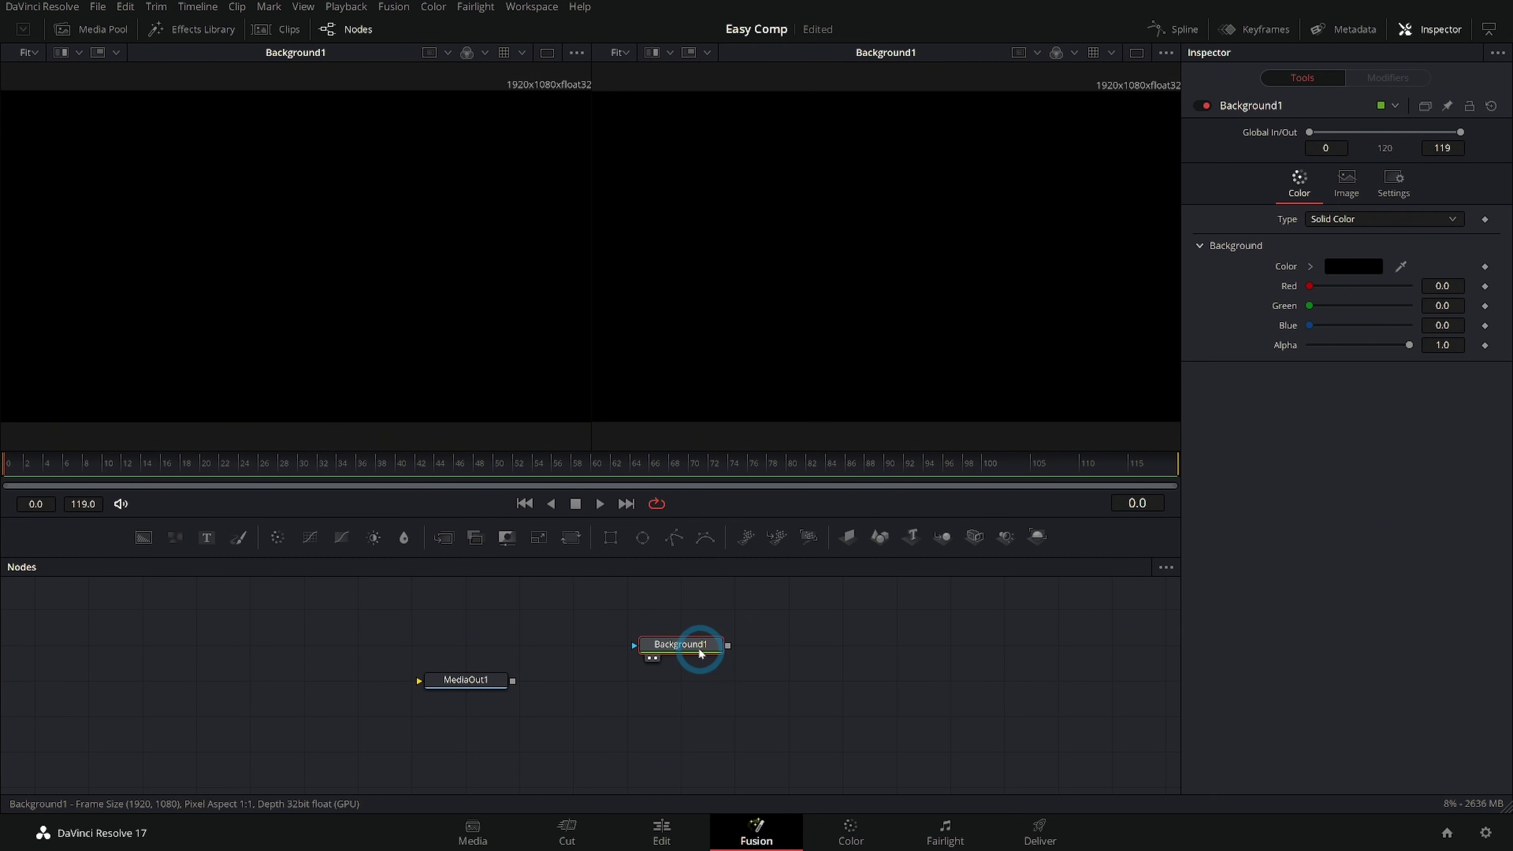
Line Background1 up level with MediaOut1 in the node graph.
{"action": "left_click_drag", "start_coordinate": [699, 648], "coordinate": [692, 681]}
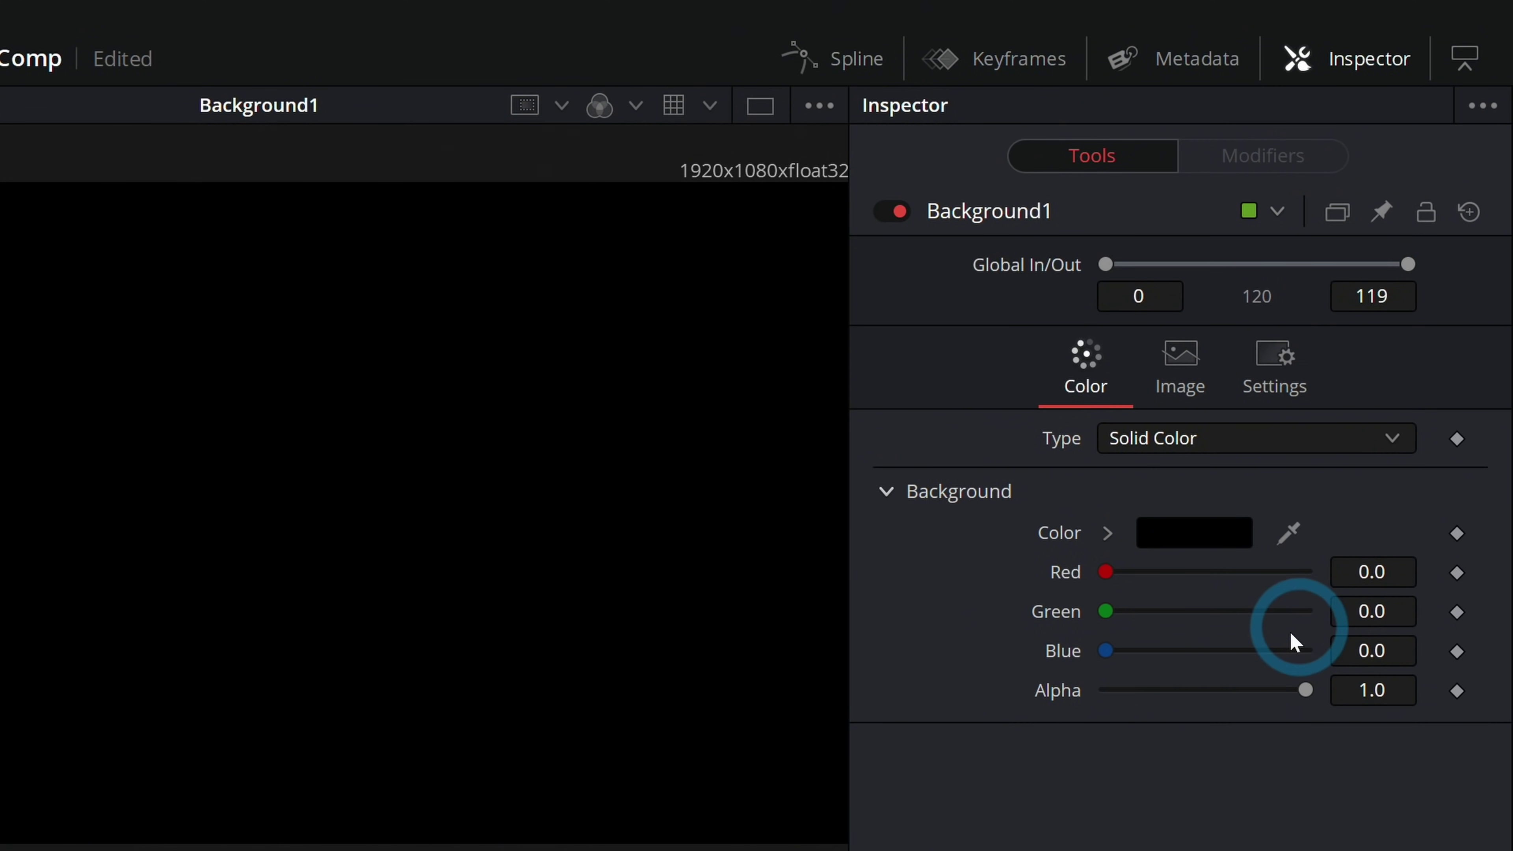
{"action": "left_click", "coordinate": [1352, 60]}
{"action": "left_click", "coordinate": [1355, 58]}
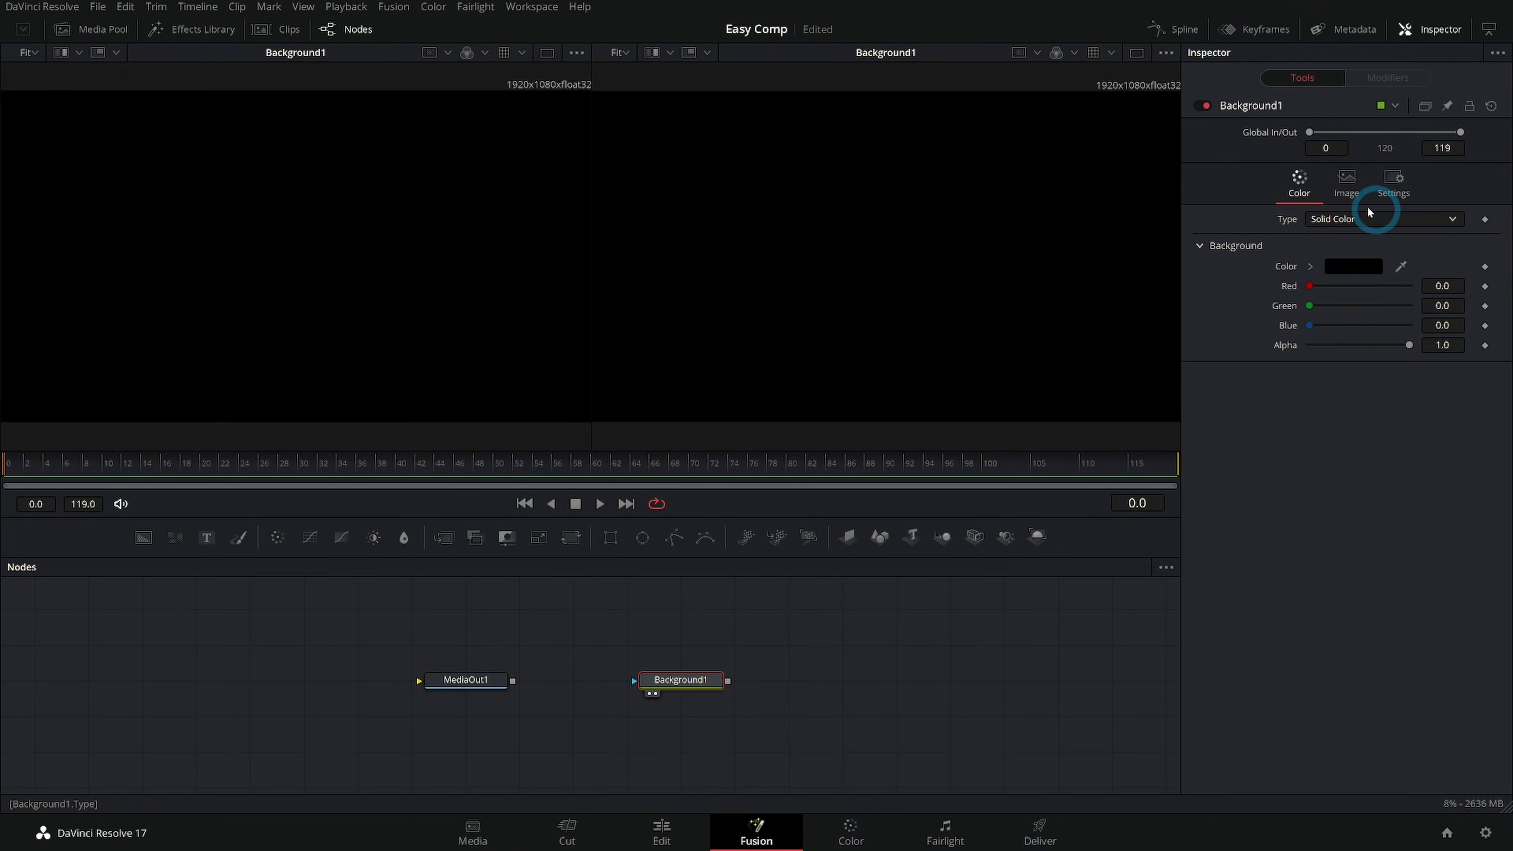
Make Background1 solid orange (R 0.964705, G 0.427450, B 0.070588) and move it left of MediaOut1.
{"action": "left_click", "coordinate": [1344, 267]}
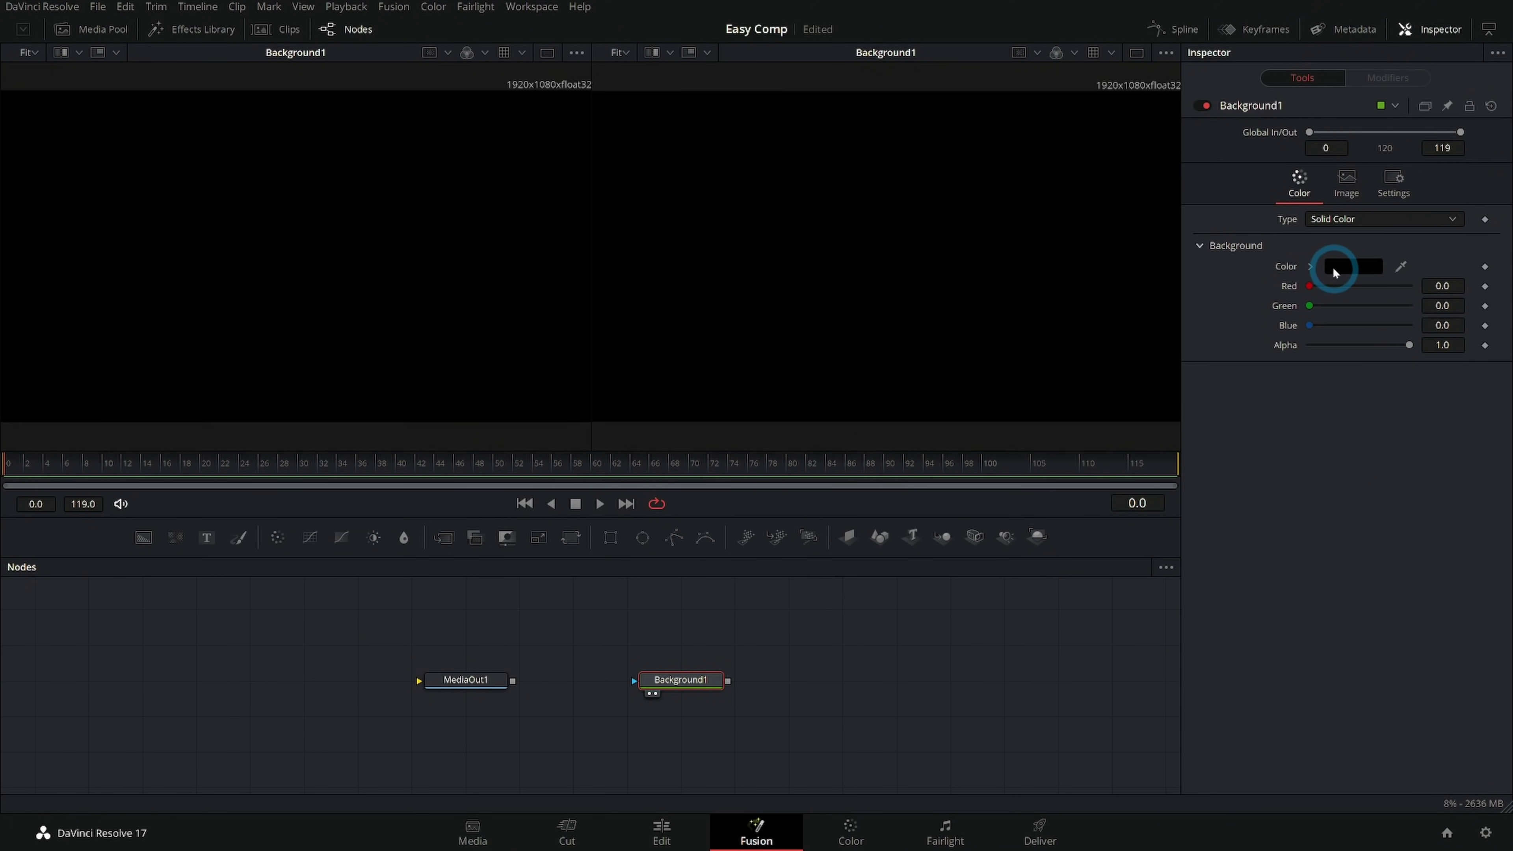
{"action": "left_click", "coordinate": [866, 303]}
{"action": "left_click", "coordinate": [938, 304]}
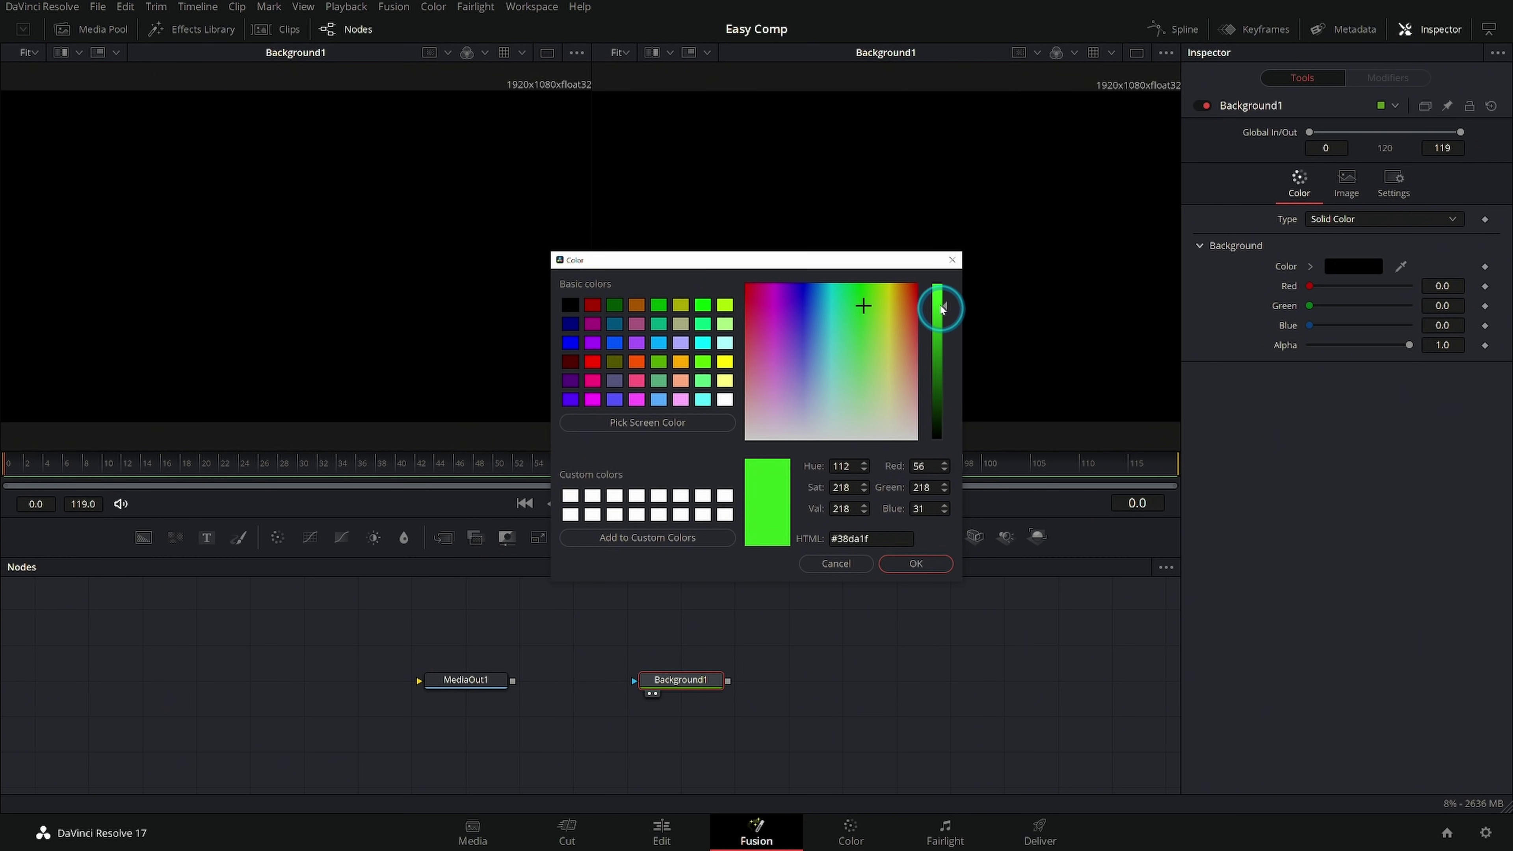
{"action": "left_click", "coordinate": [926, 560]}
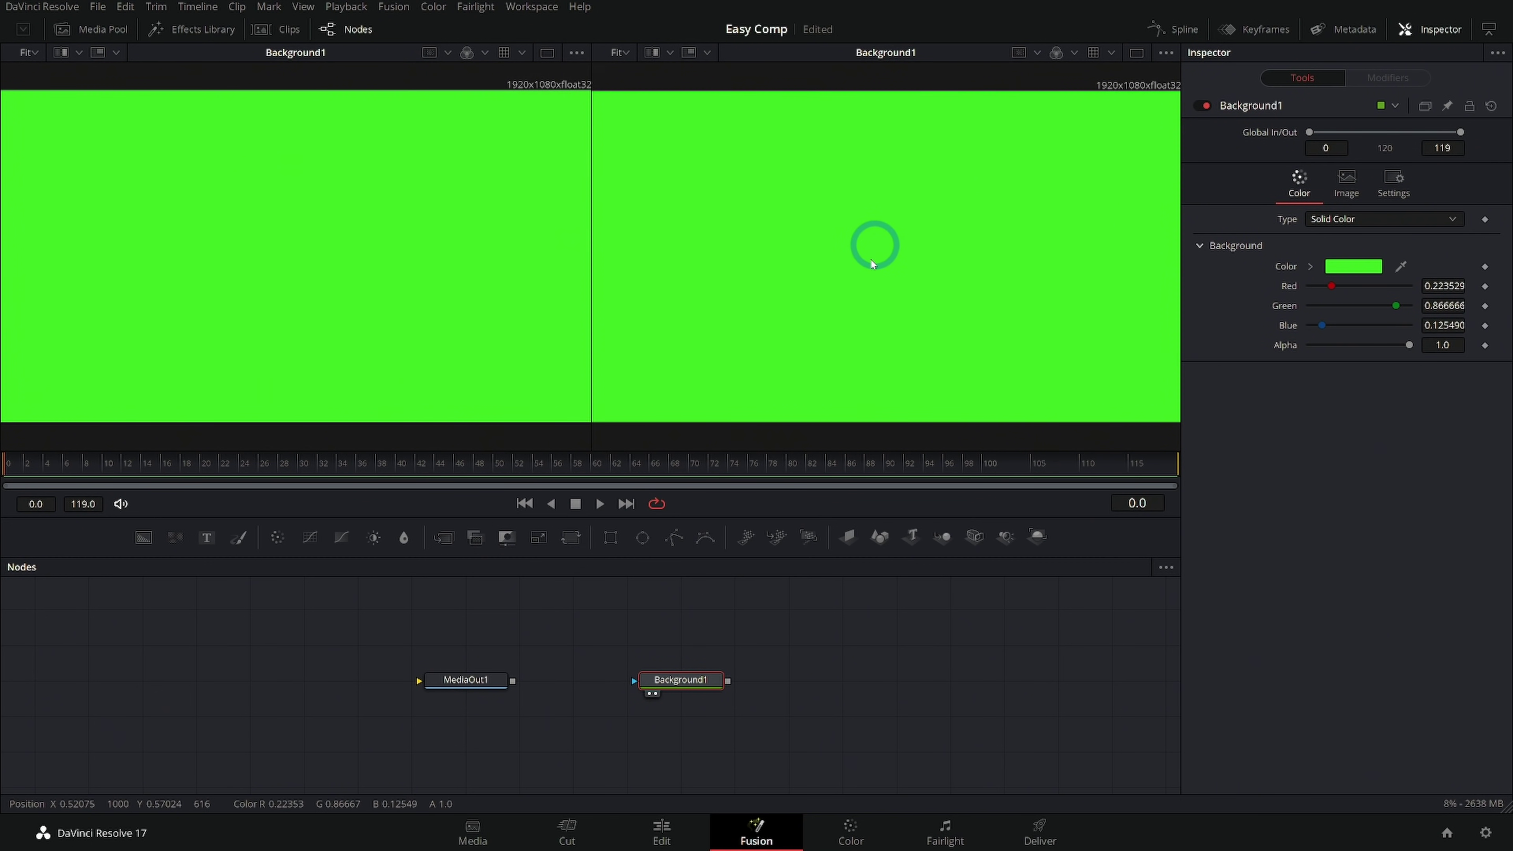
{"action": "key", "text": "1"}
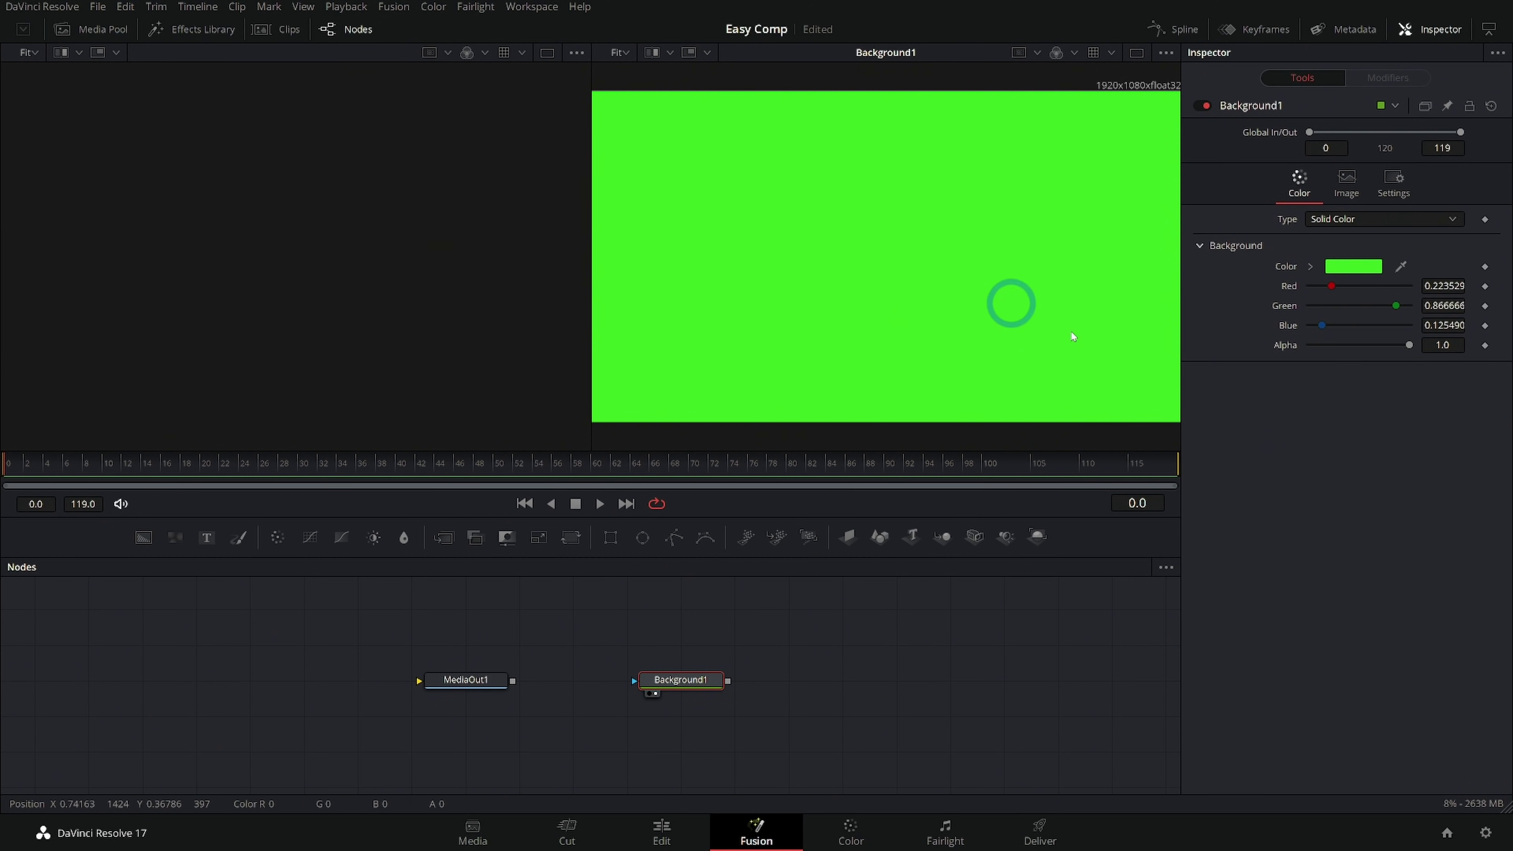
{"action": "left_click", "coordinate": [1347, 265]}
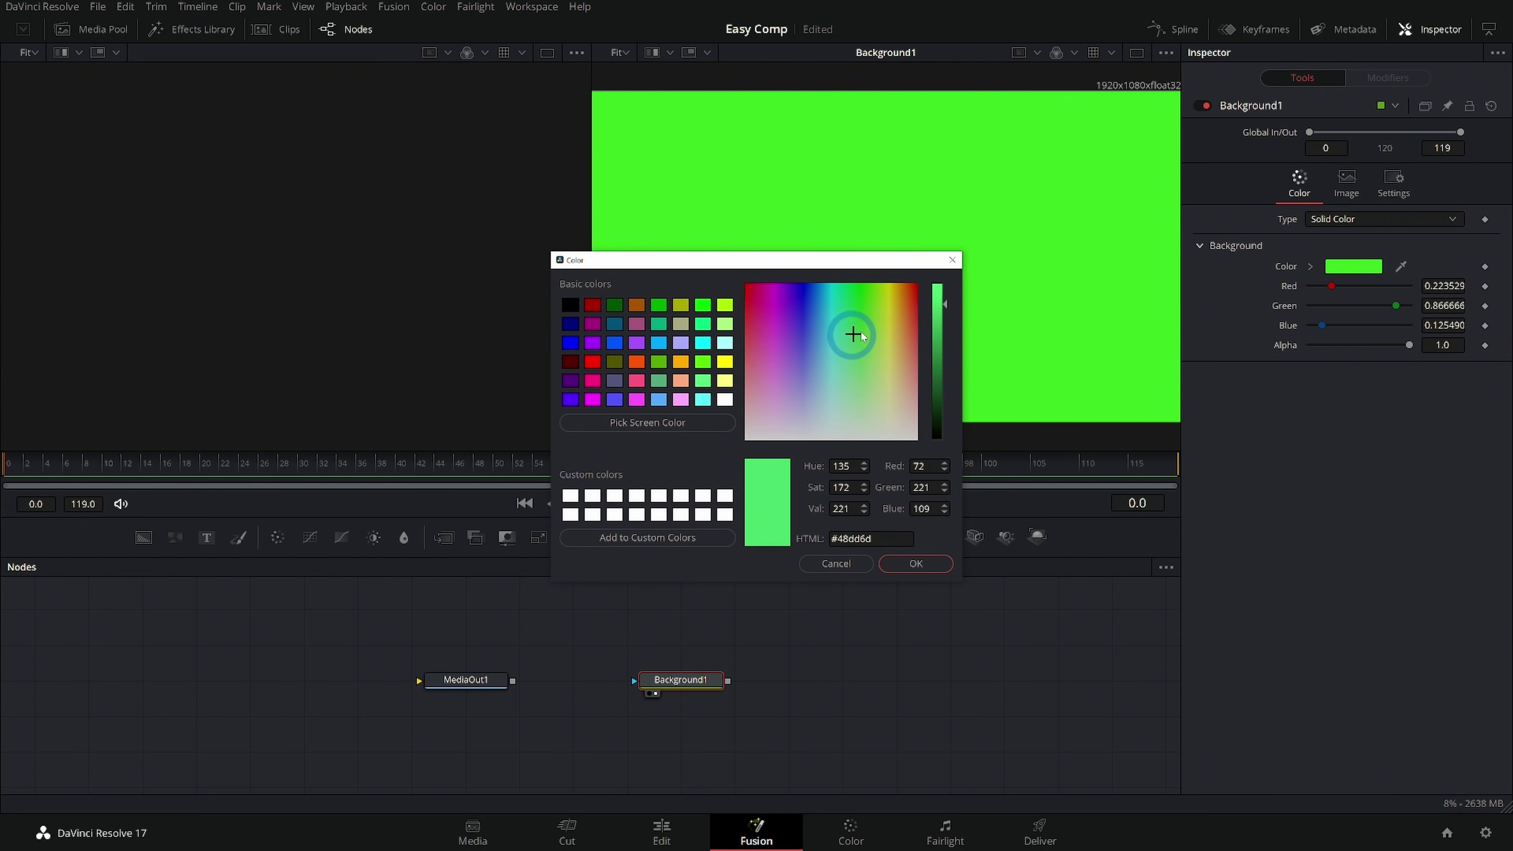
{"action": "left_click_drag", "start_coordinate": [854, 328], "coordinate": [937, 290]}
{"action": "left_click", "coordinate": [913, 562]}
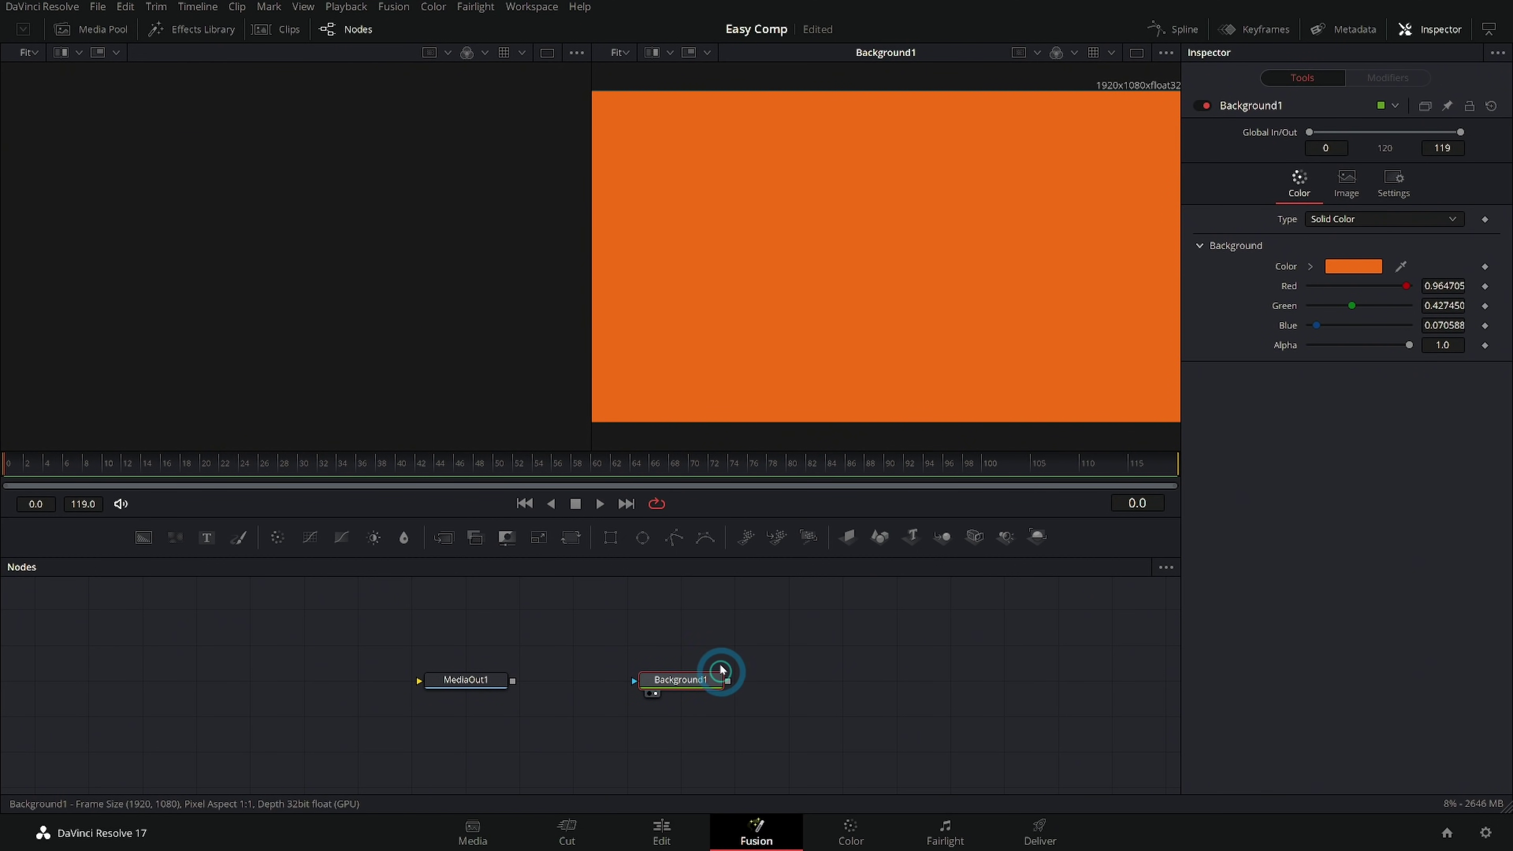
{"action": "left_click_drag", "start_coordinate": [686, 681], "coordinate": [376, 701]}
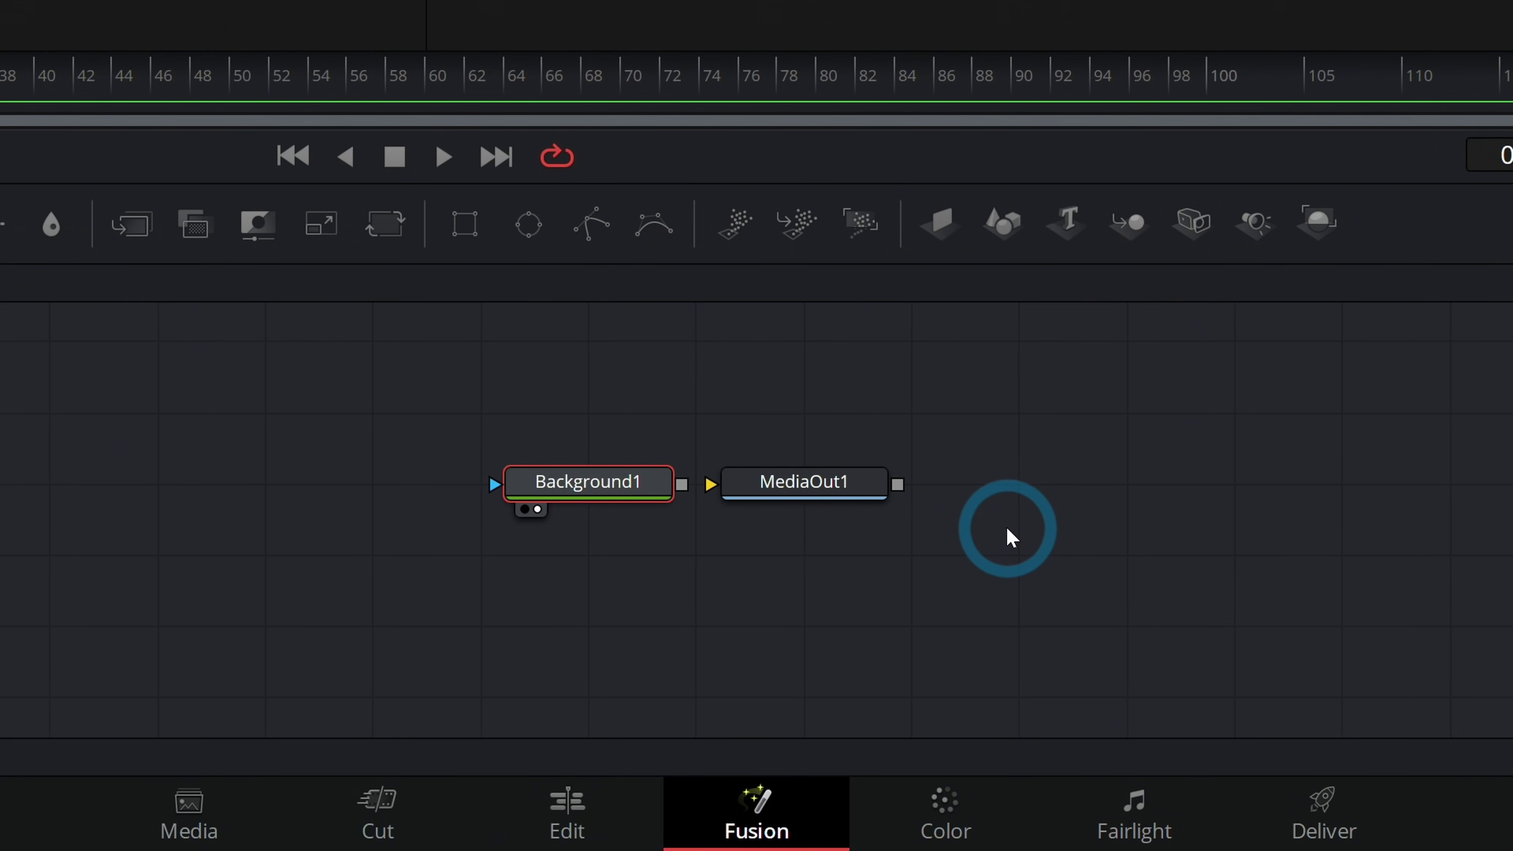
Space out the nodes and wire Background1's output into MediaOut1, showing orange output.
{"action": "scroll", "coordinate": [1010, 536], "scroll_direction": "up", "scroll_amount": 4}
{"action": "left_click_drag", "start_coordinate": [1023, 496], "coordinate": [1057, 551]}
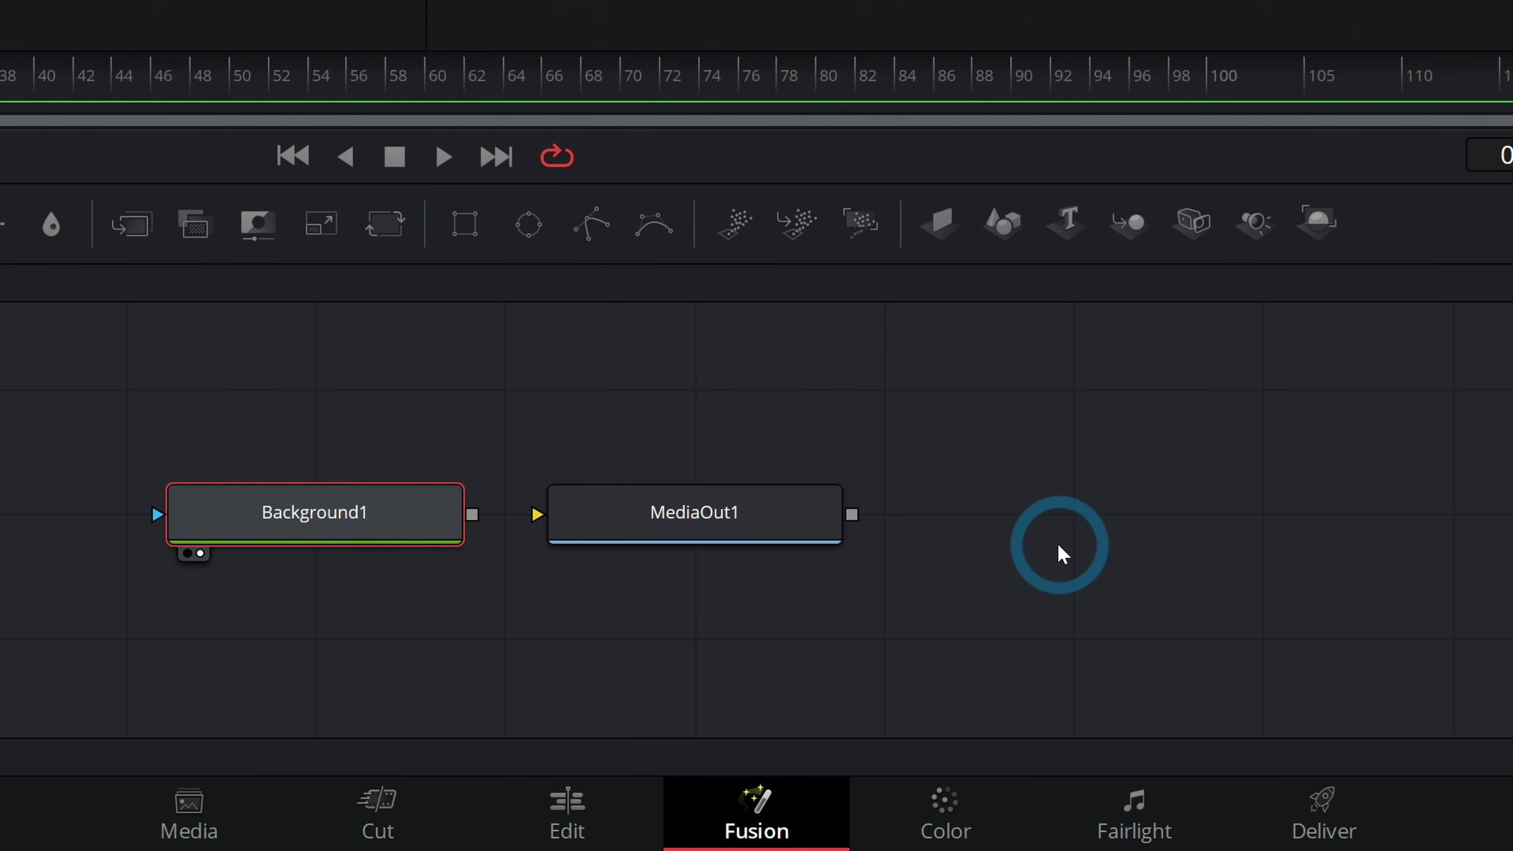
{"action": "left_click", "coordinate": [760, 543]}
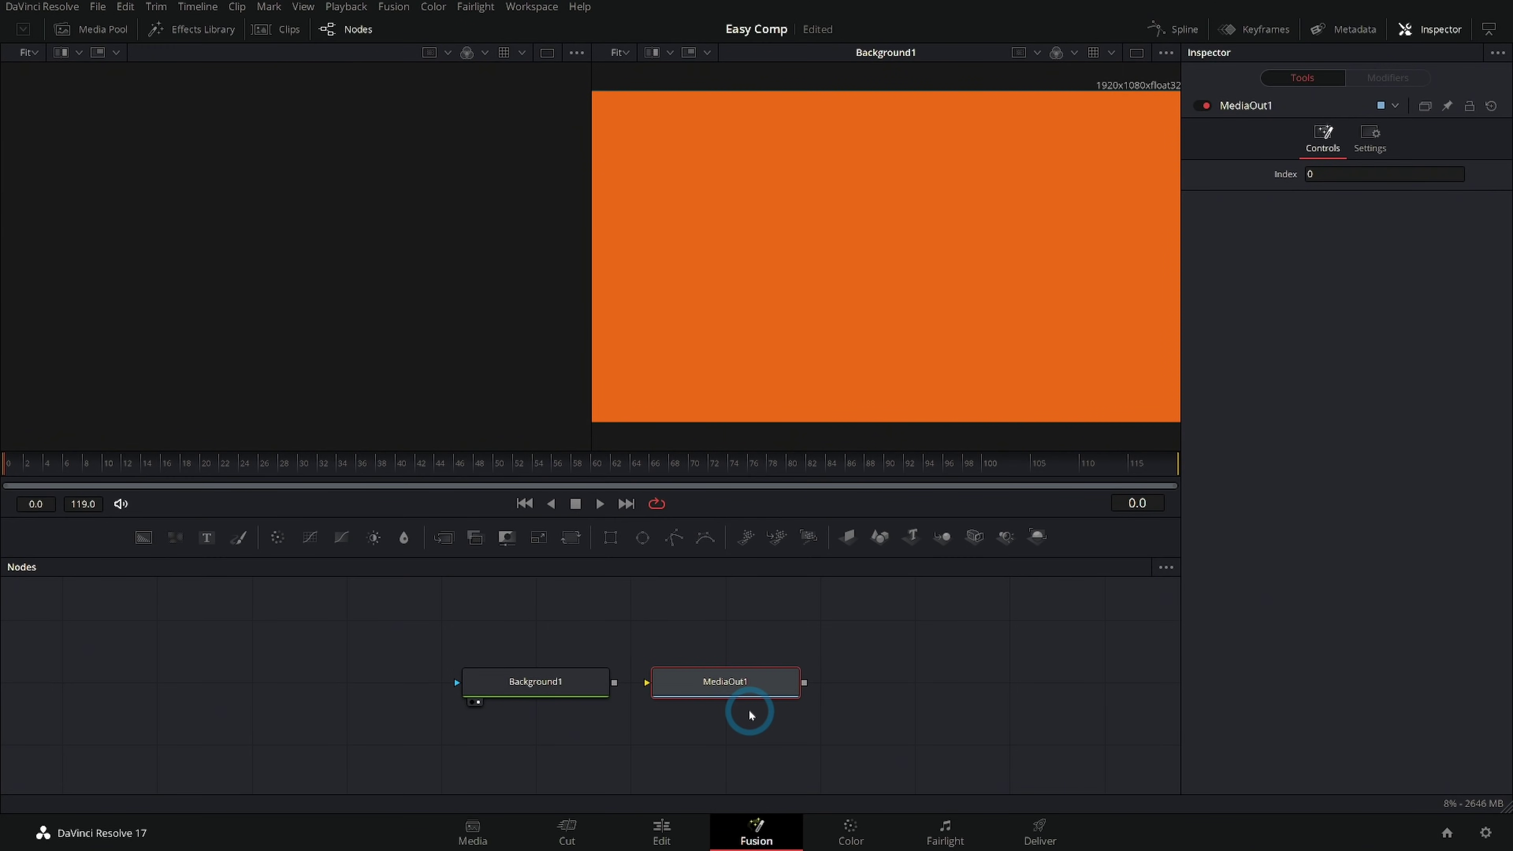
{"action": "left_click_drag", "start_coordinate": [745, 684], "coordinate": [839, 684]}
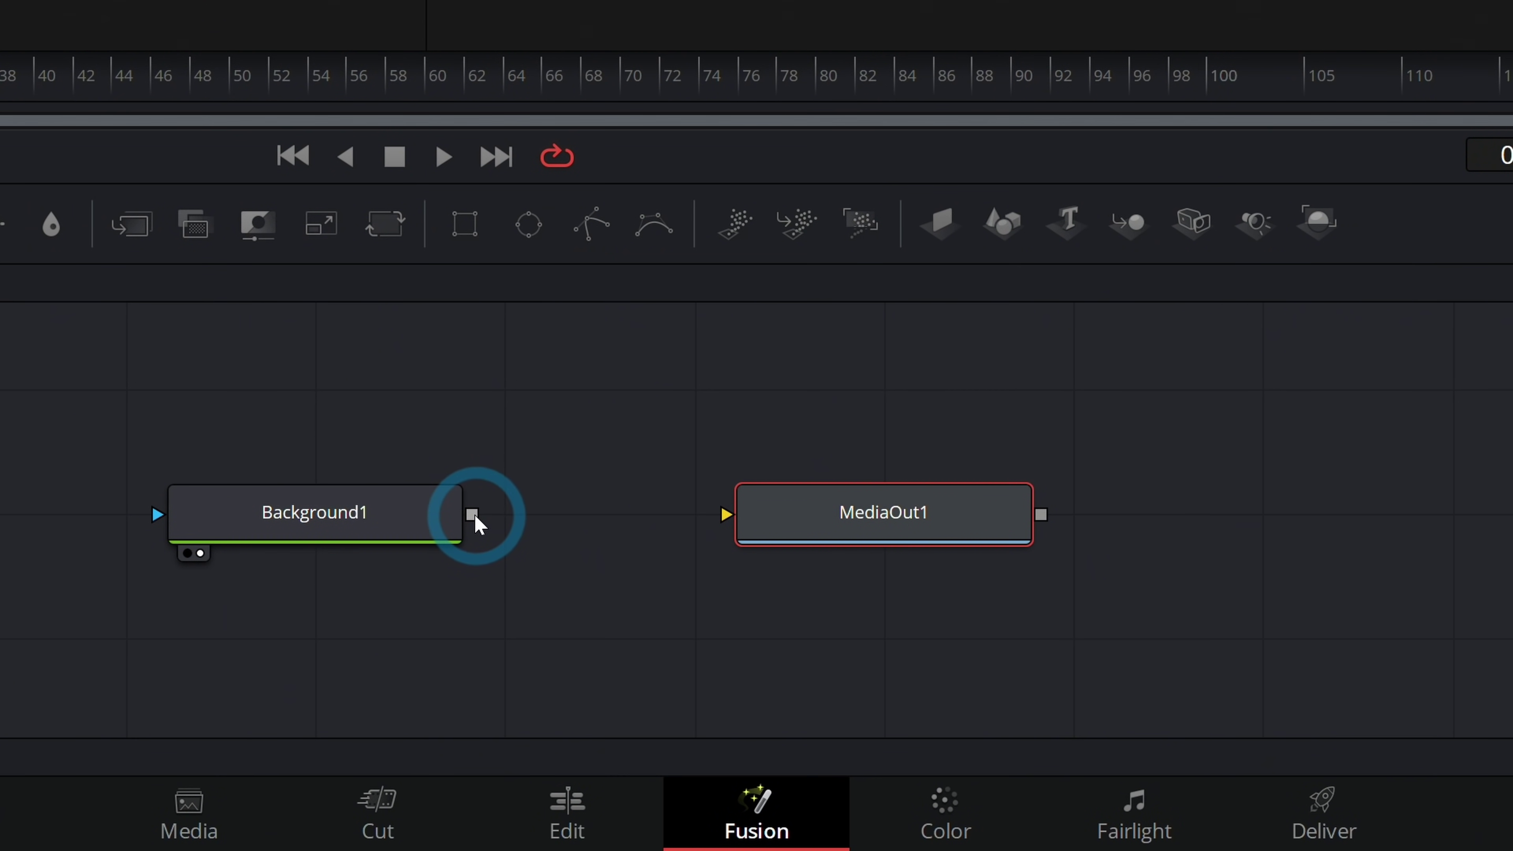
{"action": "left_click_drag", "start_coordinate": [475, 516], "coordinate": [717, 533]}
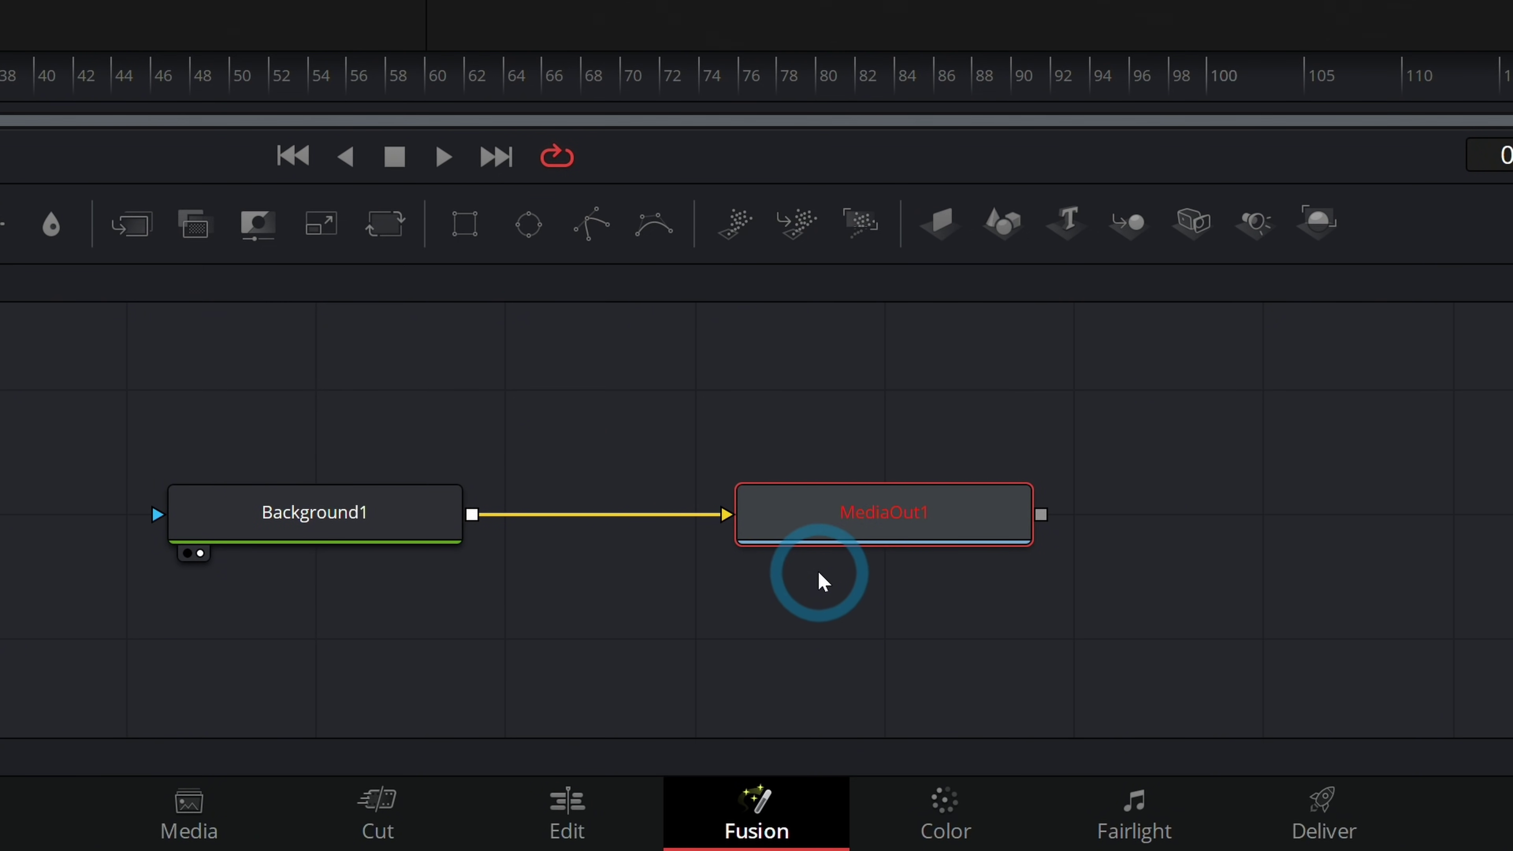
{"action": "left_click", "coordinate": [921, 551]}
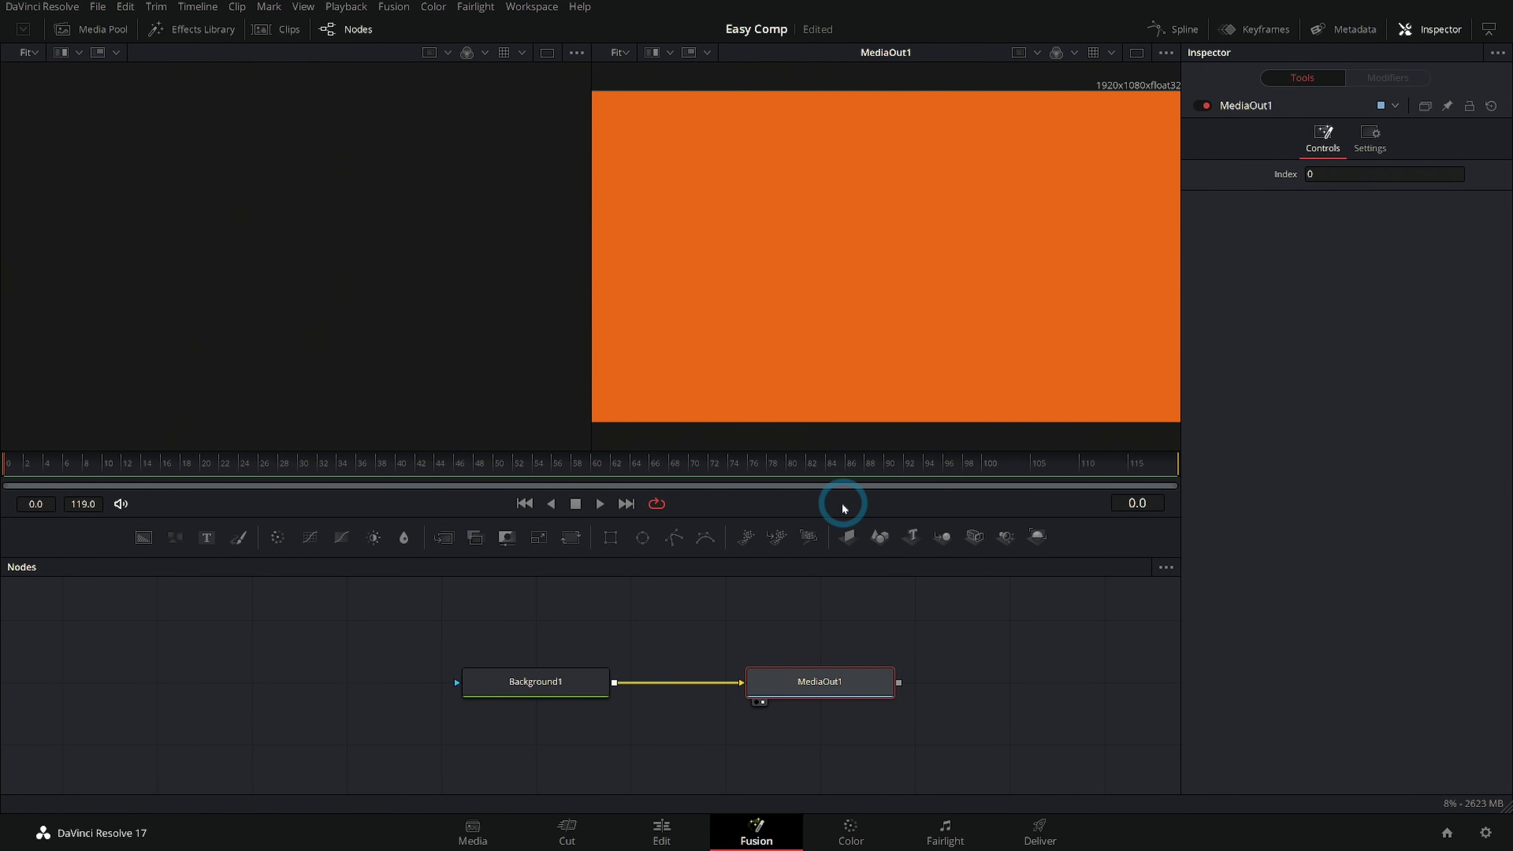
Place the Fusion Composition clip at the start of track V1 on the Edit page.
{"action": "left_click", "coordinate": [661, 829]}
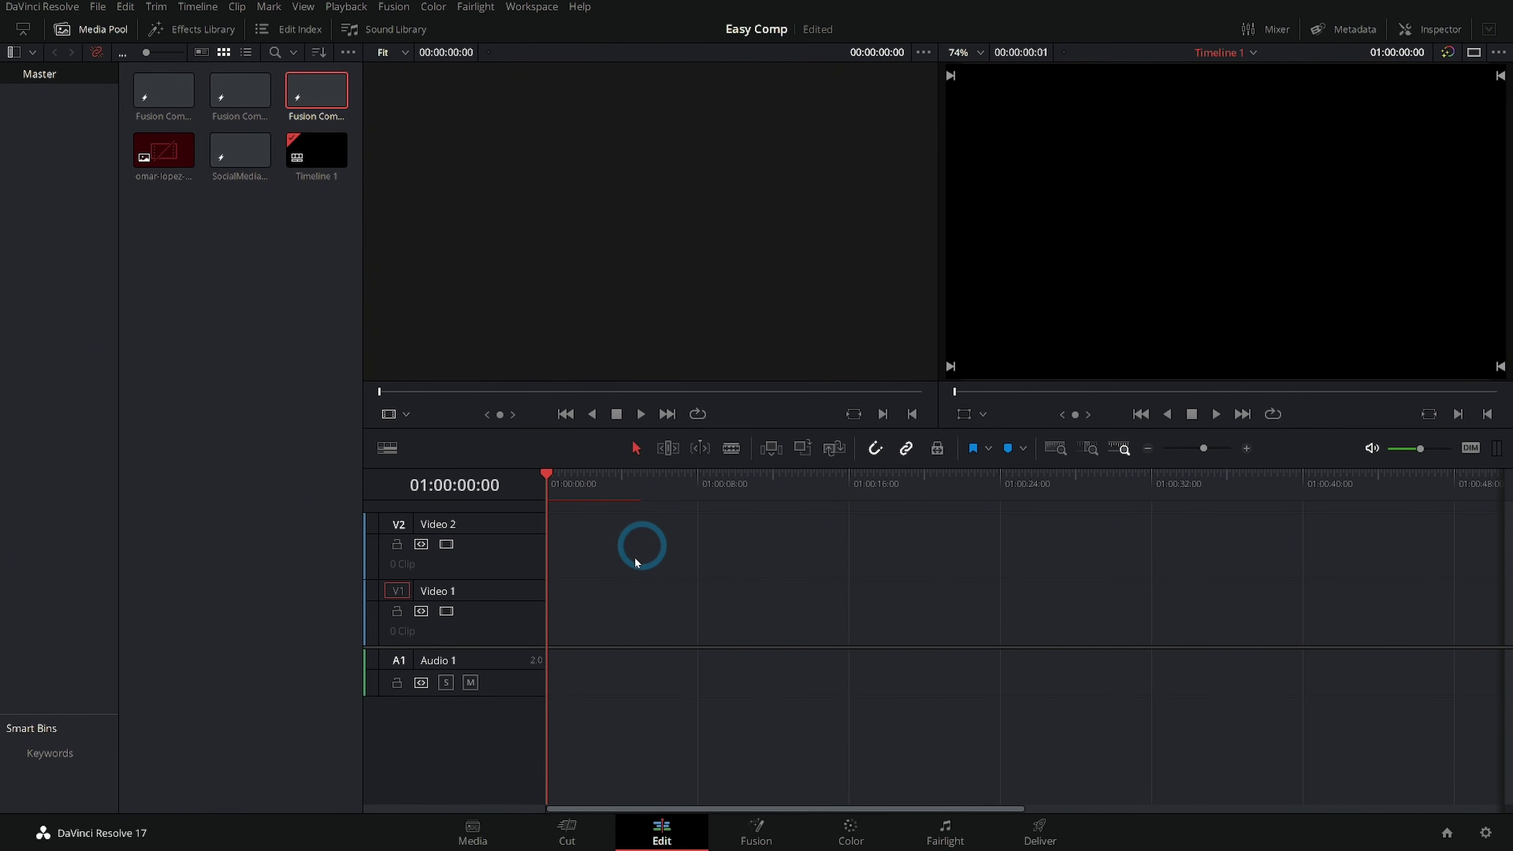
{"action": "left_click_drag", "start_coordinate": [300, 87], "coordinate": [612, 613]}
{"action": "left_click", "coordinate": [591, 480]}
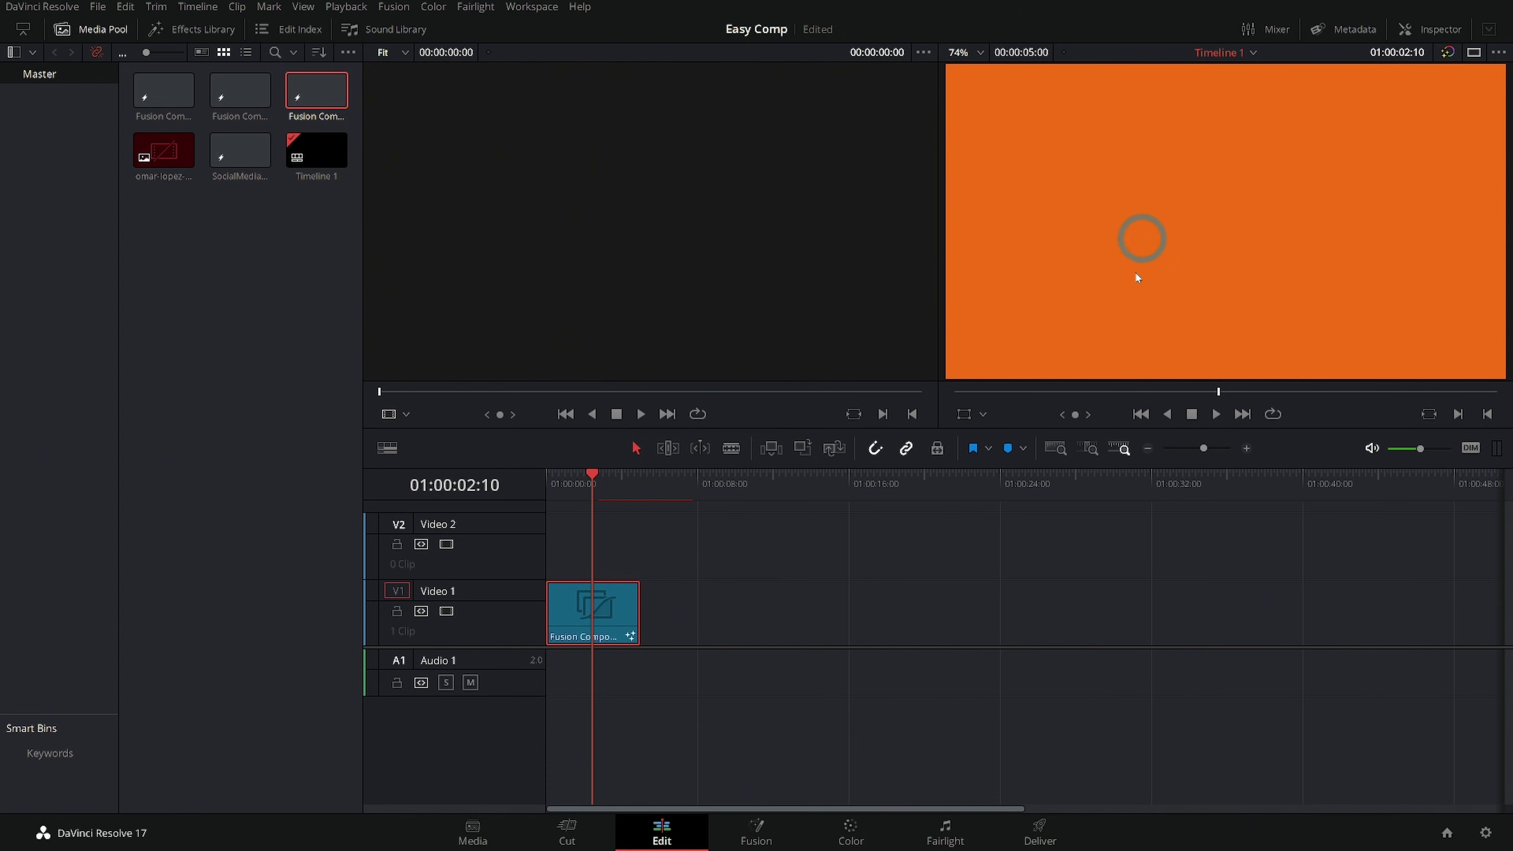
Back in Fusion, spread the nodes apart: MediaOut1 right, Background1 left.
{"action": "key", "text": "shift+5"}
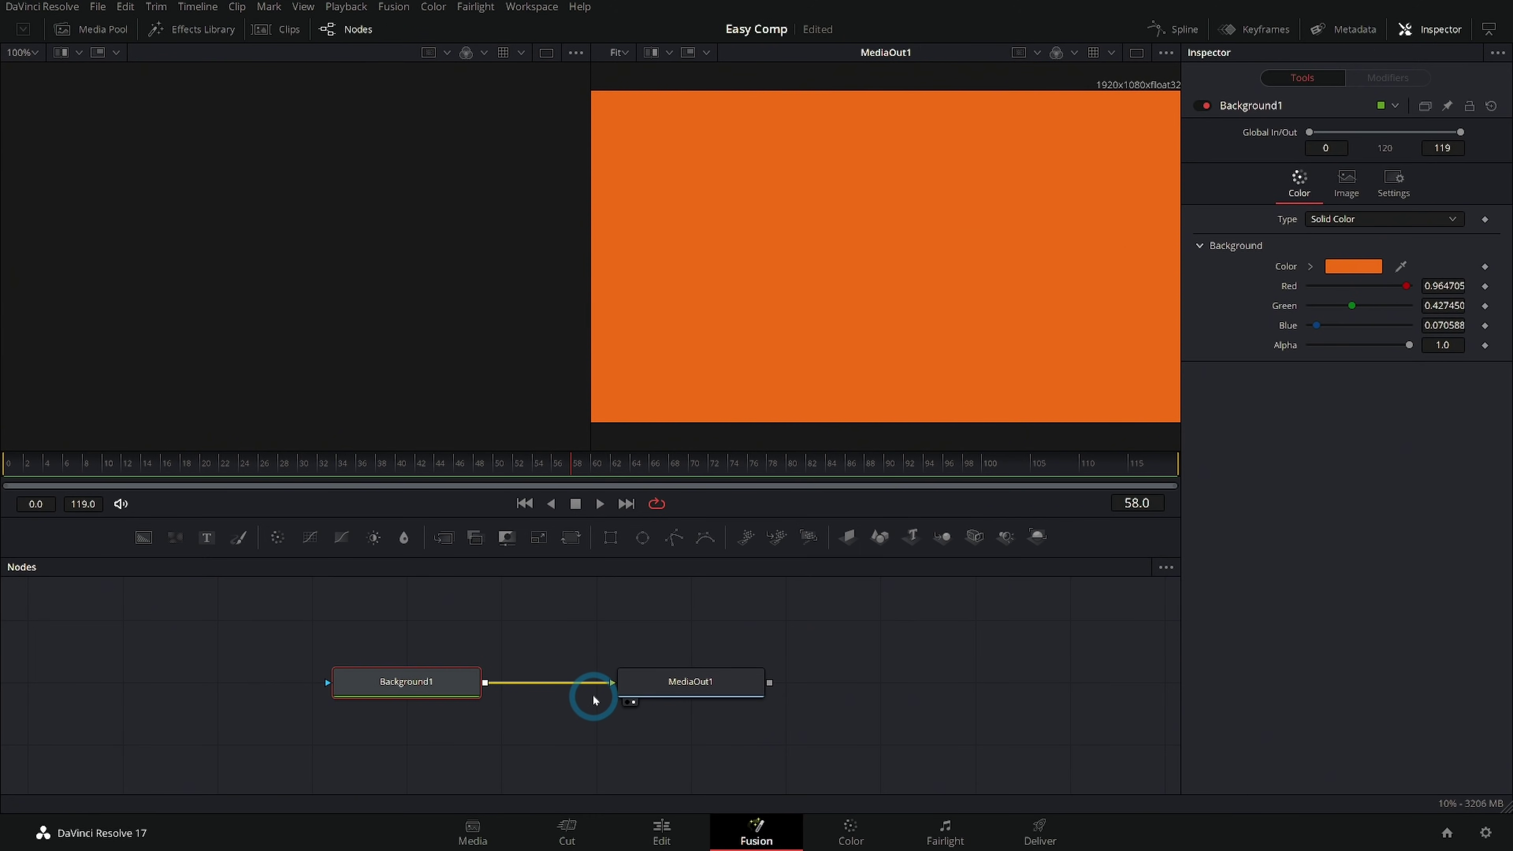
{"action": "left_click", "coordinate": [661, 832]}
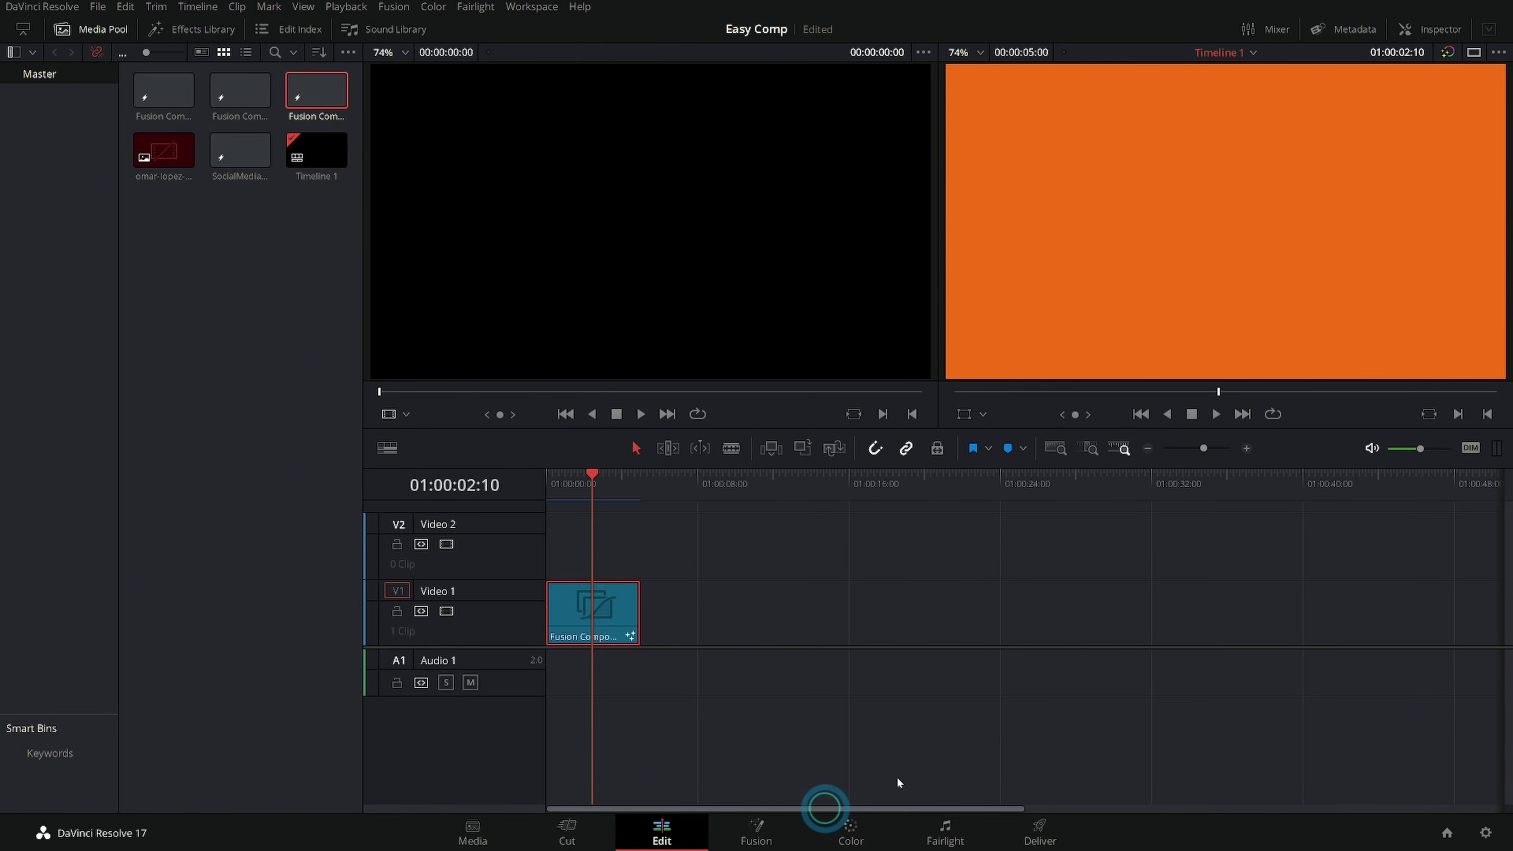
{"action": "key", "text": "shift+5"}
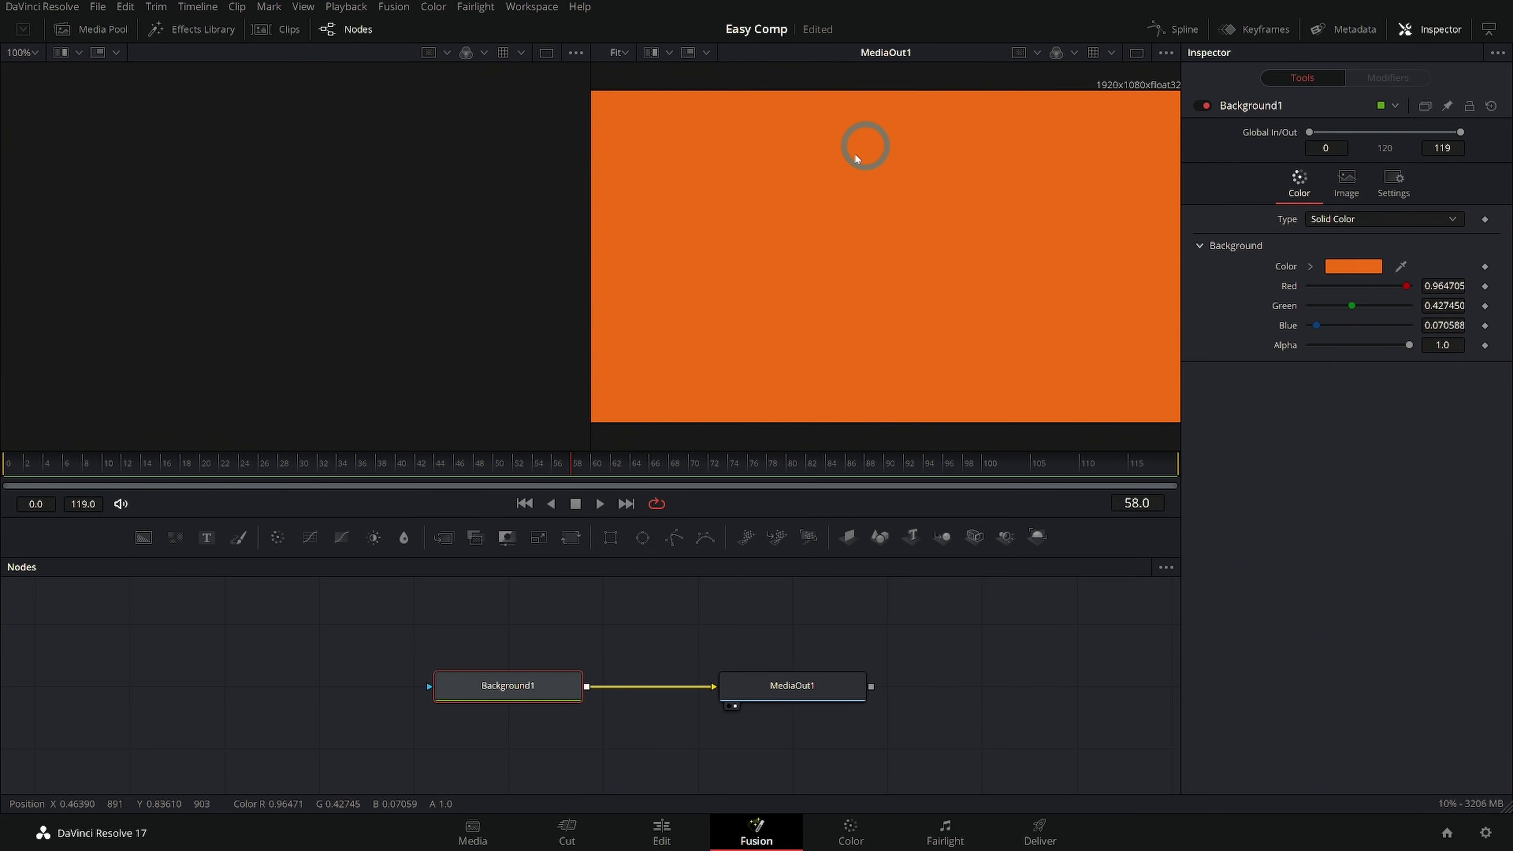
{"action": "left_click_drag", "start_coordinate": [801, 686], "coordinate": [894, 687]}
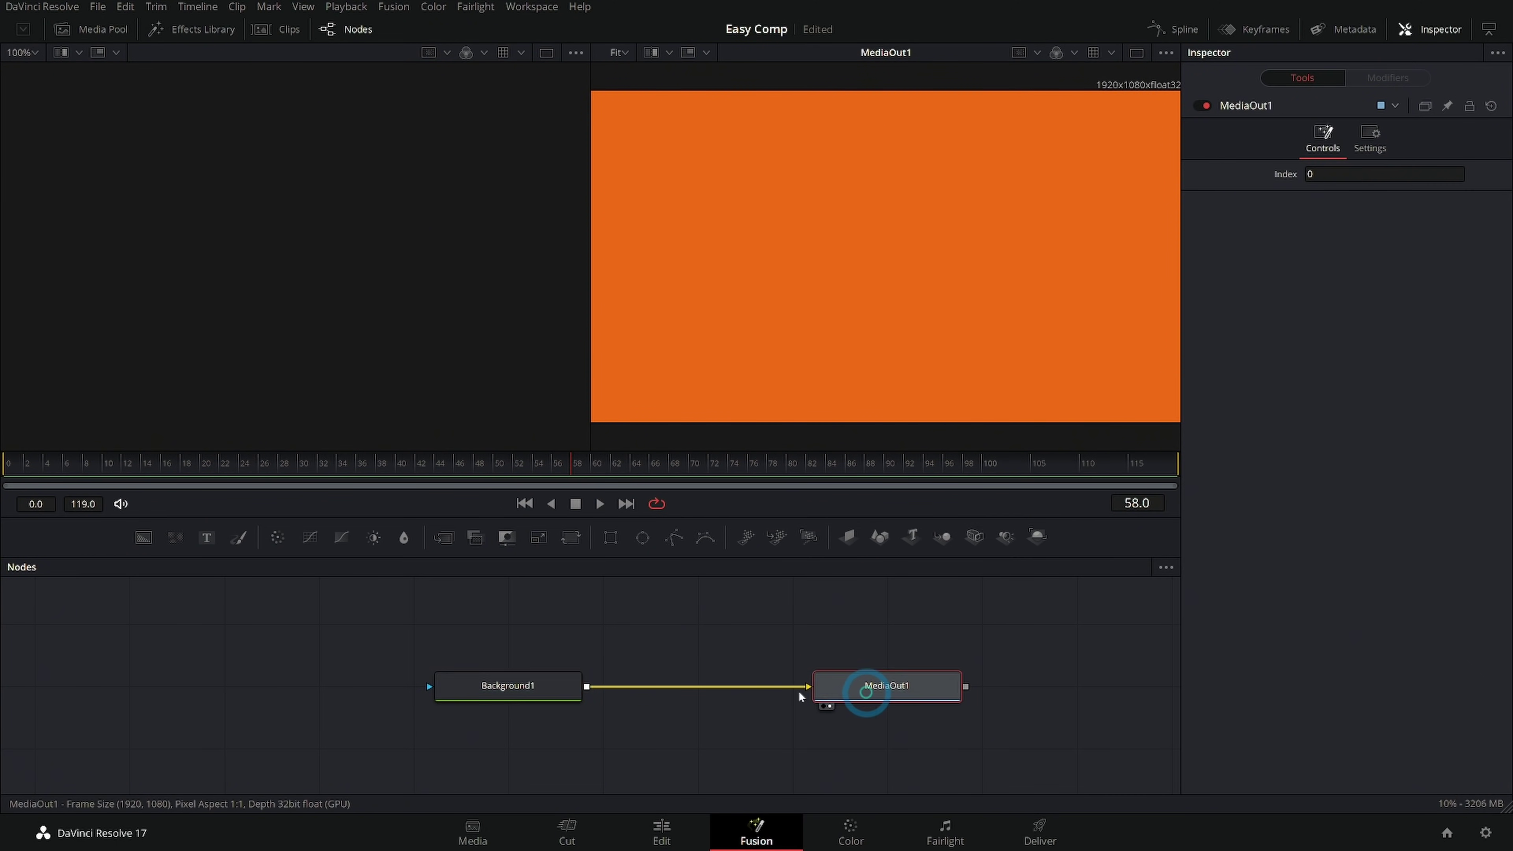
{"action": "left_click_drag", "start_coordinate": [542, 696], "coordinate": [448, 696]}
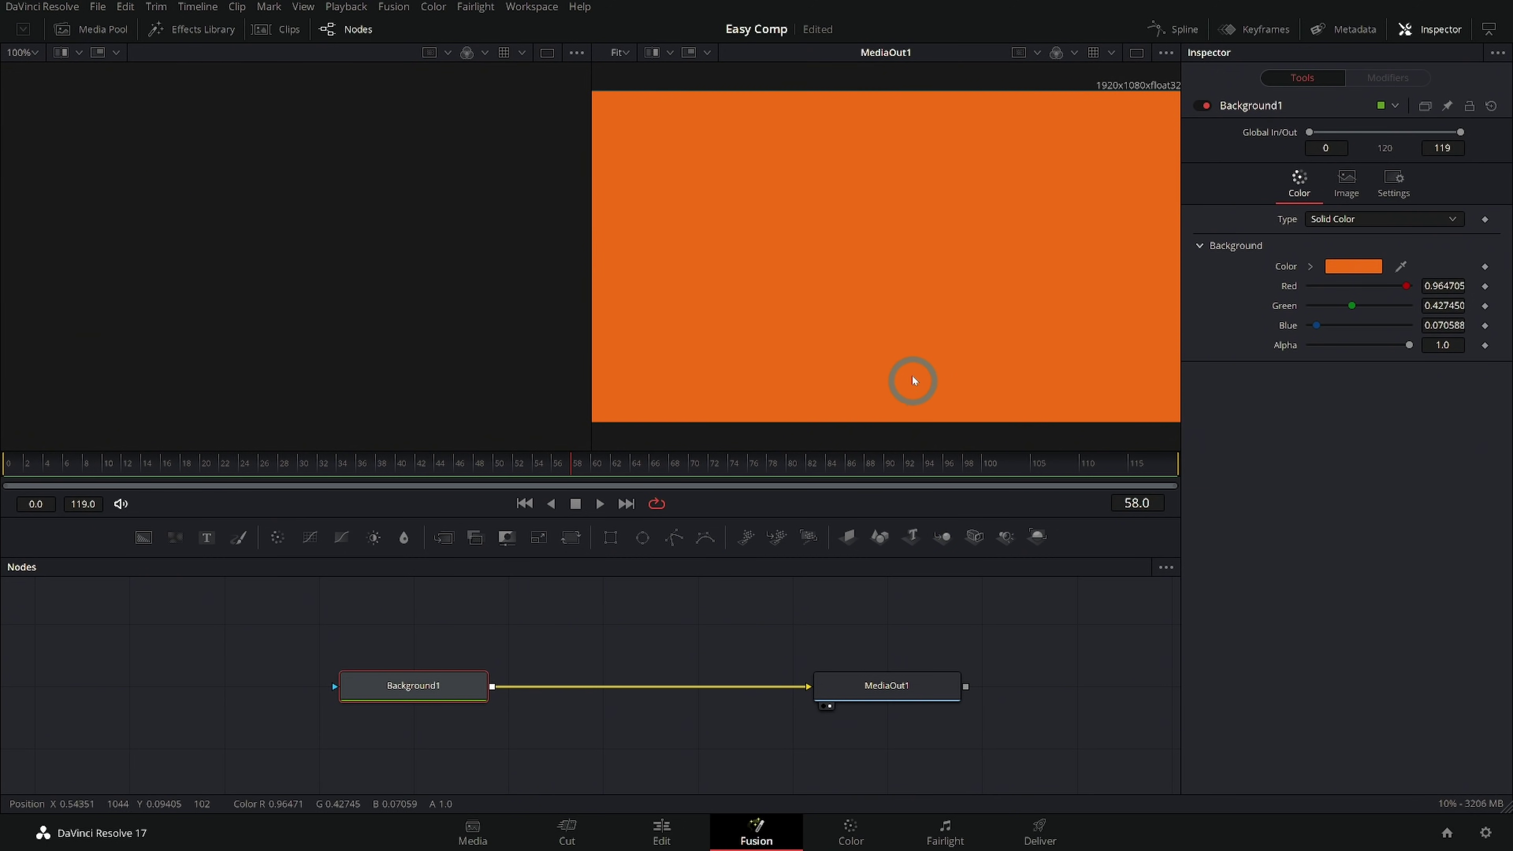
{"action": "key", "text": "alt+Tab"}
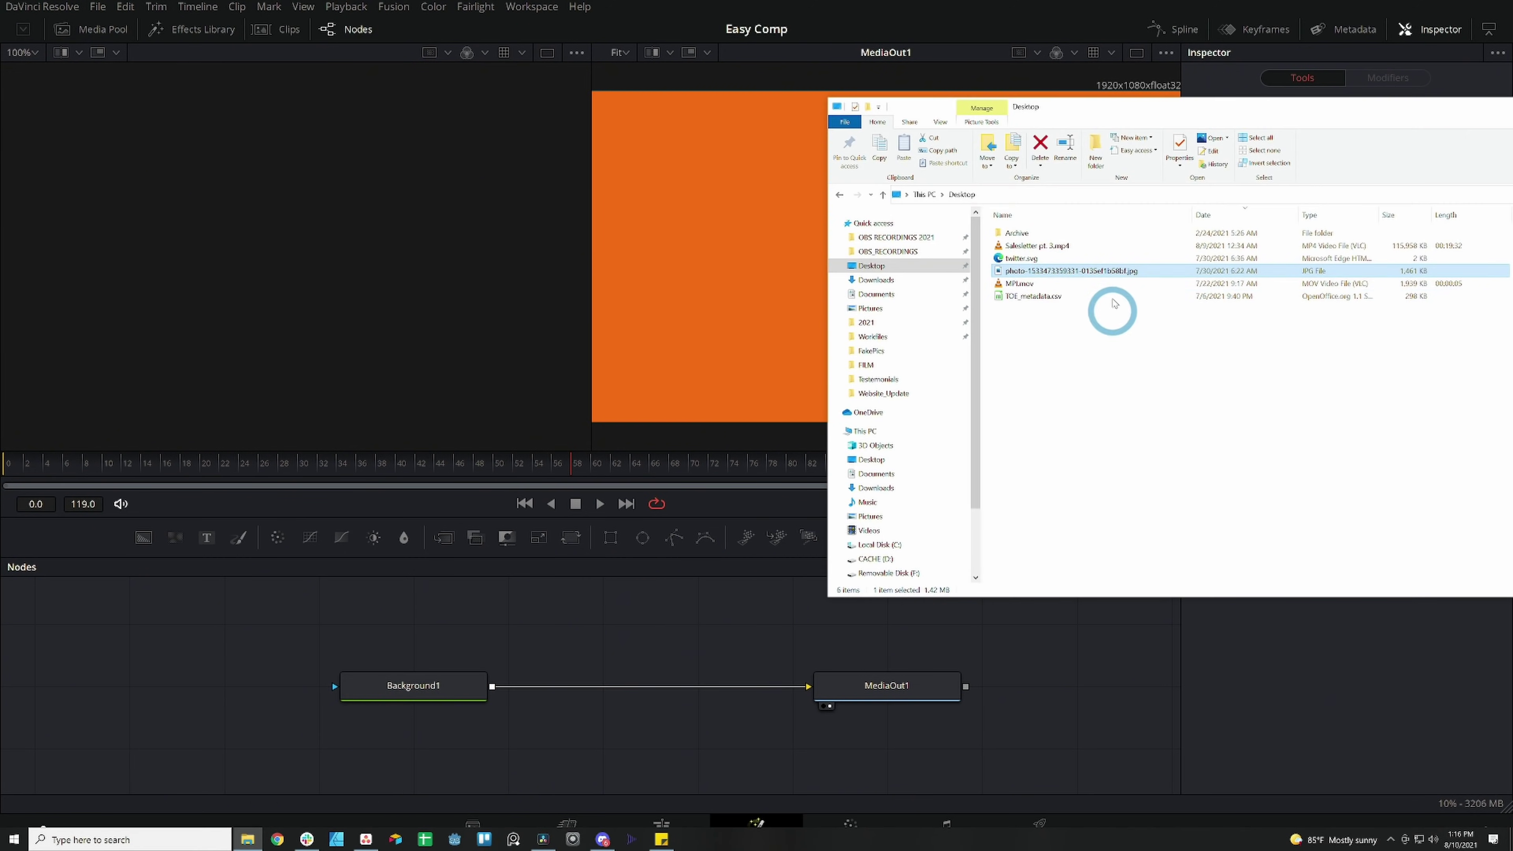
{"action": "left_click_drag", "start_coordinate": [1012, 271], "coordinate": [639, 635]}
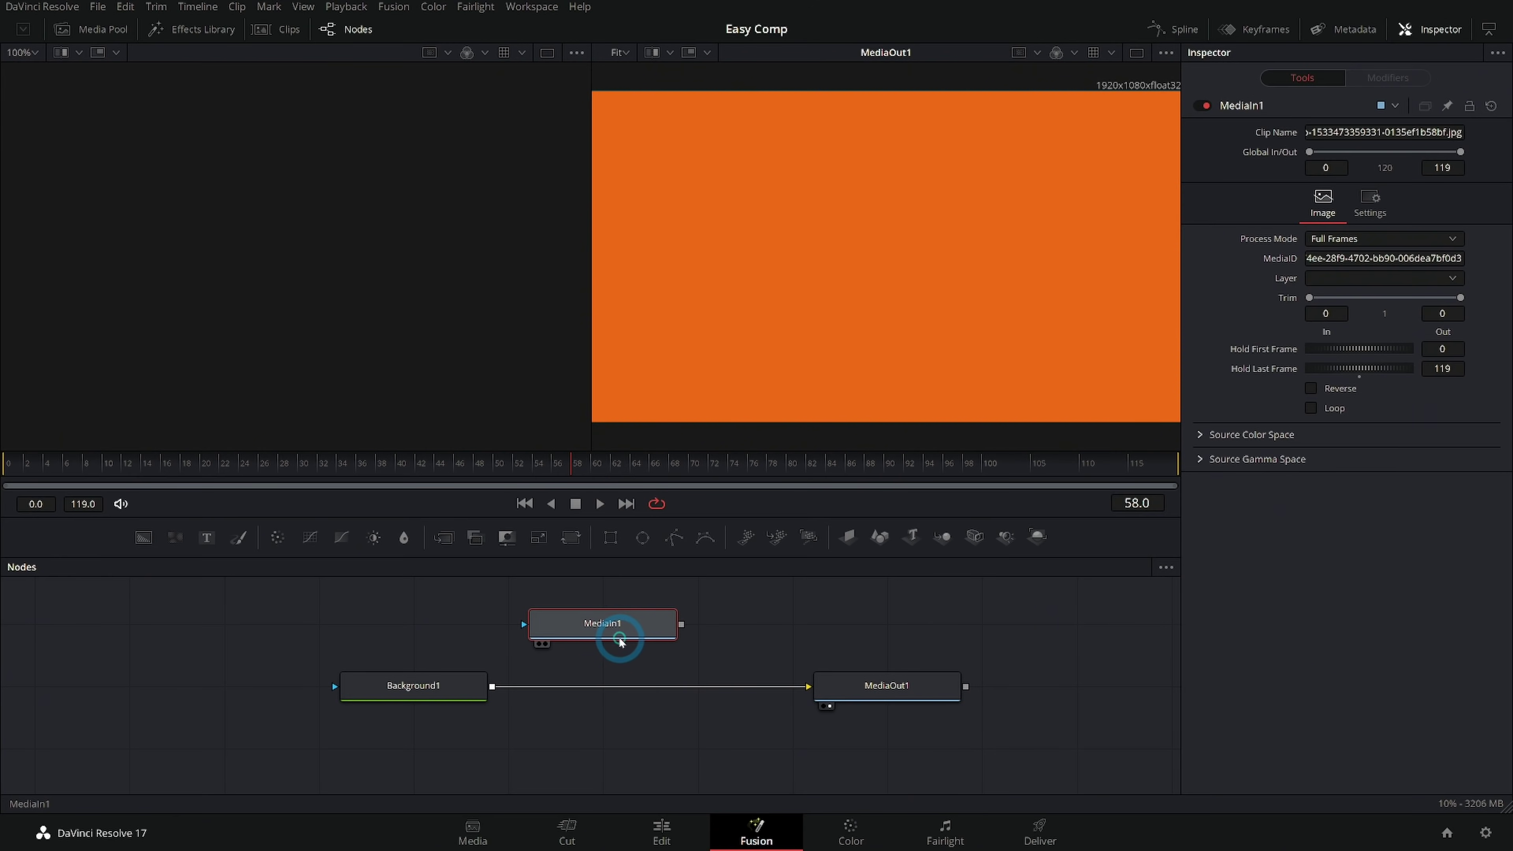
Load the MediaIn1 desert SUV photo into the left viewer.
{"action": "key", "text": "1"}
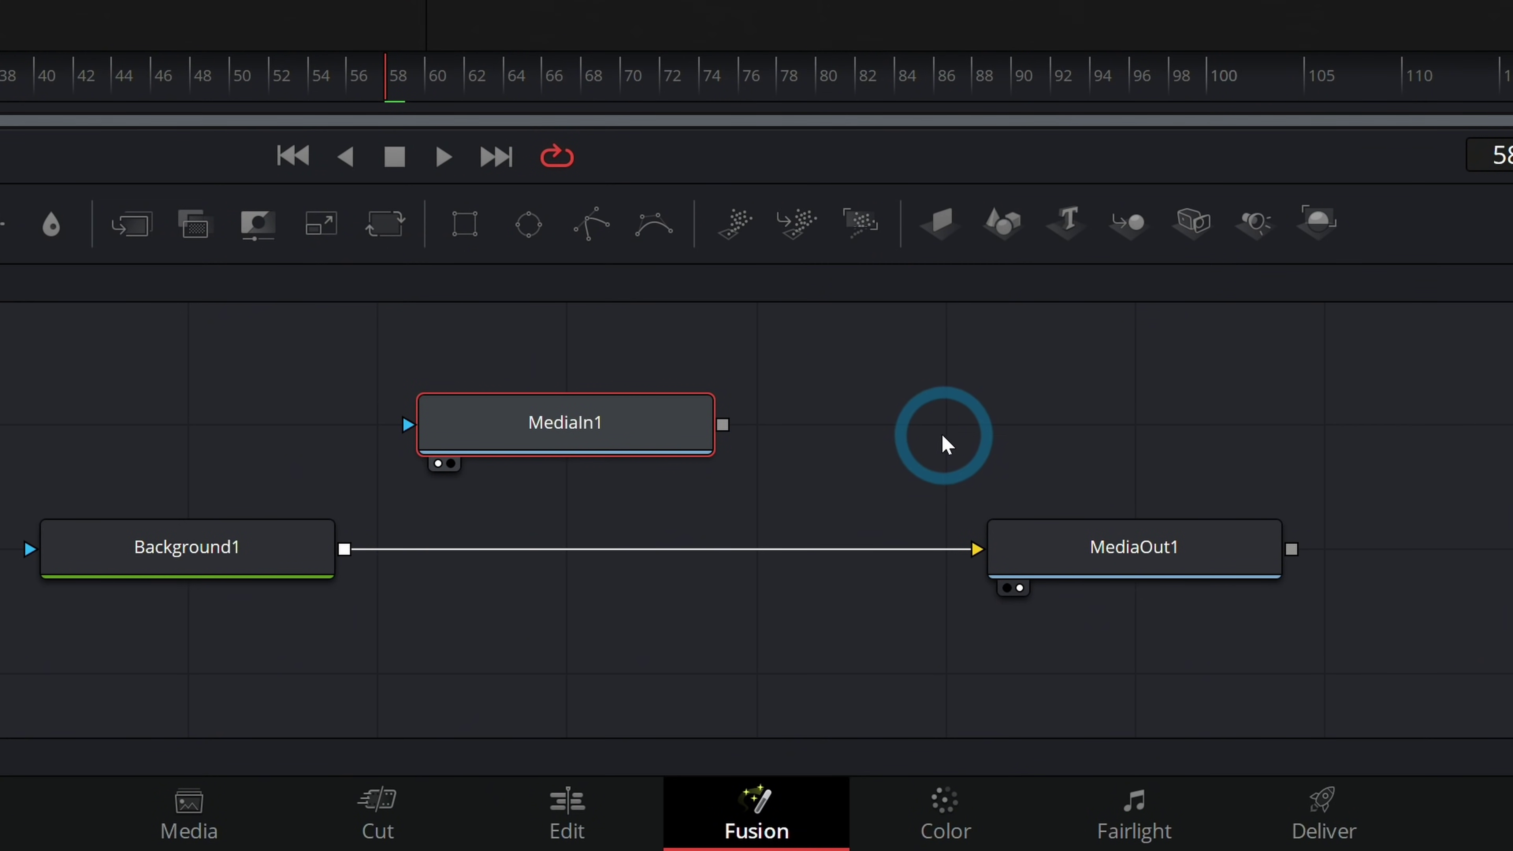
{"action": "left_click", "coordinate": [648, 440]}
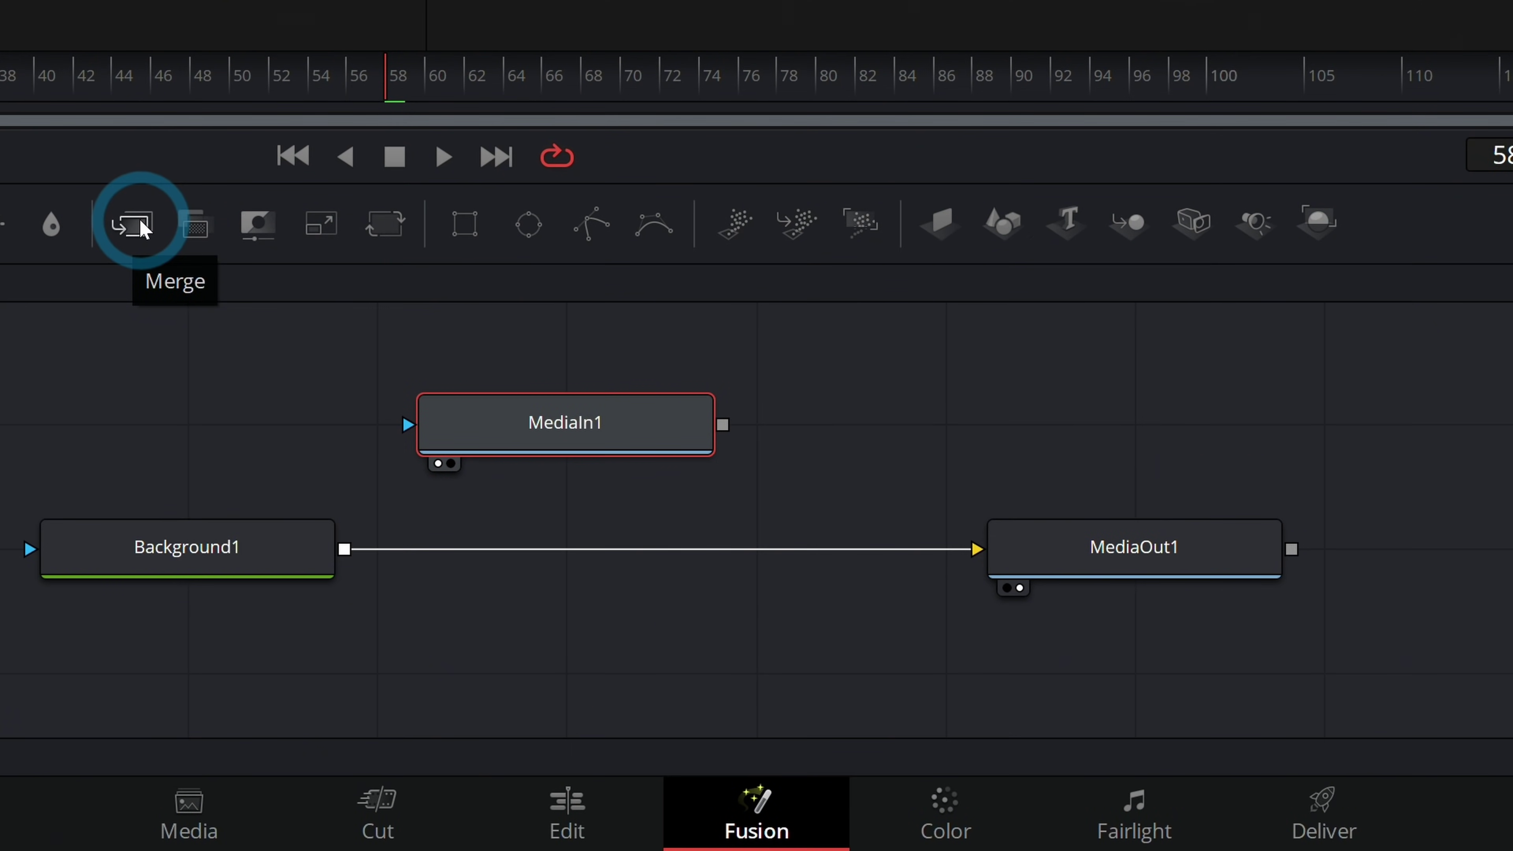
Add Merge1 with Background1 as background and MediaIn1 as foreground, feeding MediaOut1.
{"action": "left_click_drag", "start_coordinate": [138, 228], "coordinate": [1003, 438]}
{"action": "left_click", "coordinate": [985, 440]}
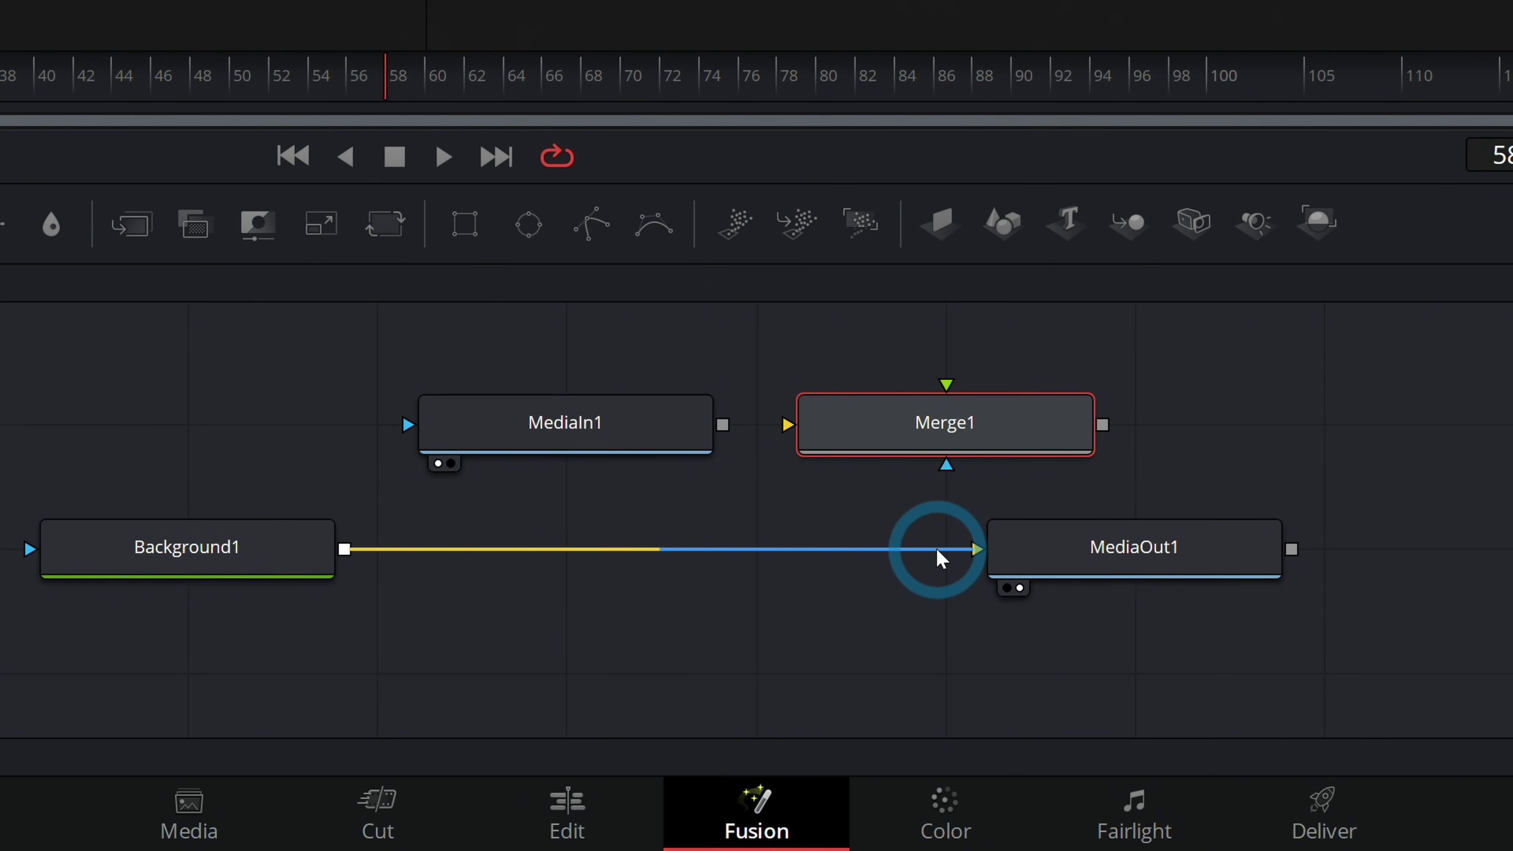
{"action": "left_click_drag", "start_coordinate": [937, 553], "coordinate": [1102, 558]}
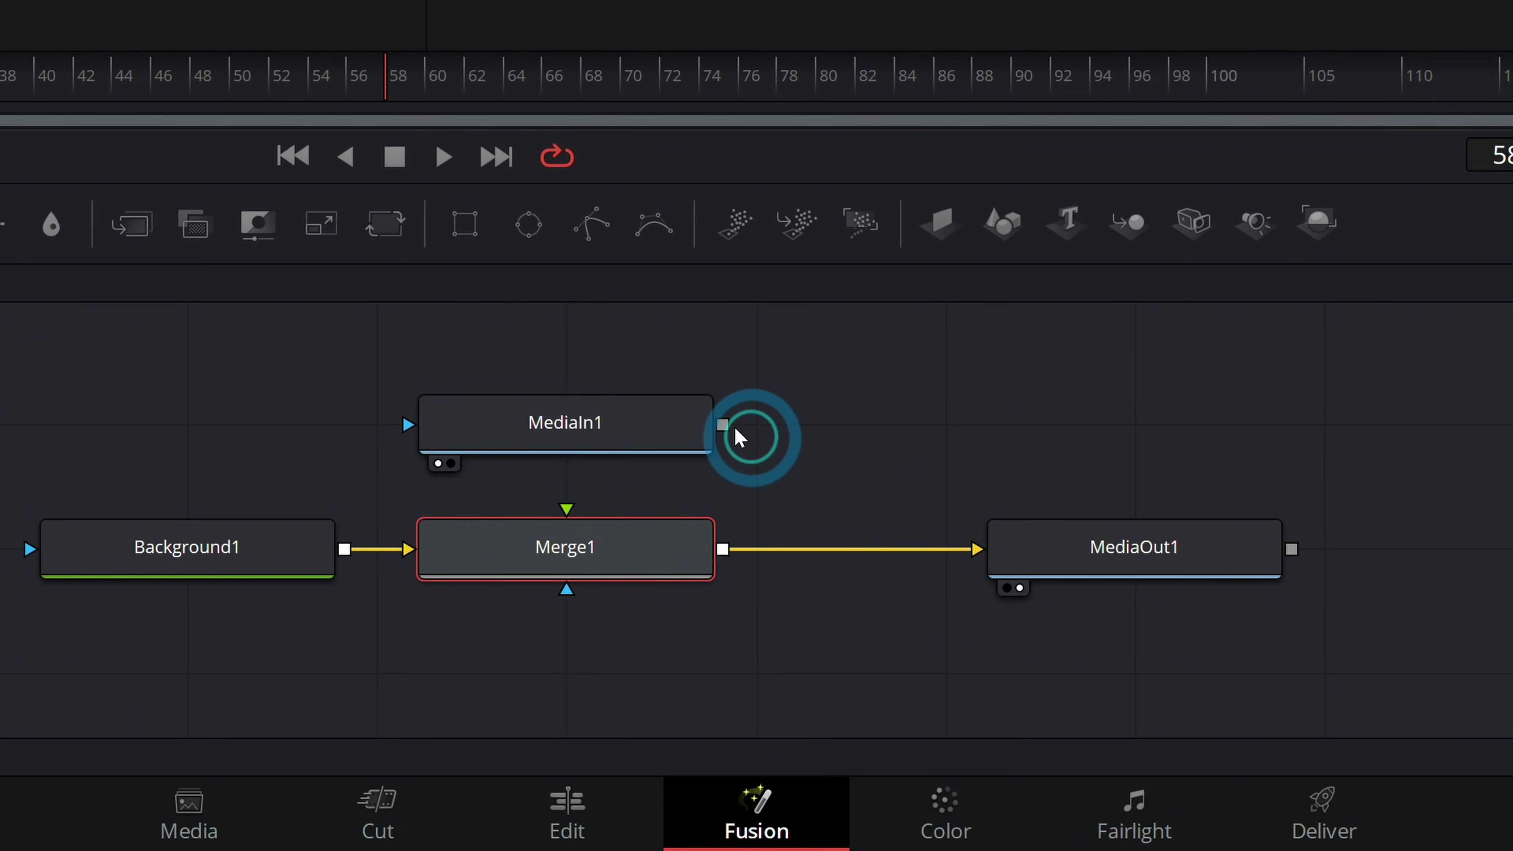
{"action": "left_click_drag", "start_coordinate": [723, 424], "coordinate": [566, 513]}
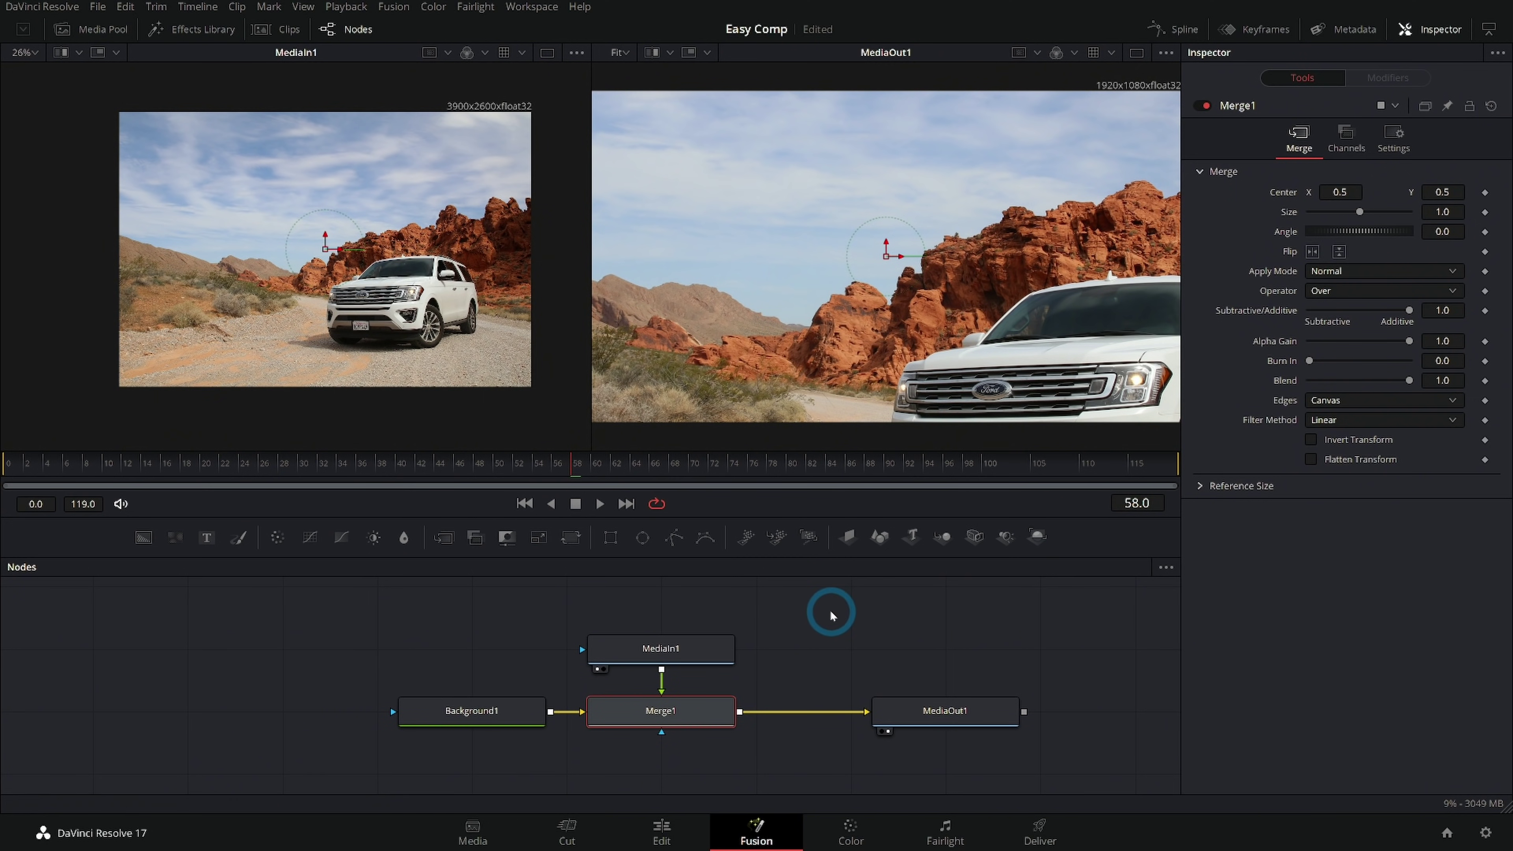
Raise MediaIn1 above Merge1 and insert a Transform node on the link between them.
{"action": "left_click_drag", "start_coordinate": [829, 611], "coordinate": [829, 633]}
{"action": "left_click_drag", "start_coordinate": [692, 677], "coordinate": [699, 626]}
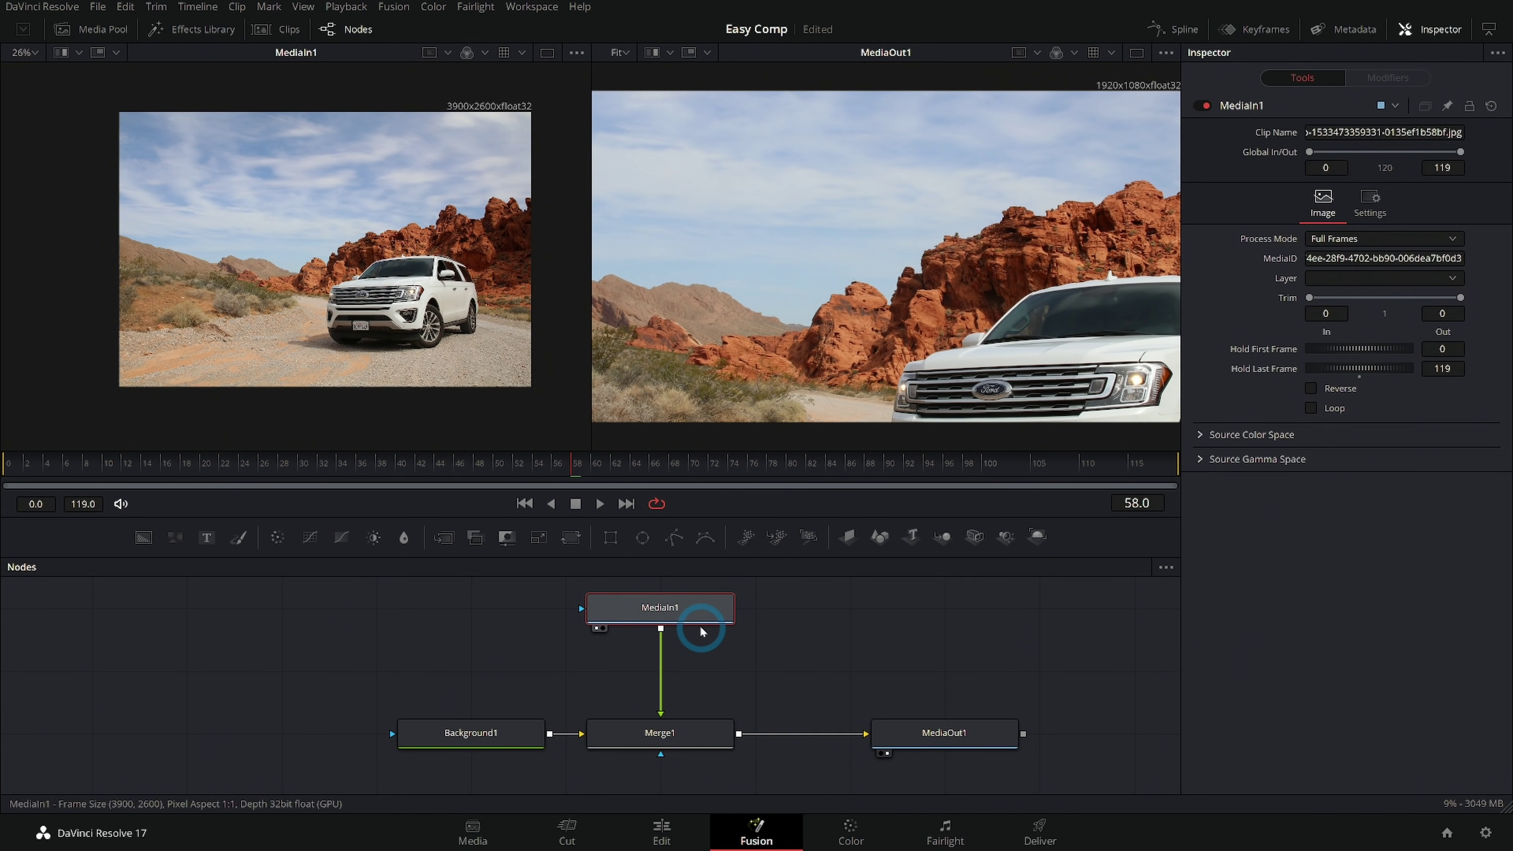
{"action": "left_click", "coordinate": [702, 639]}
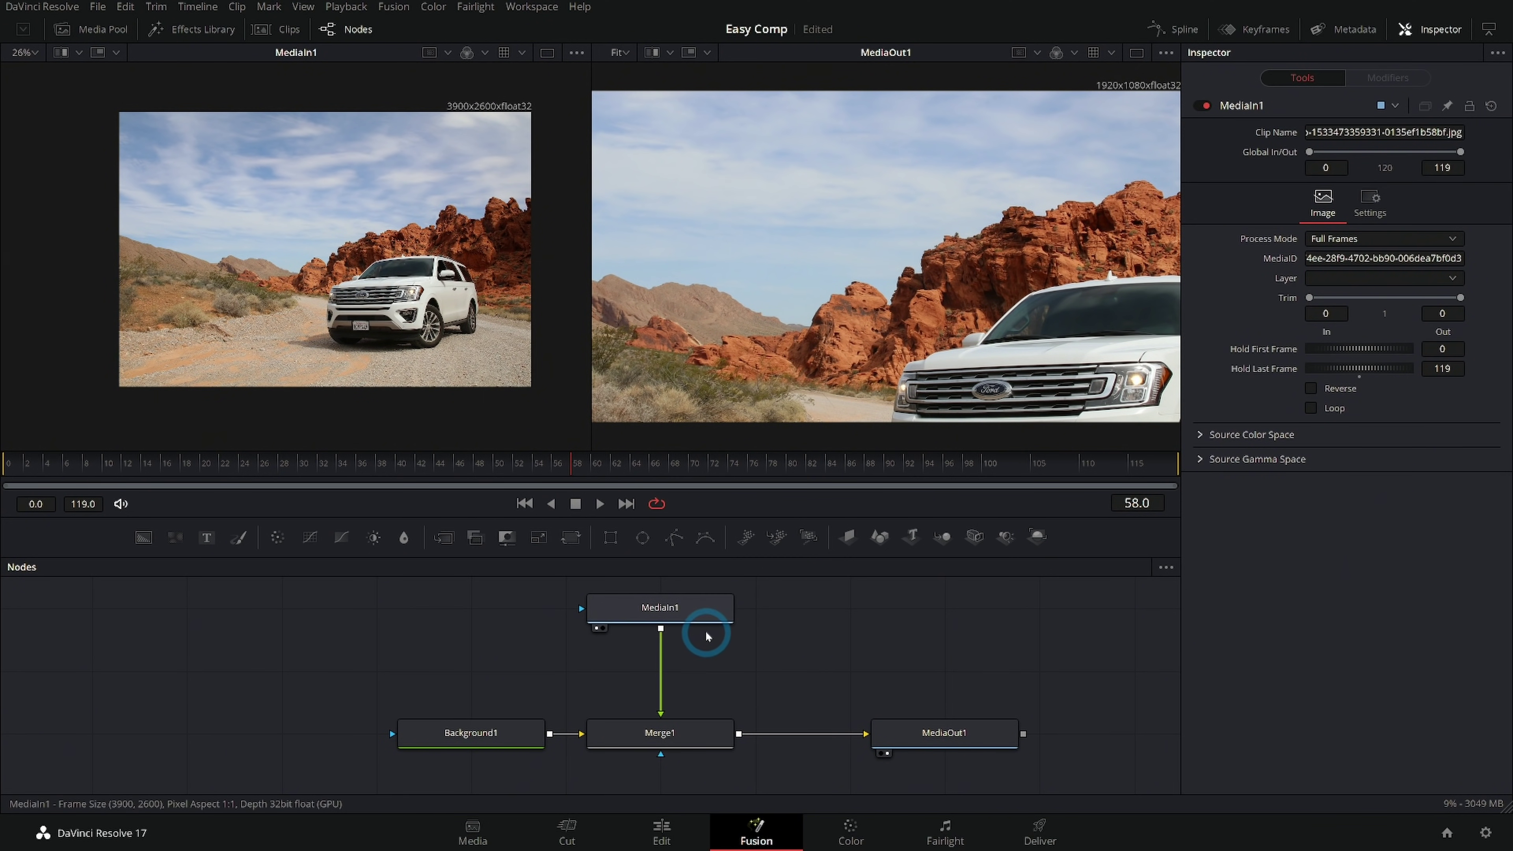
{"action": "left_click", "coordinate": [692, 623]}
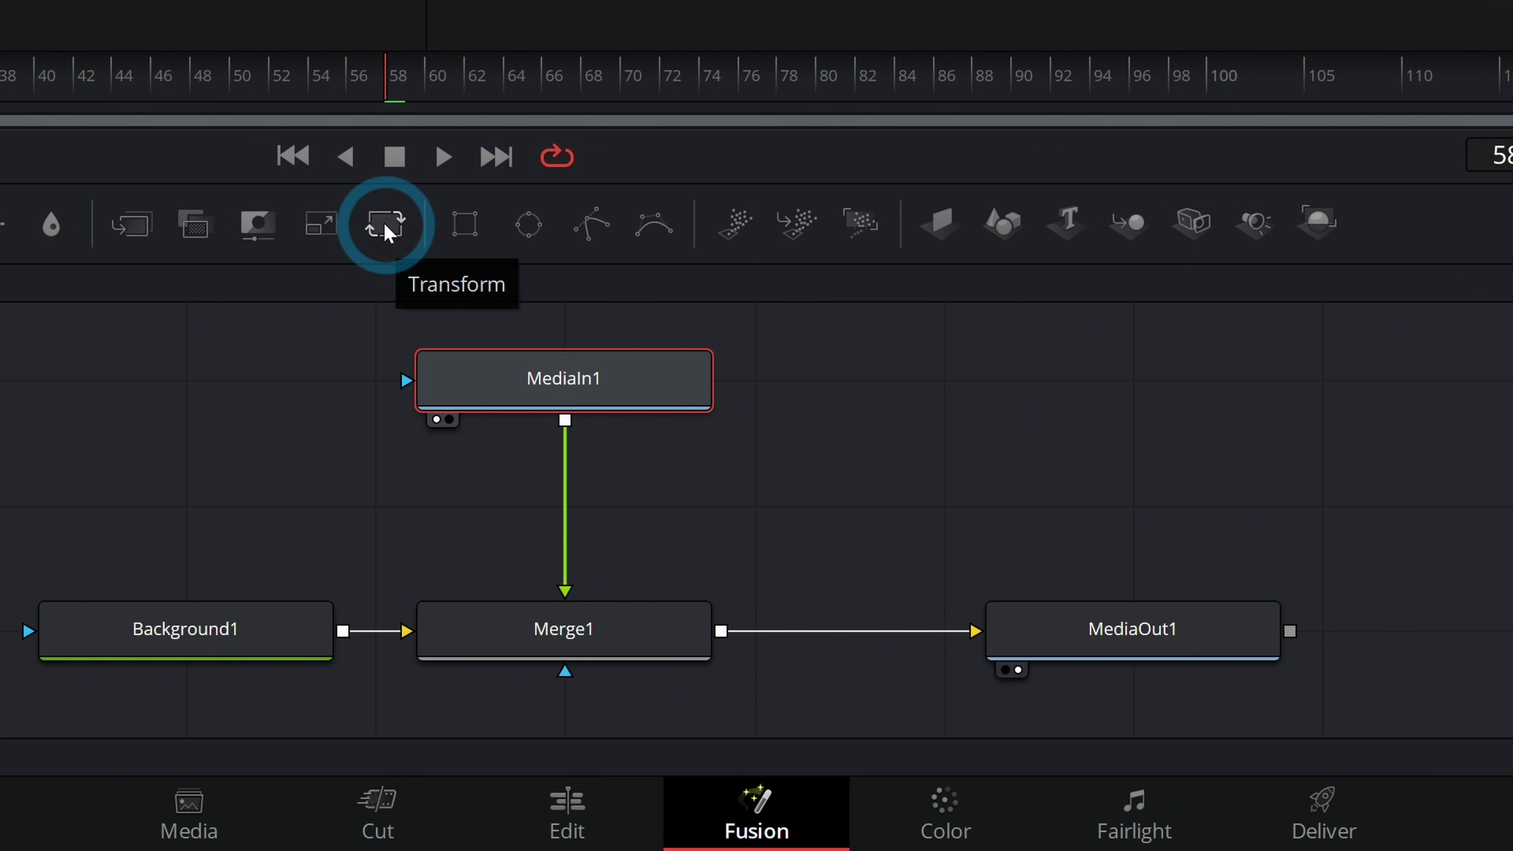
{"action": "left_click_drag", "start_coordinate": [388, 231], "coordinate": [584, 516]}
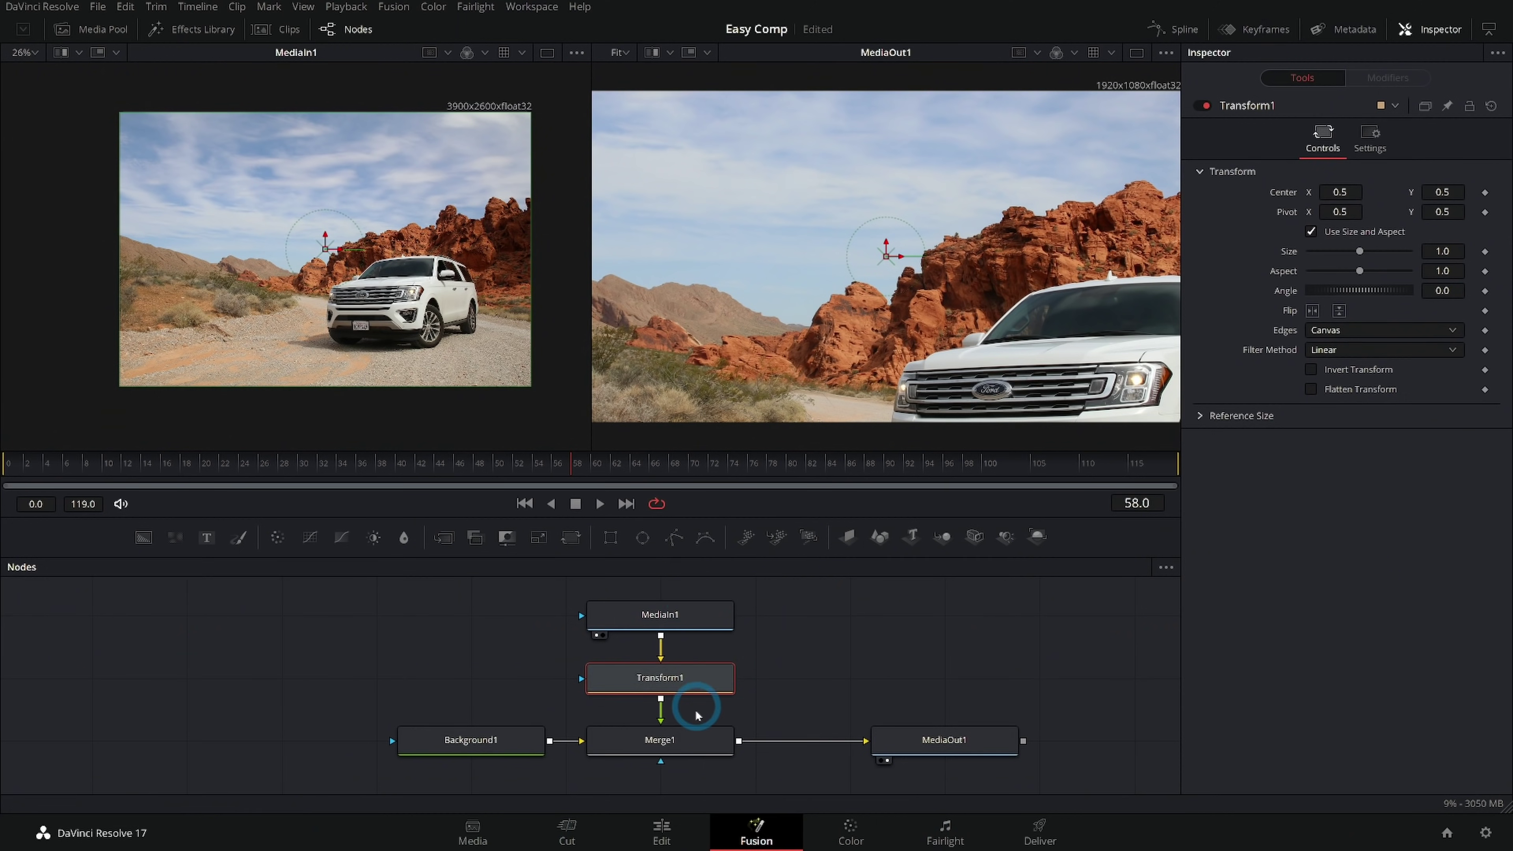
Scale Transform1 to Size 0.512 and recentre the photo so no orange background shows.
{"action": "left_click", "coordinate": [698, 695]}
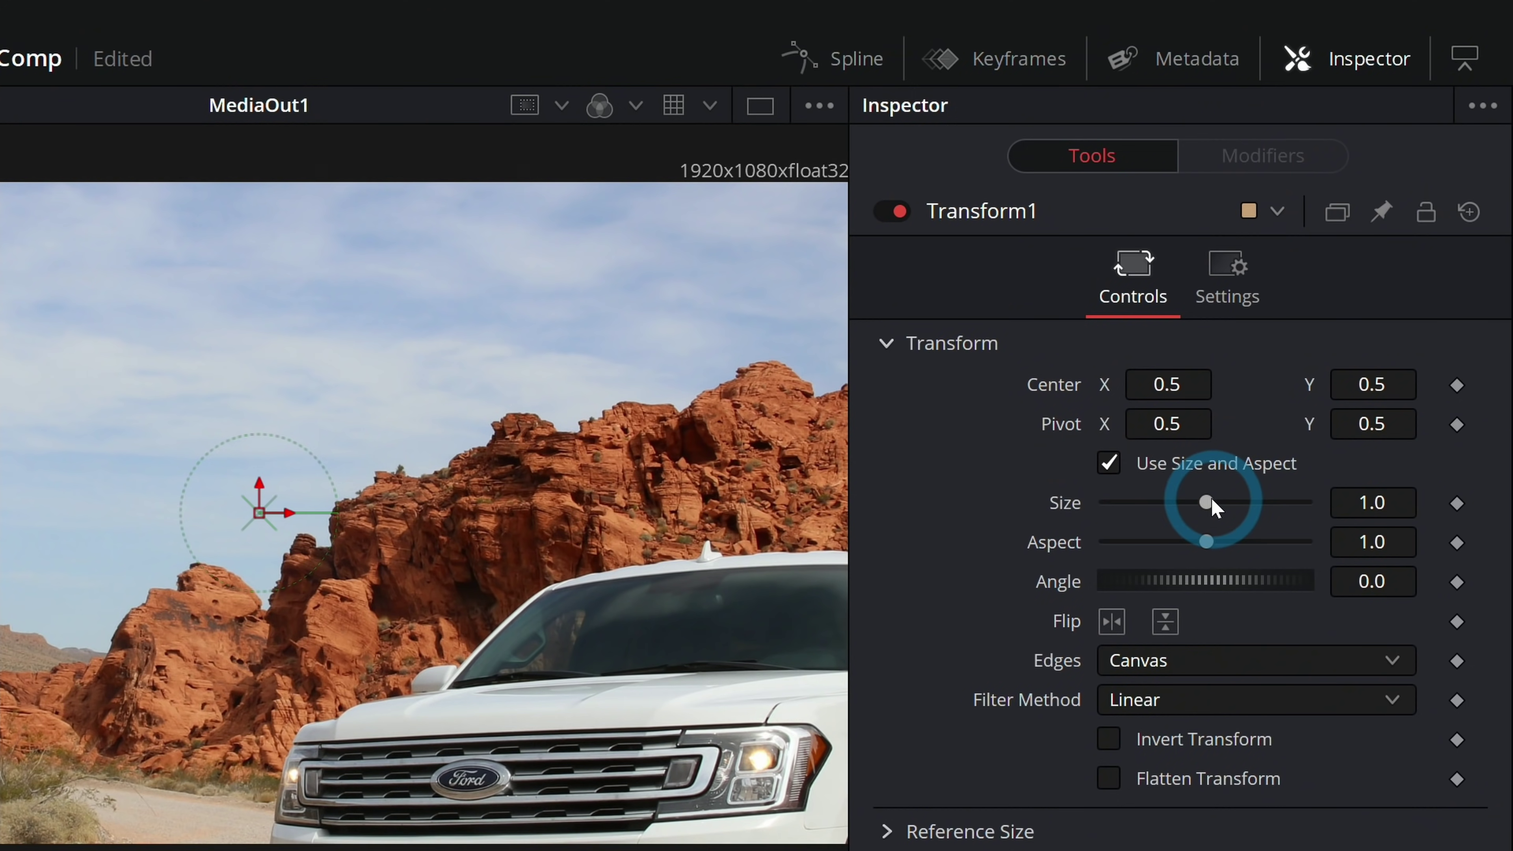
{"action": "left_click_drag", "start_coordinate": [1360, 252], "coordinate": [1358, 254]}
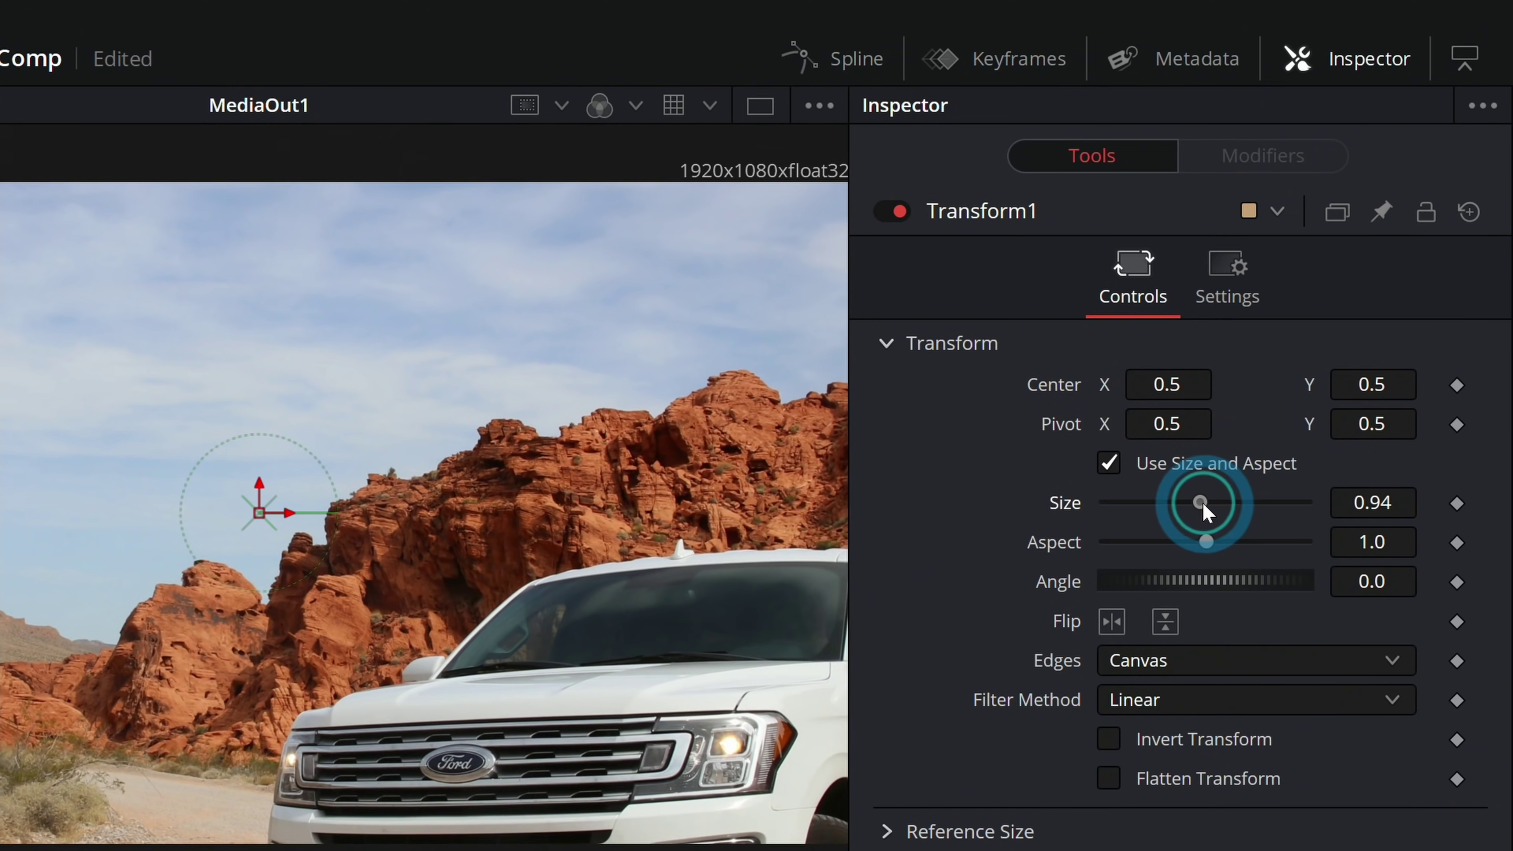
{"action": "left_click_drag", "start_coordinate": [1202, 507], "coordinate": [1156, 502]}
{"action": "left_click_drag", "start_coordinate": [262, 523], "coordinate": [422, 481]}
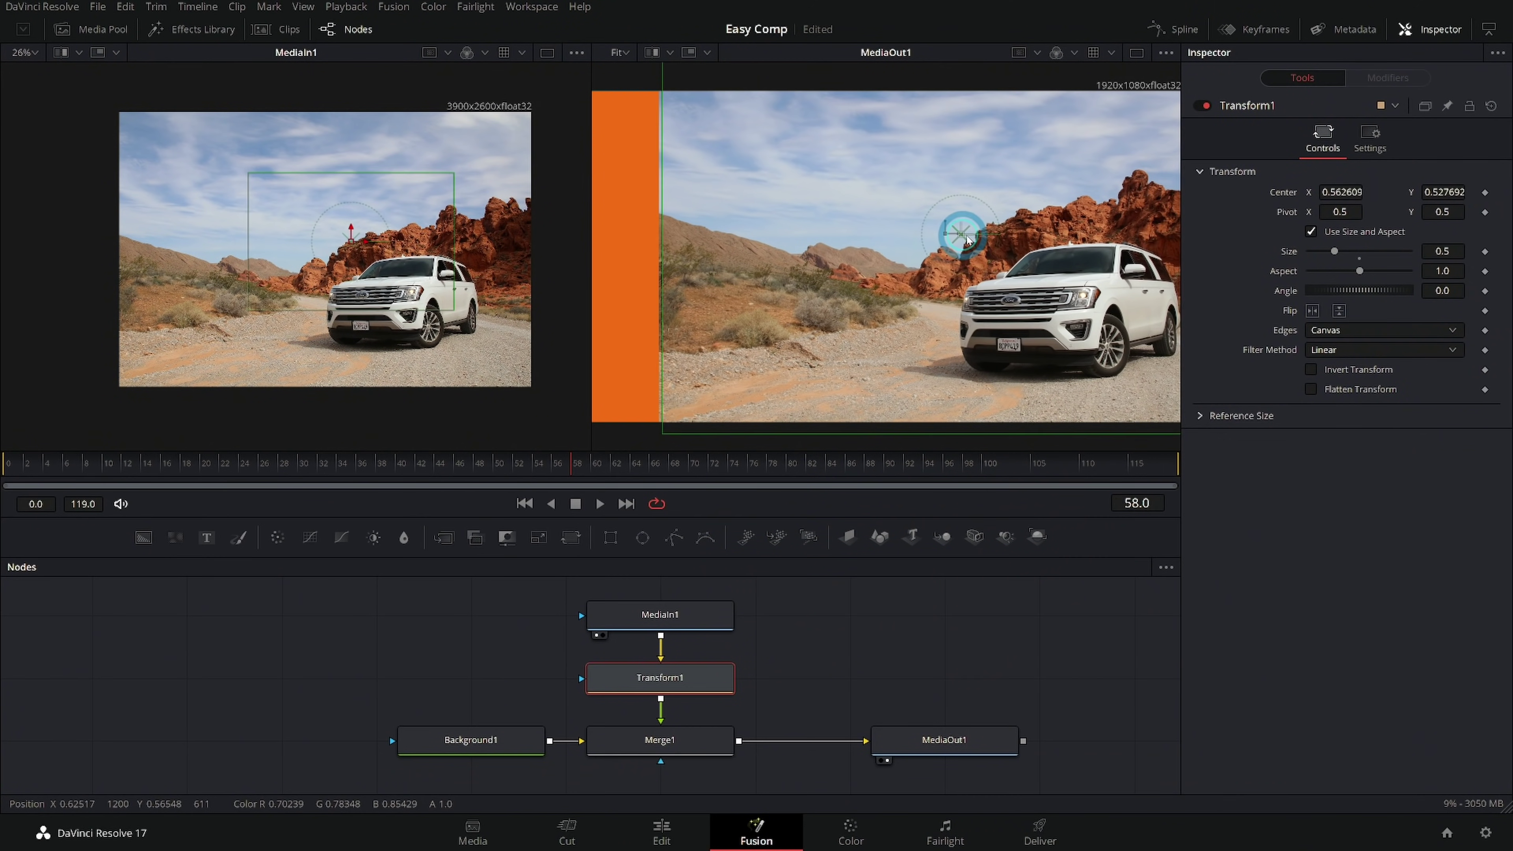
{"action": "left_click_drag", "start_coordinate": [967, 239], "coordinate": [1020, 236]}
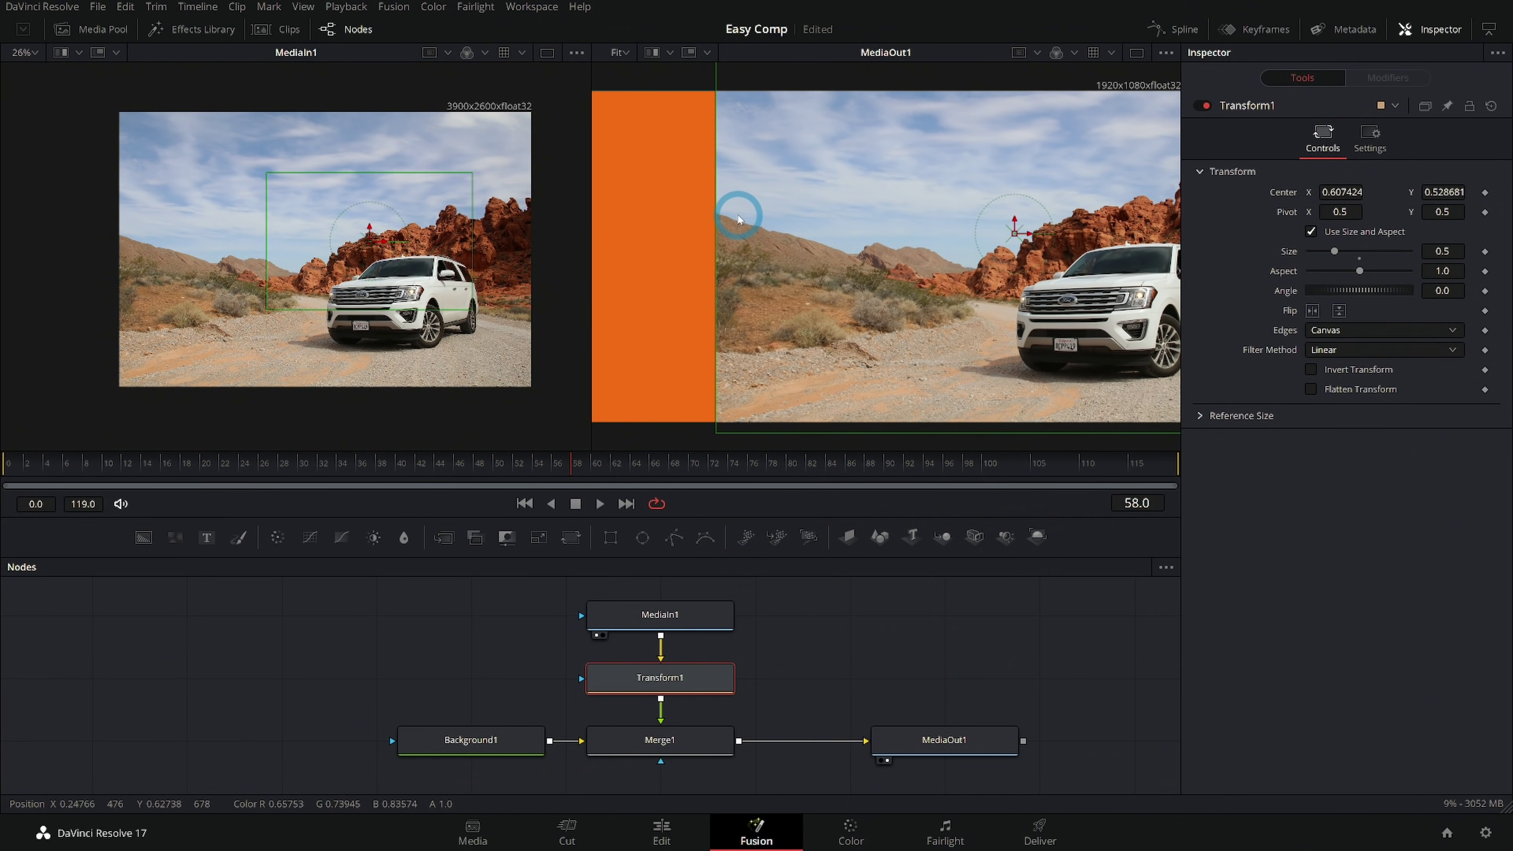
{"action": "left_click_drag", "start_coordinate": [1015, 235], "coordinate": [883, 250]}
{"action": "left_click_drag", "start_coordinate": [1434, 251], "coordinate": [1421, 253]}
{"action": "left_click_drag", "start_coordinate": [881, 248], "coordinate": [889, 251]}
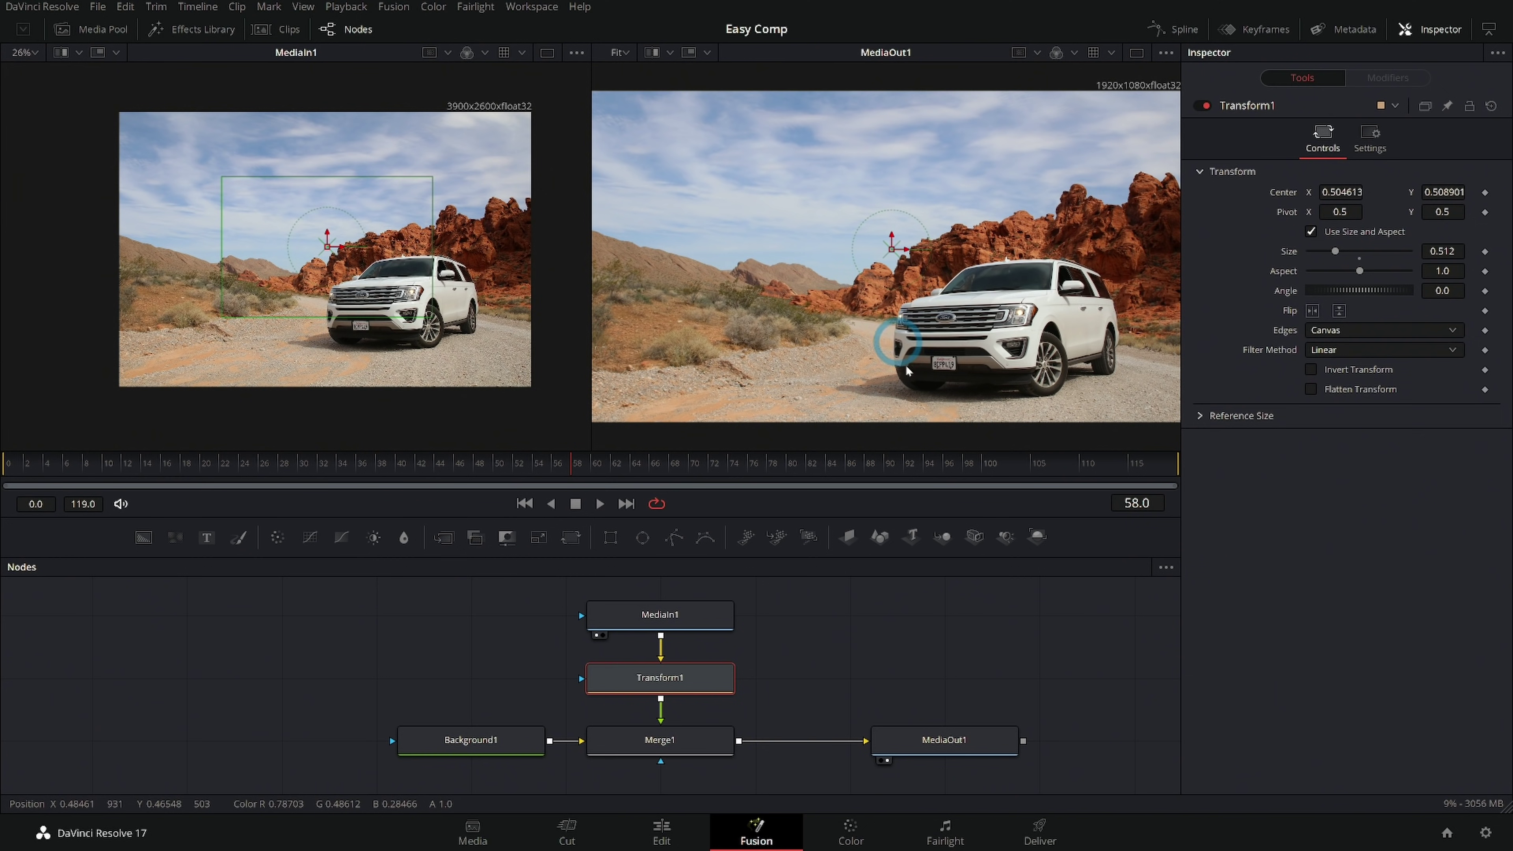
{"action": "left_click", "coordinate": [952, 739]}
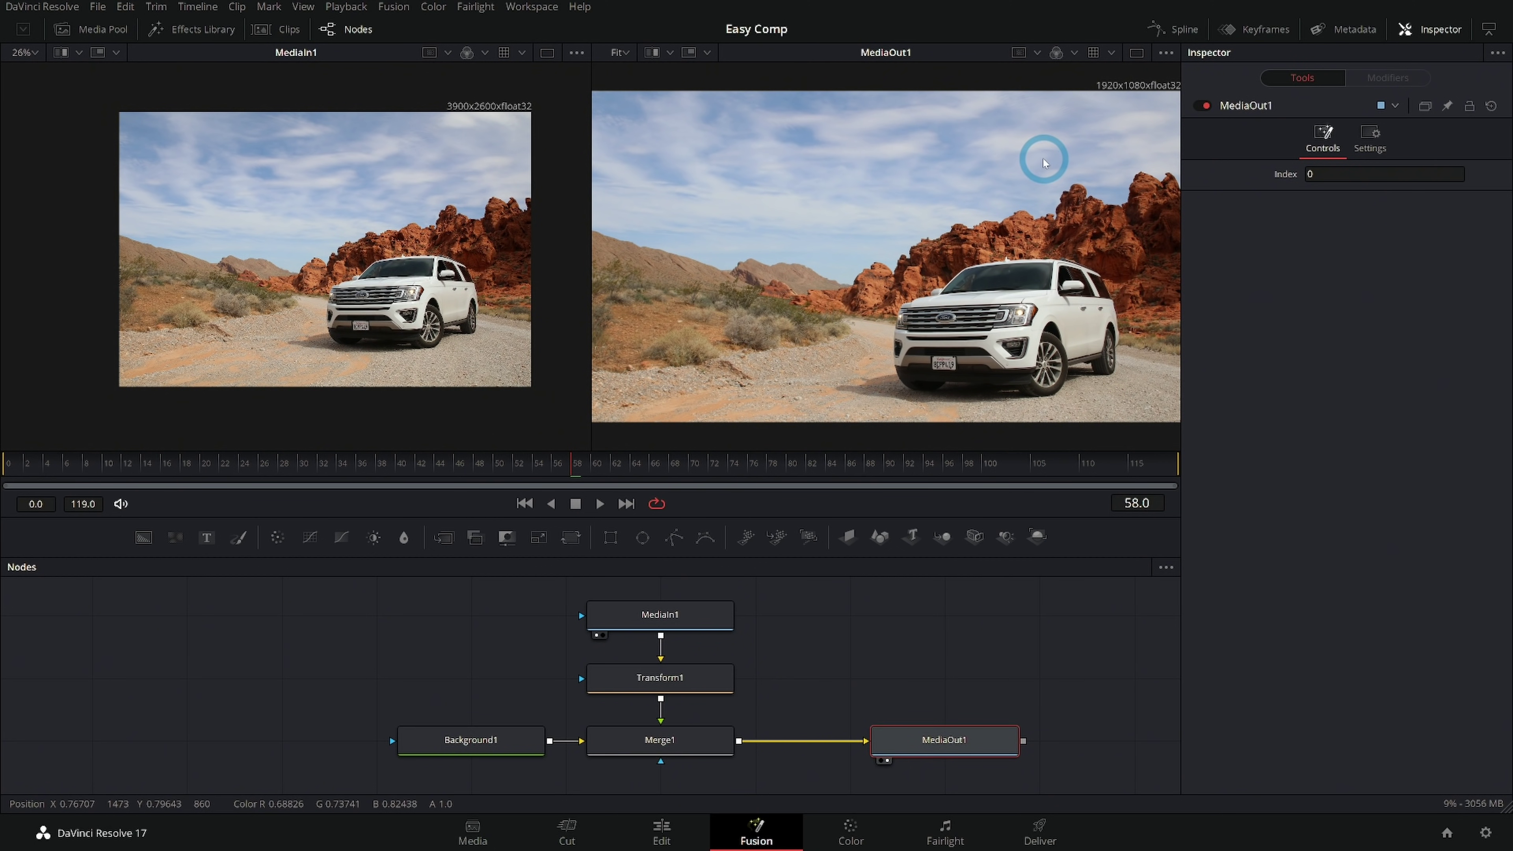
Glance at the Edit page, return to Fusion, and zoom the node view.
{"action": "left_click", "coordinate": [661, 831]}
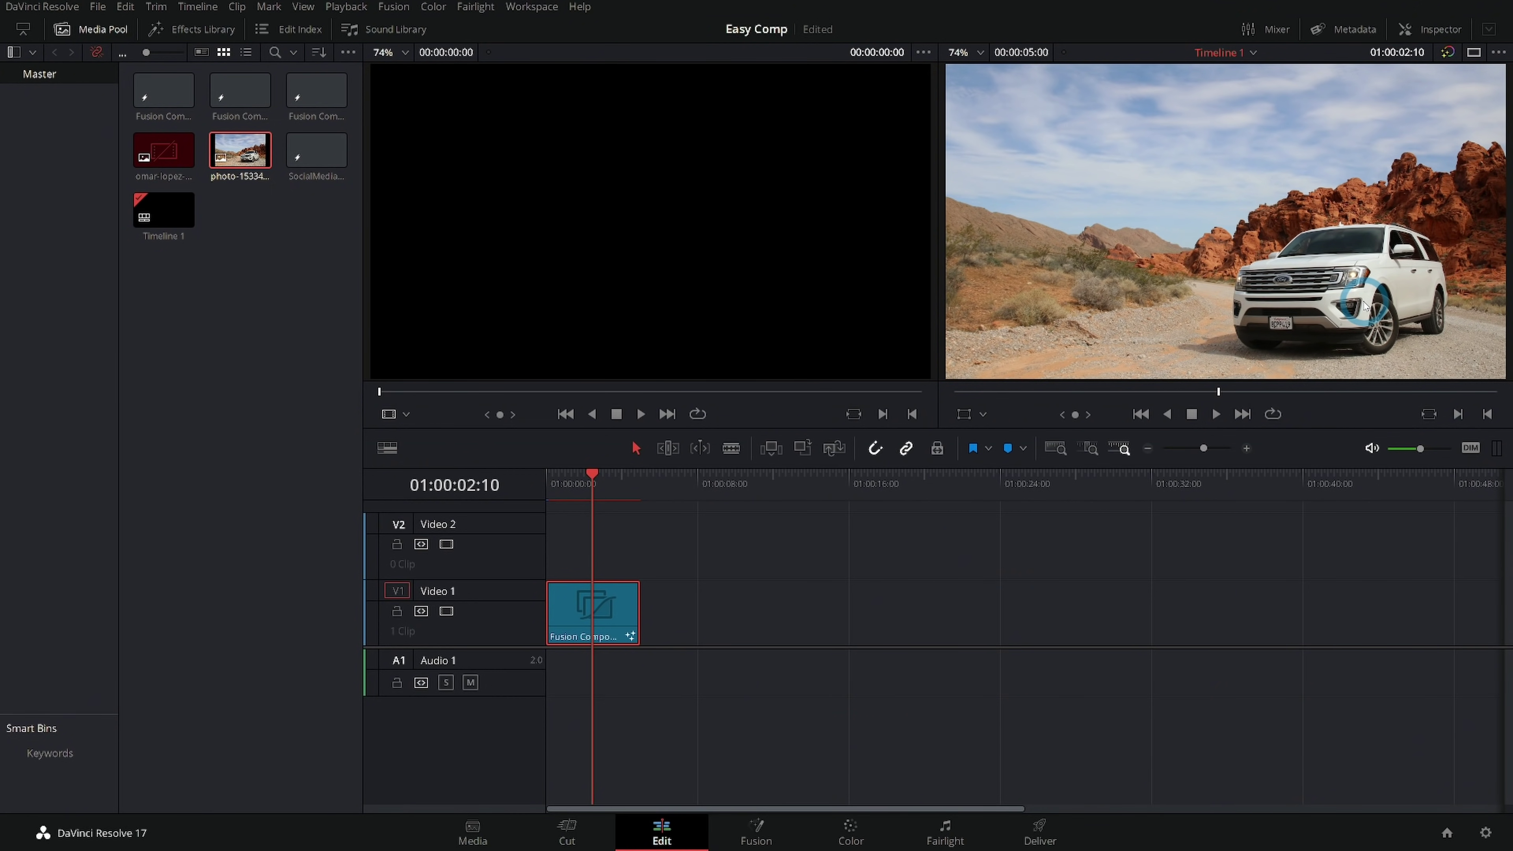
{"action": "key", "text": "shift+5"}
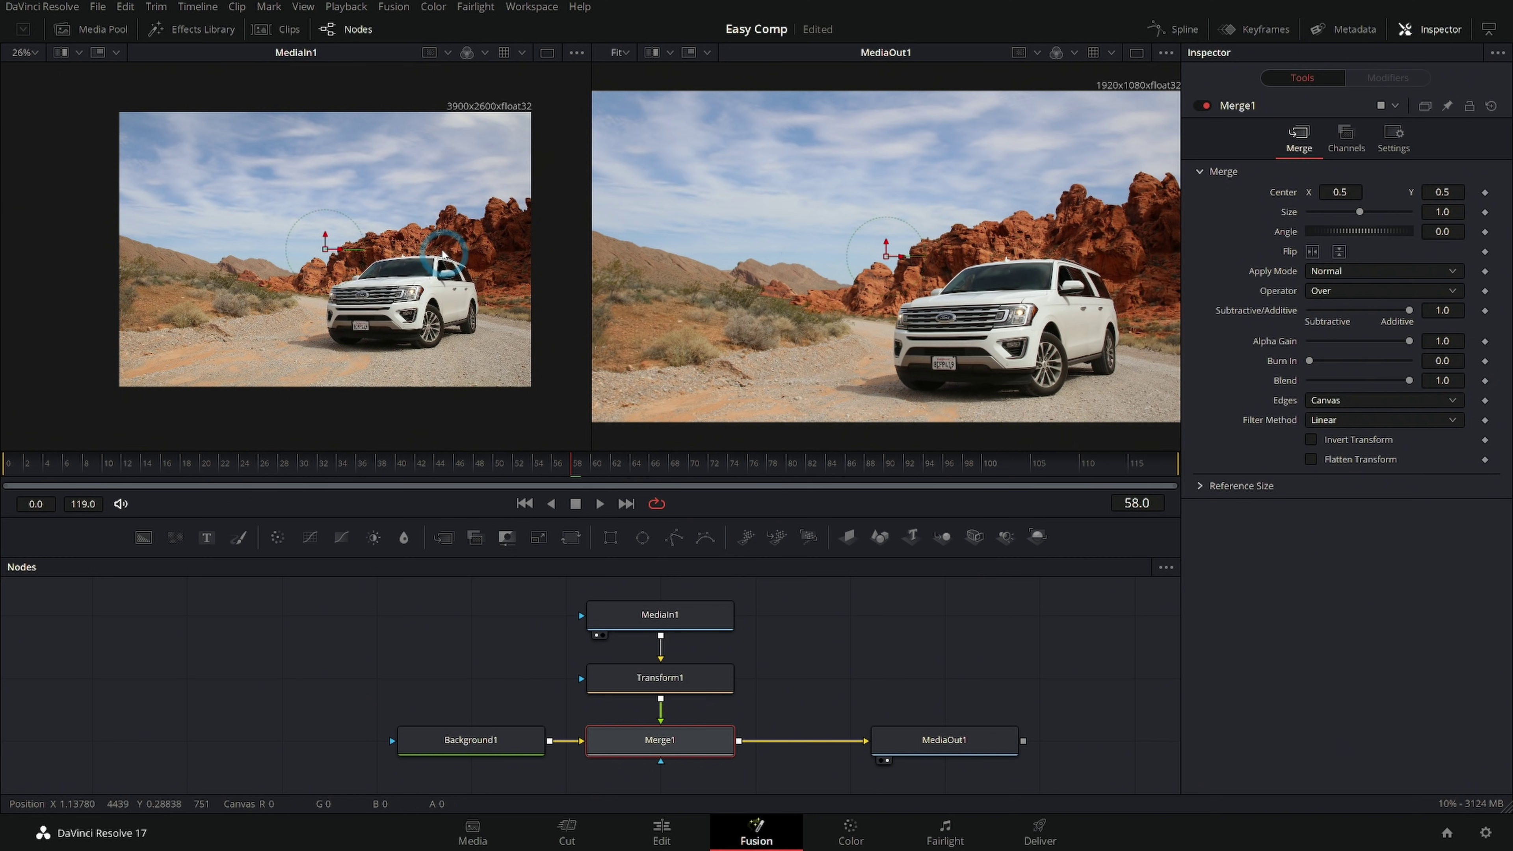
{"action": "left_click", "coordinate": [357, 230]}
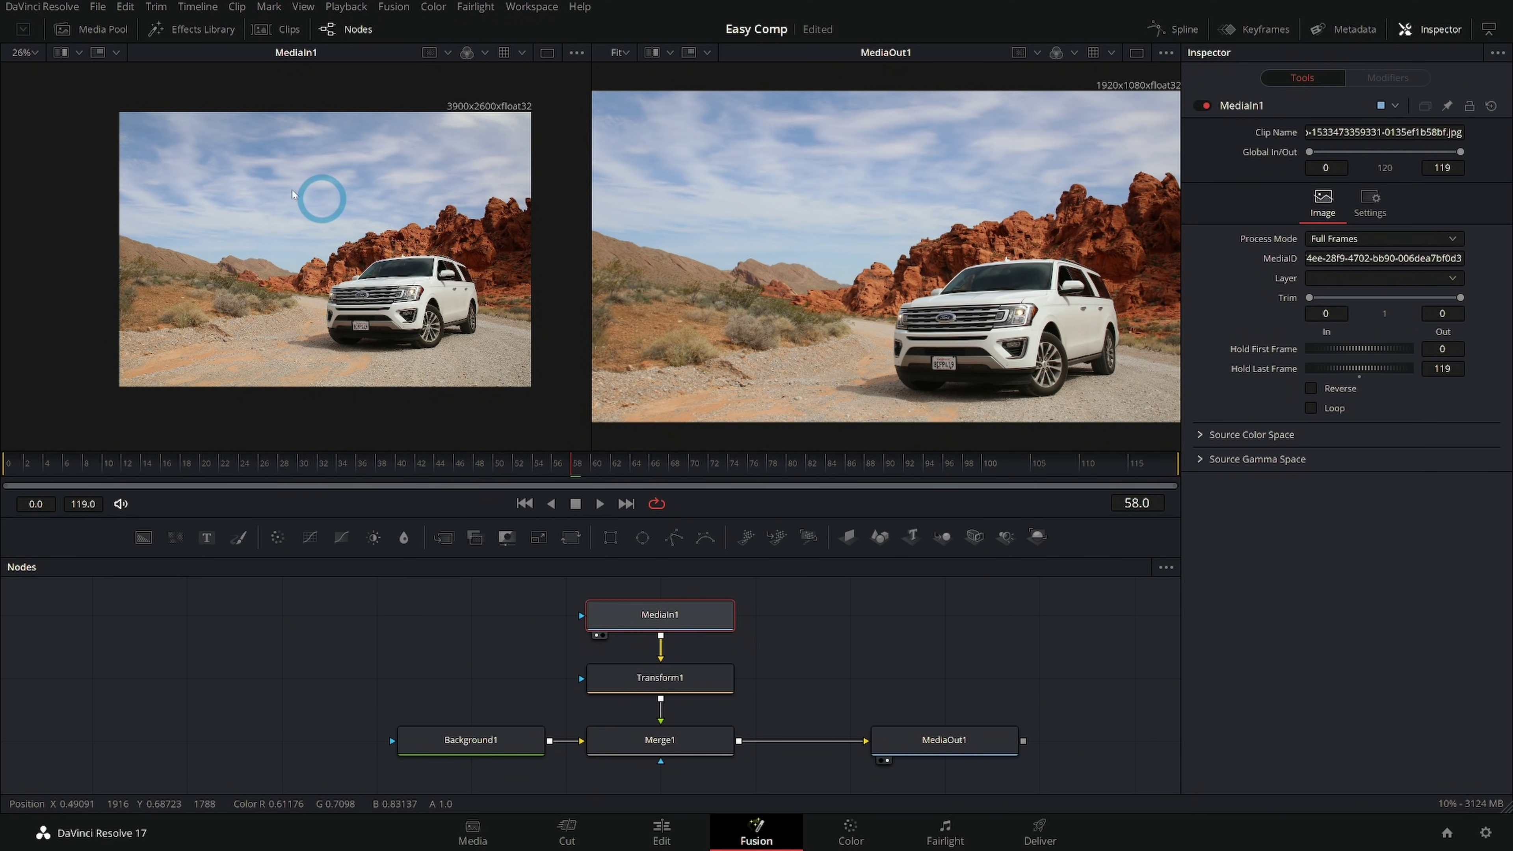
{"action": "scroll", "coordinate": [487, 167], "scroll_direction": "up", "scroll_amount": 5}
{"action": "scroll", "coordinate": [458, 220], "scroll_direction": "up", "scroll_amount": 2}
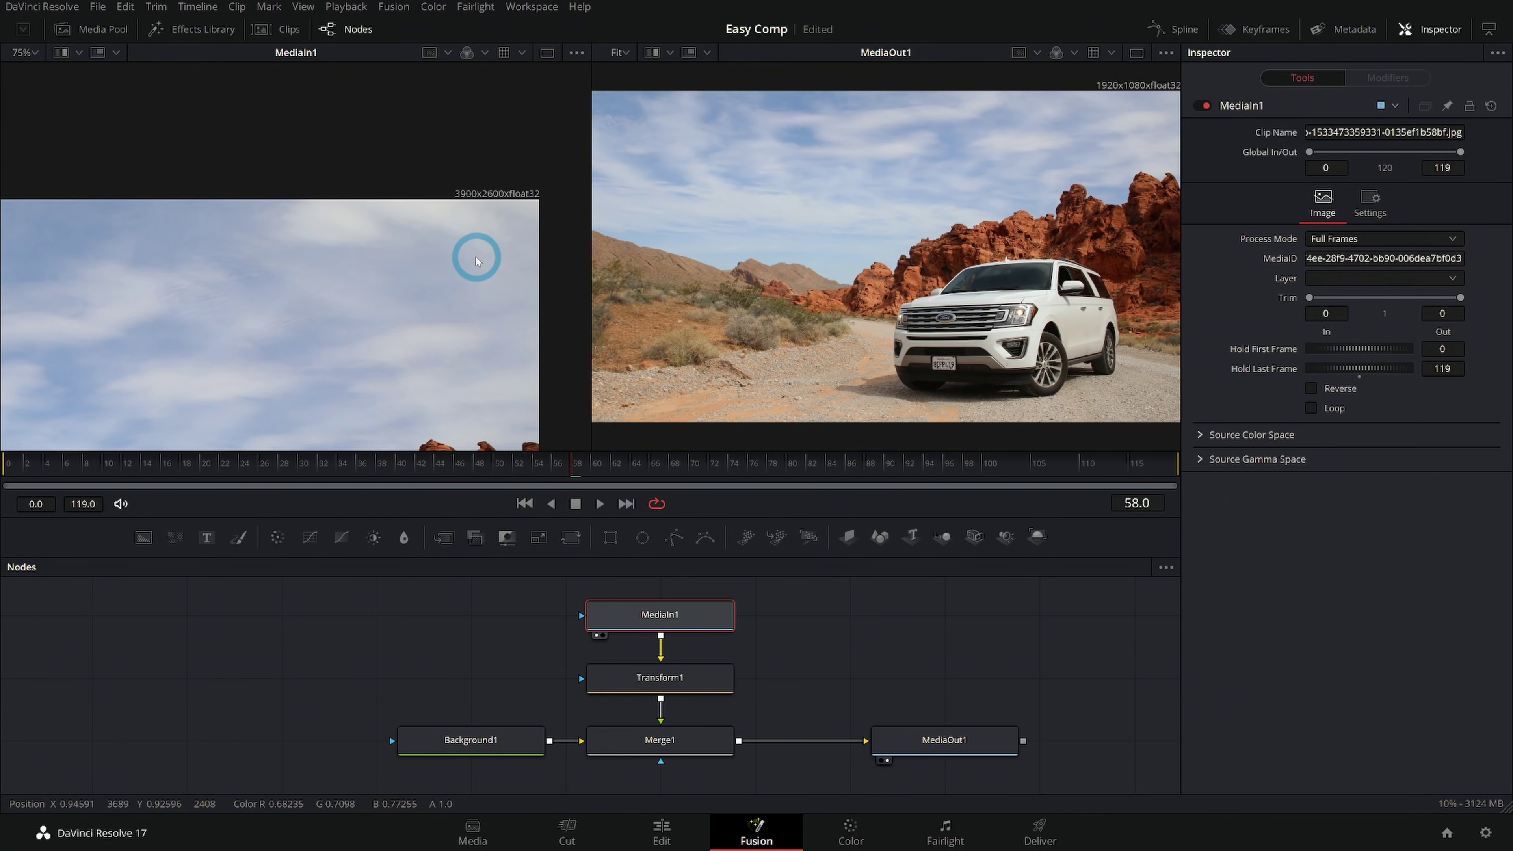
{"action": "scroll", "coordinate": [476, 254], "scroll_direction": "down", "scroll_amount": 2}
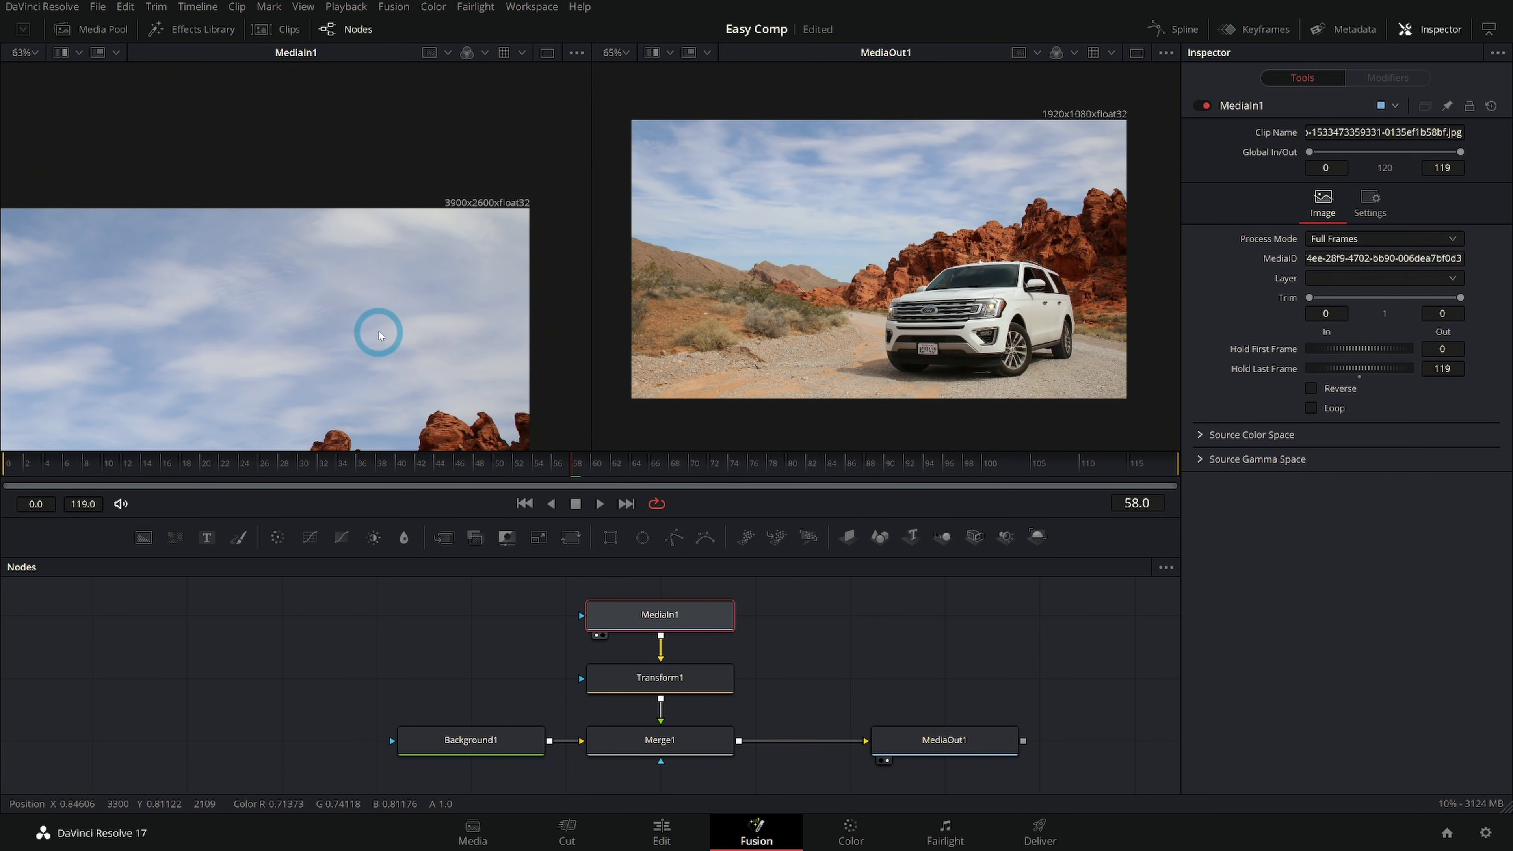
{"action": "scroll", "coordinate": [419, 268], "scroll_direction": "down", "scroll_amount": 3}
Load Transform1 into the left viewer to see the 0.512-scaled photo over checkerboard.
{"action": "left_click", "coordinate": [693, 679]}
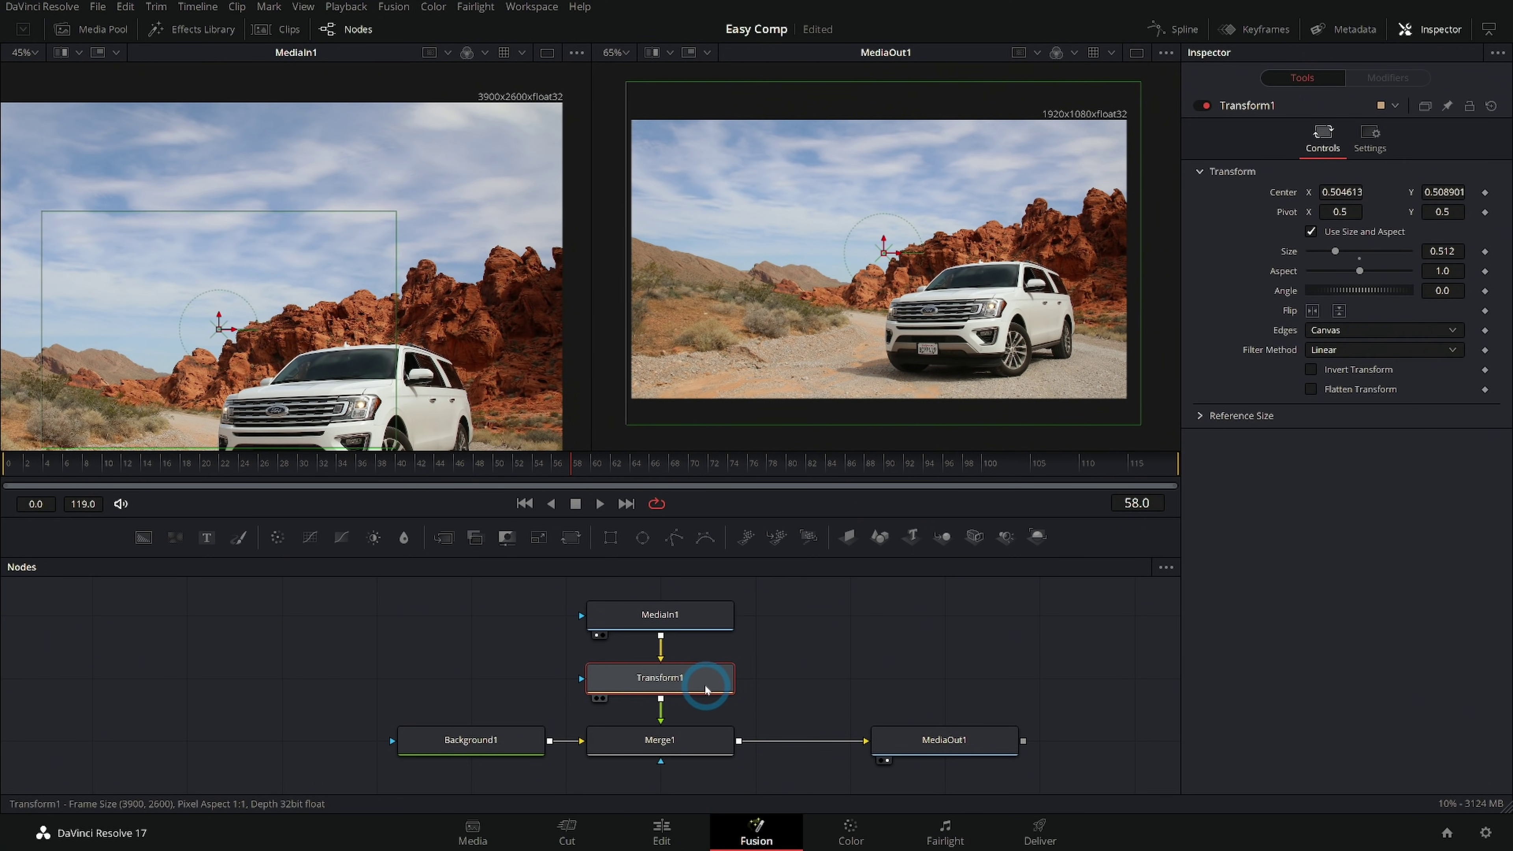
{"action": "scroll", "coordinate": [476, 286], "scroll_direction": "down", "scroll_amount": 2}
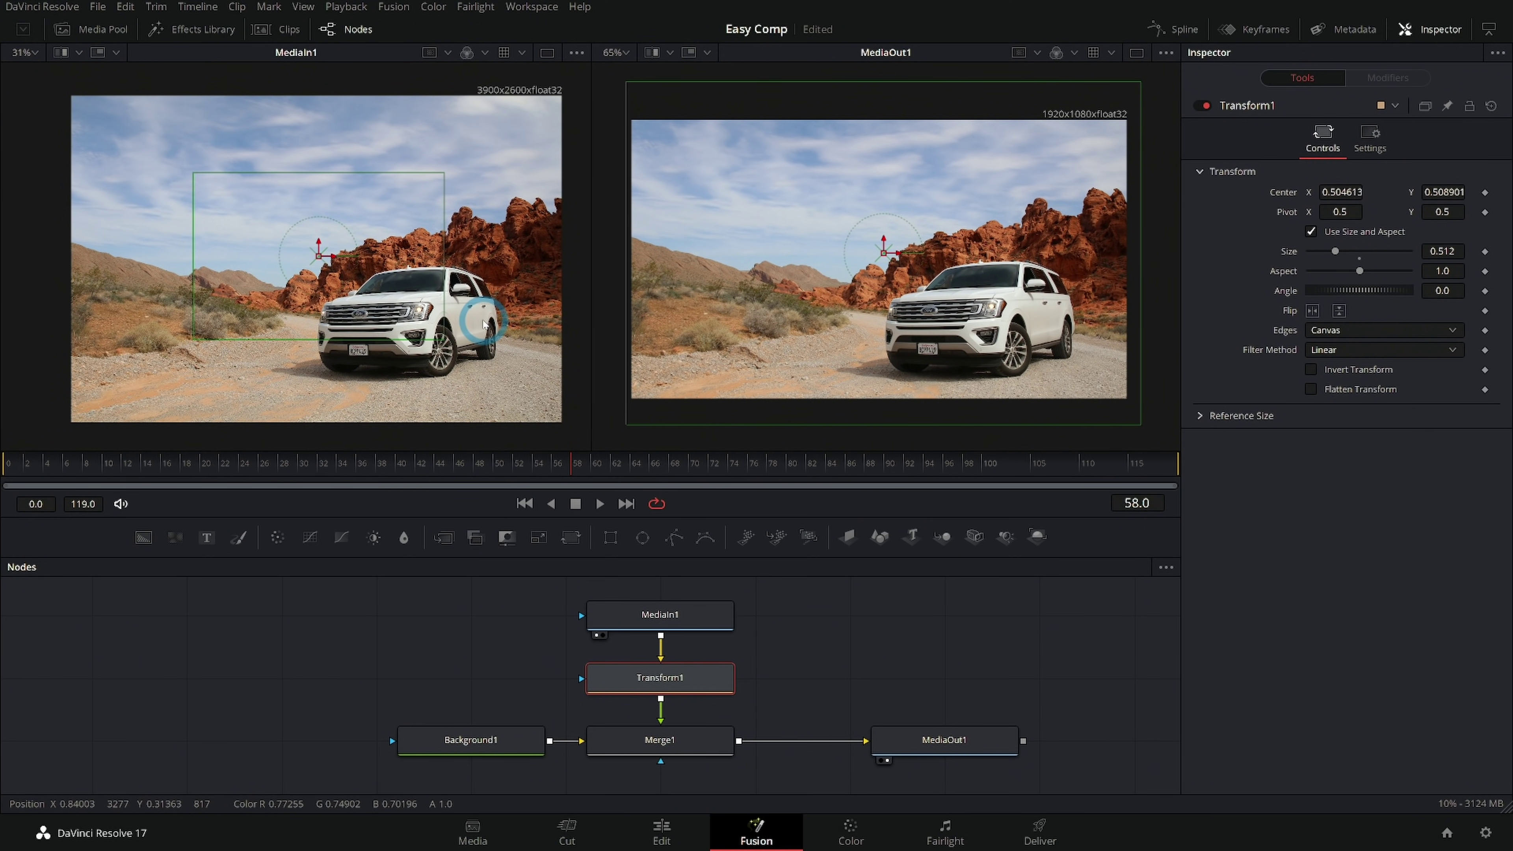
{"action": "key", "text": "1"}
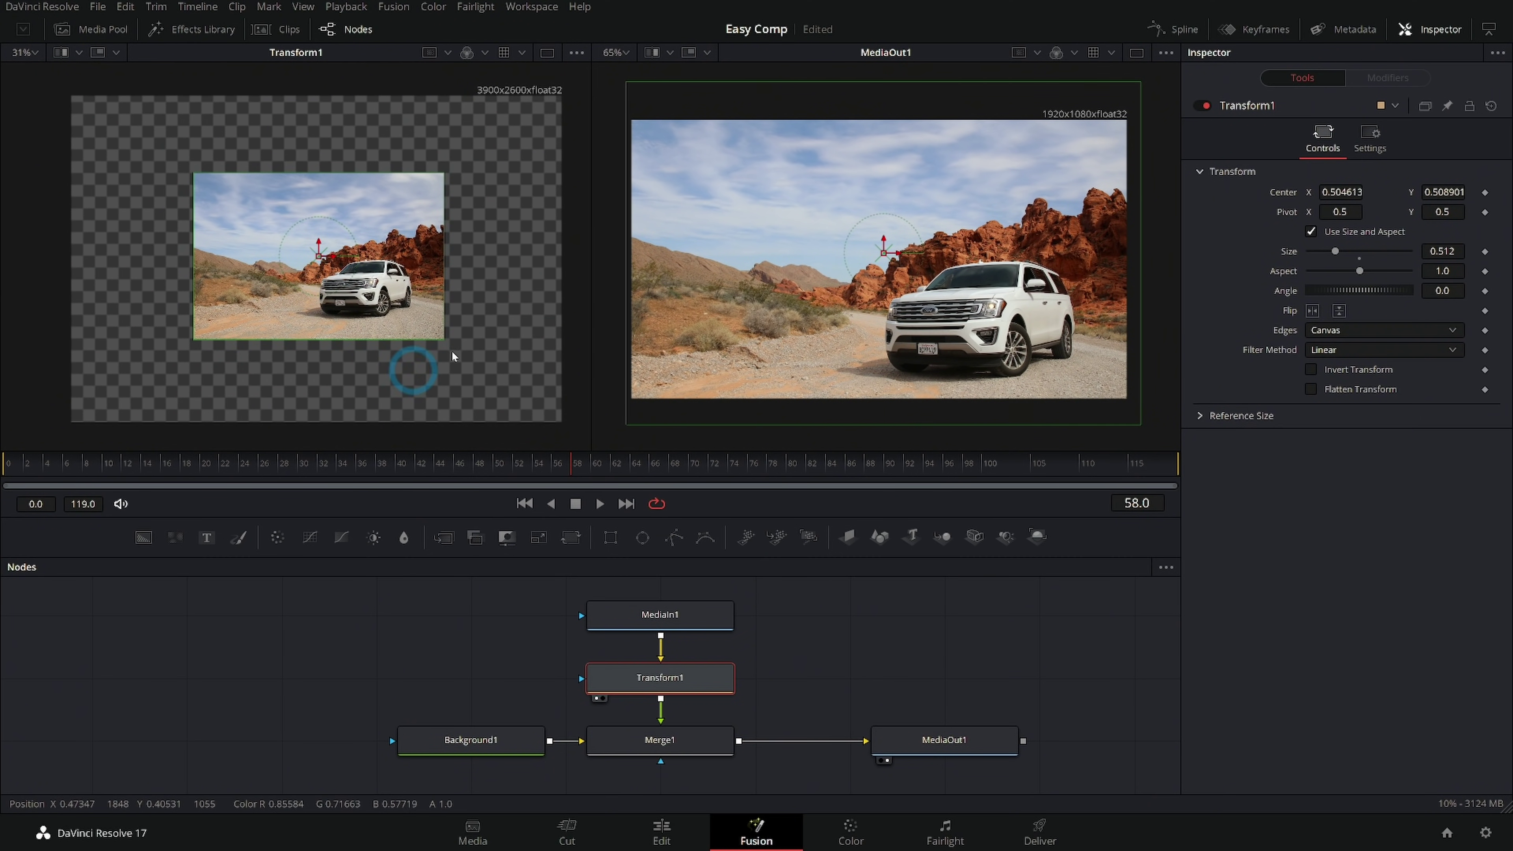
{"action": "left_click", "coordinate": [625, 617]}
{"action": "left_click", "coordinate": [714, 674]}
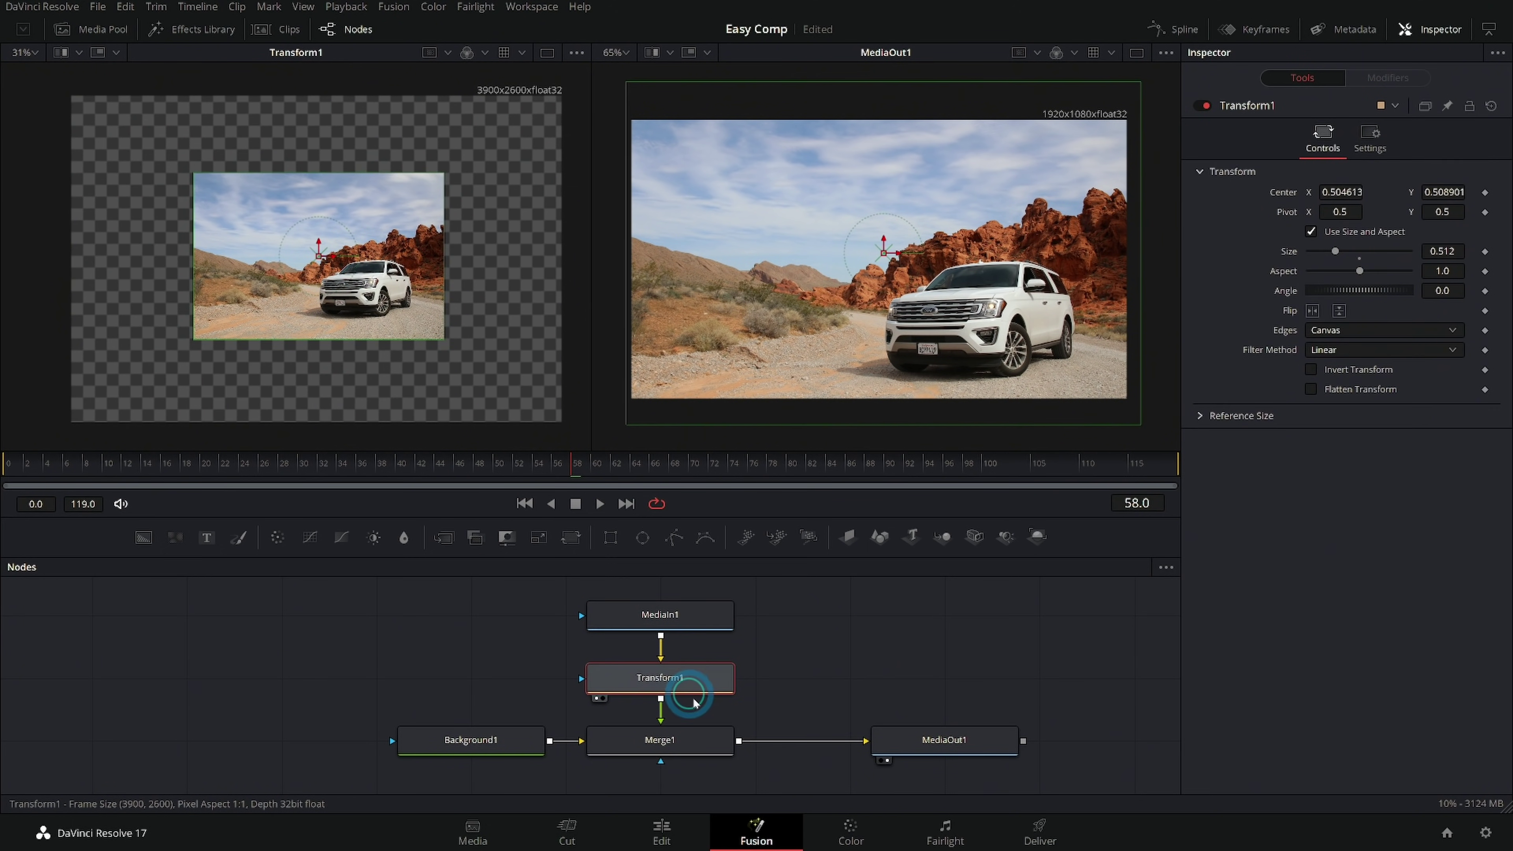
Load the orange Background1 node into the left viewer.
{"action": "left_click", "coordinate": [508, 739]}
{"action": "left_click", "coordinate": [666, 623]}
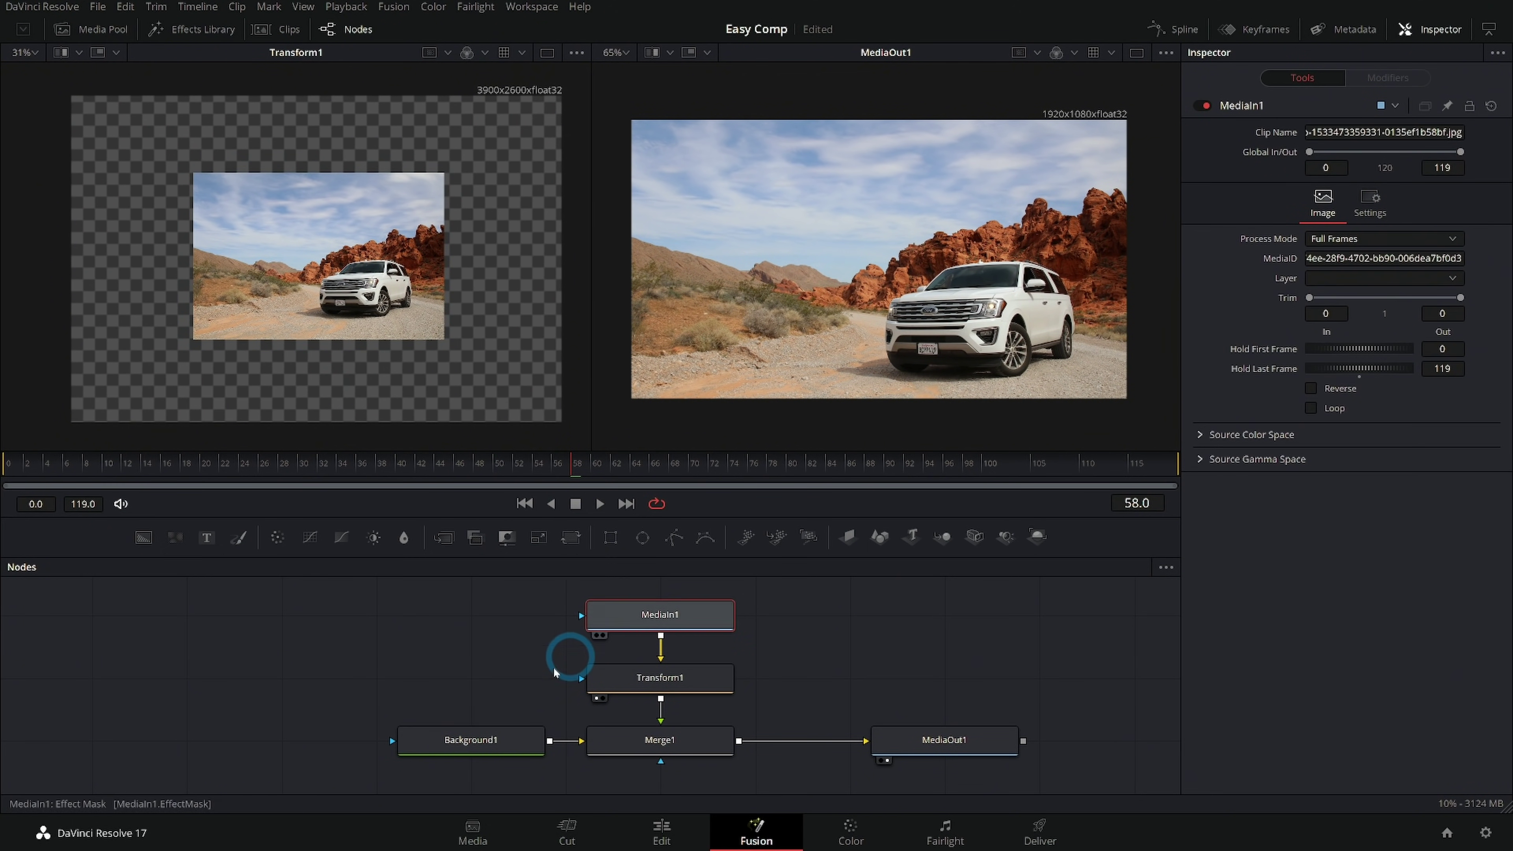
{"action": "left_click_drag", "start_coordinate": [495, 738], "coordinate": [405, 340]}
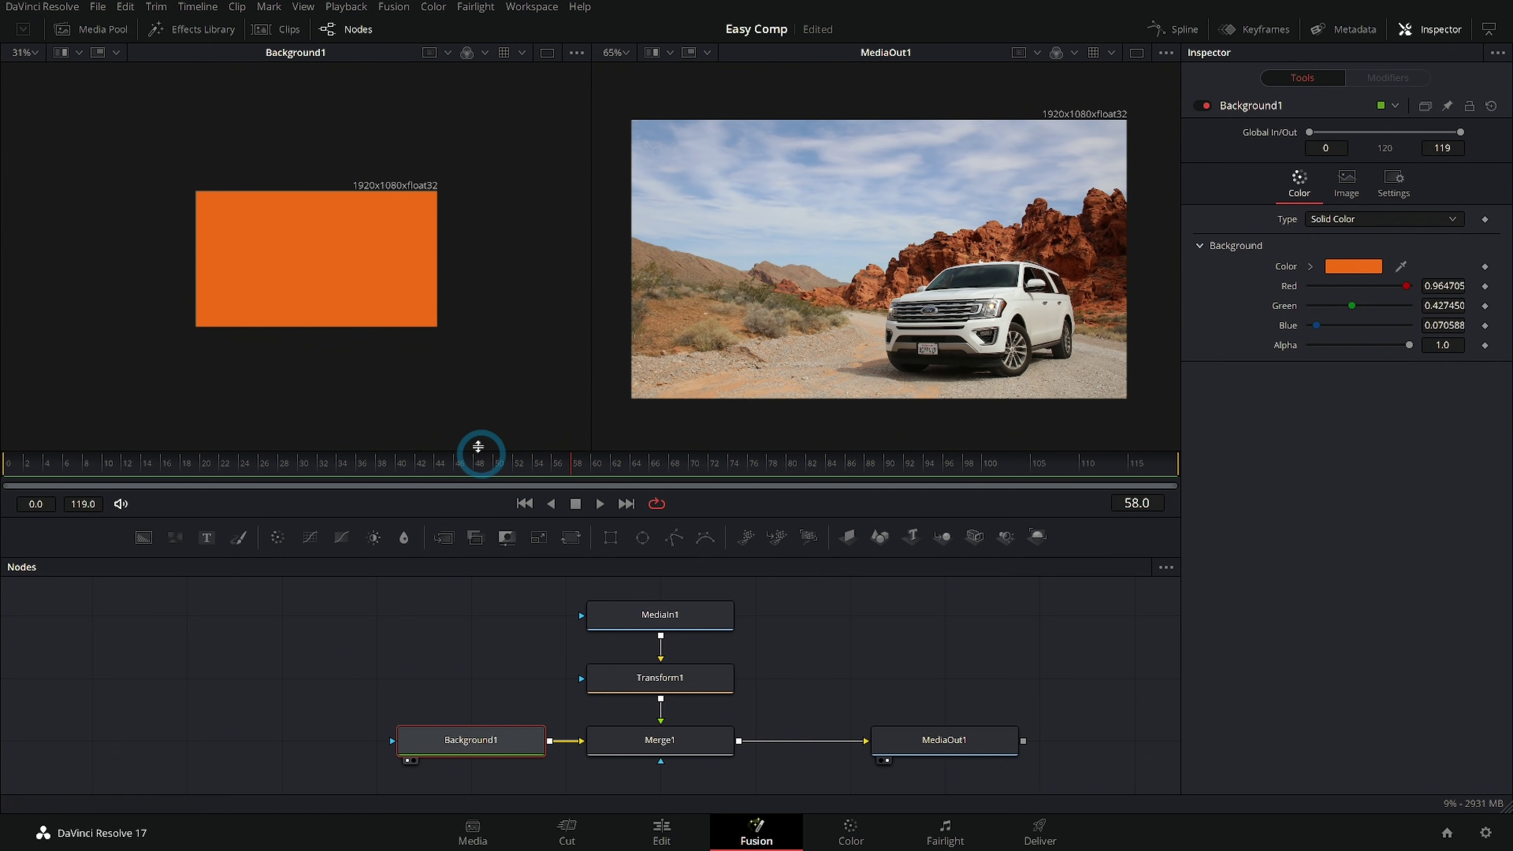
{"action": "scroll", "coordinate": [415, 277], "scroll_direction": "up", "scroll_amount": 5}
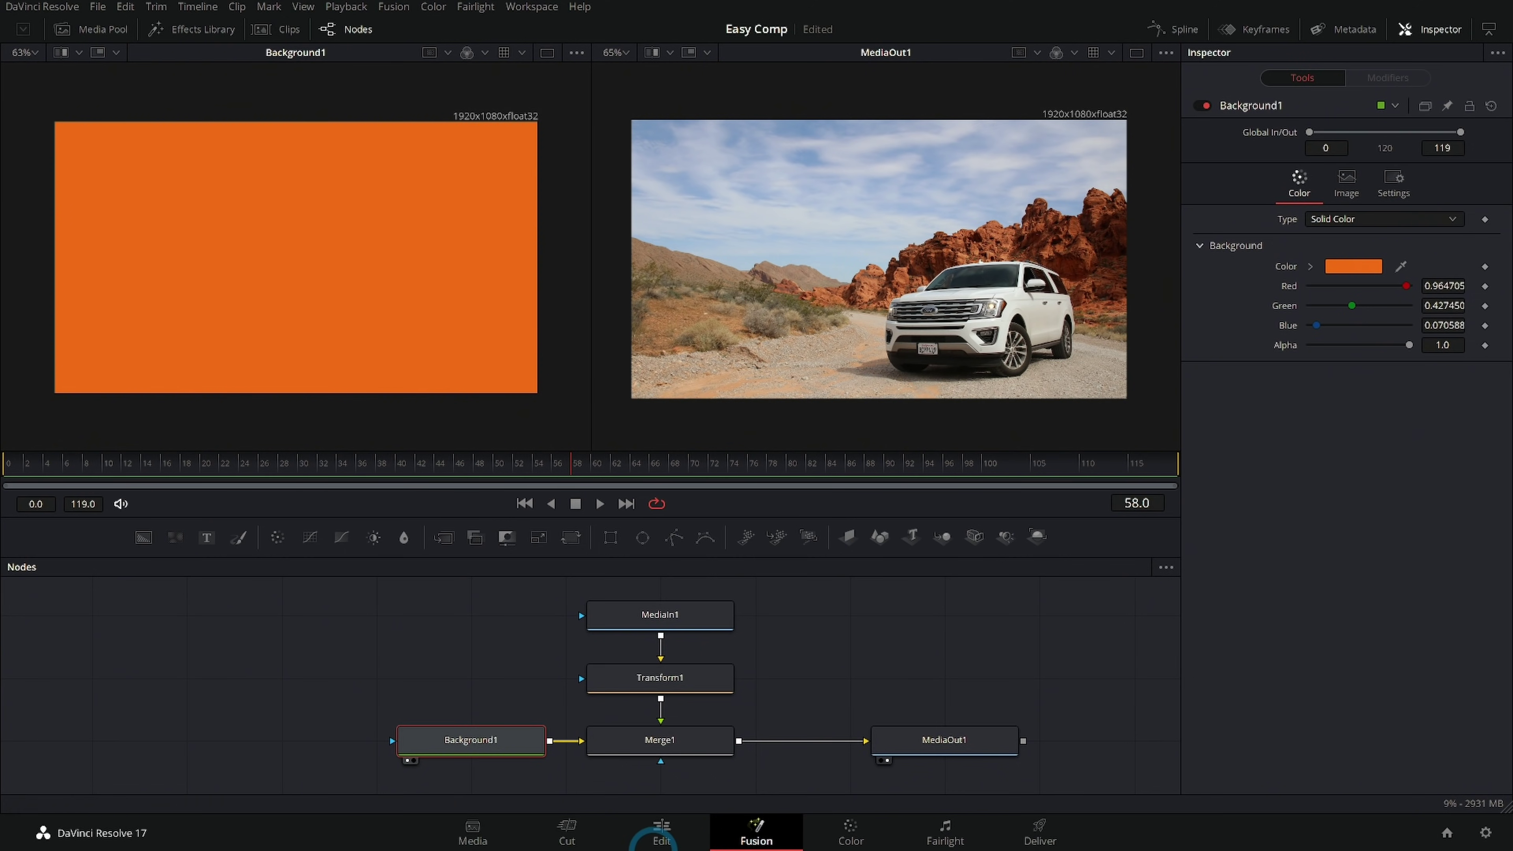
Preview the SocialMediaPopup clip on the Edit page, then return to Fusion.
{"action": "left_click", "coordinate": [661, 833]}
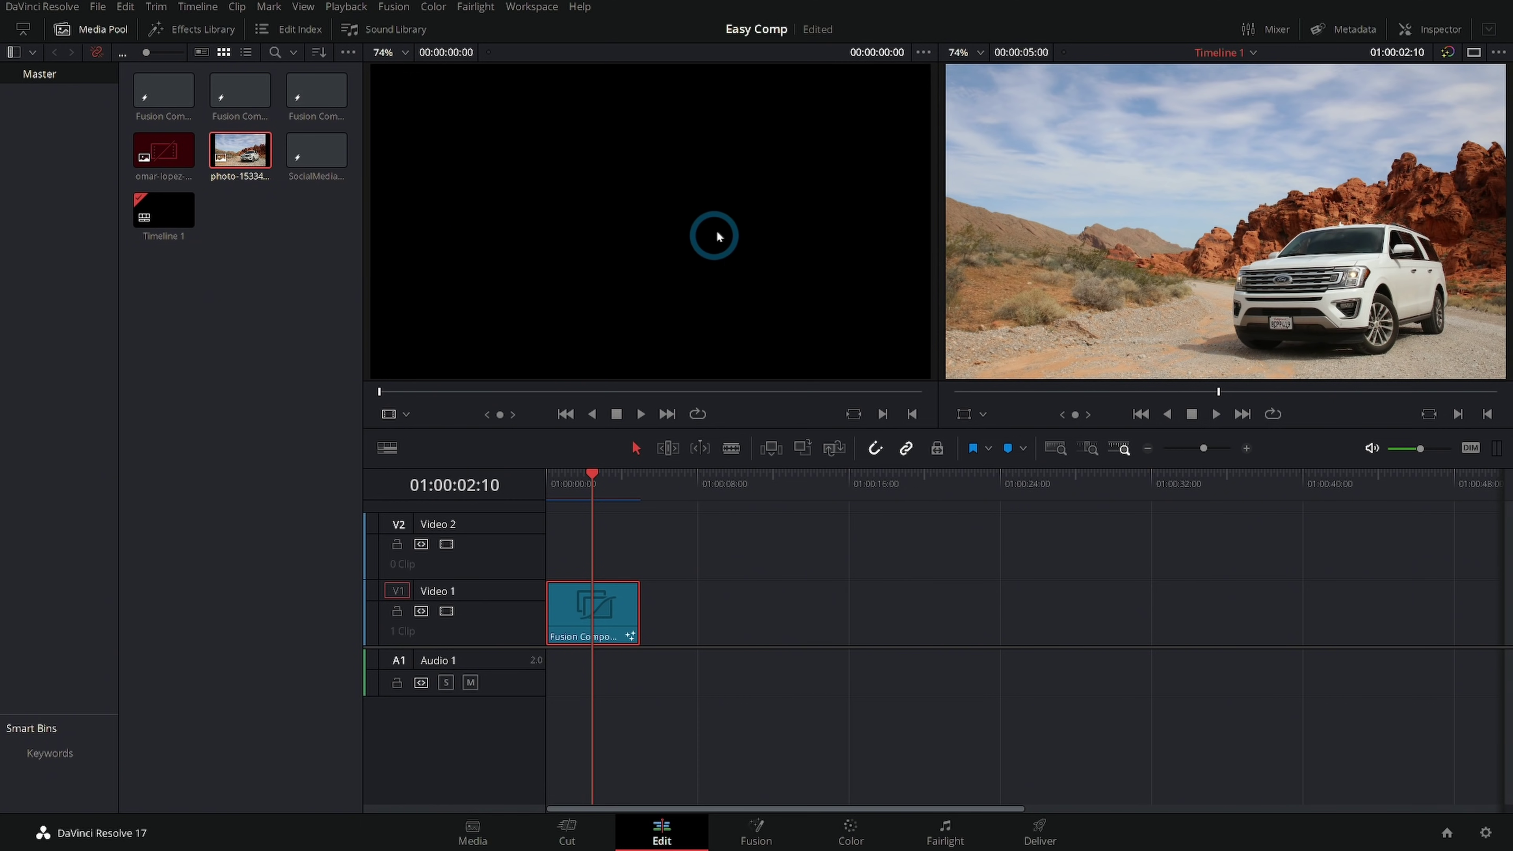
{"action": "left_click", "coordinate": [307, 154]}
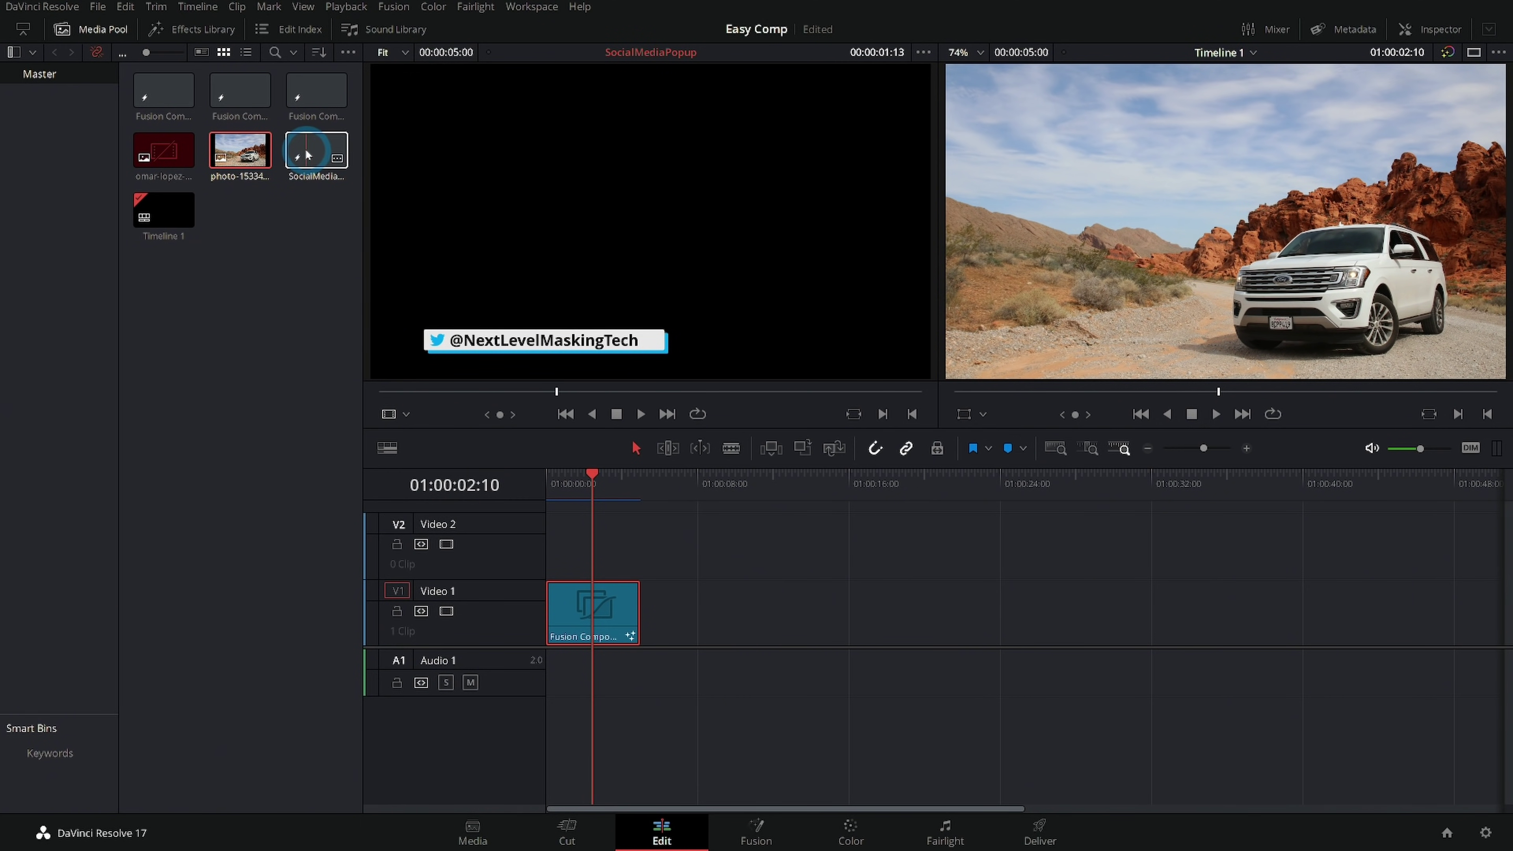
{"action": "left_click_drag", "start_coordinate": [327, 169], "coordinate": [684, 243]}
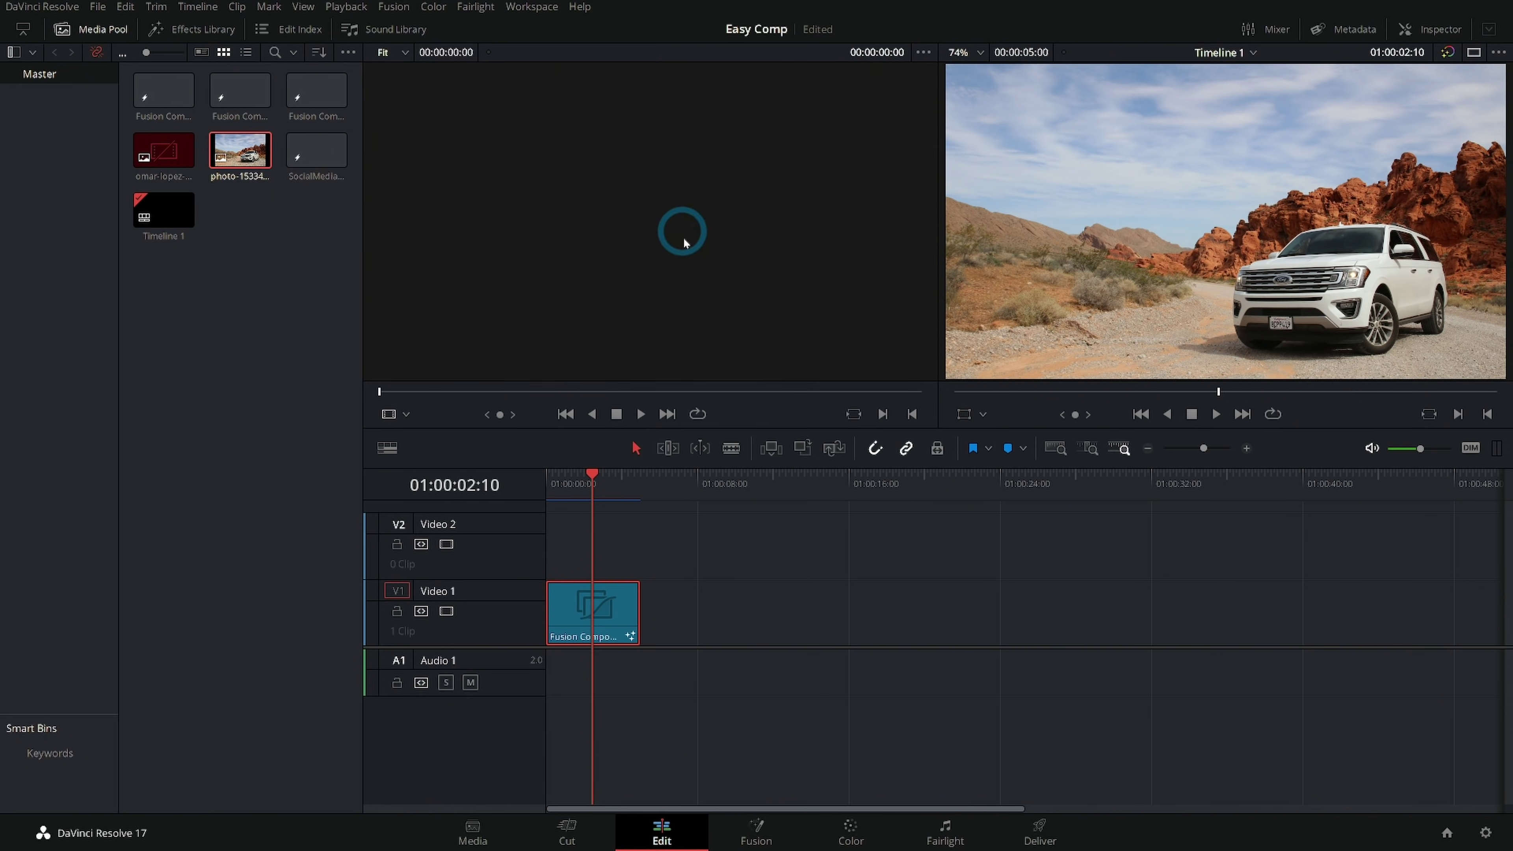
{"action": "left_click", "coordinate": [756, 831]}
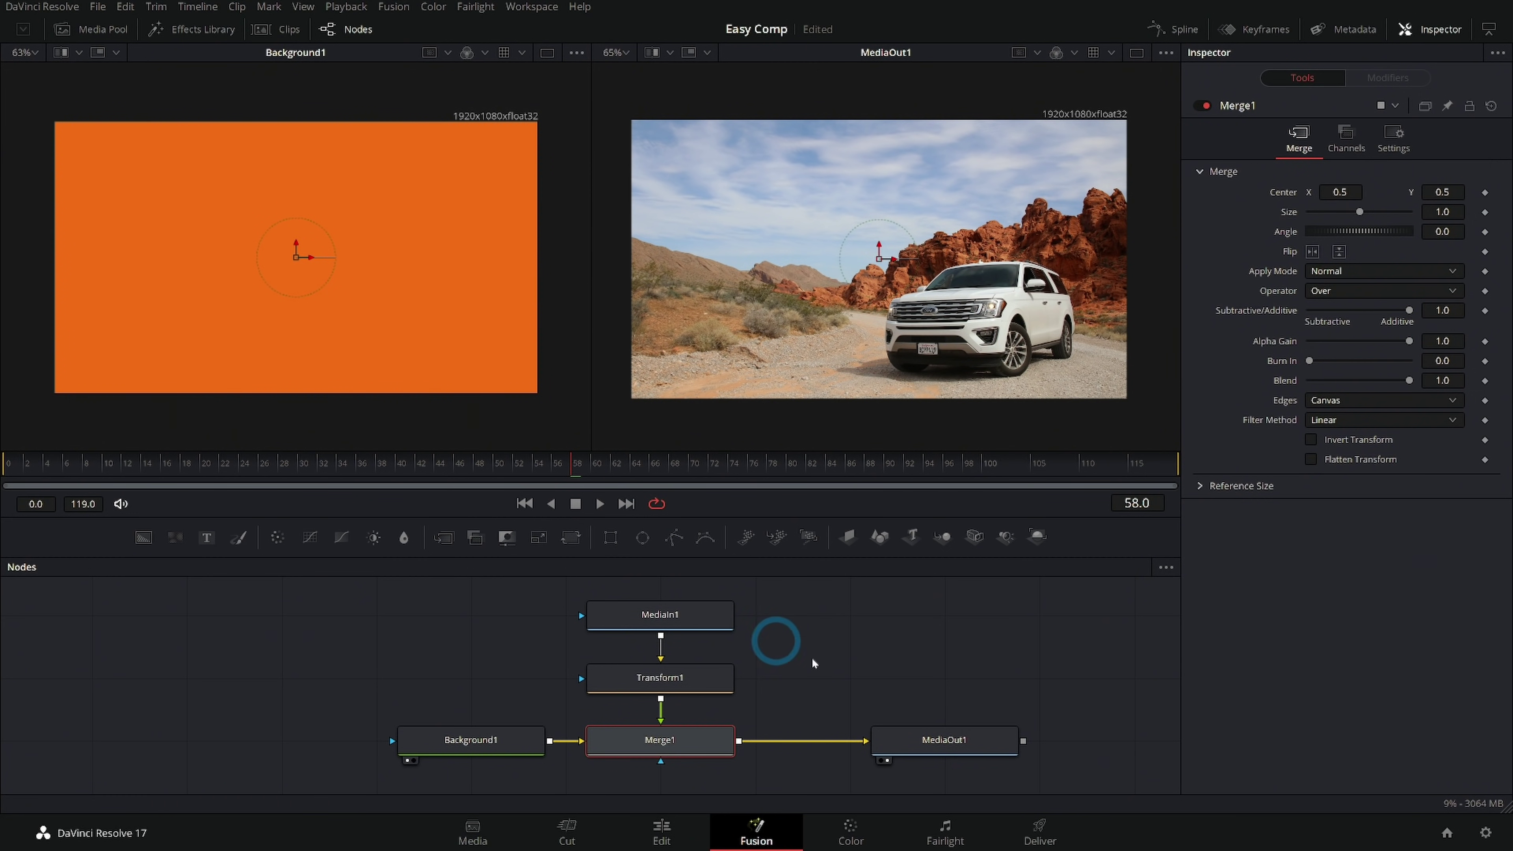
{"action": "left_click", "coordinate": [857, 666]}
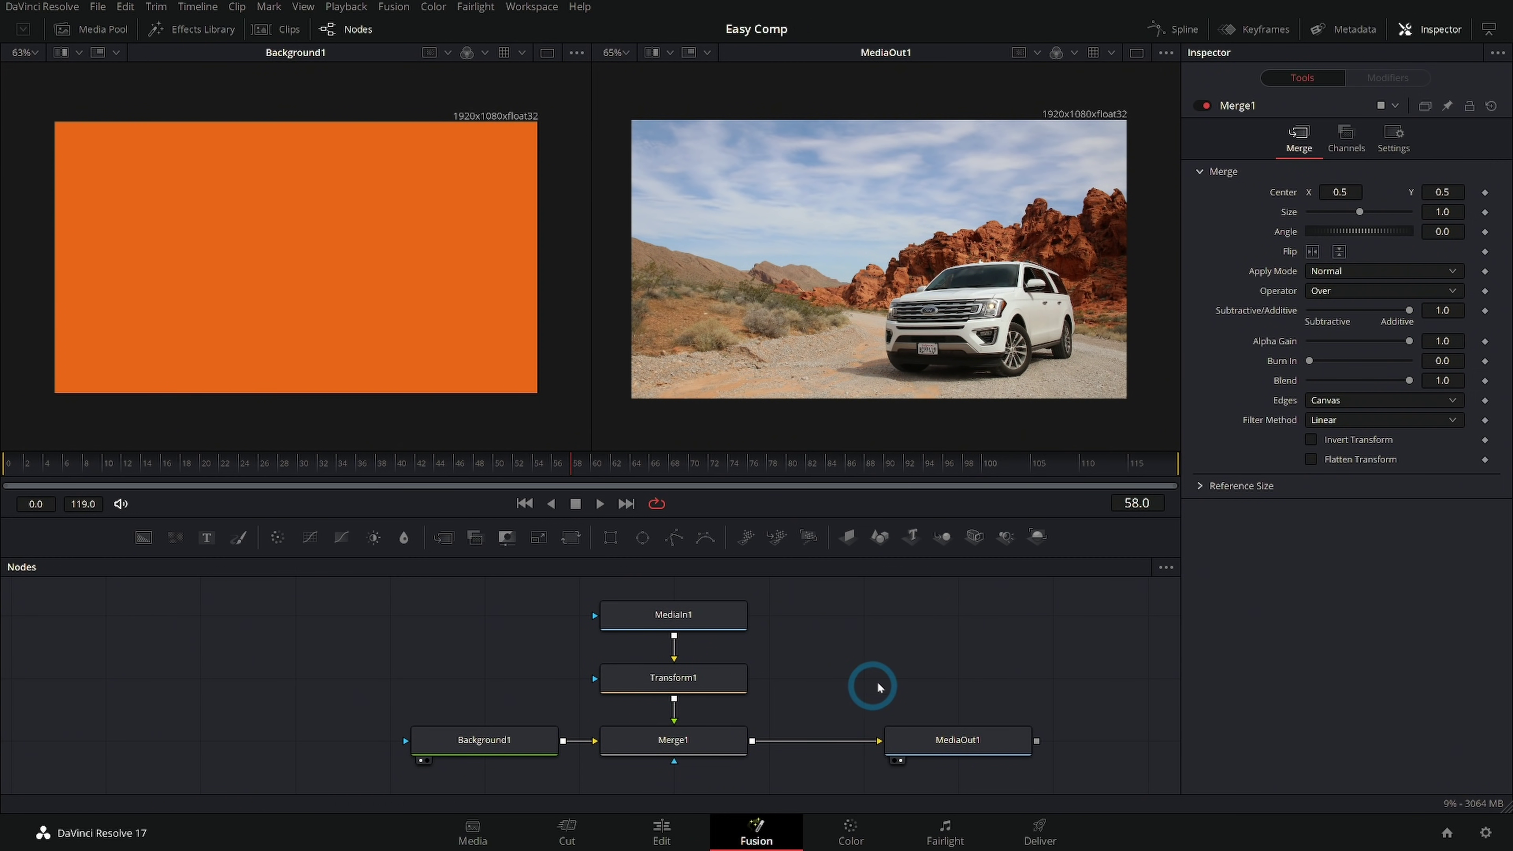
Pan the node graph and move MediaOut1 further right to make room.
{"action": "scroll", "coordinate": [882, 662], "scroll_direction": "right", "scroll_amount": 4}
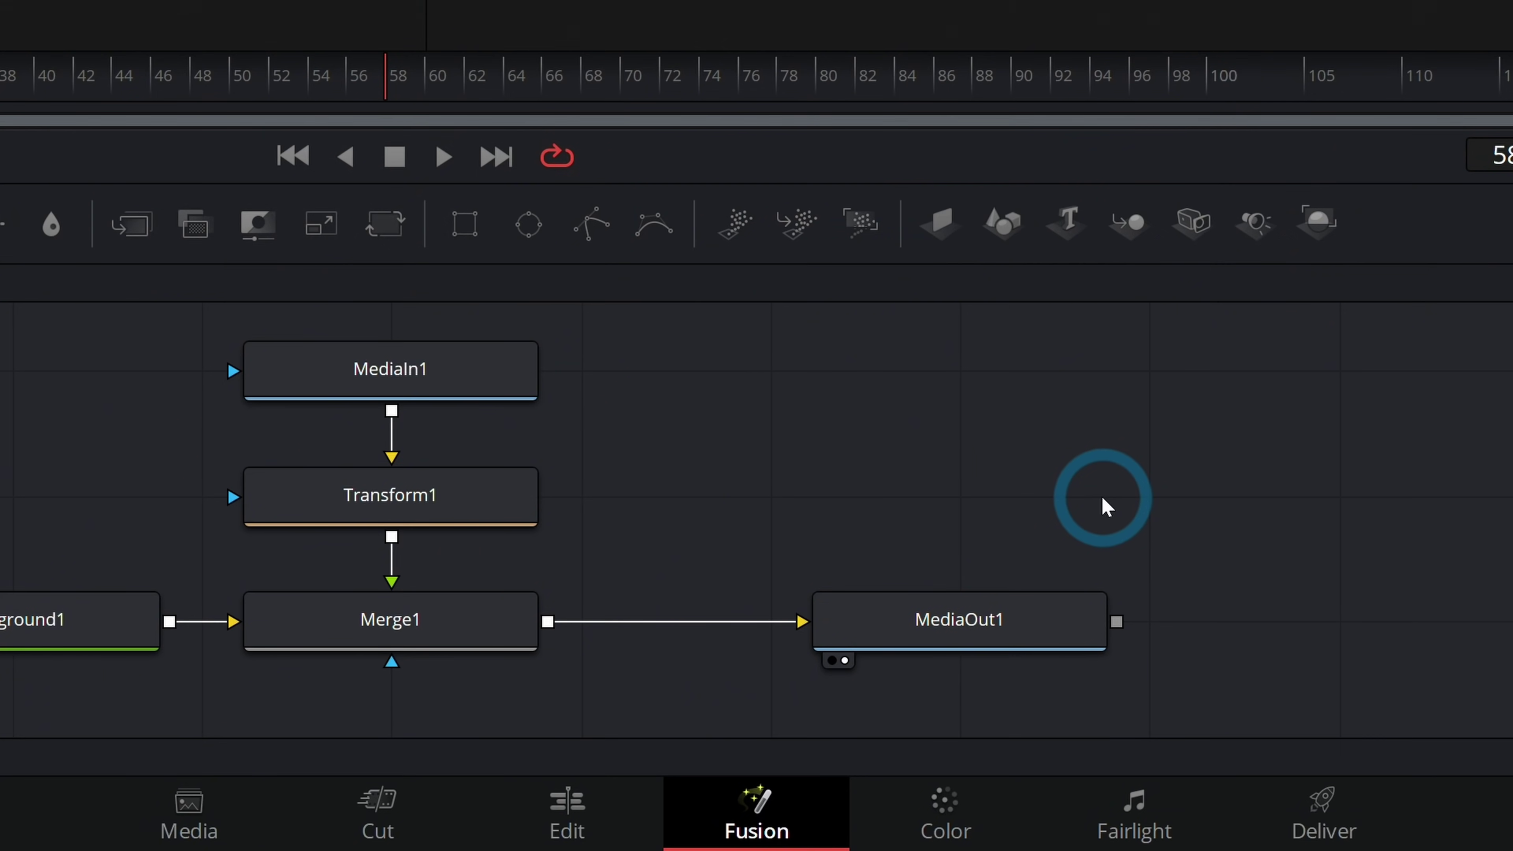
{"action": "left_click_drag", "start_coordinate": [1102, 505], "coordinate": [969, 507]}
{"action": "left_click_drag", "start_coordinate": [821, 645], "coordinate": [1344, 635]}
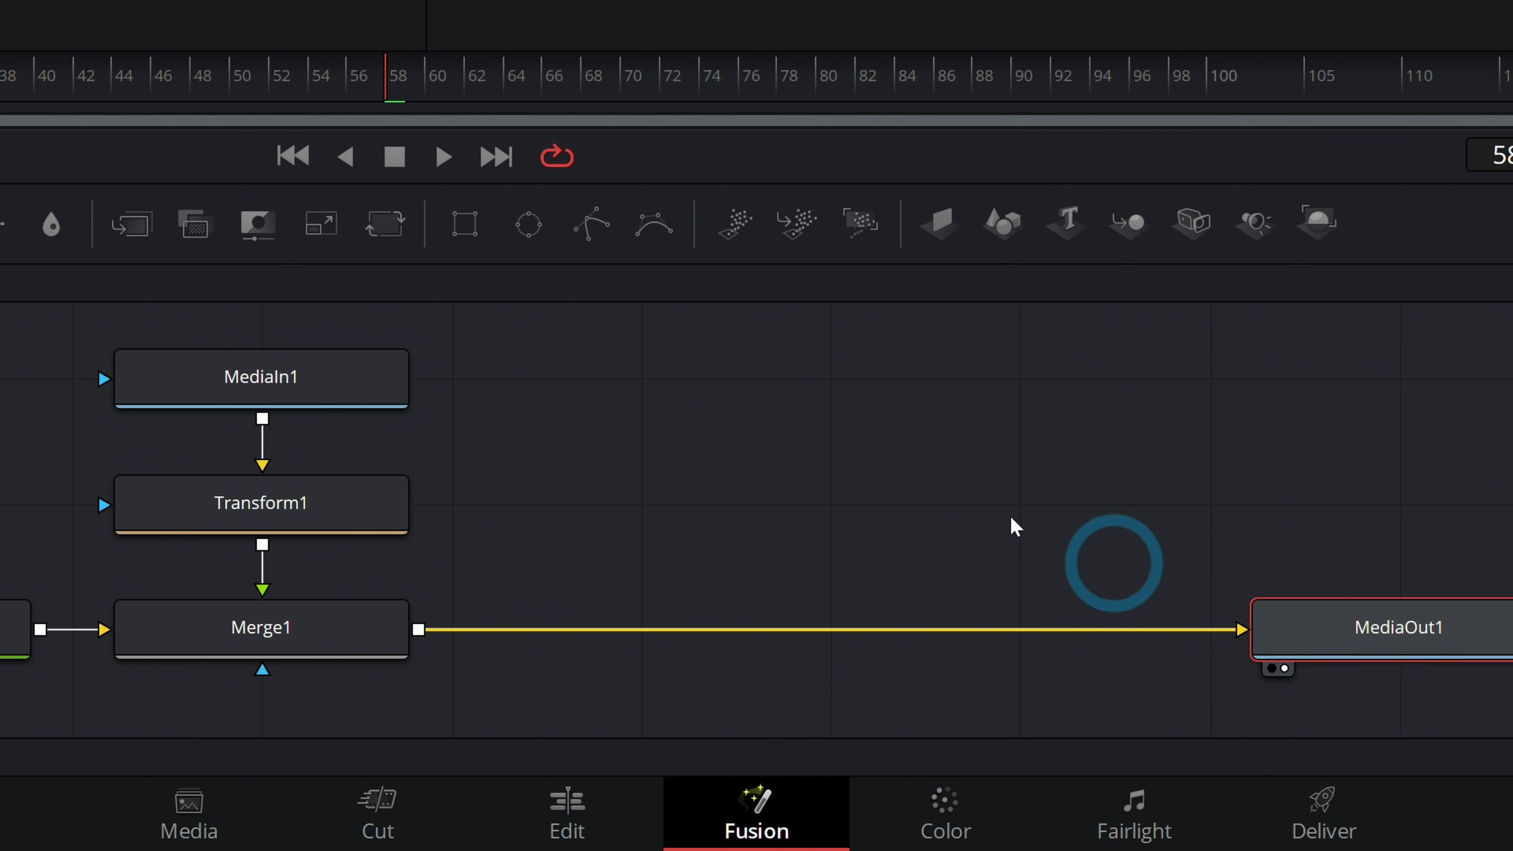
{"action": "left_click", "coordinate": [934, 482]}
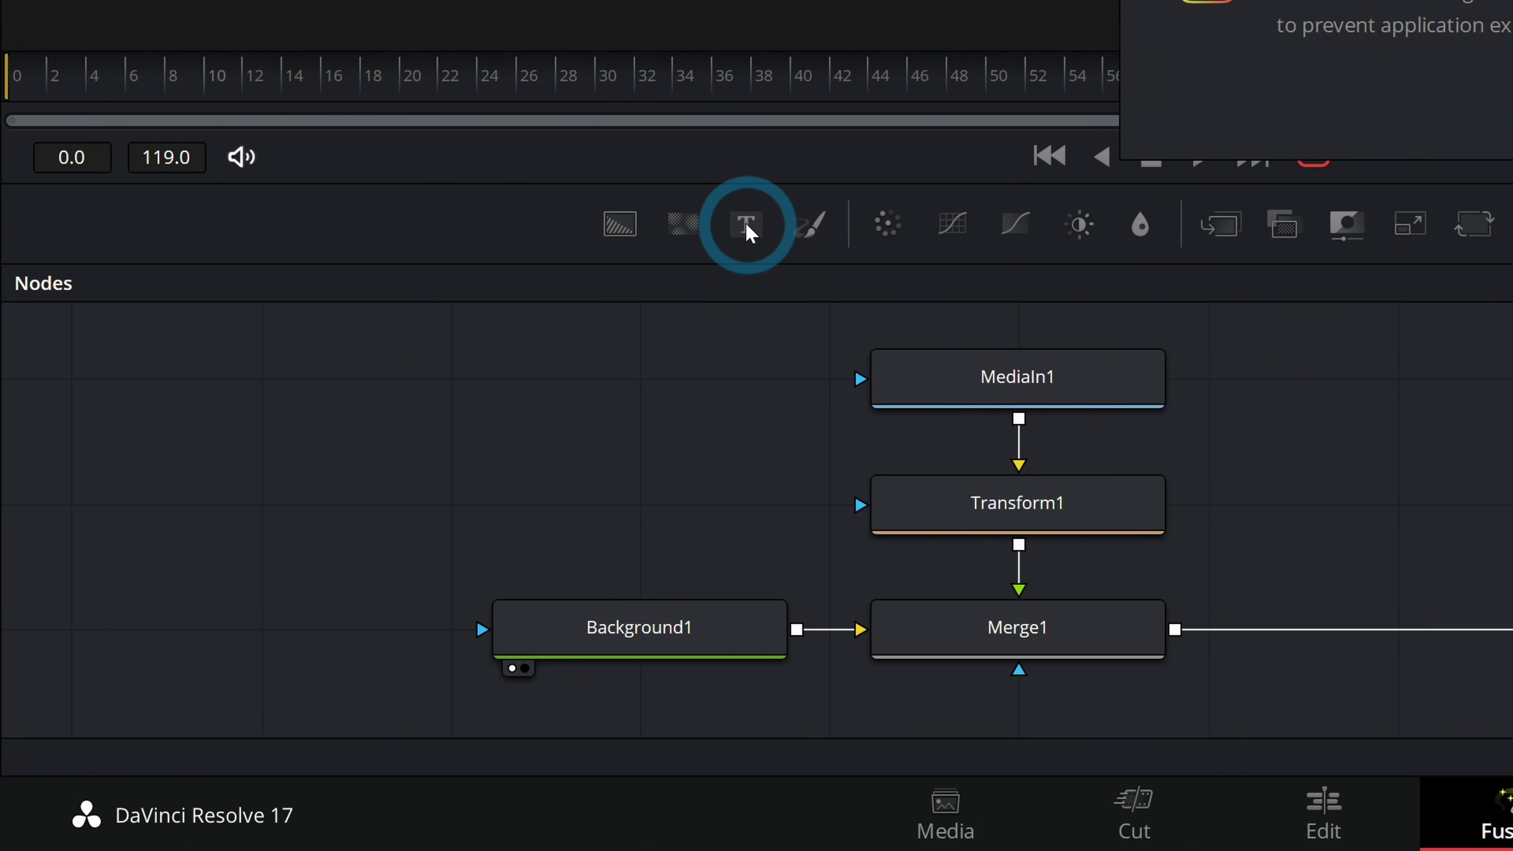
Add an unconnected Text+ node, Text1, to the node graph.
{"action": "left_click_drag", "start_coordinate": [774, 235], "coordinate": [1512, 468]}
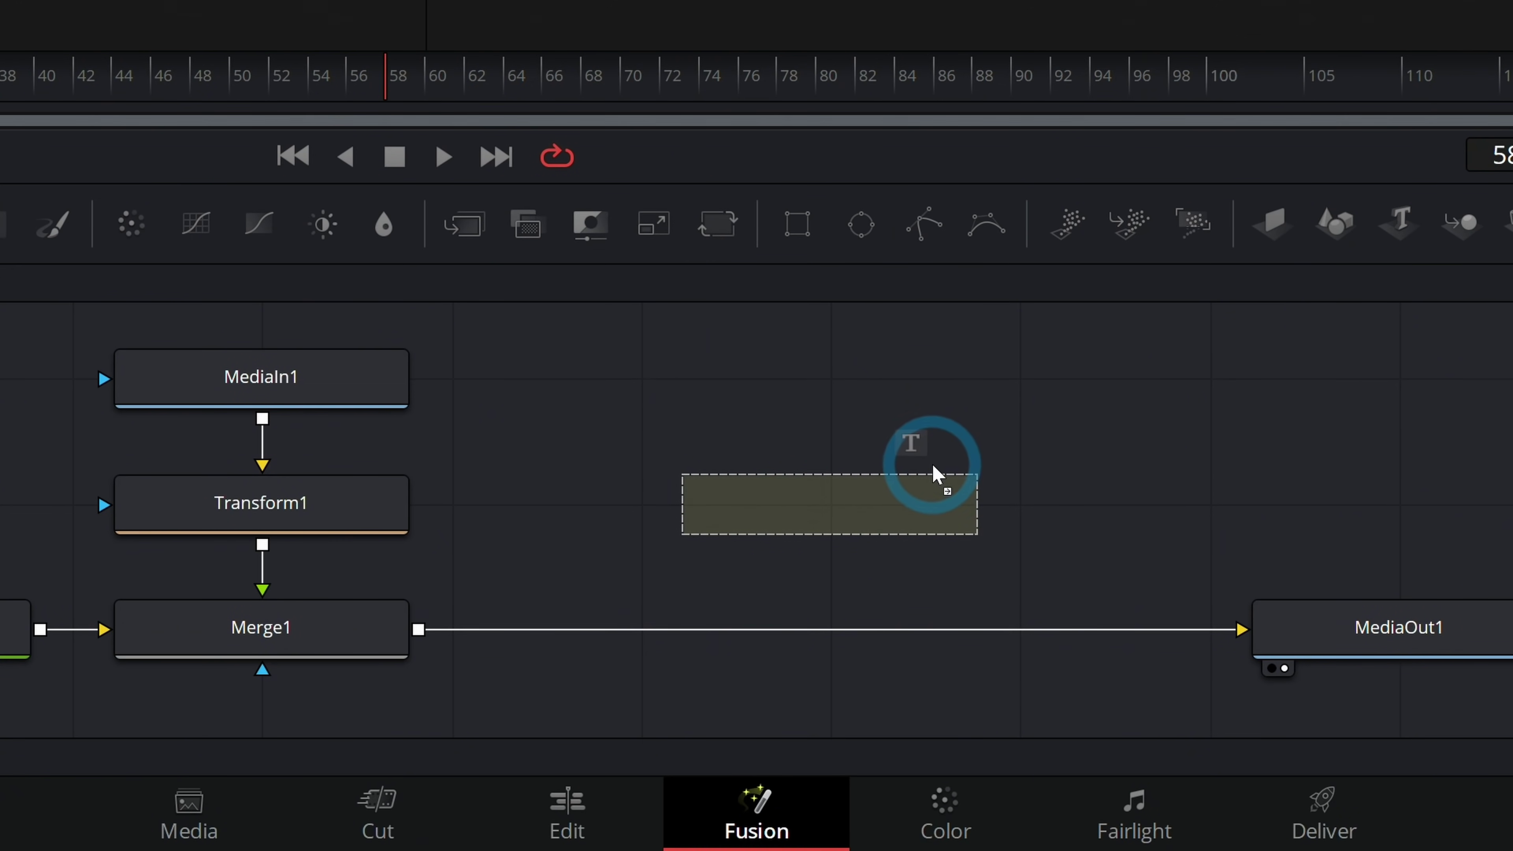
{"action": "left_click_drag", "start_coordinate": [934, 474], "coordinate": [834, 477]}
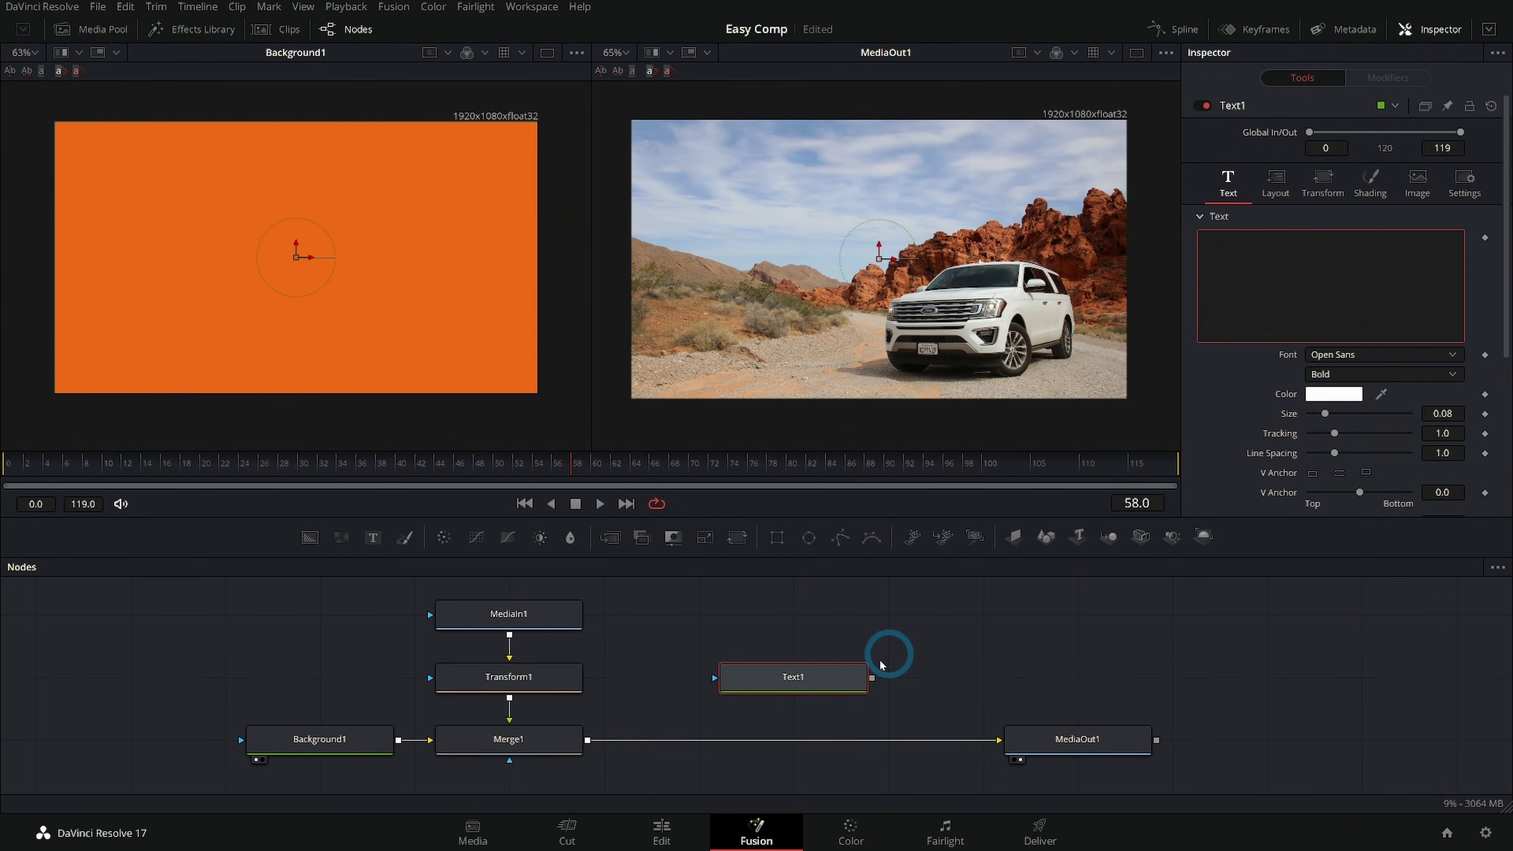
{"action": "left_click", "coordinate": [855, 689]}
{"action": "left_click", "coordinate": [990, 631]}
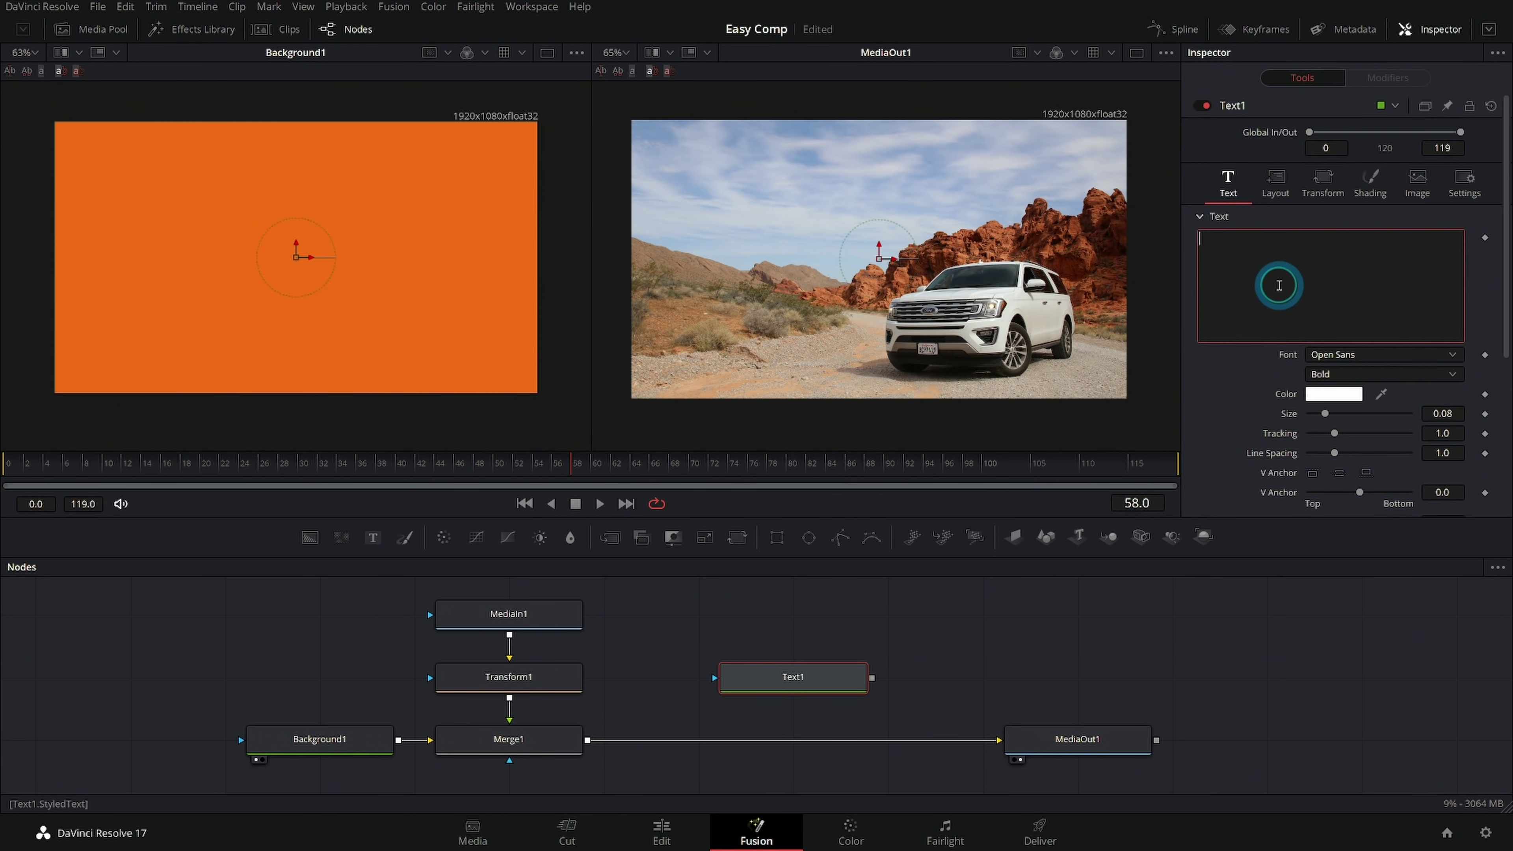
{"action": "left_click", "coordinate": [998, 187]}
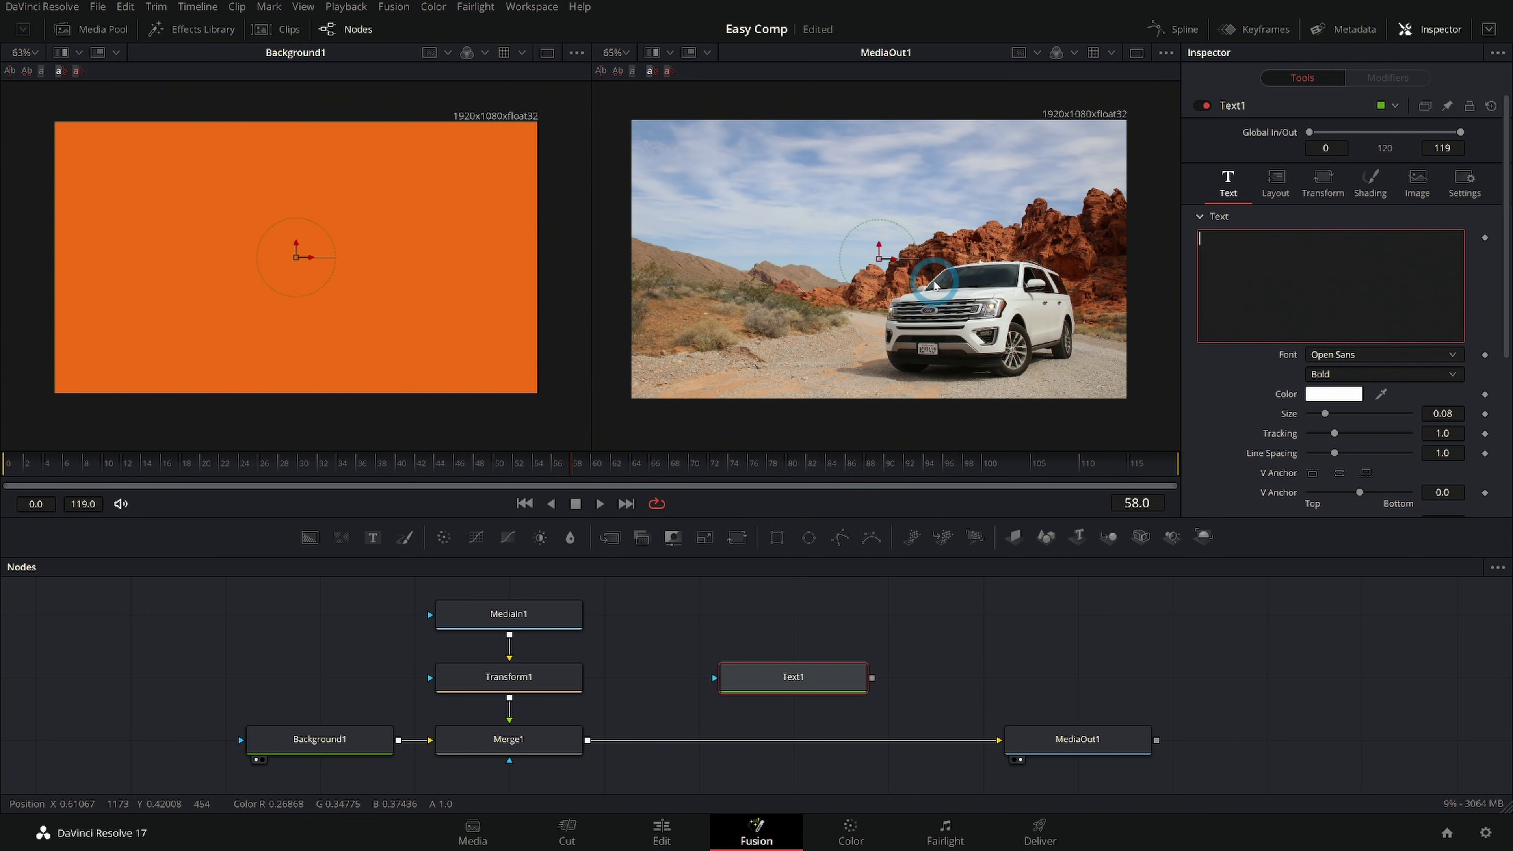
{"action": "left_click", "coordinate": [961, 651]}
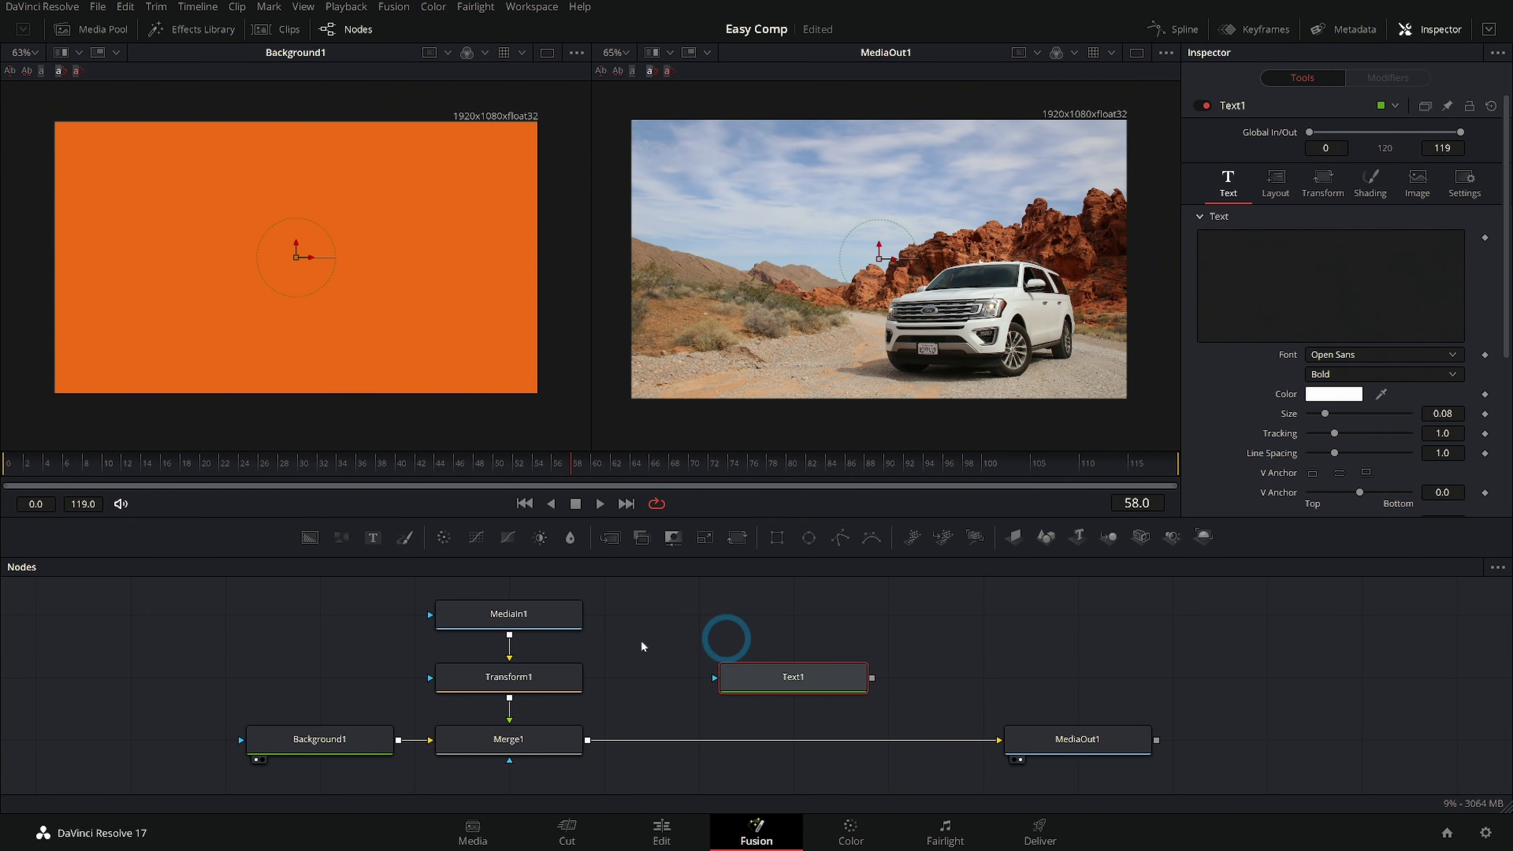
{"action": "left_click", "coordinate": [507, 582]}
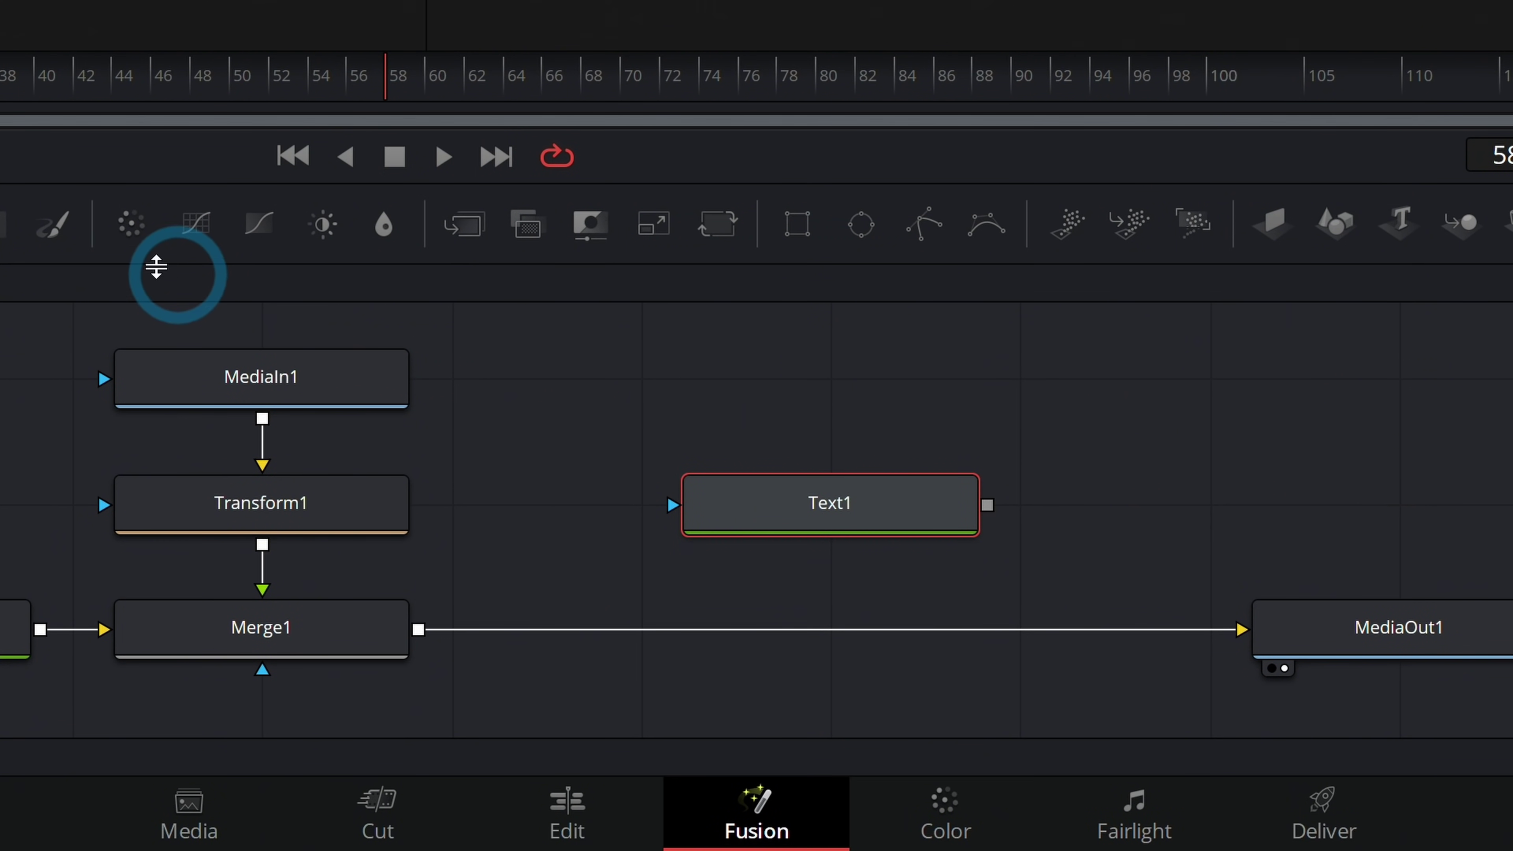
Layer Text1 over the Merge1 result through a new Merge2 node.
{"action": "left_click_drag", "start_coordinate": [608, 537], "coordinate": [962, 627]}
{"action": "left_click_drag", "start_coordinate": [1172, 407], "coordinate": [1170, 412]}
{"action": "left_click", "coordinate": [912, 649]}
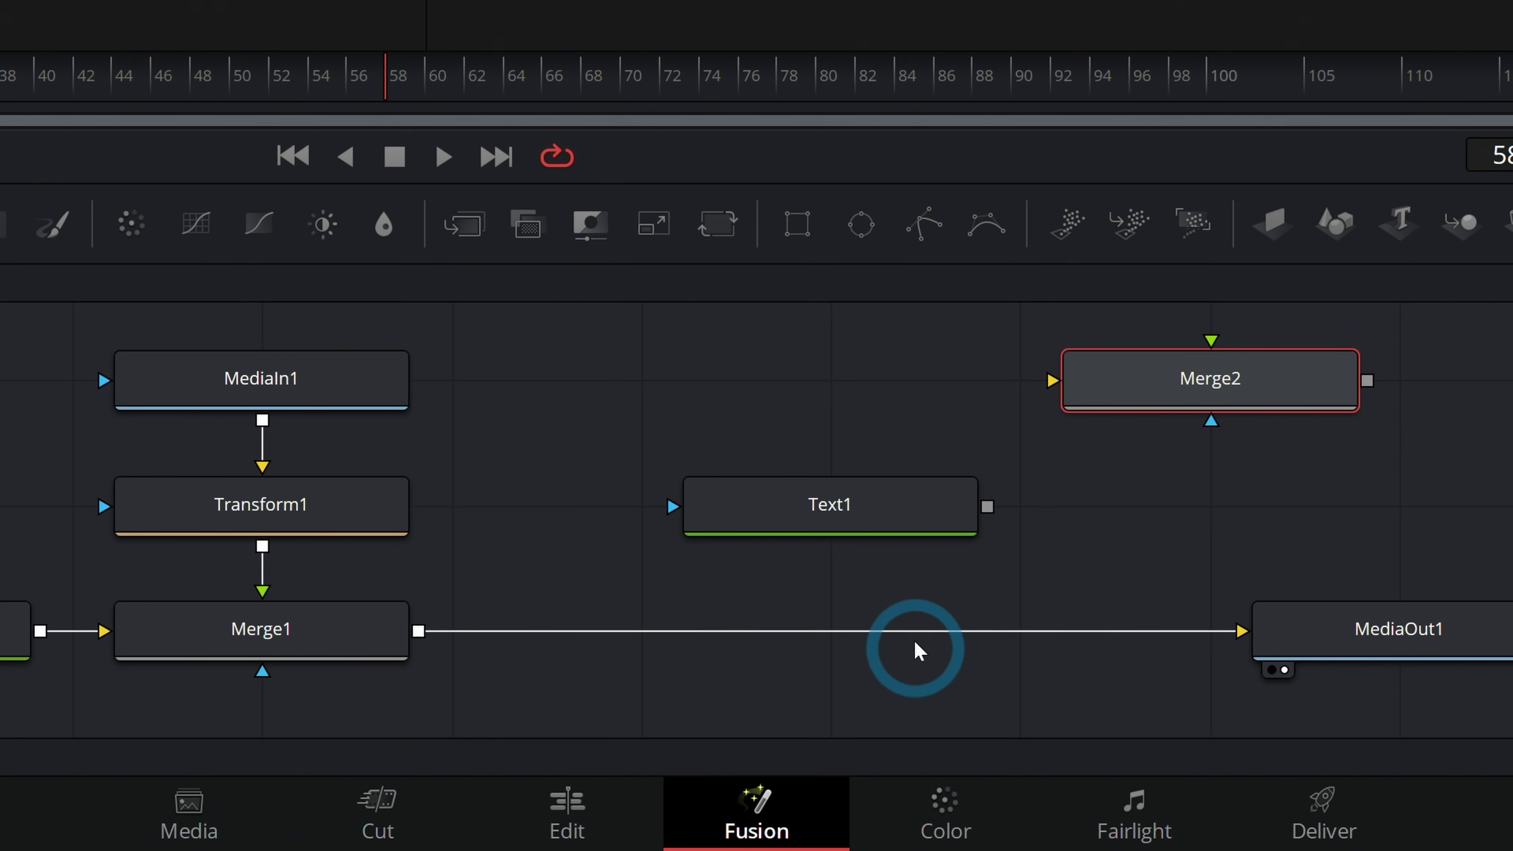
{"action": "left_click", "coordinate": [1197, 410]}
{"action": "key", "text": "Delete"}
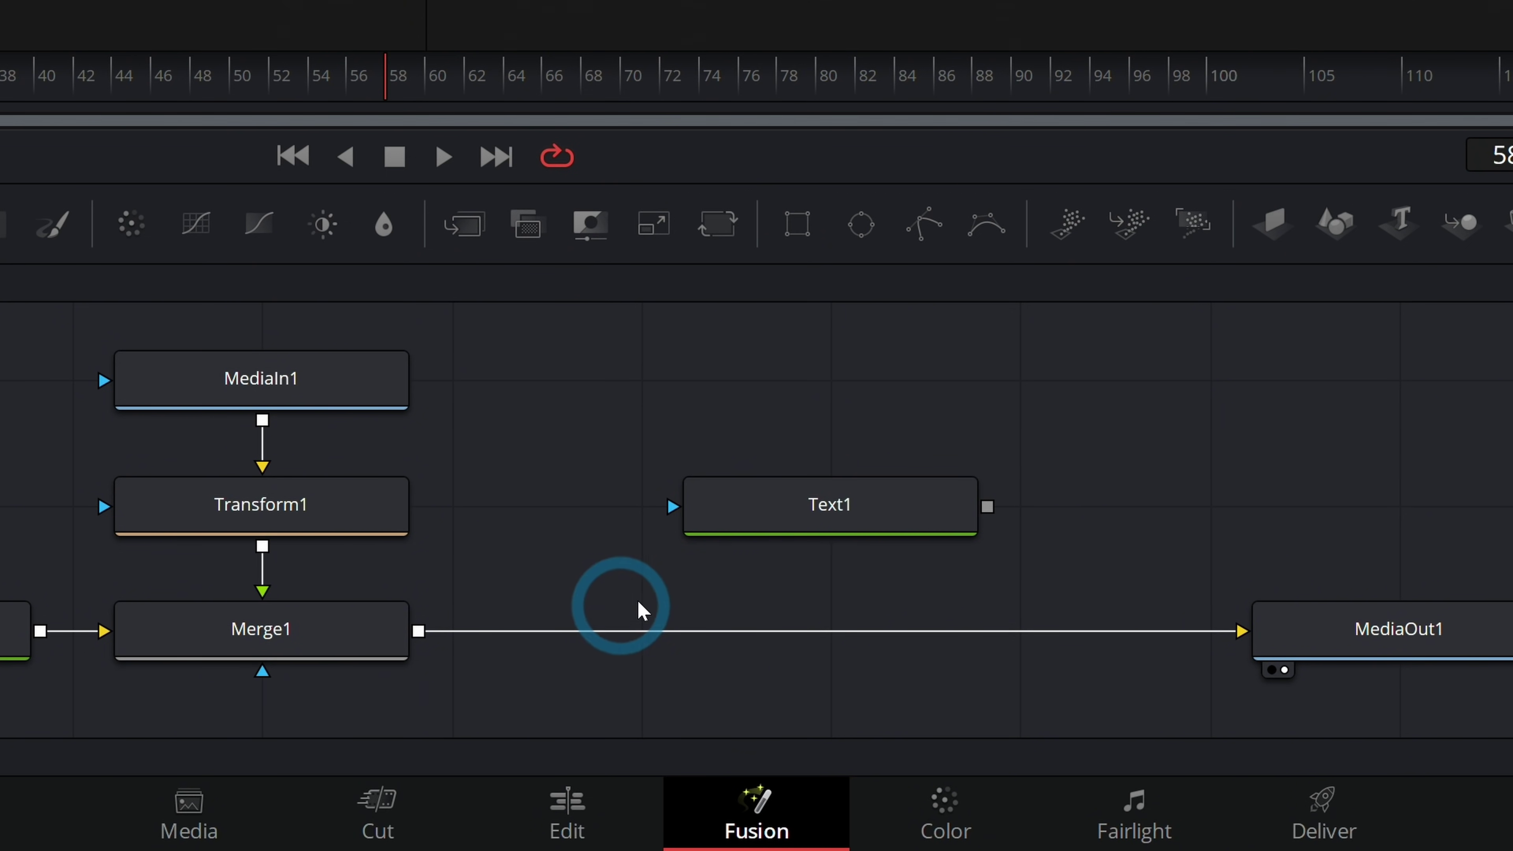
{"action": "left_click_drag", "start_coordinate": [987, 512], "coordinate": [418, 630]}
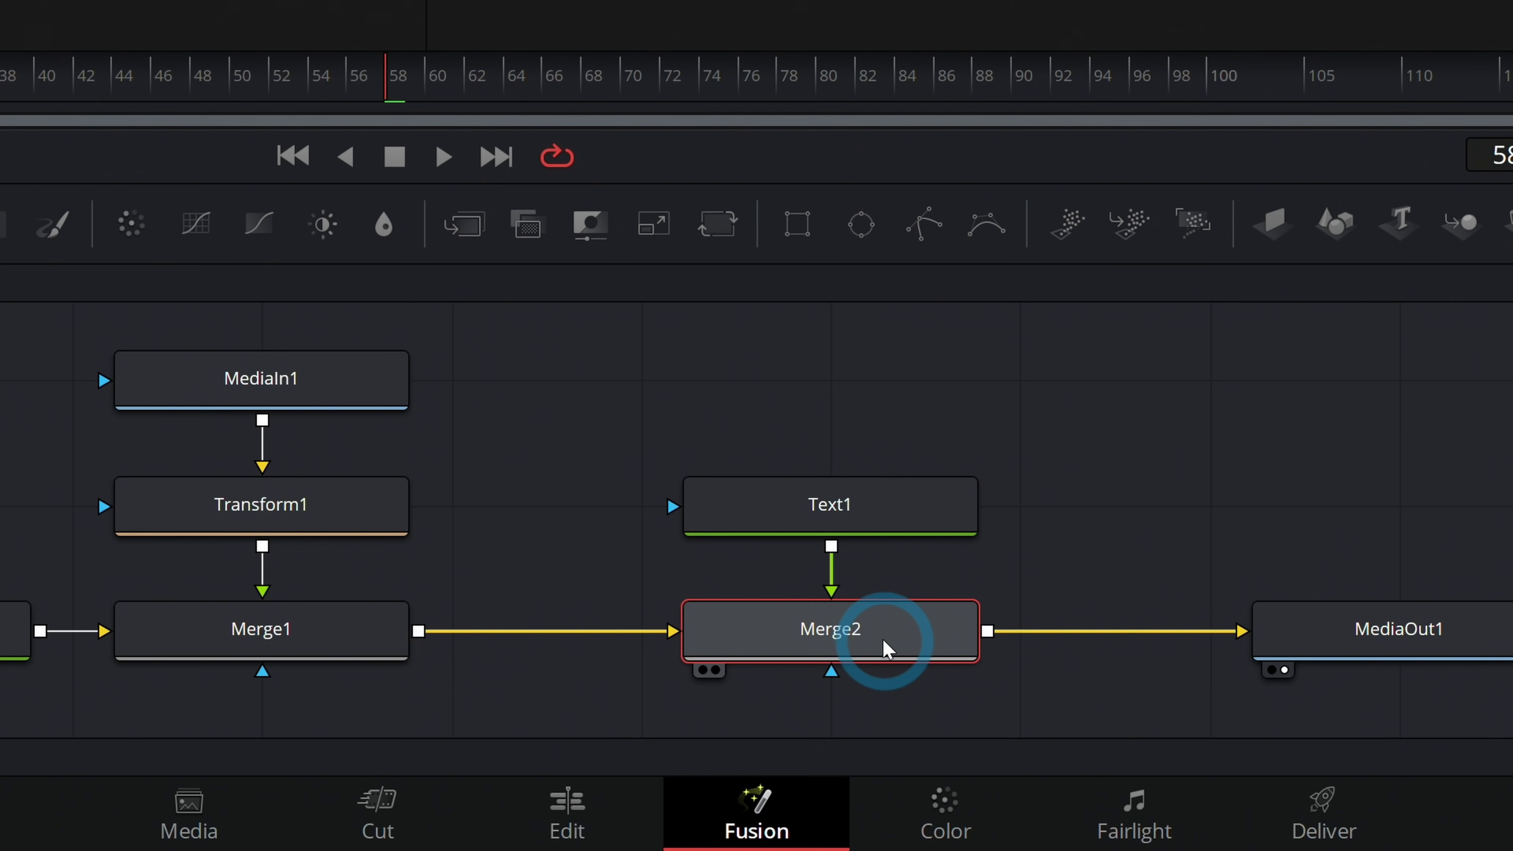
{"action": "left_click_drag", "start_coordinate": [888, 526], "coordinate": [955, 513]}
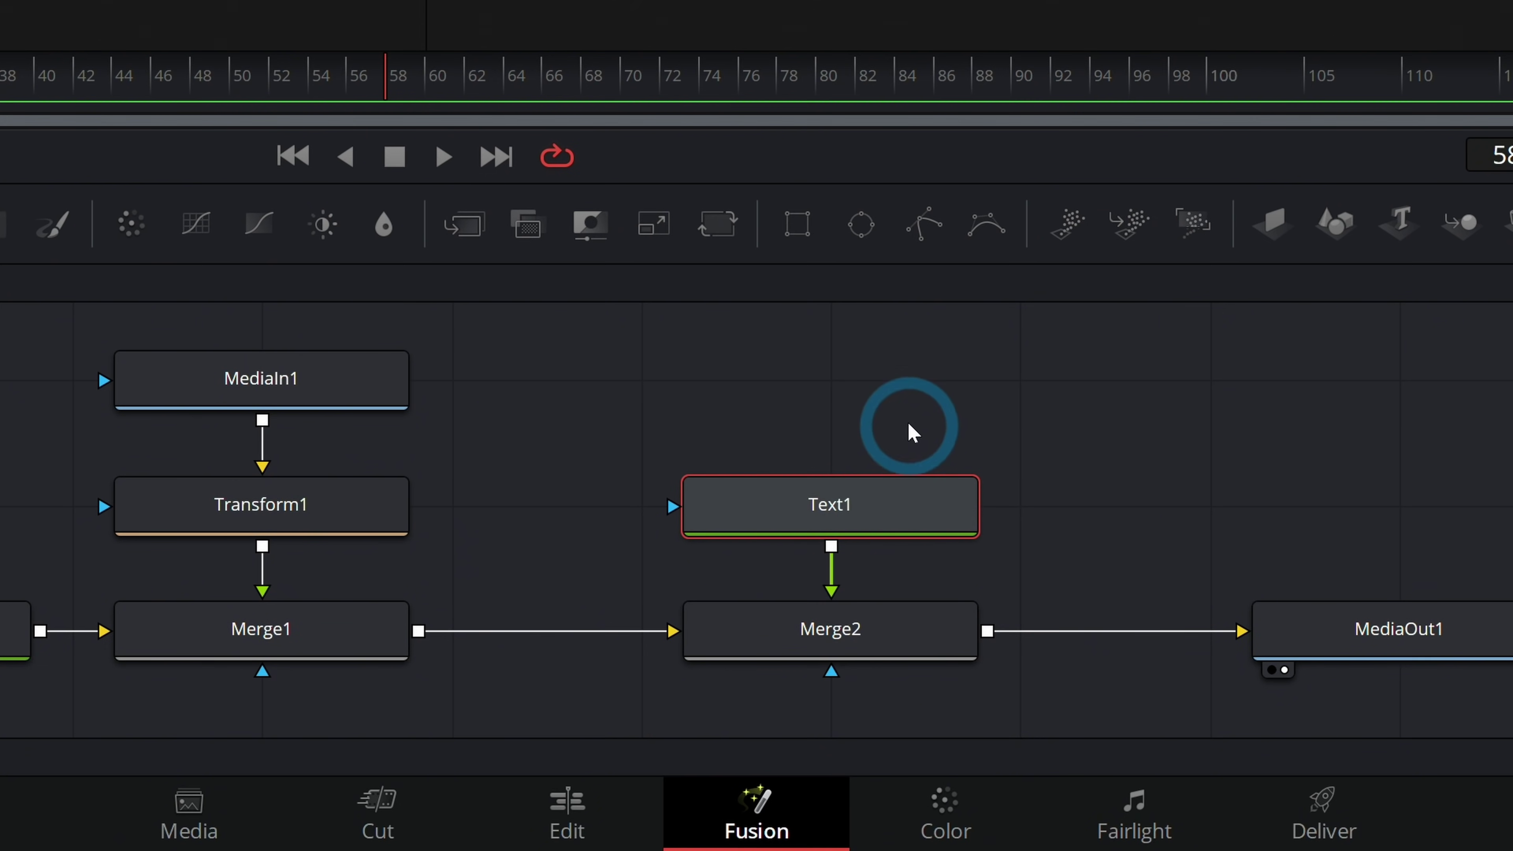
{"action": "left_click", "coordinate": [905, 628]}
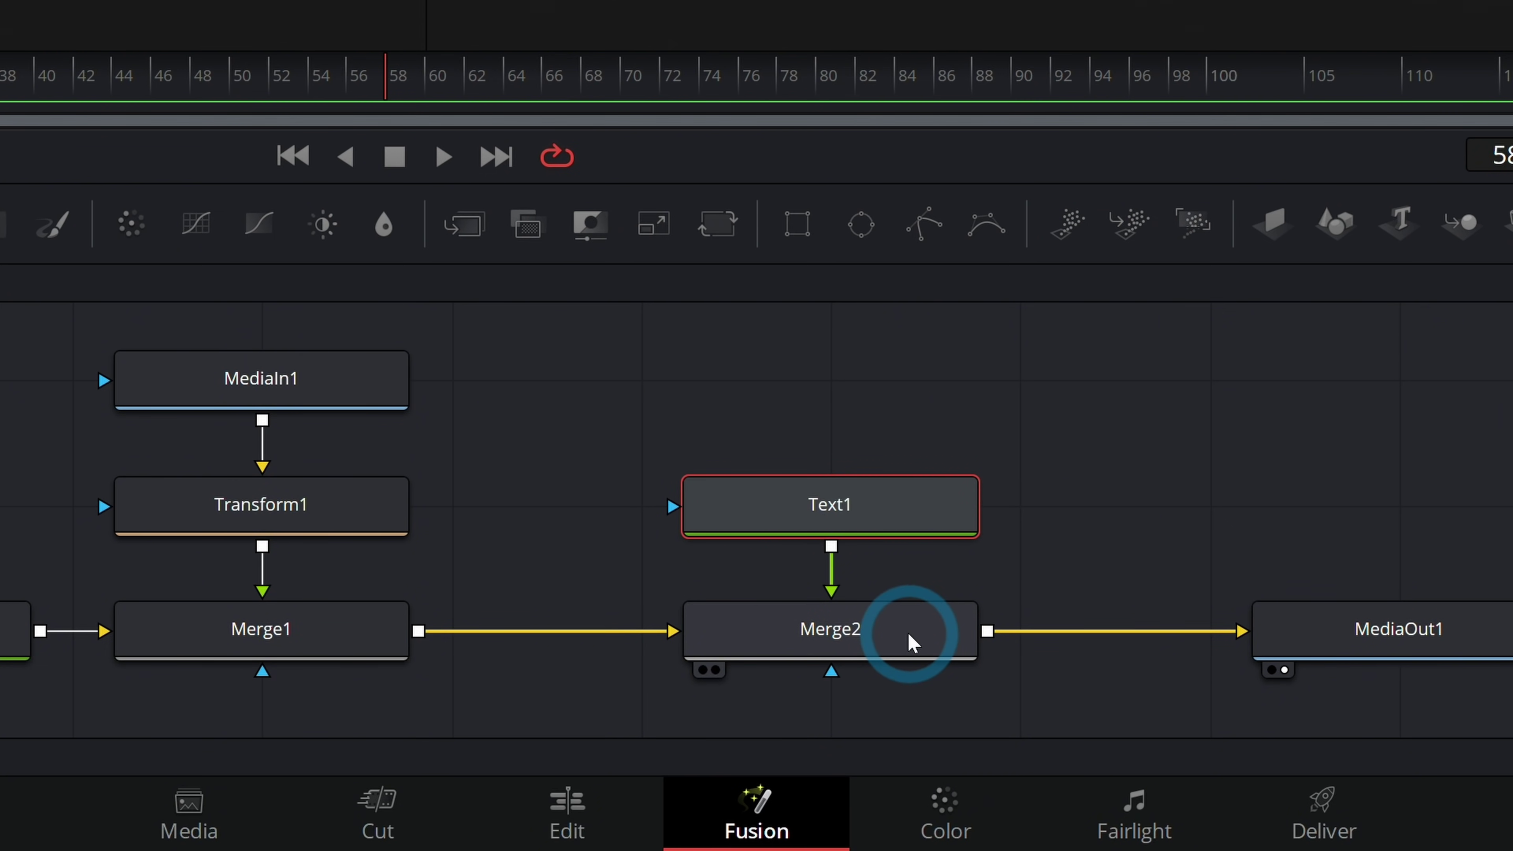
Enter 'ADVENTURE' as Text1's text.
{"action": "left_click", "coordinate": [872, 512]}
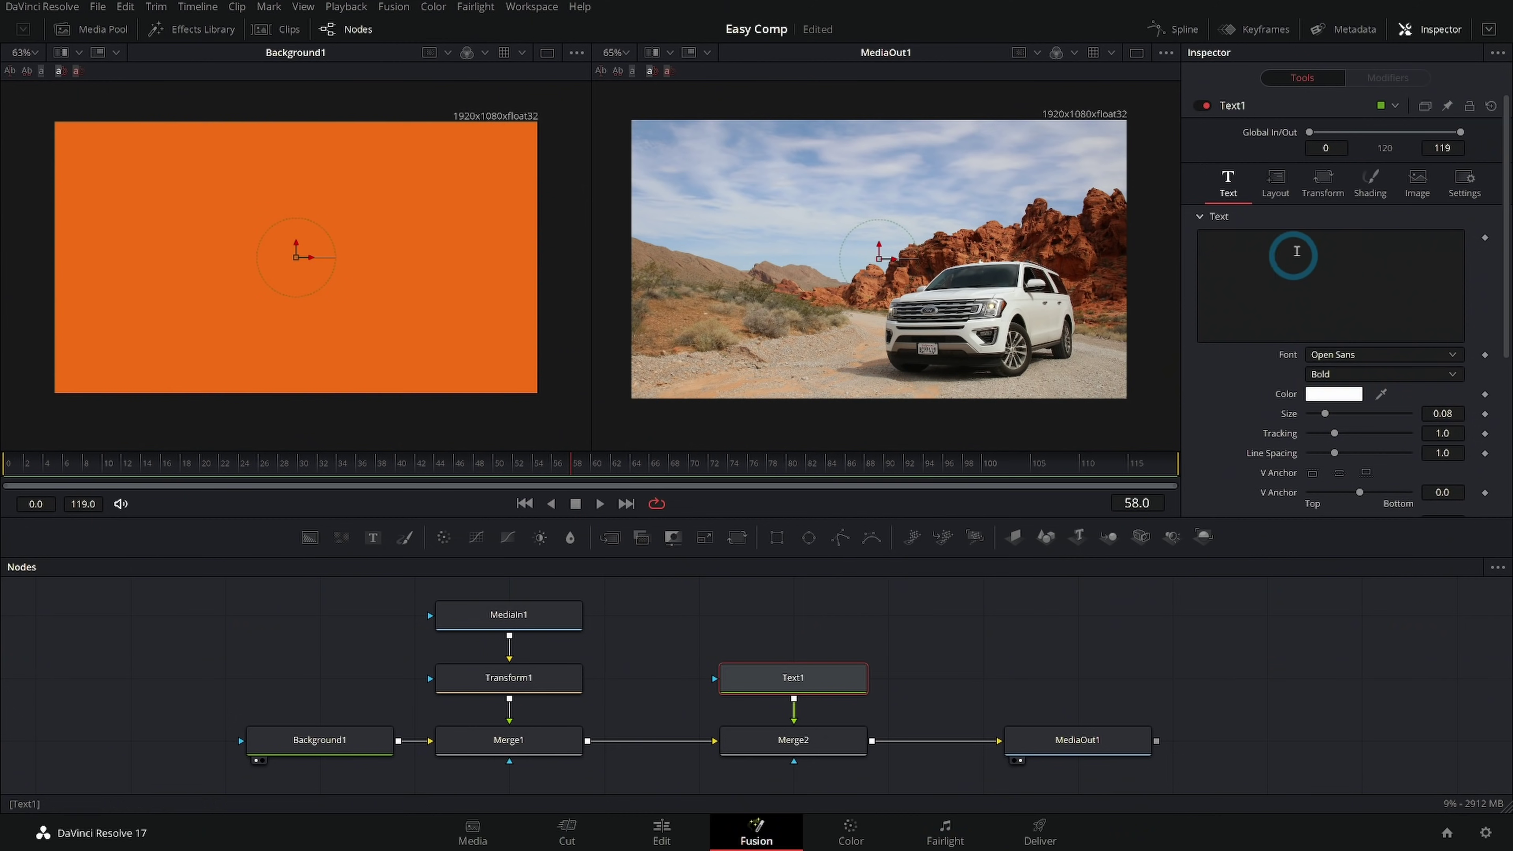
{"action": "left_click", "coordinate": [1298, 264]}
{"action": "type", "text": "SOME TEXT"}
{"action": "left_click", "coordinate": [934, 290]}
{"action": "scroll", "coordinate": [934, 290], "scroll_direction": "up", "scroll_amount": 5}
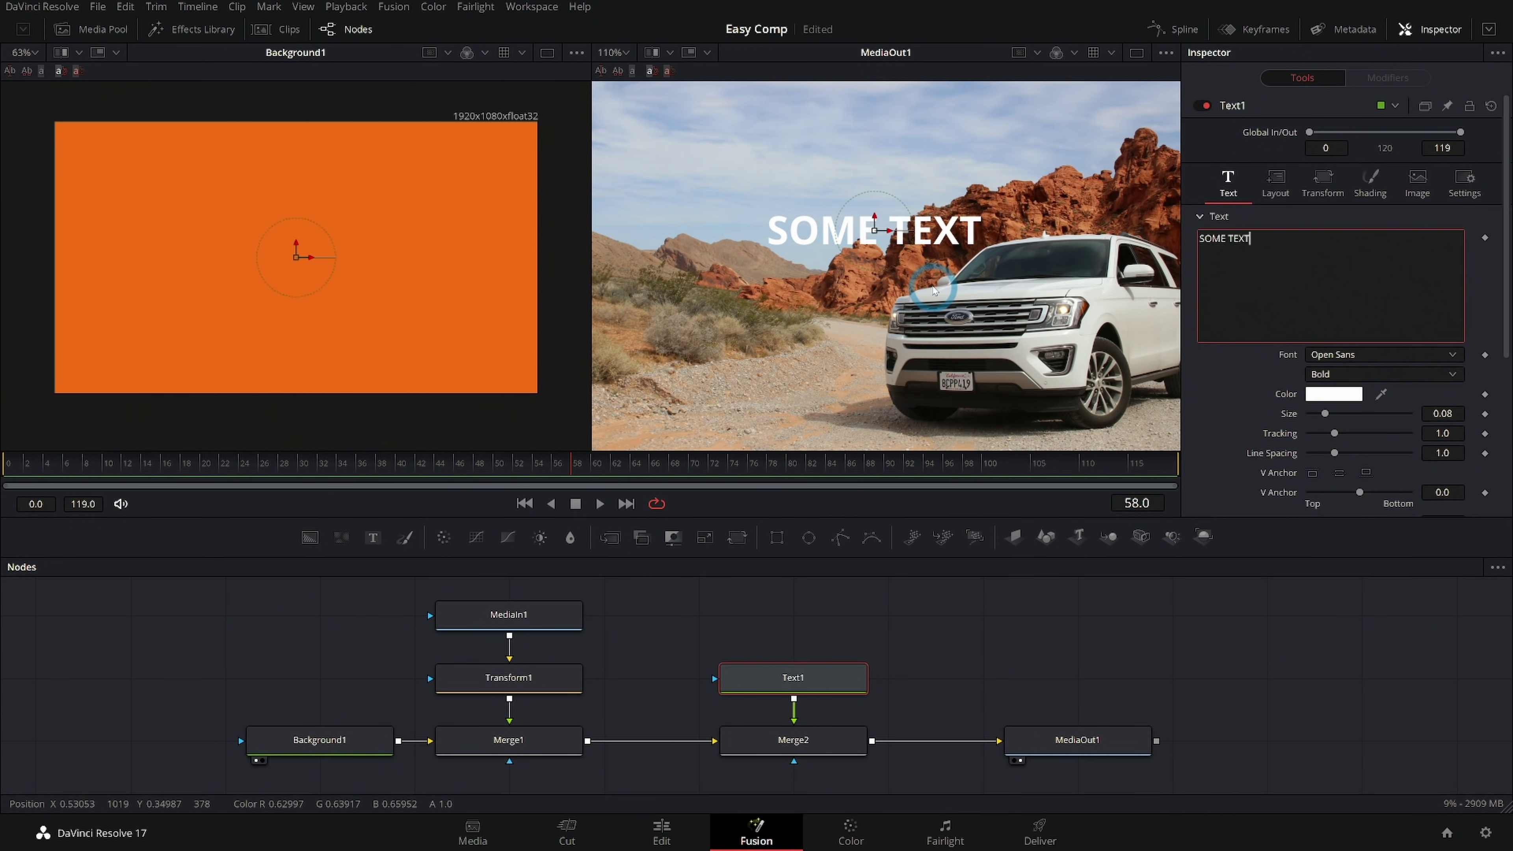
{"action": "scroll", "coordinate": [956, 281], "scroll_direction": "down", "scroll_amount": 3}
{"action": "left_click", "coordinate": [1235, 247]}
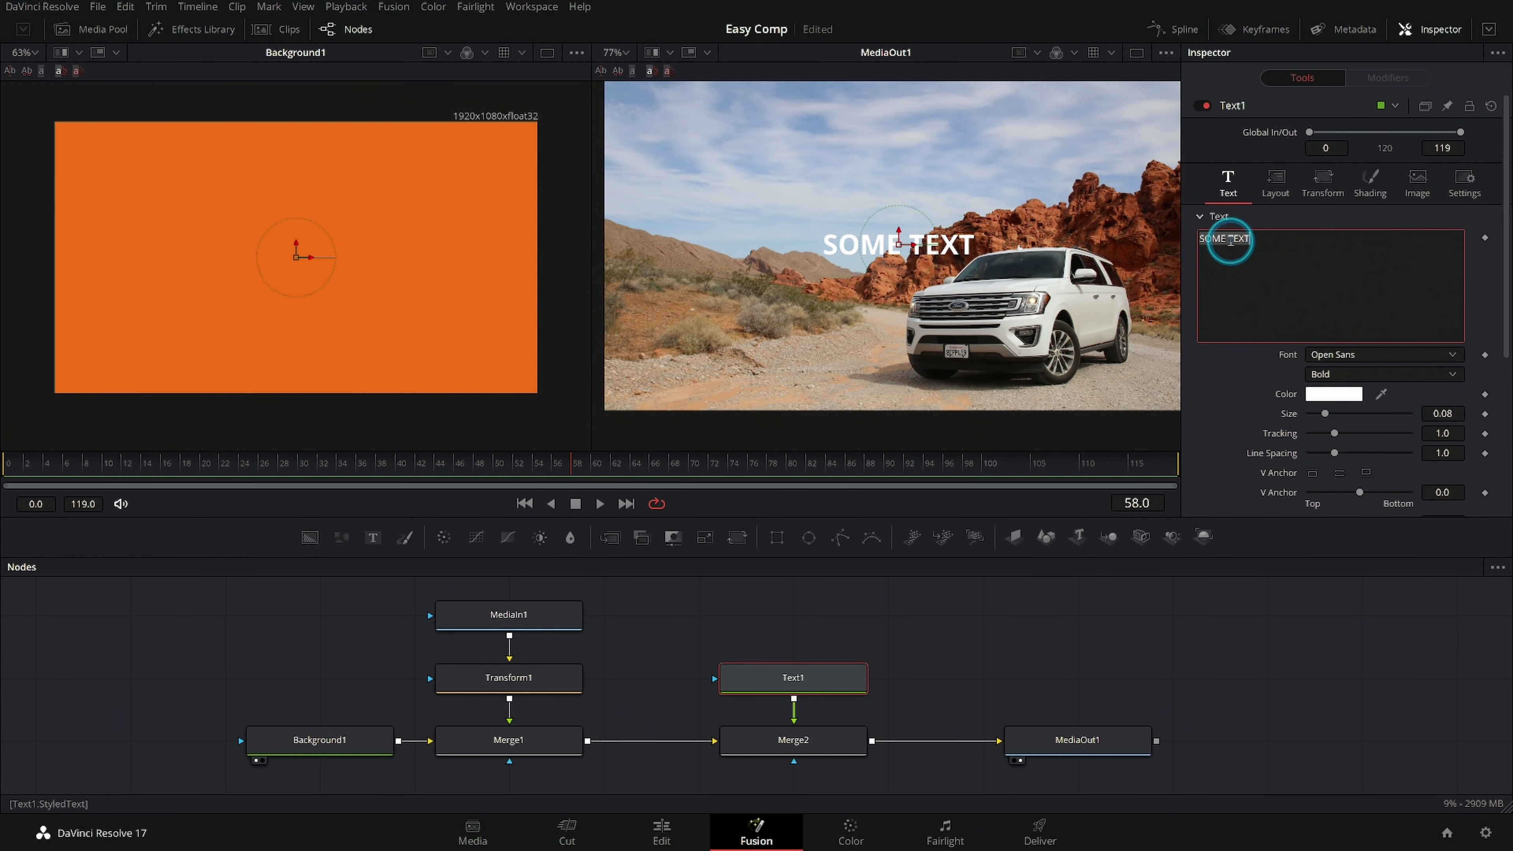
{"action": "type", "text": "ADVENTURE"}
Set the title to Open Sans Extrabold Italic, size 0.2165, and raise it in frame.
{"action": "left_click", "coordinate": [1367, 355]}
{"action": "left_click", "coordinate": [1367, 355]}
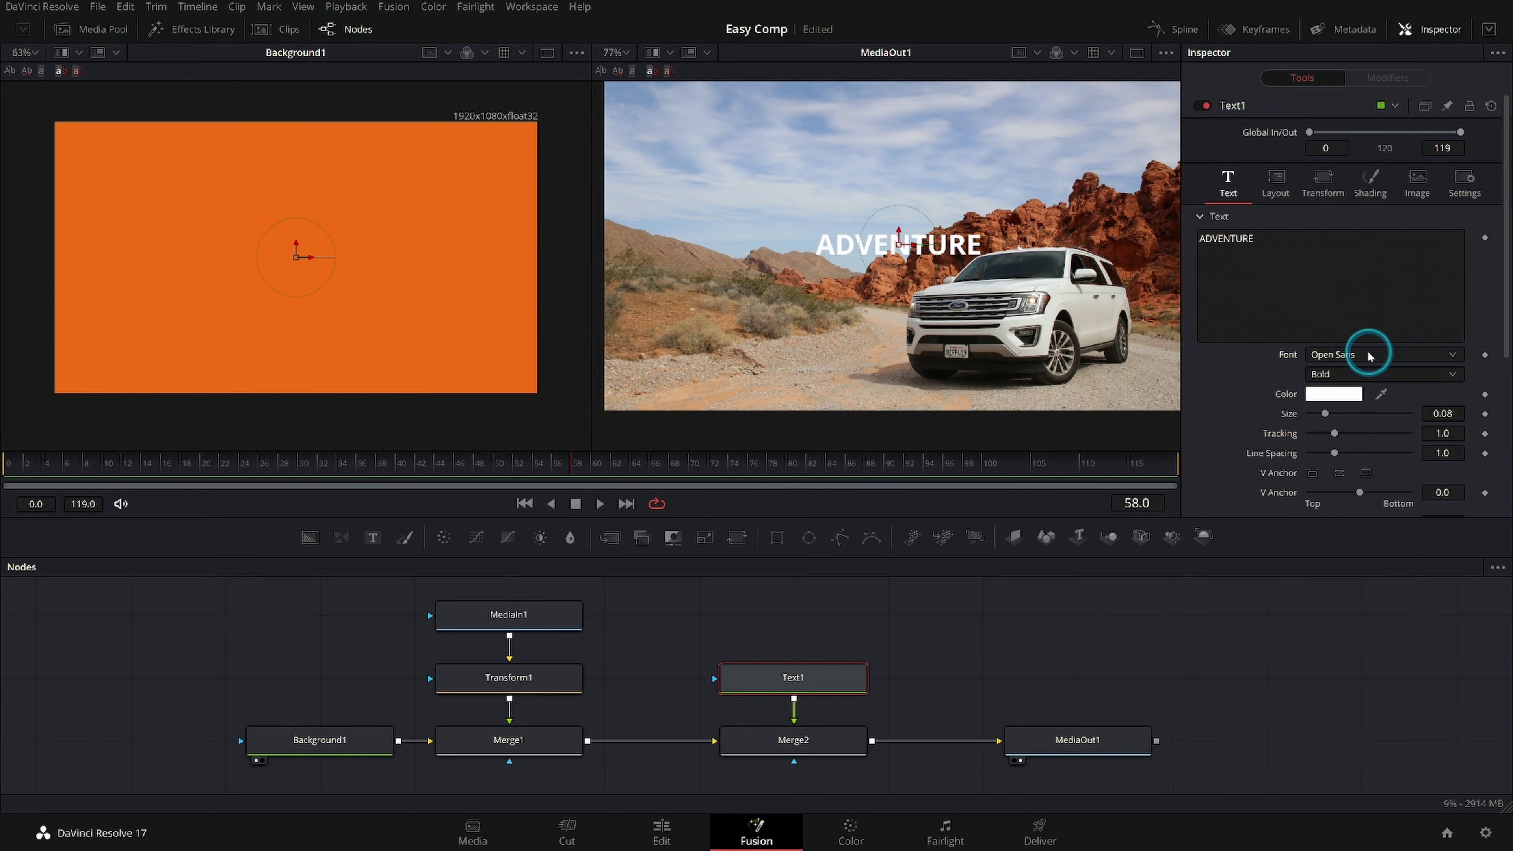
{"action": "left_click", "coordinate": [1365, 380]}
{"action": "left_click_drag", "start_coordinate": [1324, 413], "coordinate": [1353, 413]}
{"action": "left_click_drag", "start_coordinate": [900, 247], "coordinate": [905, 186]}
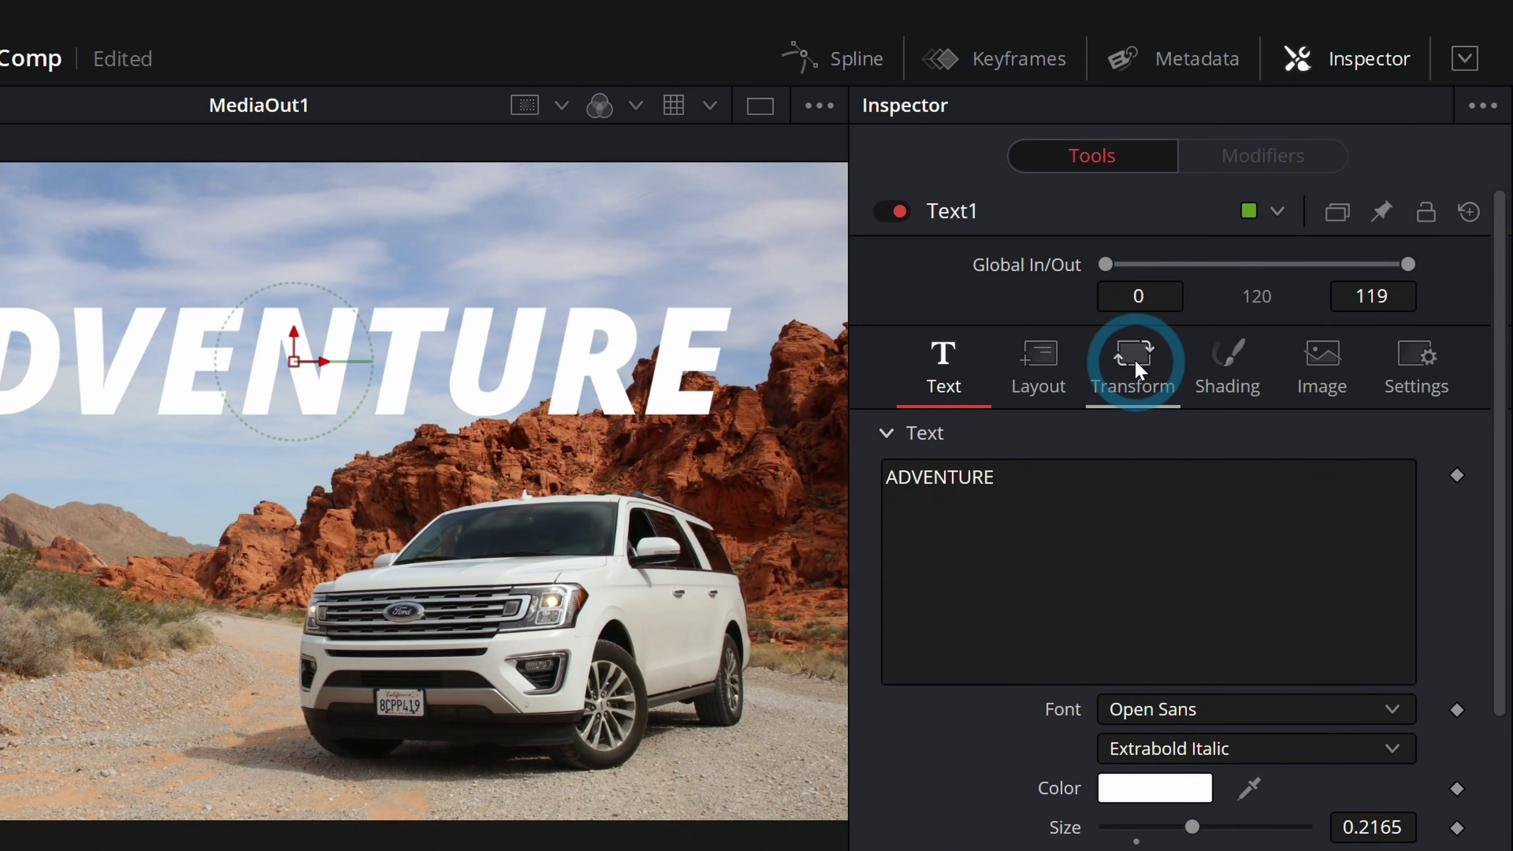
{"action": "scroll", "coordinate": [443, 510], "scroll_direction": "down", "scroll_amount": 4}
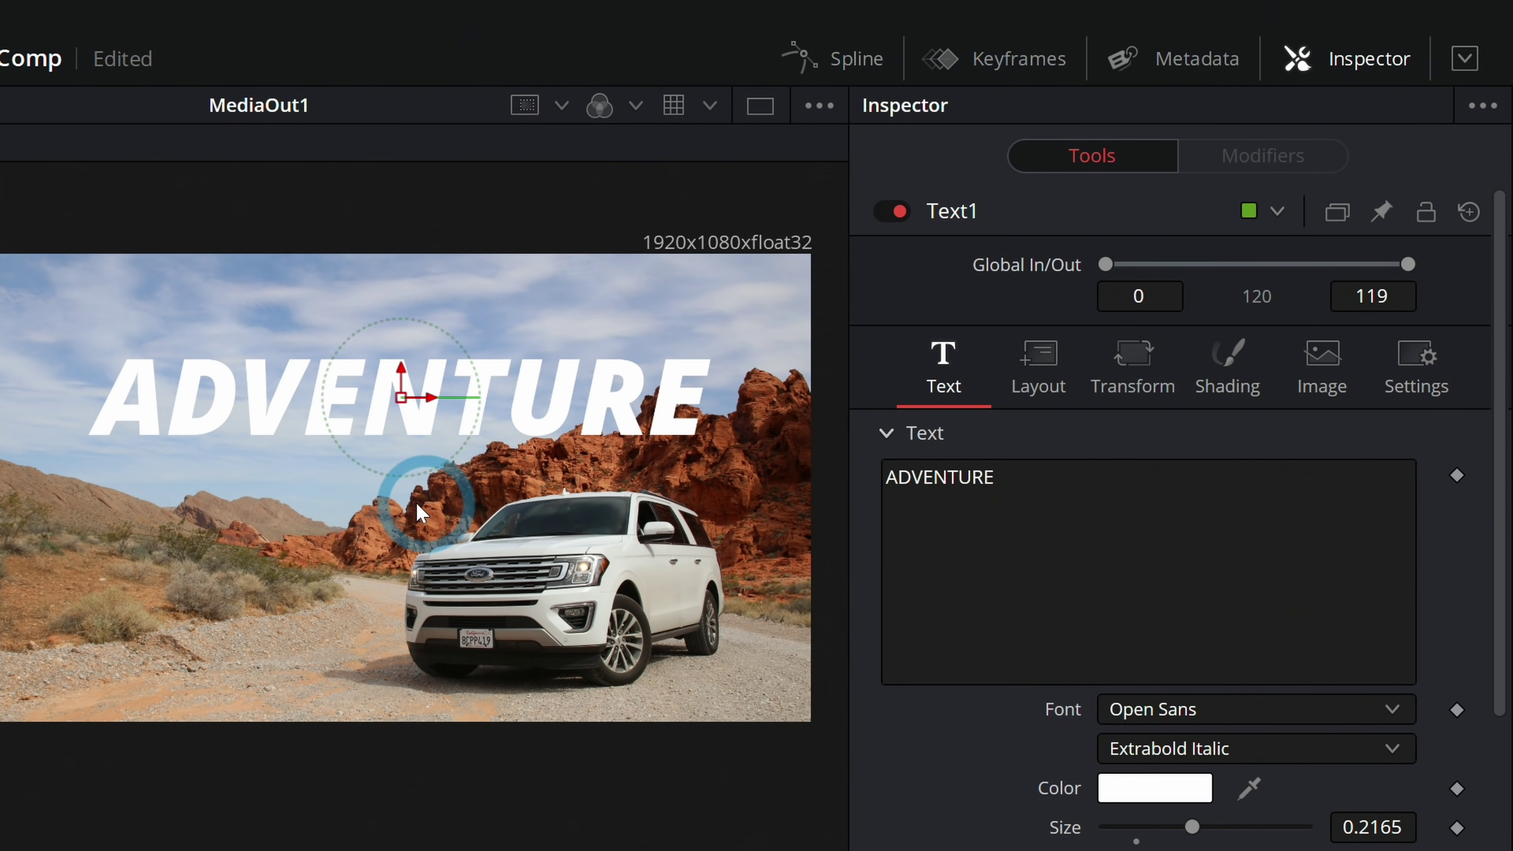
Enable shading element 2, Red Outline, on Text1.
{"action": "left_click", "coordinate": [1239, 376]}
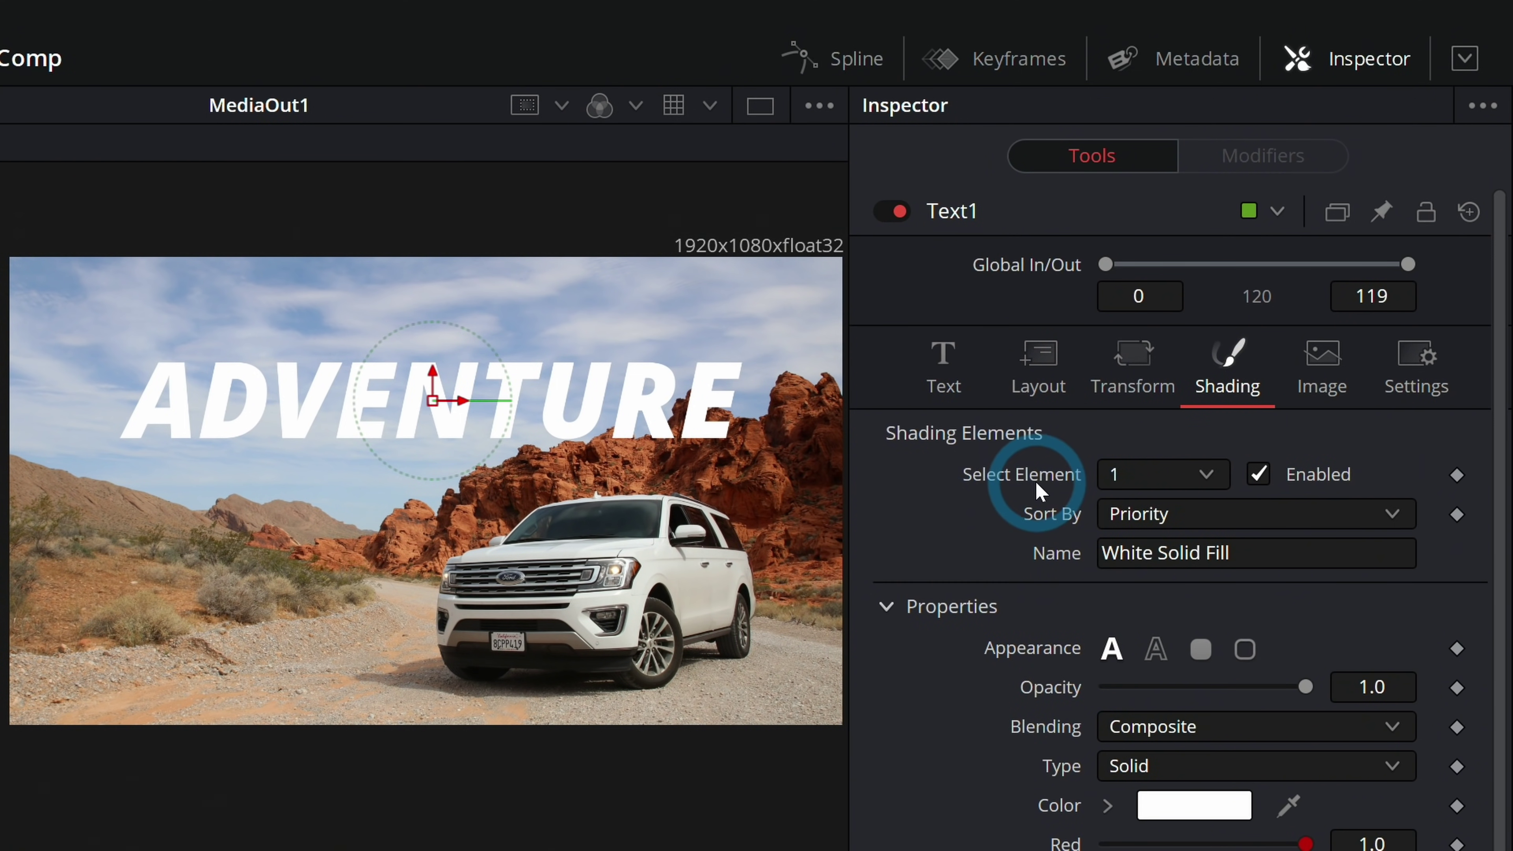
{"action": "left_click", "coordinate": [1157, 478]}
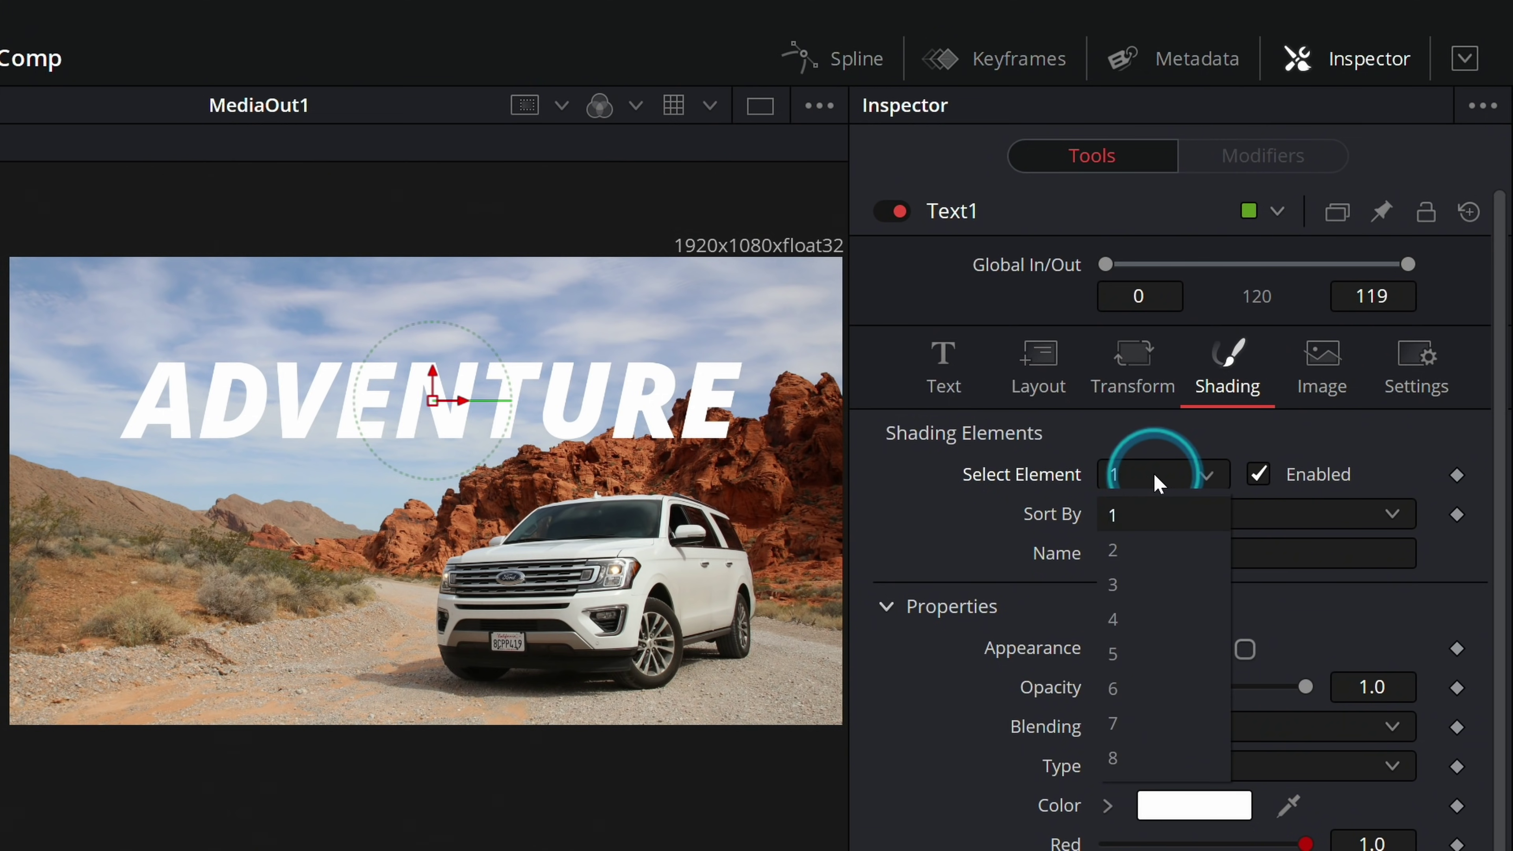
{"action": "left_click", "coordinate": [1150, 547]}
{"action": "left_click", "coordinate": [1260, 477]}
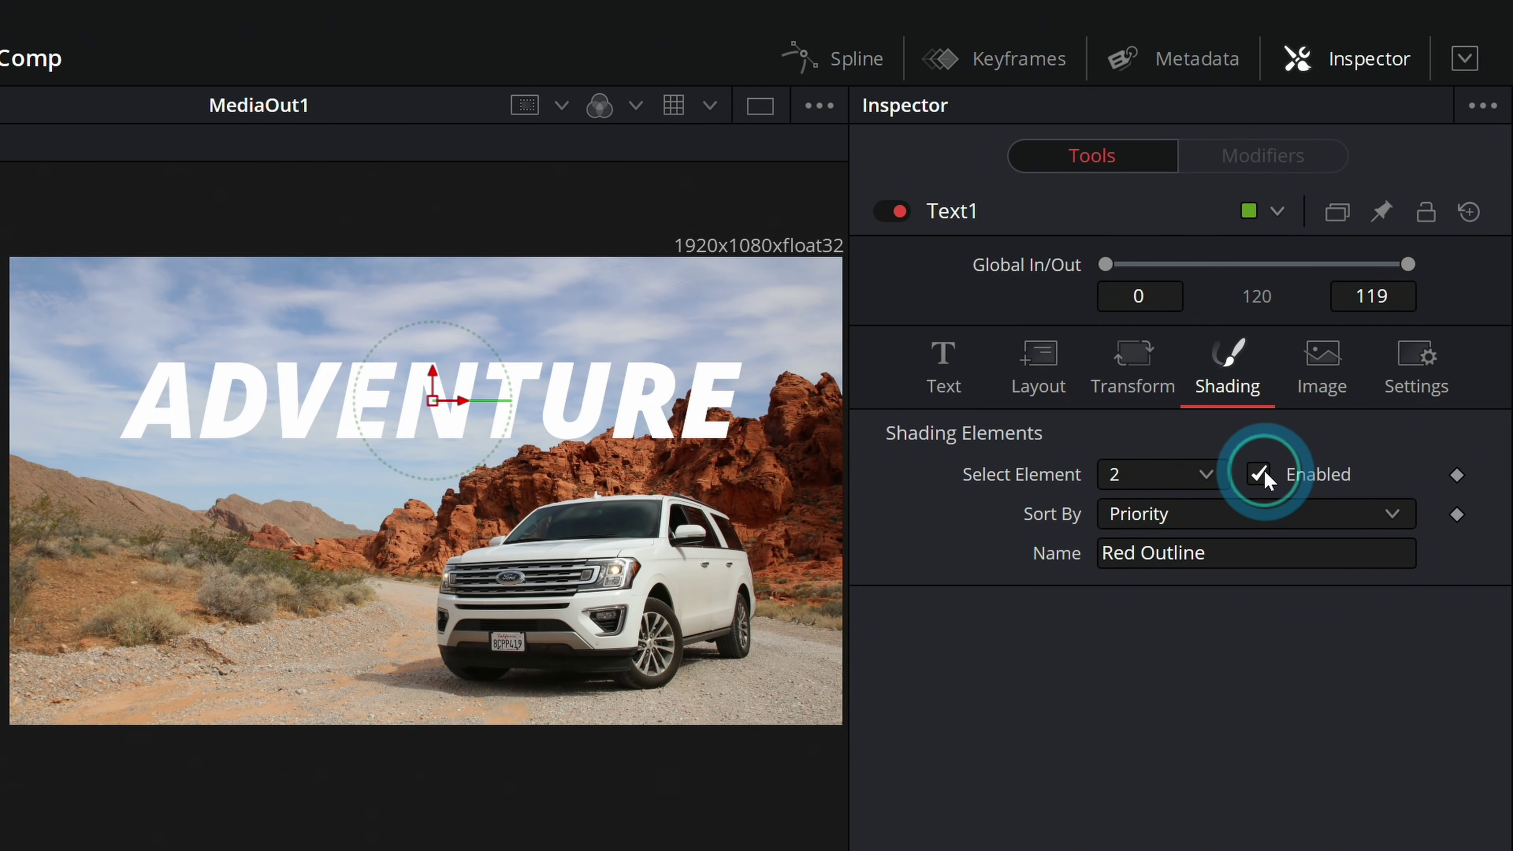
{"action": "scroll", "coordinate": [642, 385], "scroll_direction": "up", "scroll_amount": 5}
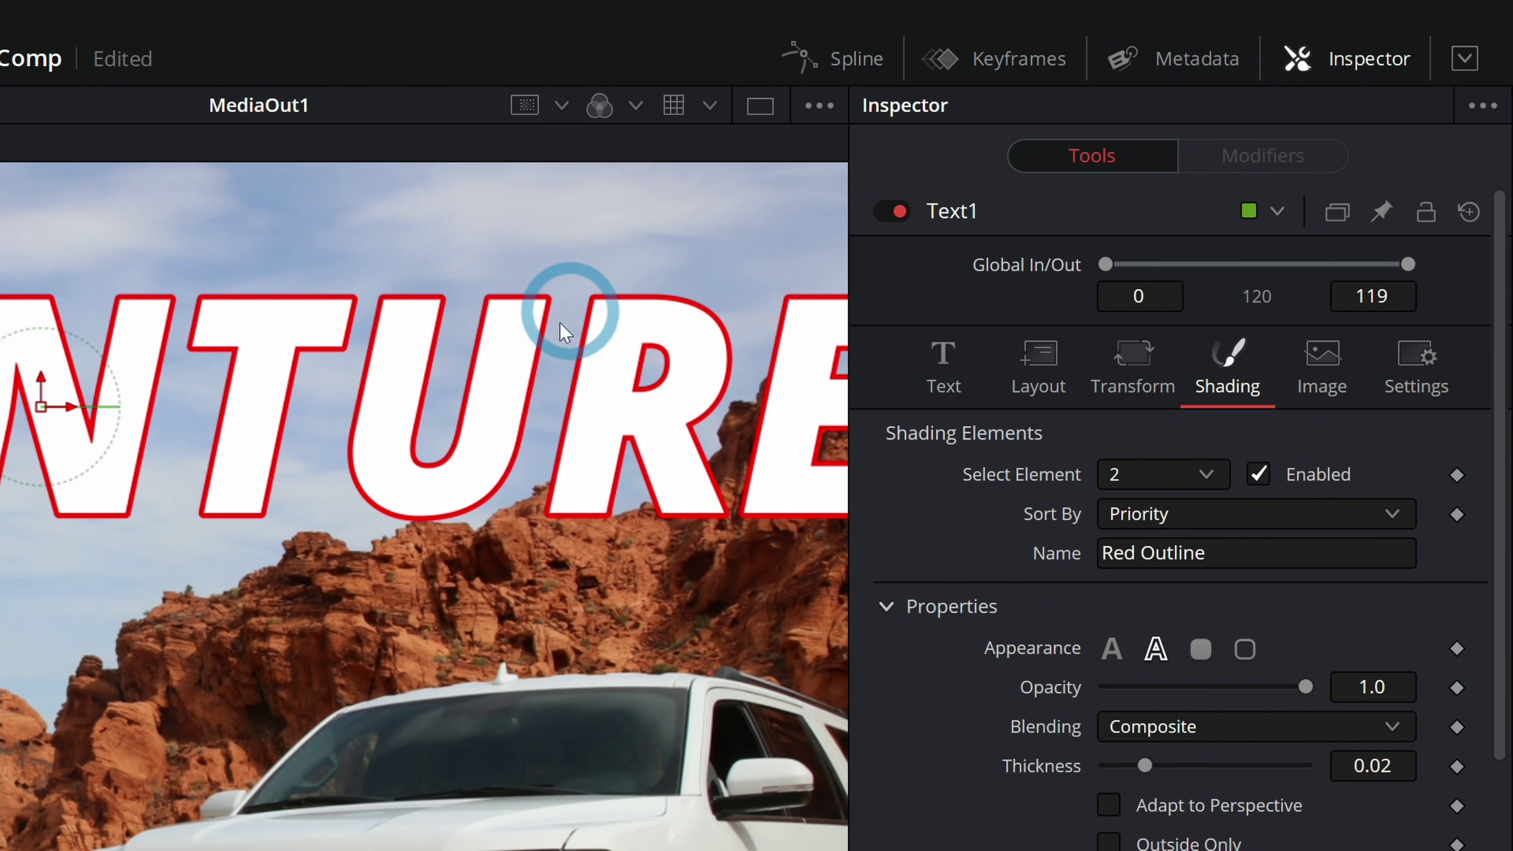
{"action": "scroll", "coordinate": [676, 382], "scroll_direction": "down", "scroll_amount": 5}
Make the outline dark navy with a thickness of about 0.0323.
{"action": "scroll", "coordinate": [979, 500], "scroll_direction": "down", "scroll_amount": 6}
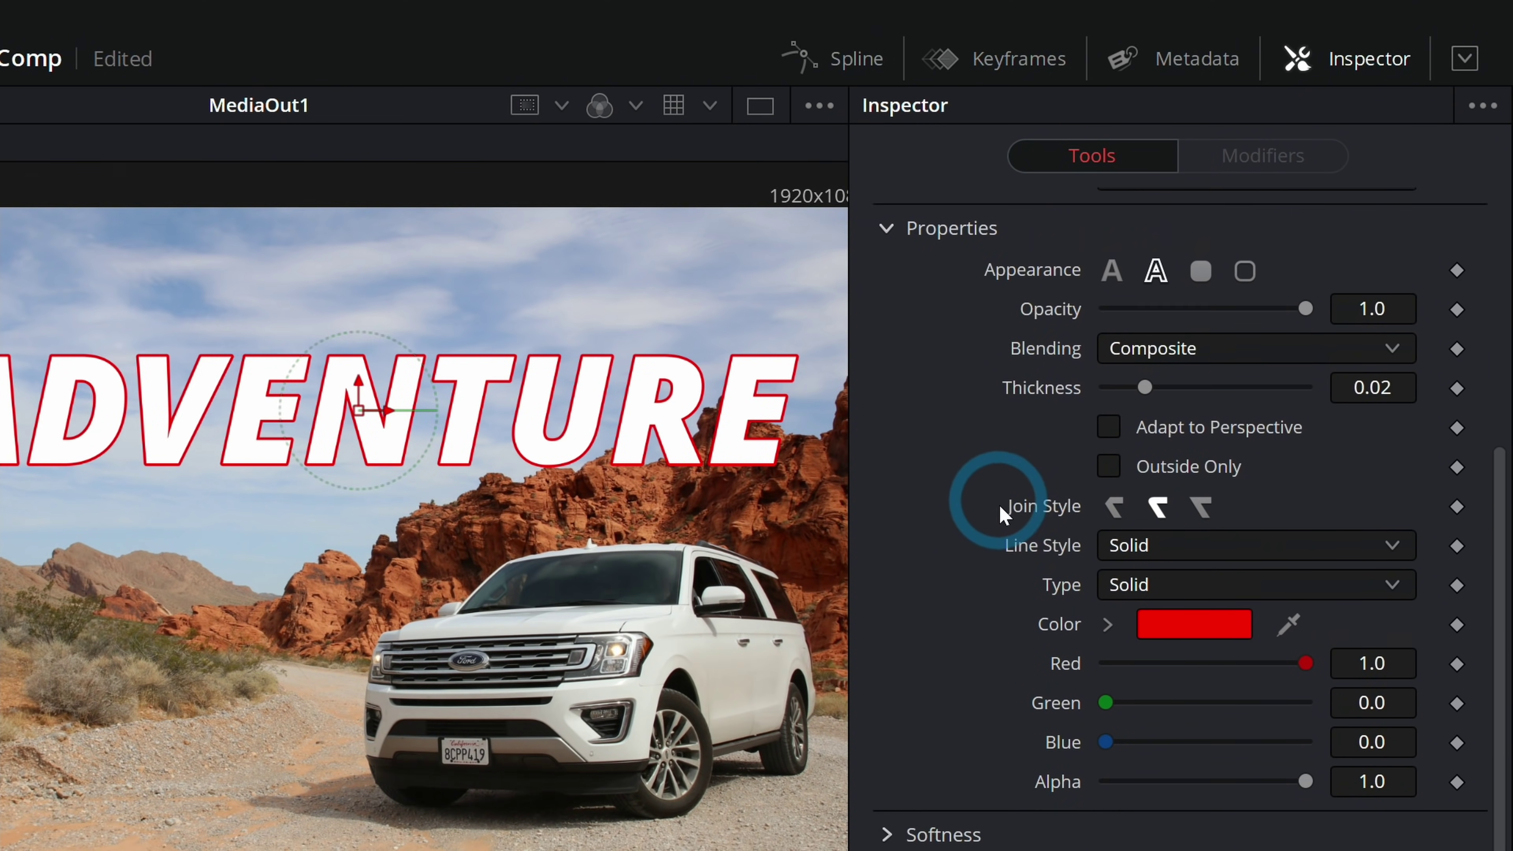
{"action": "left_click", "coordinate": [1219, 610]}
{"action": "left_click", "coordinate": [575, 498]}
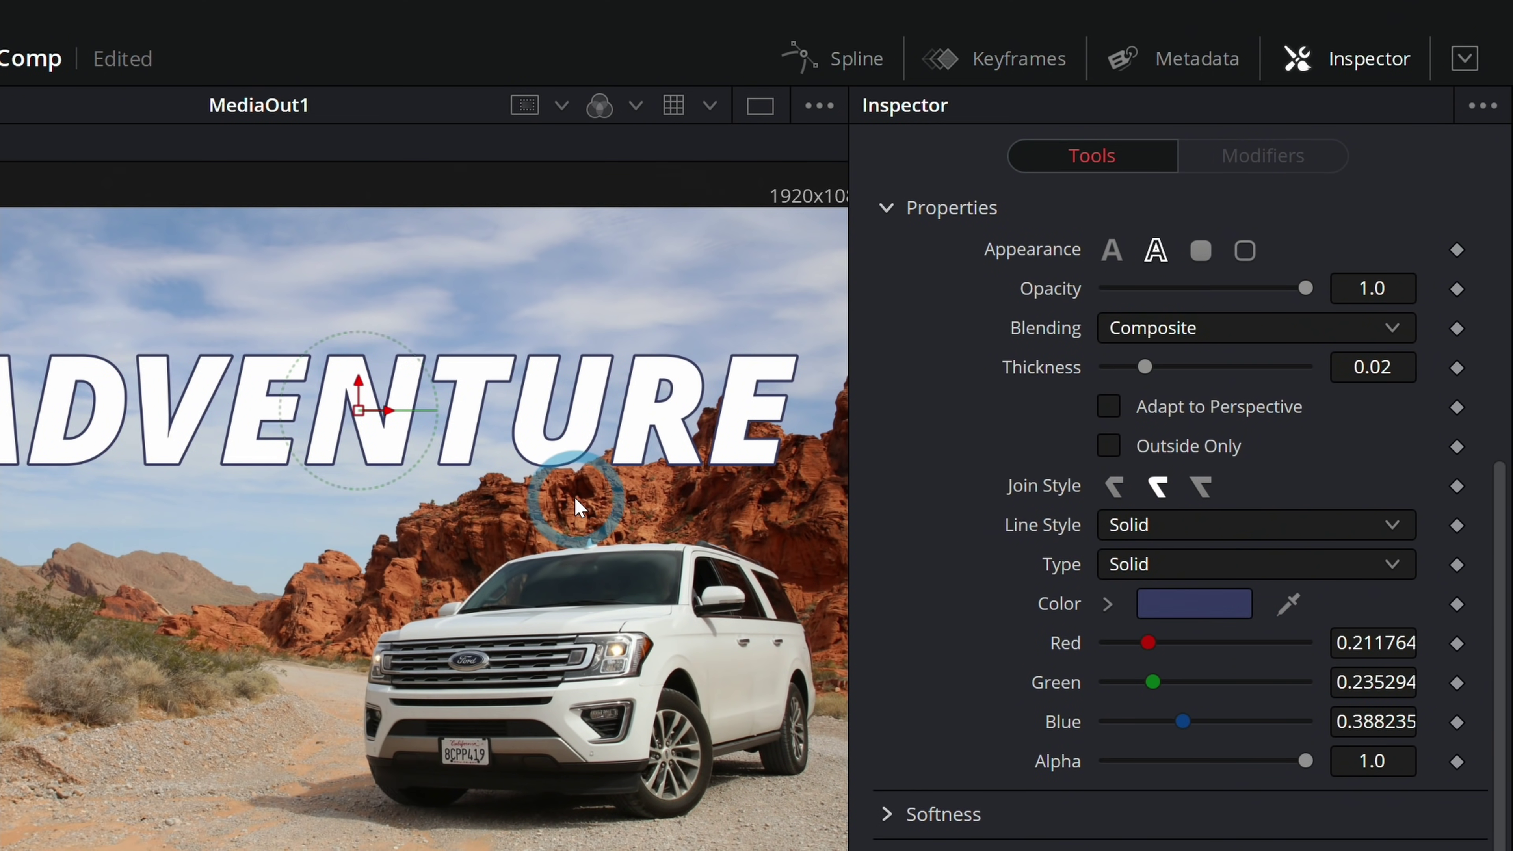
{"action": "scroll", "coordinate": [607, 464], "scroll_direction": "down", "scroll_amount": 1}
{"action": "left_click_drag", "start_coordinate": [1144, 367], "coordinate": [1177, 376]}
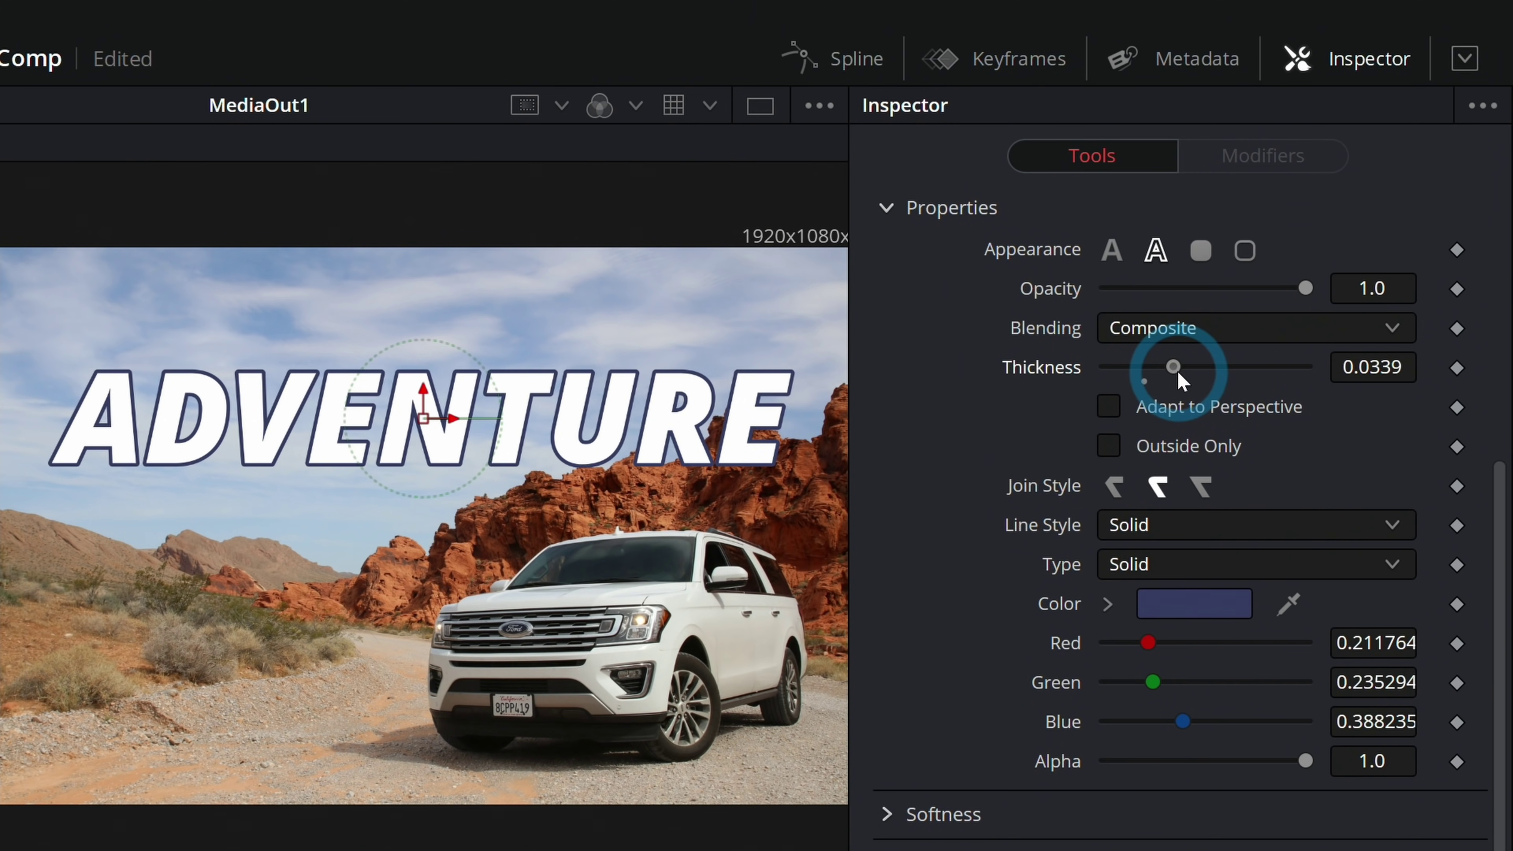
{"action": "scroll", "coordinate": [1178, 381], "scroll_direction": "up", "scroll_amount": 5}
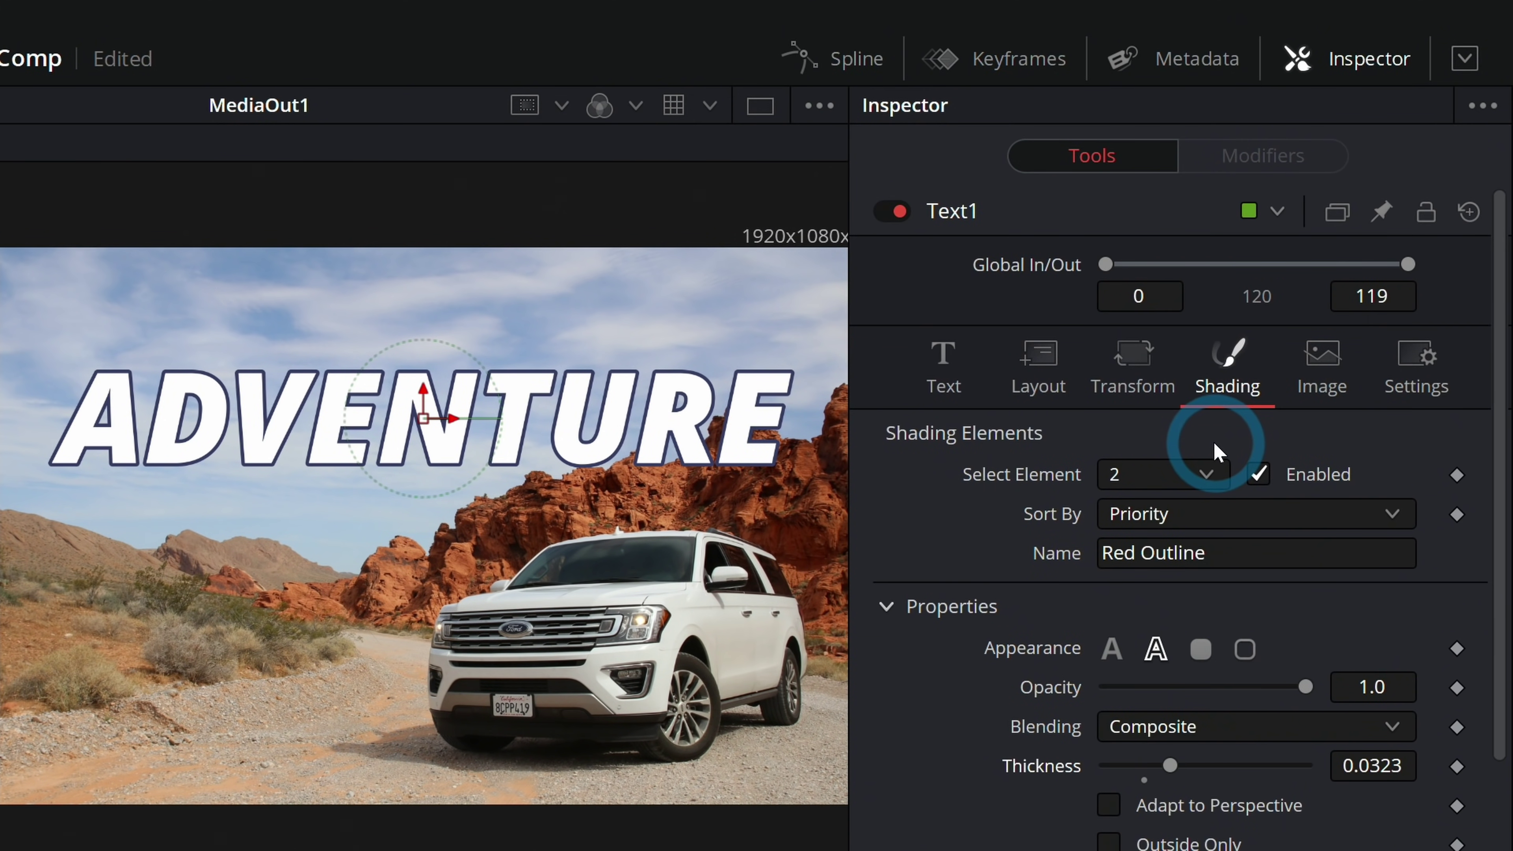
{"action": "left_click", "coordinate": [953, 363]}
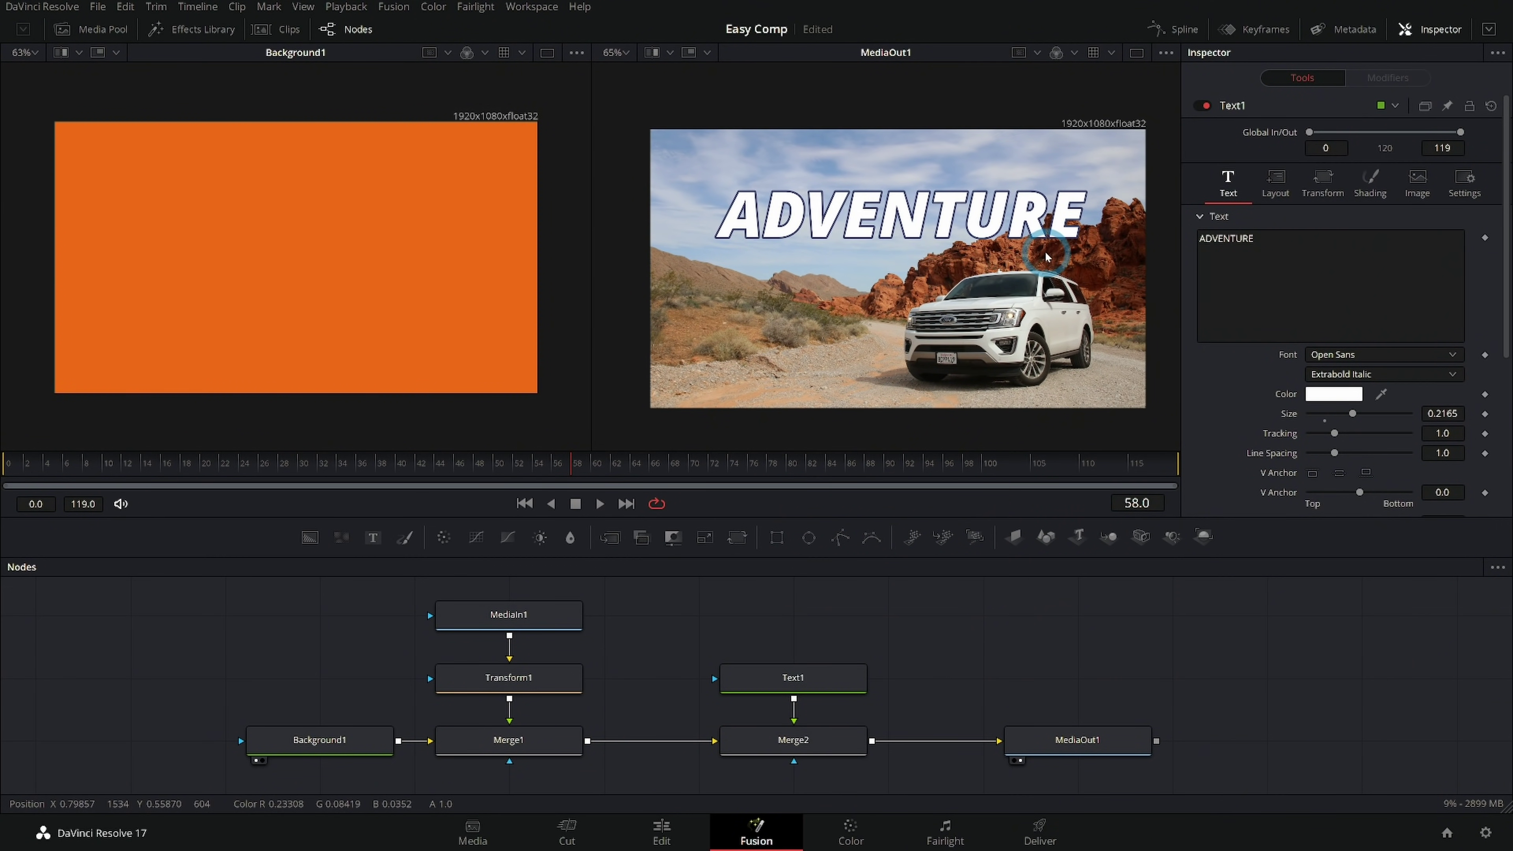
{"action": "scroll", "coordinate": [1047, 238], "scroll_direction": "up", "scroll_amount": 5}
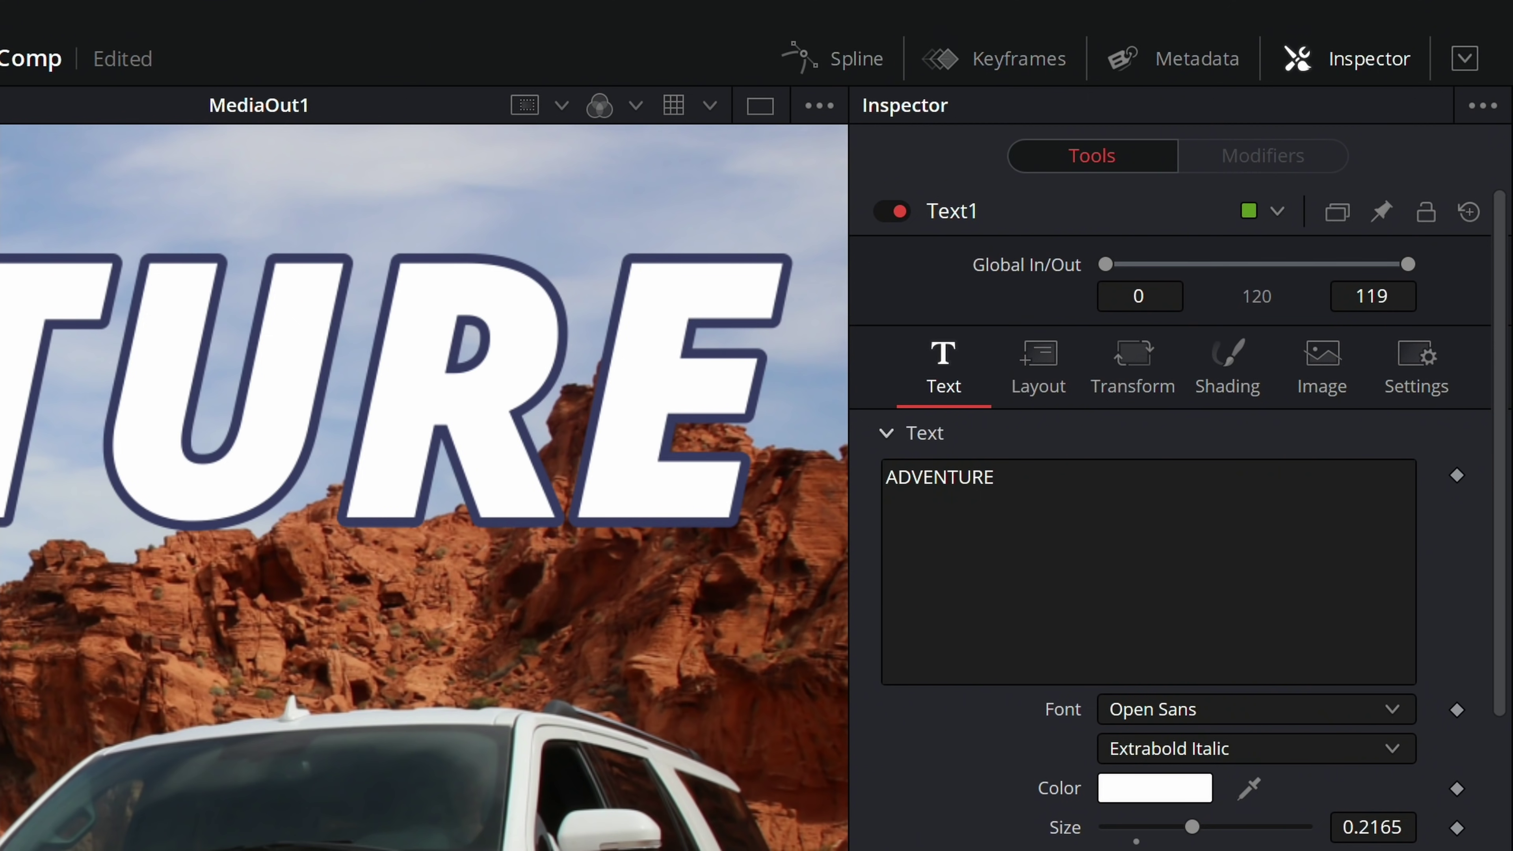
{"action": "key", "text": "1"}
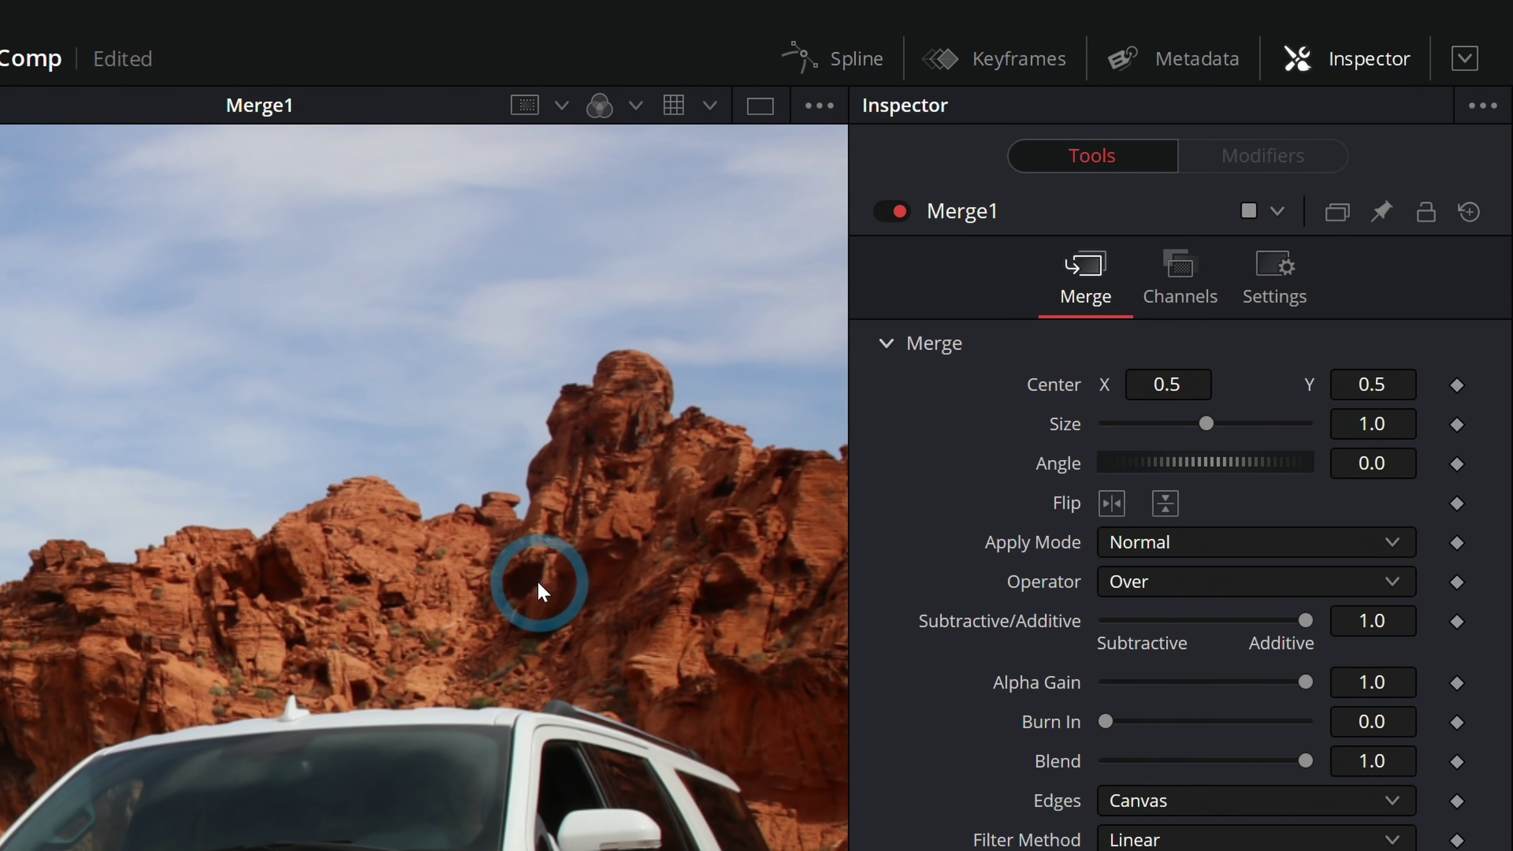
{"action": "key", "text": "1"}
{"action": "key", "text": "ctrl+f"}
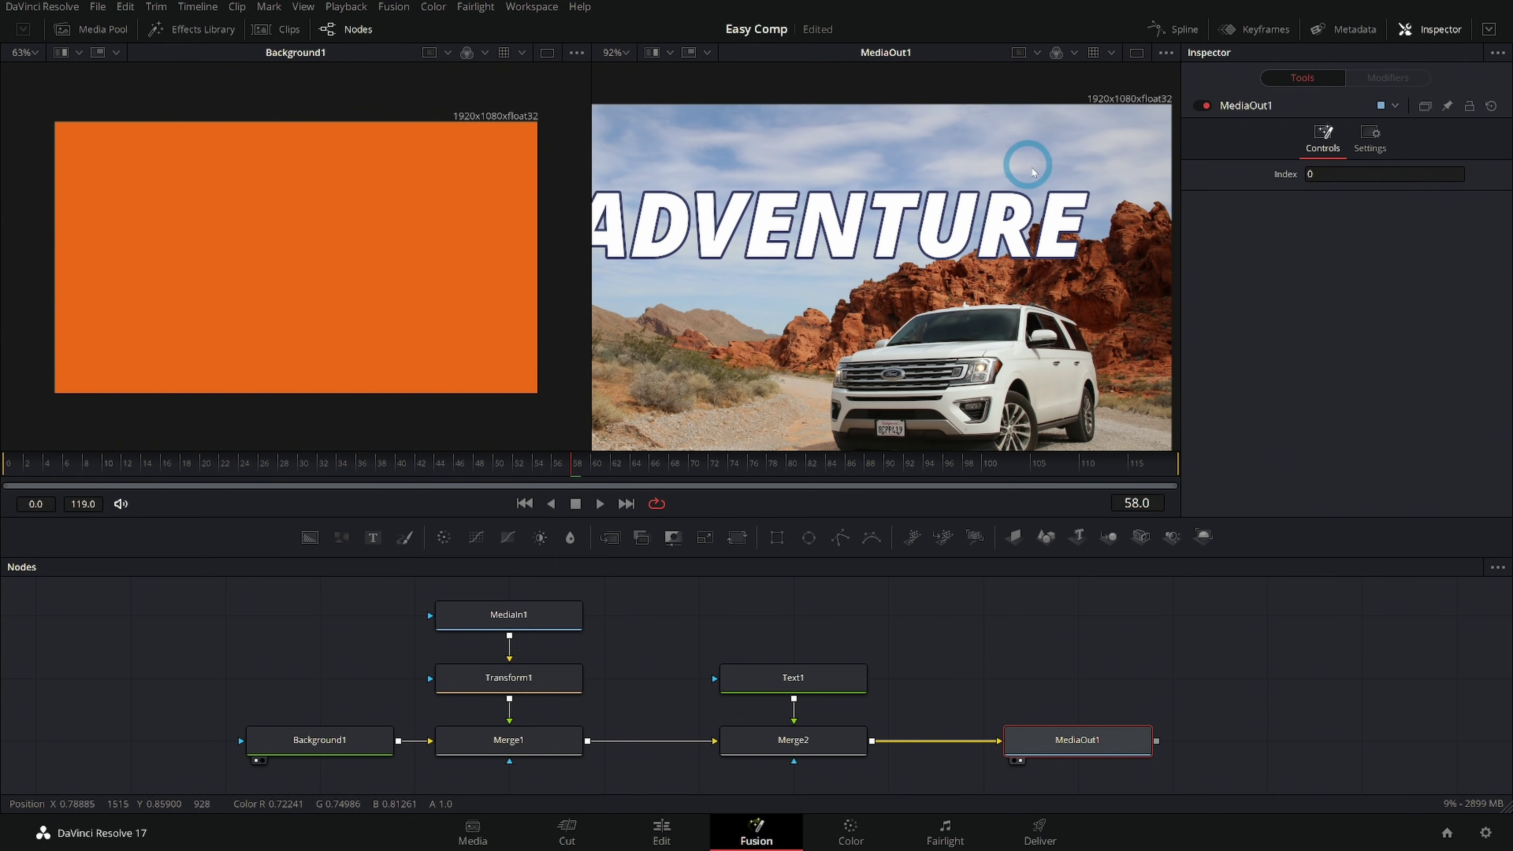
{"action": "left_click_drag", "start_coordinate": [1067, 262], "coordinate": [1113, 283]}
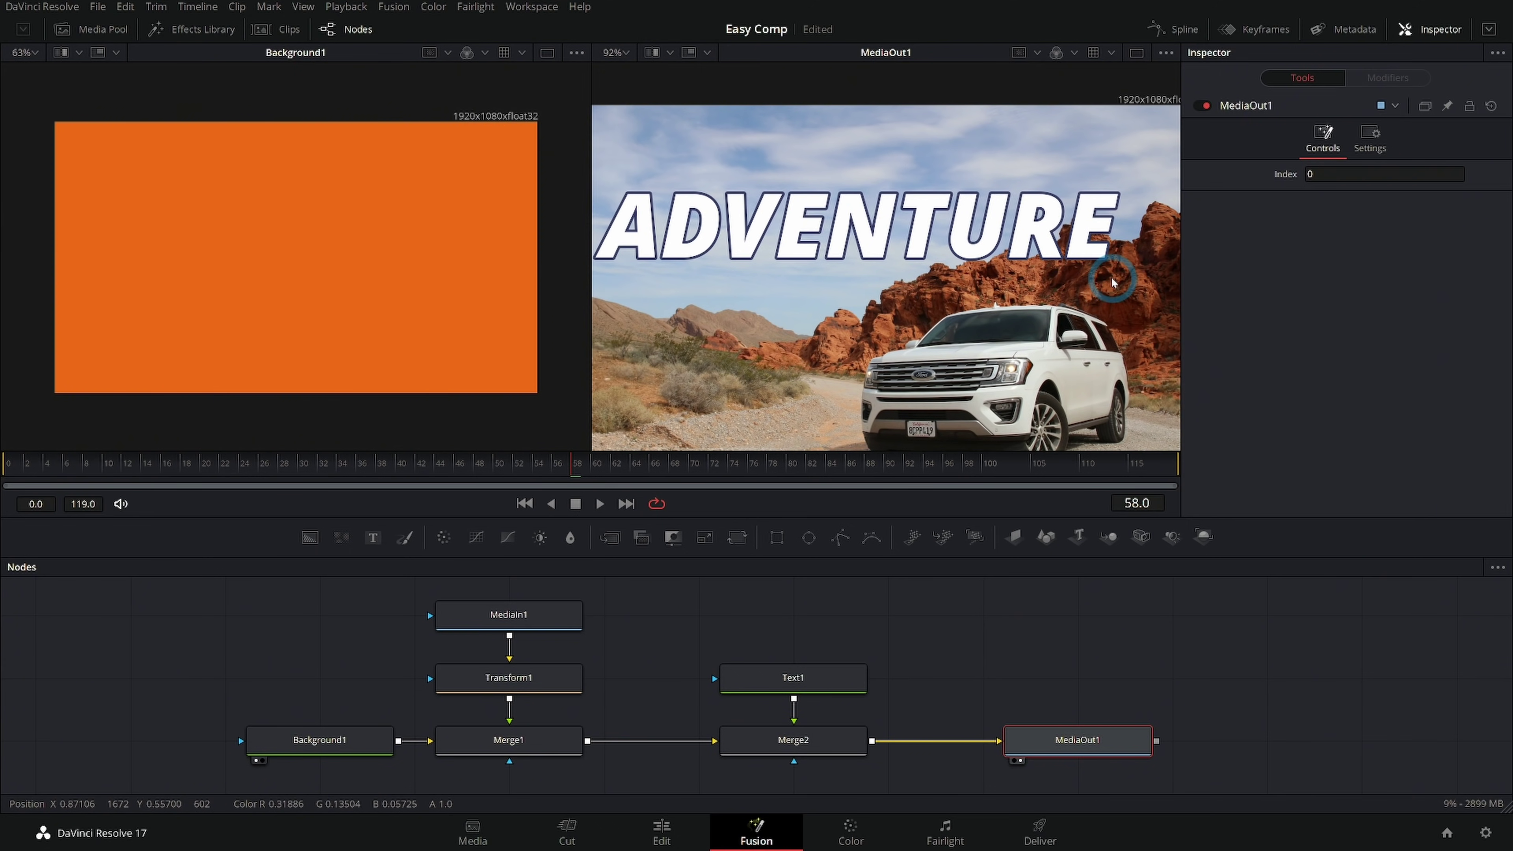
{"action": "scroll", "coordinate": [1111, 280], "scroll_direction": "up", "scroll_amount": 4}
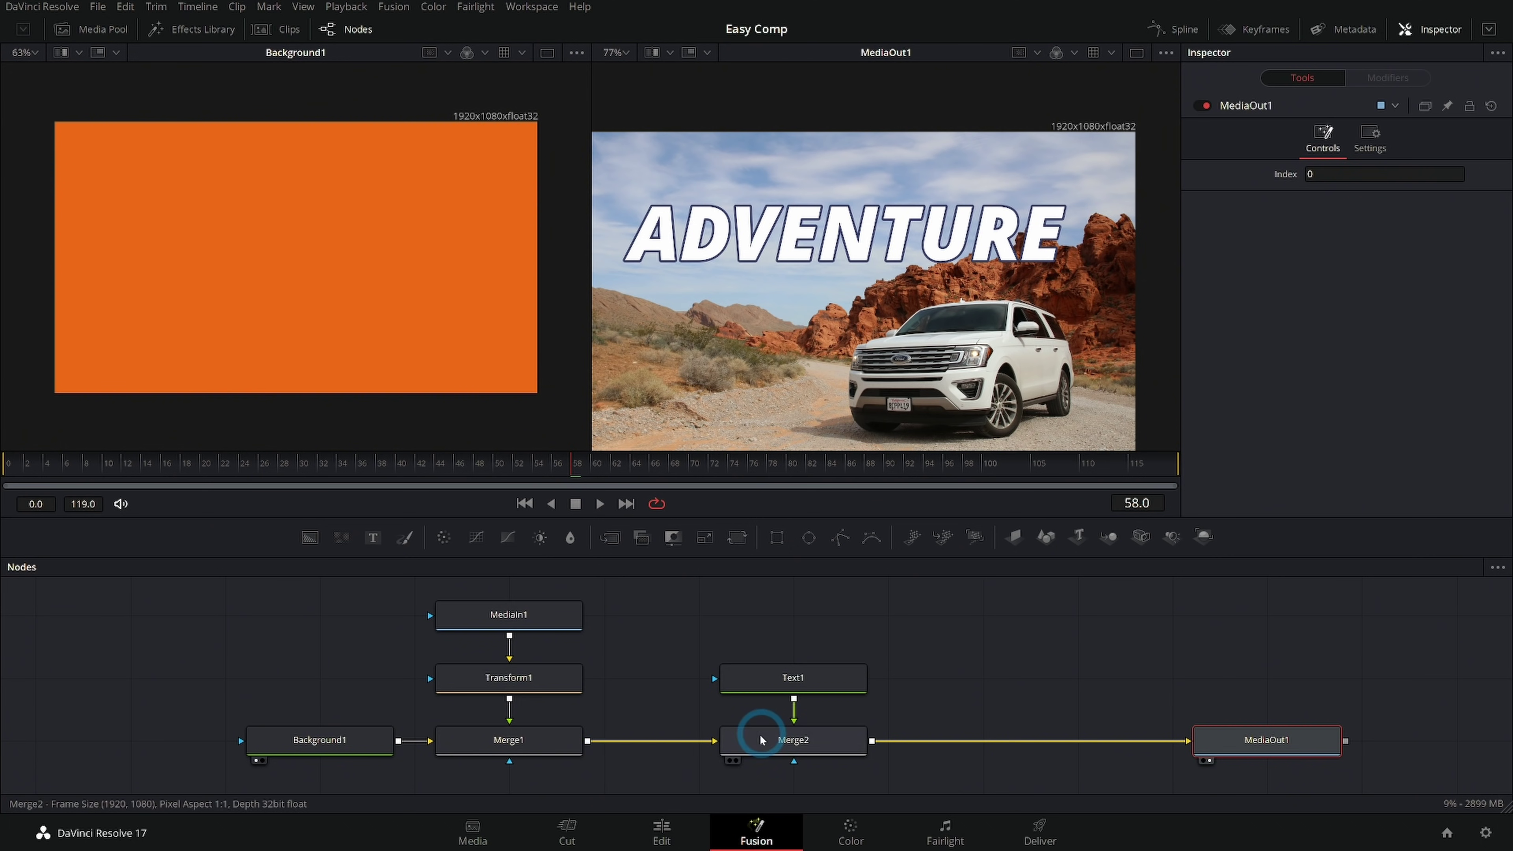
{"action": "left_click", "coordinate": [564, 740]}
{"action": "left_click", "coordinate": [549, 620]}
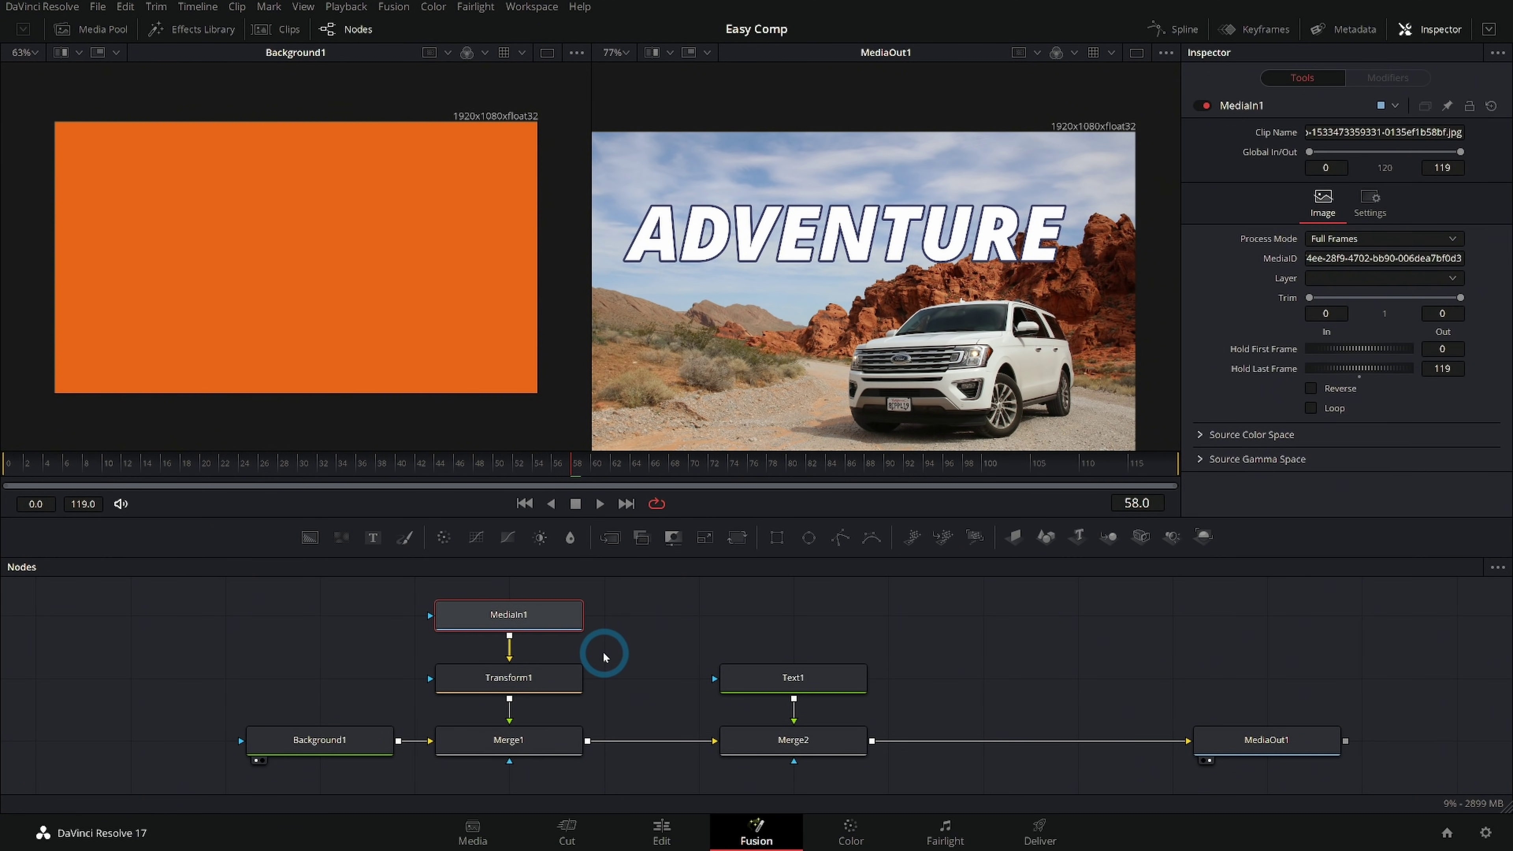
{"action": "left_click", "coordinate": [951, 612]}
{"action": "key", "text": "ctrl+v"}
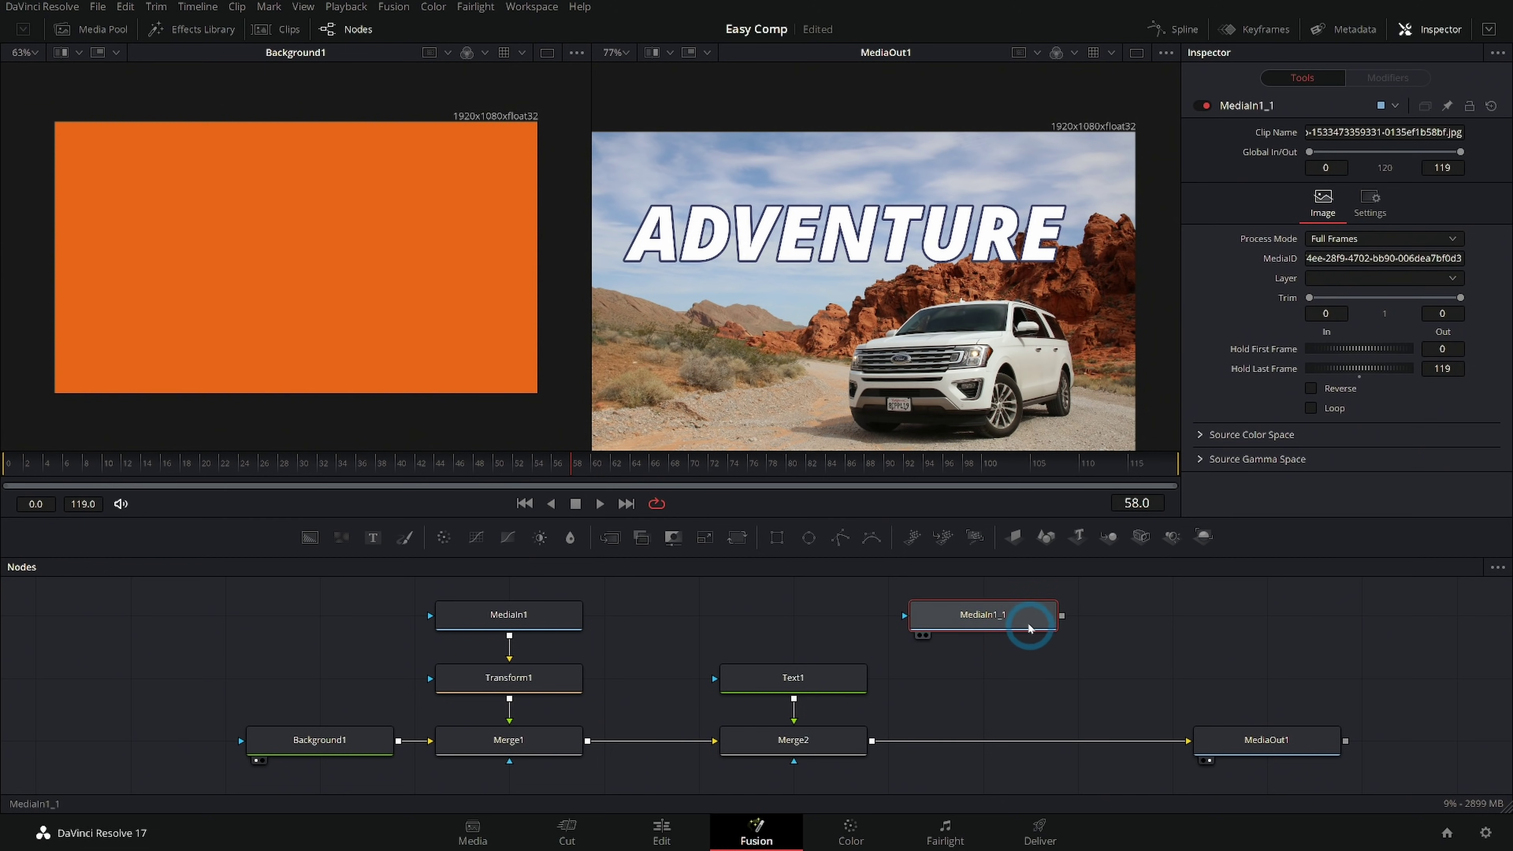
{"action": "left_click_drag", "start_coordinate": [1062, 615], "coordinate": [881, 740]}
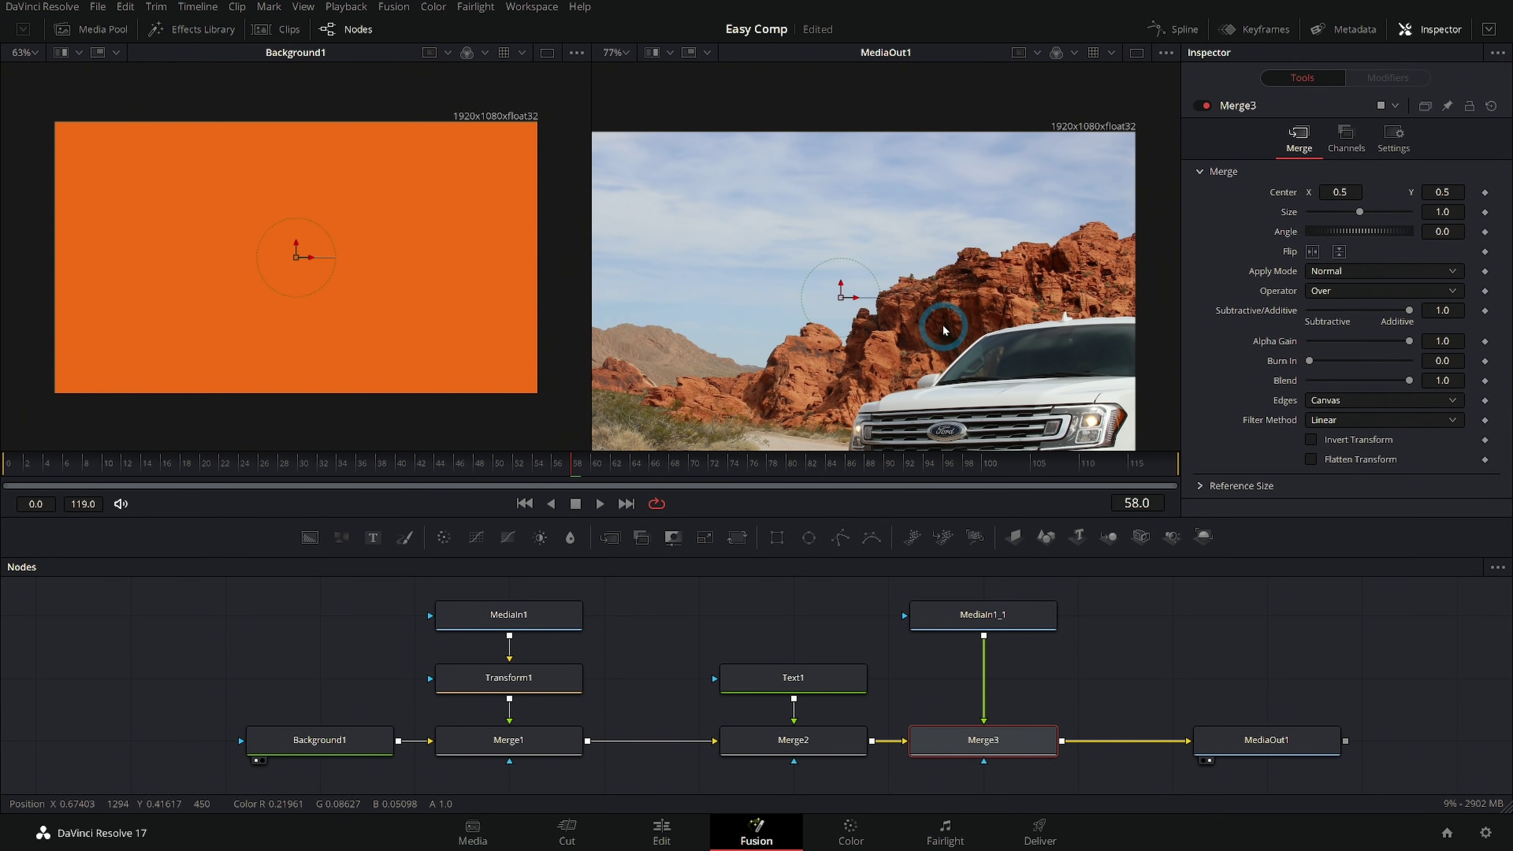
{"action": "key", "text": "ctrl+z"}
{"action": "key", "text": "ctrl+z"}
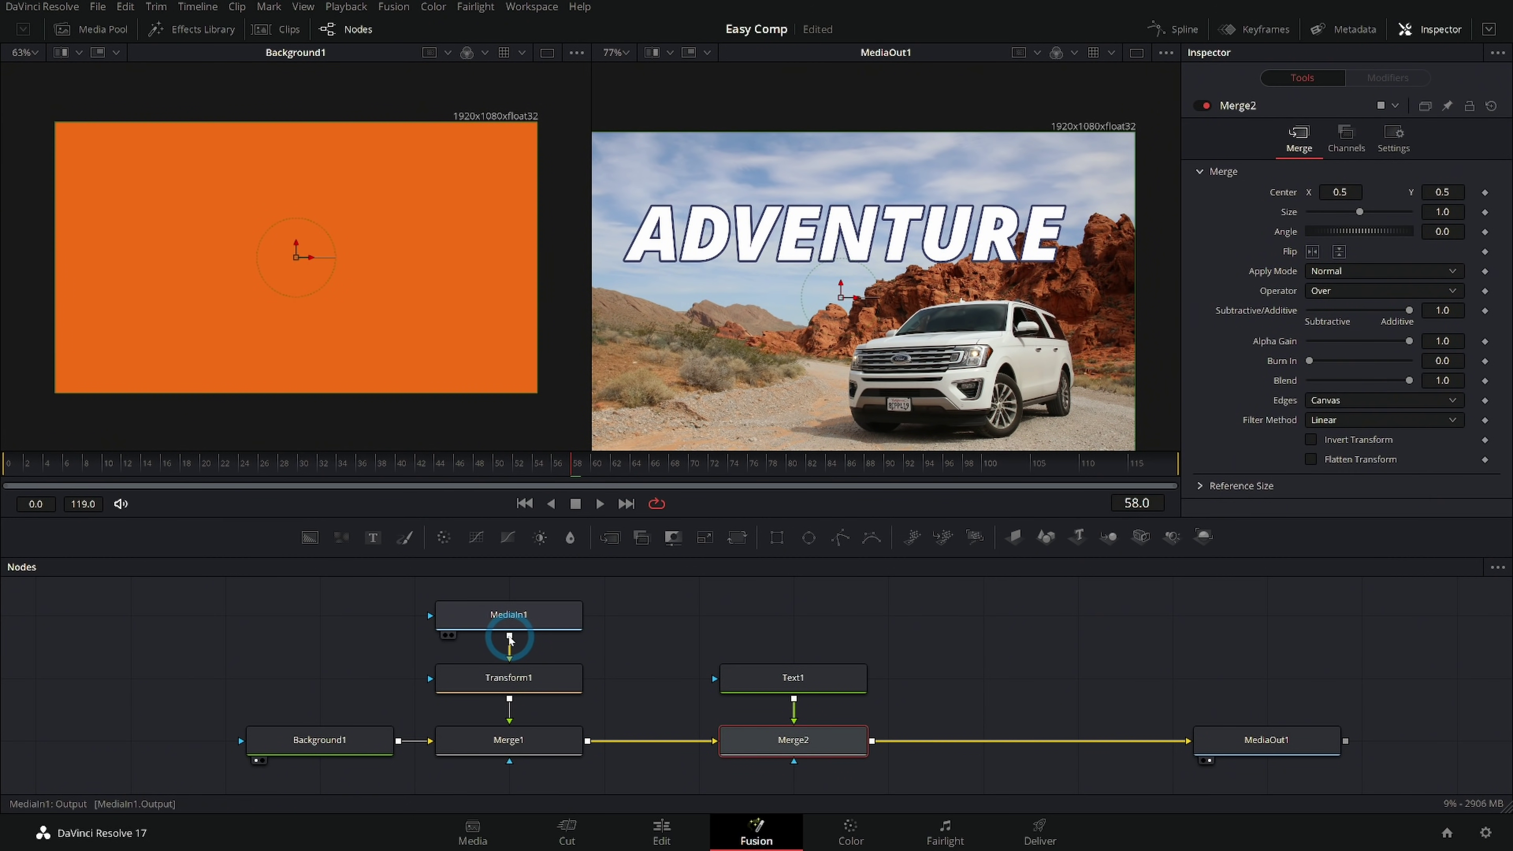
{"action": "left_click_drag", "start_coordinate": [509, 637], "coordinate": [787, 623]}
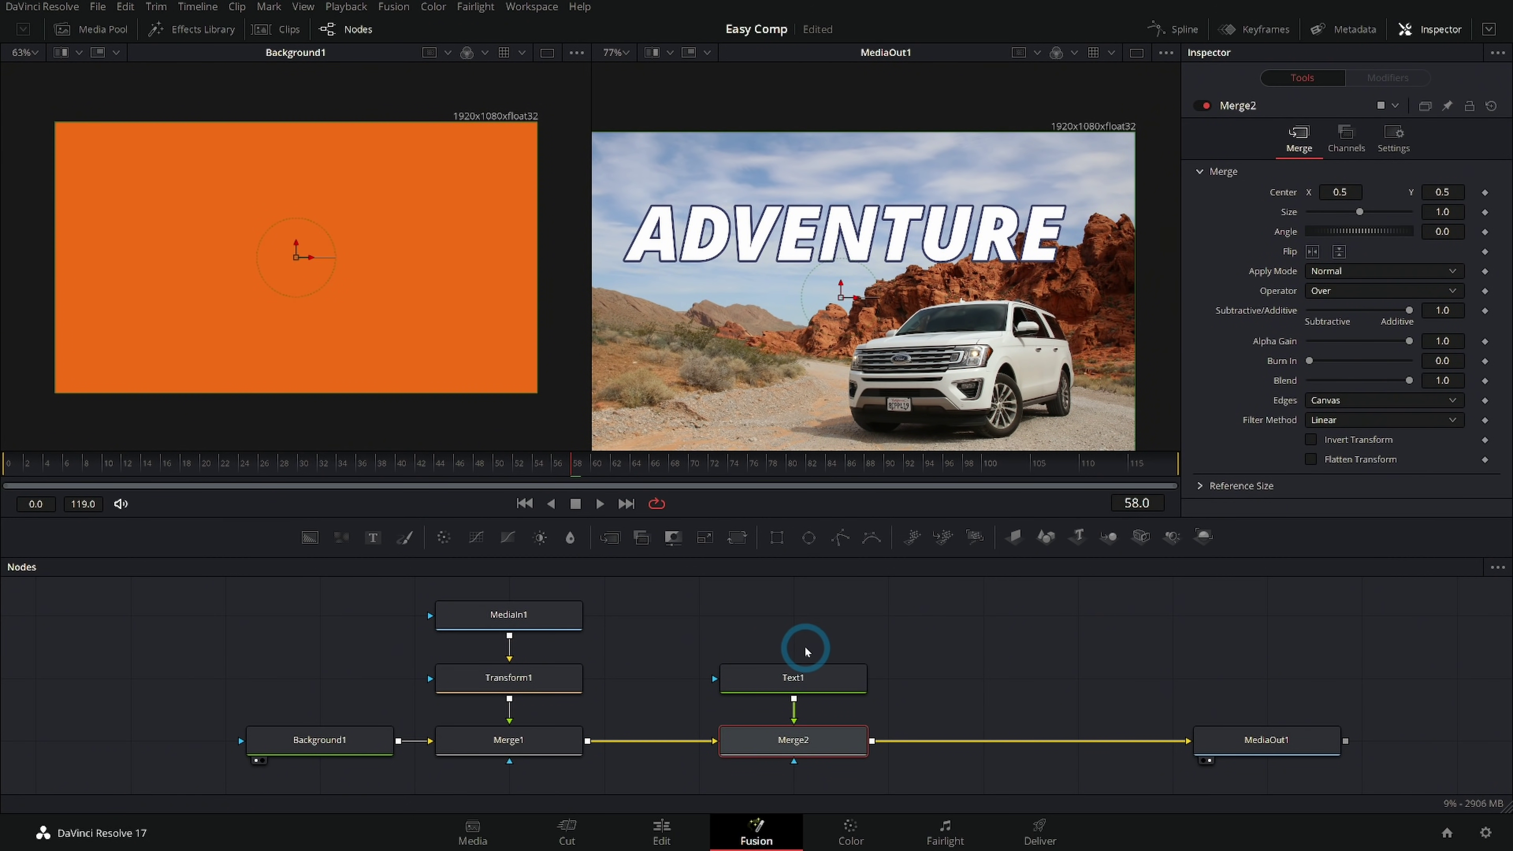
{"action": "left_click", "coordinate": [551, 614]}
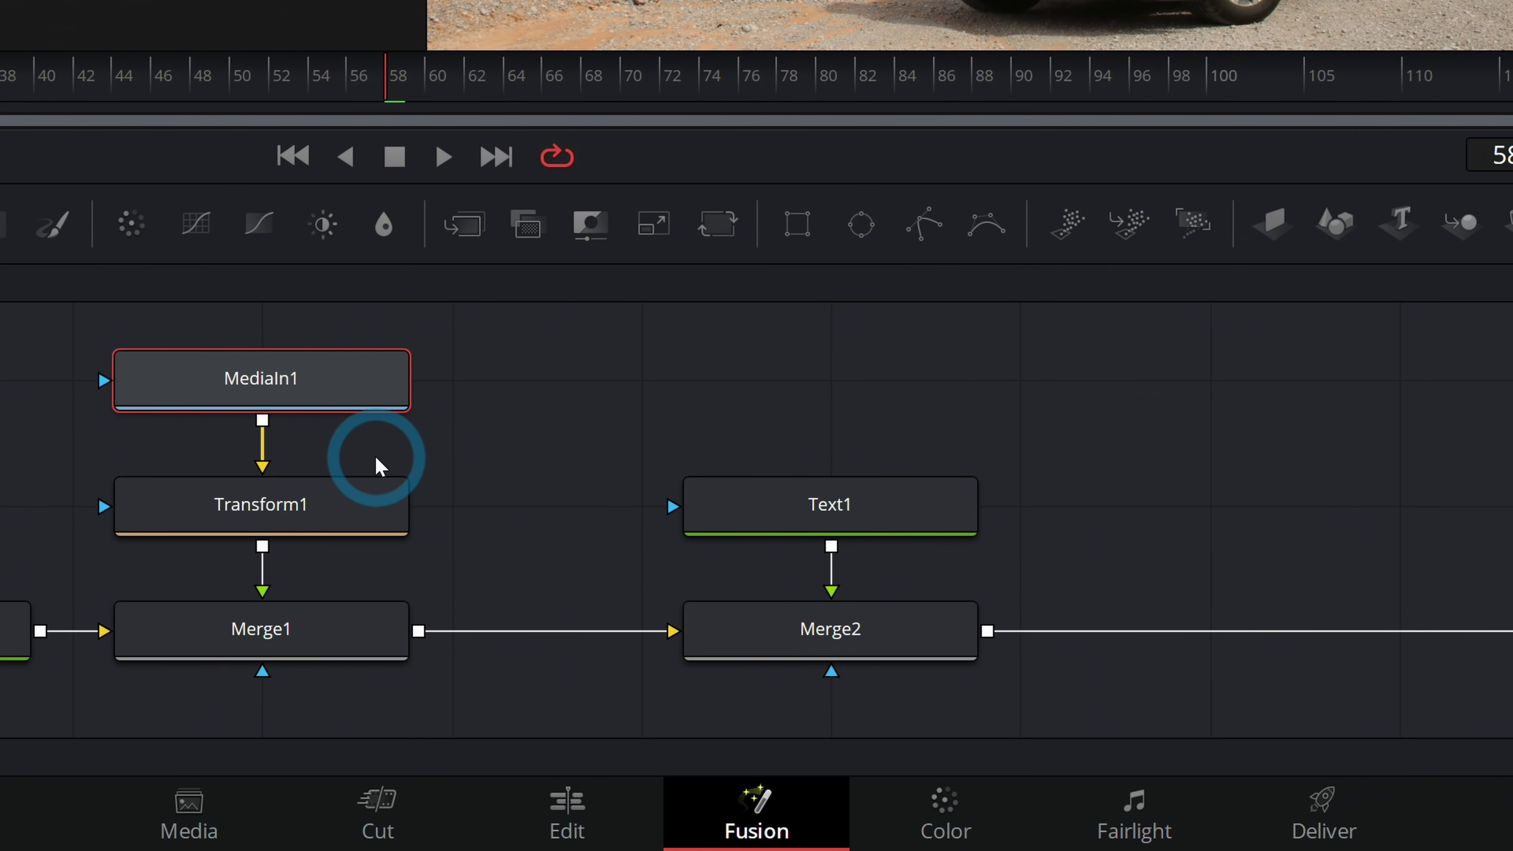
Add Merge3 after Merge2 with Transform1's photo as foreground, feeding MediaOut1.
{"action": "left_click_drag", "start_coordinate": [262, 421], "coordinate": [989, 639]}
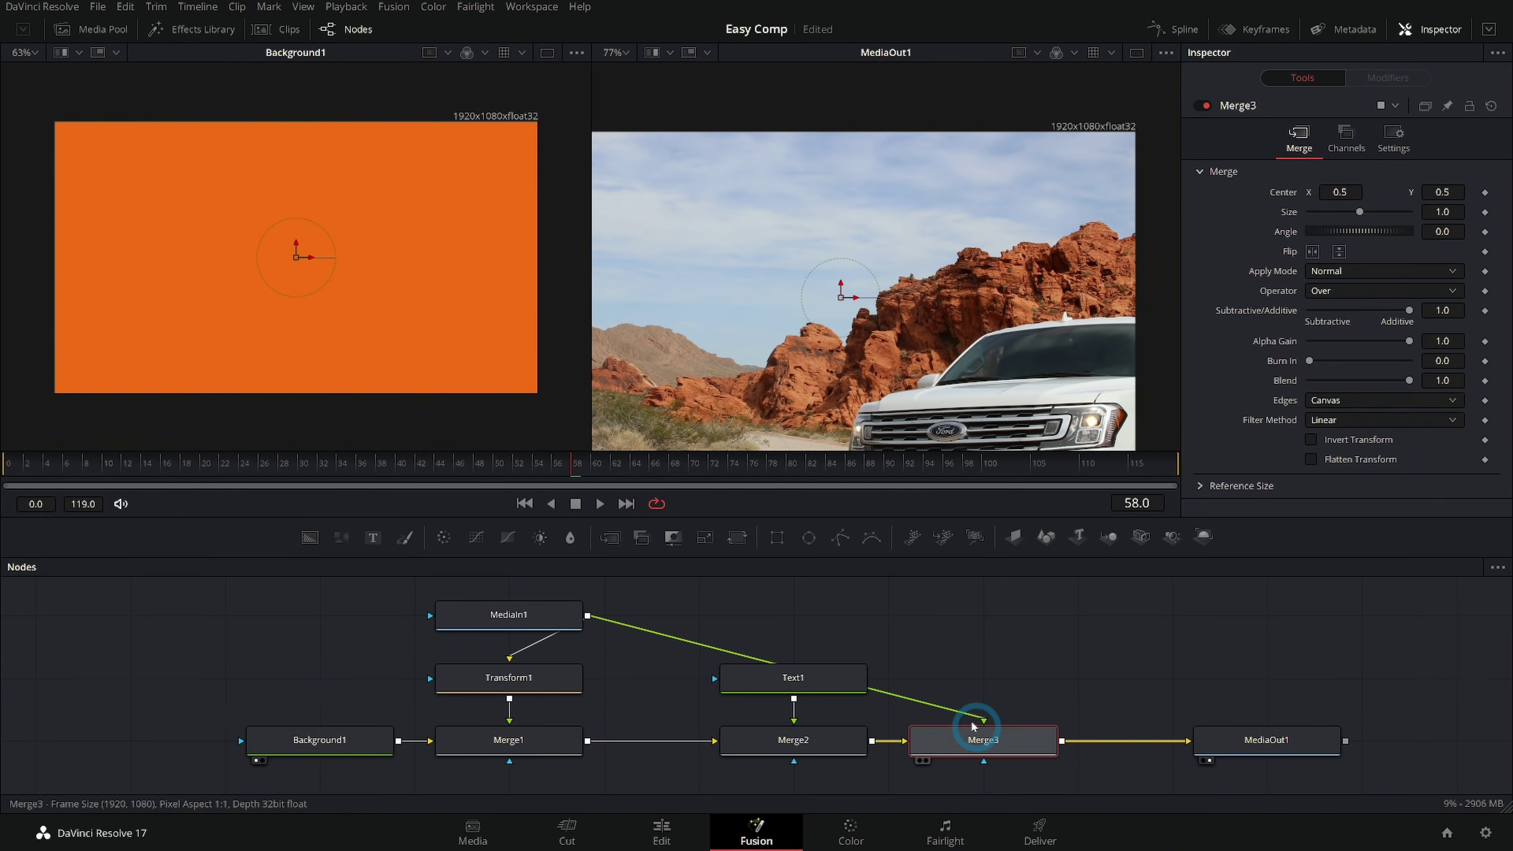
{"action": "left_click", "coordinate": [1045, 0]}
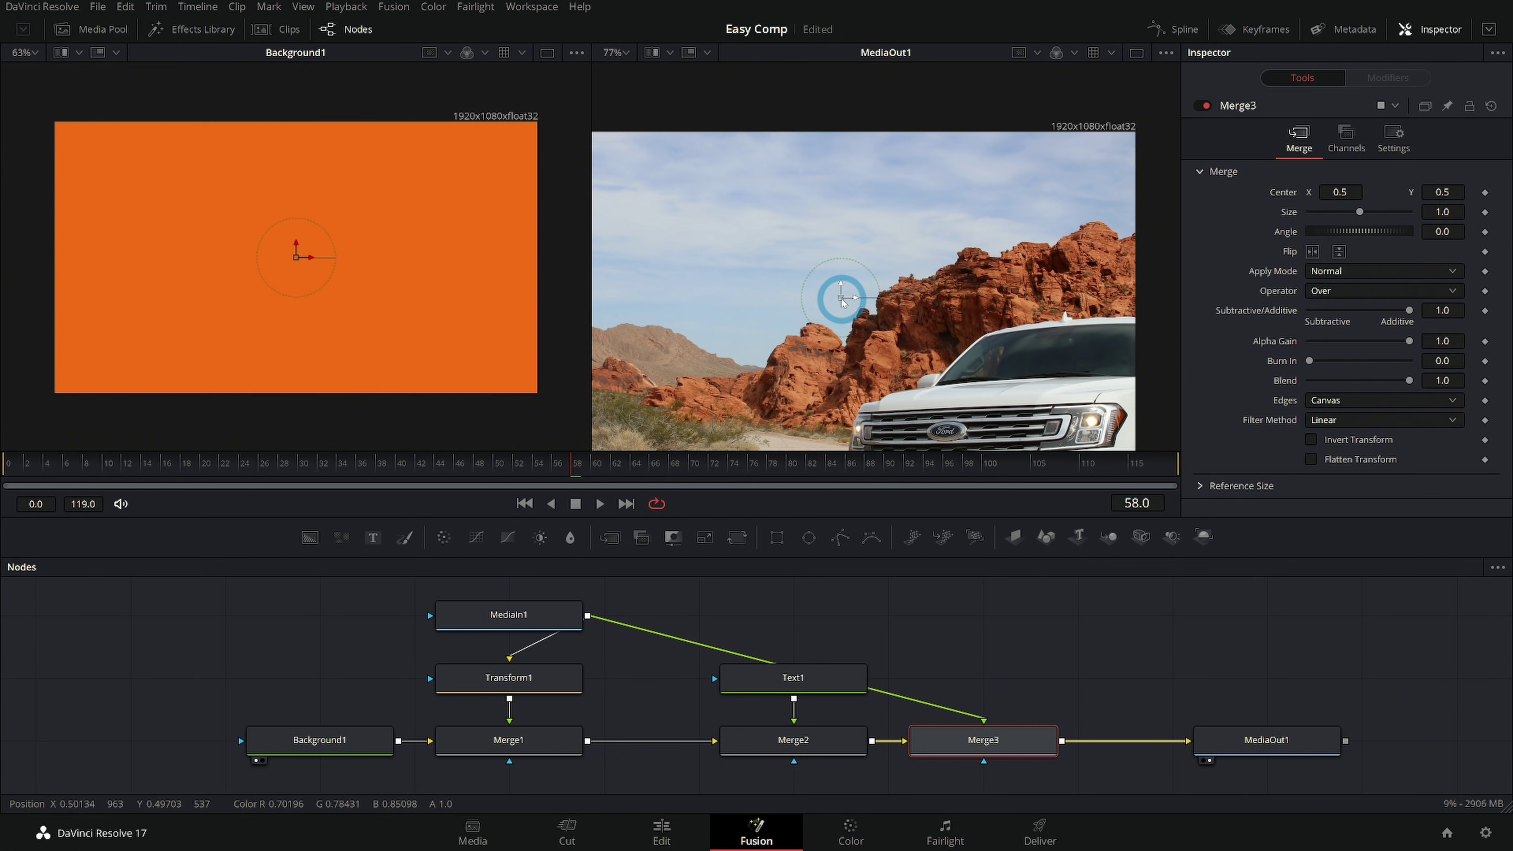
{"action": "left_click_drag", "start_coordinate": [841, 301], "coordinate": [373, 315]}
{"action": "key", "text": "ctrl+z"}
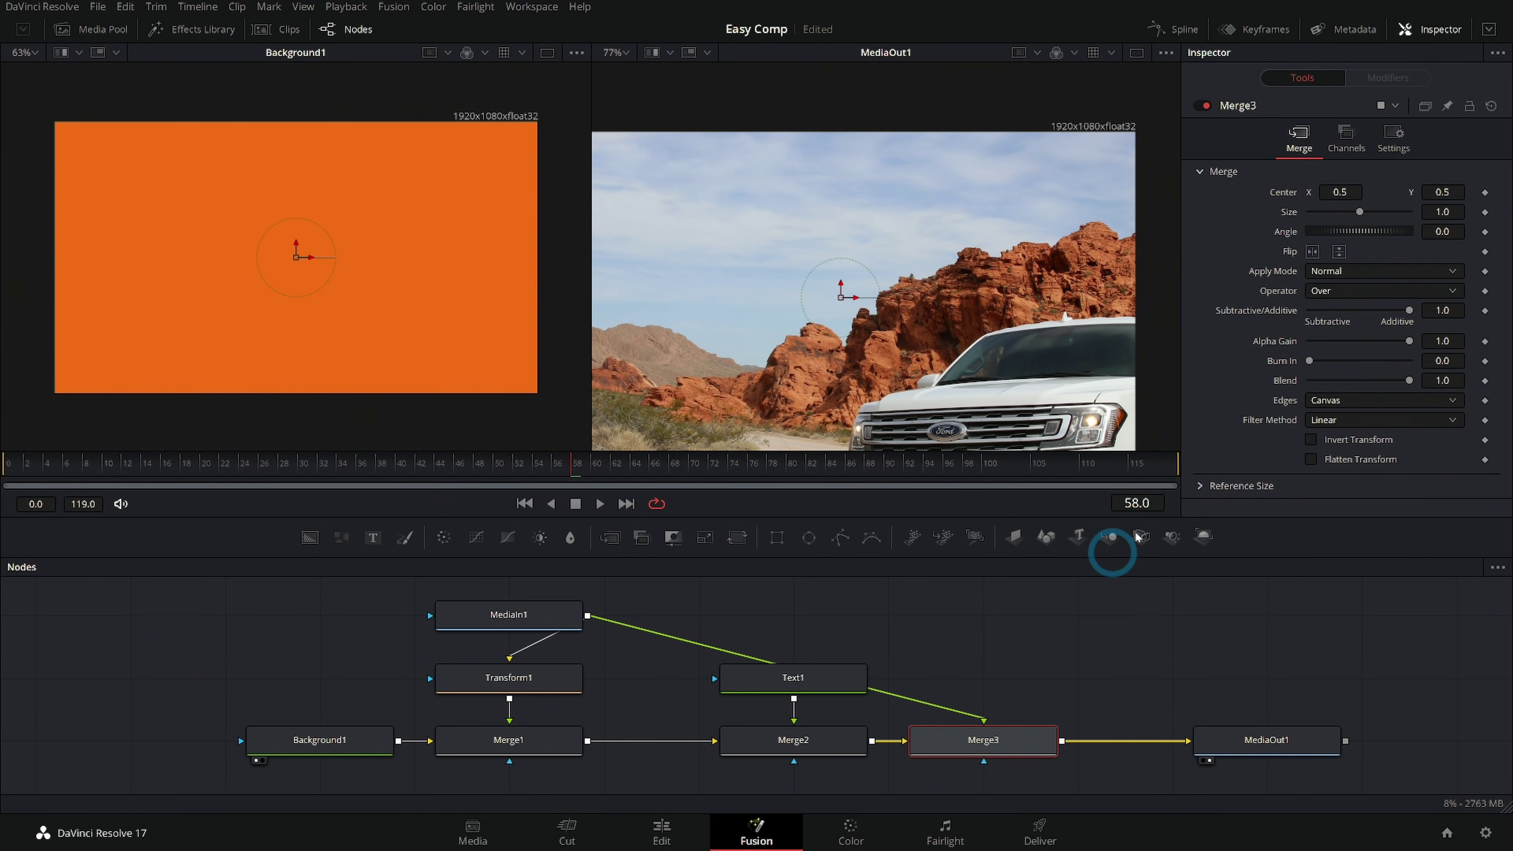
{"action": "left_click", "coordinate": [1063, 366]}
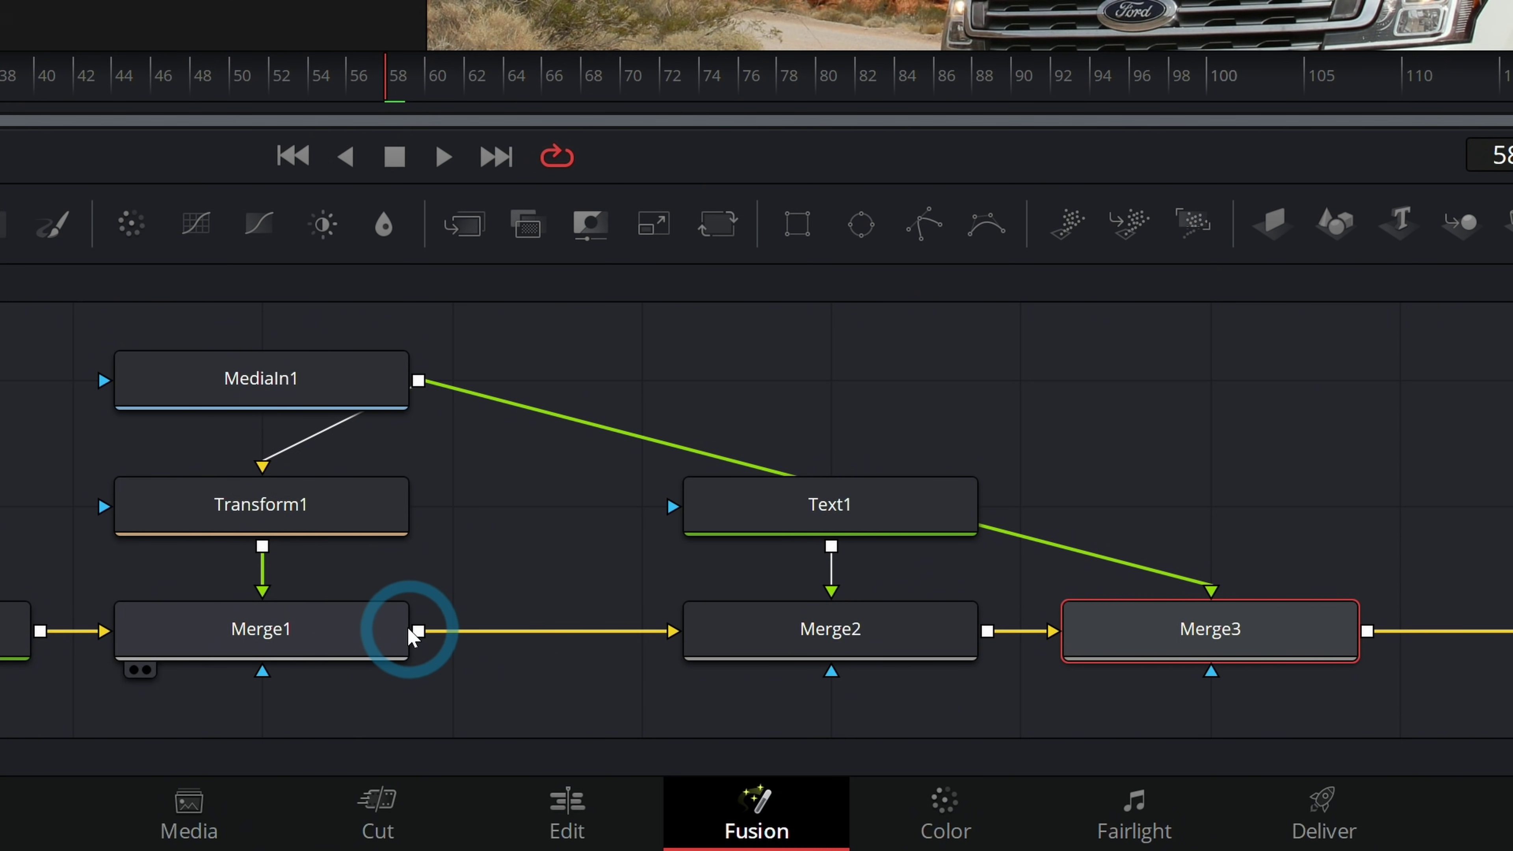
{"action": "left_click_drag", "start_coordinate": [263, 547], "coordinate": [524, 593]}
{"action": "left_click_drag", "start_coordinate": [1212, 588], "coordinate": [1158, 564]}
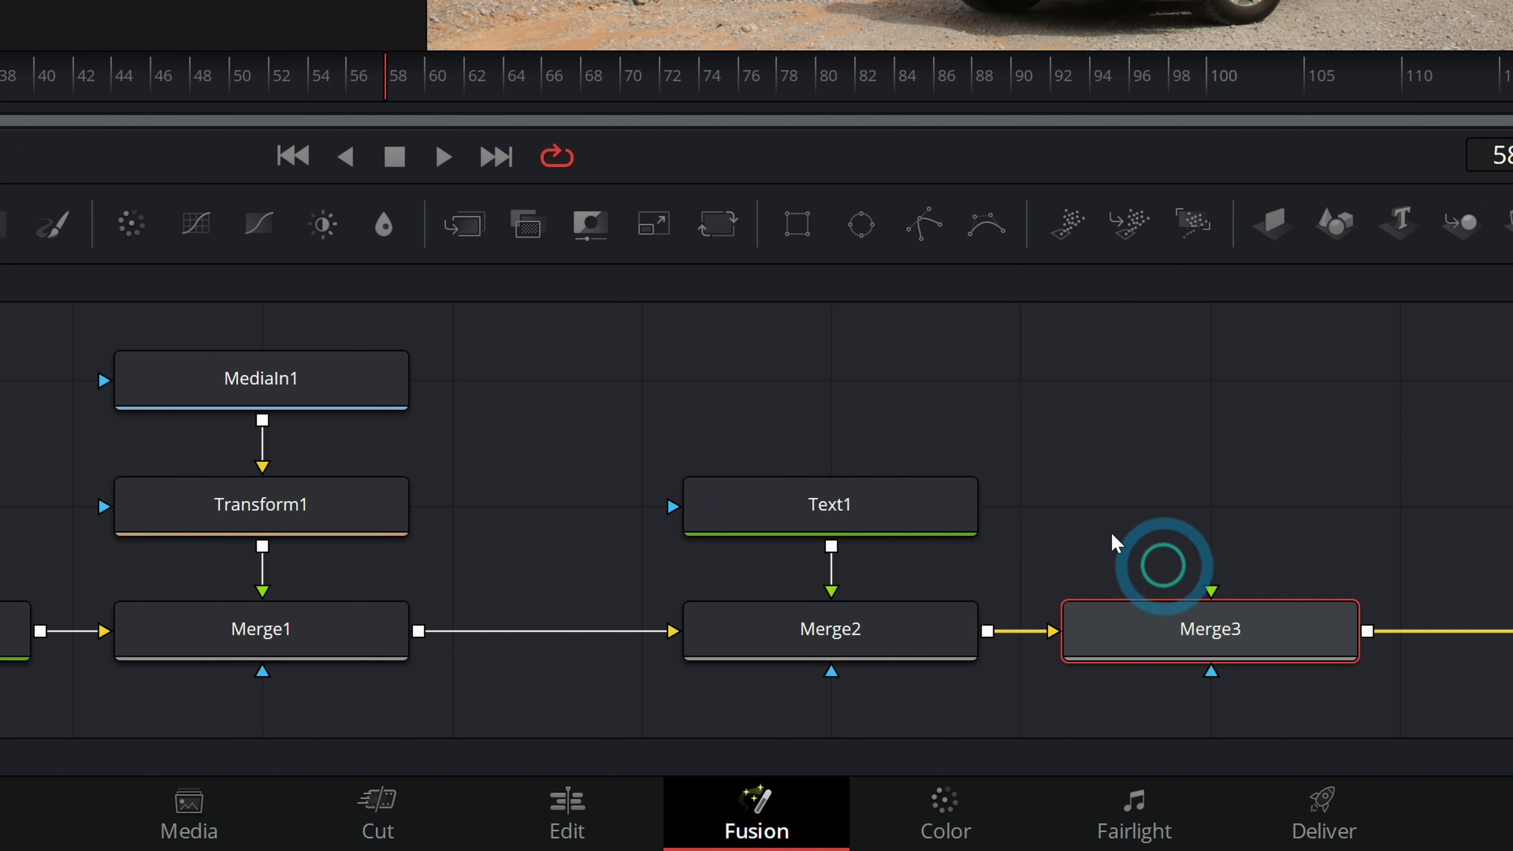
{"action": "left_click_drag", "start_coordinate": [263, 547], "coordinate": [1215, 637]}
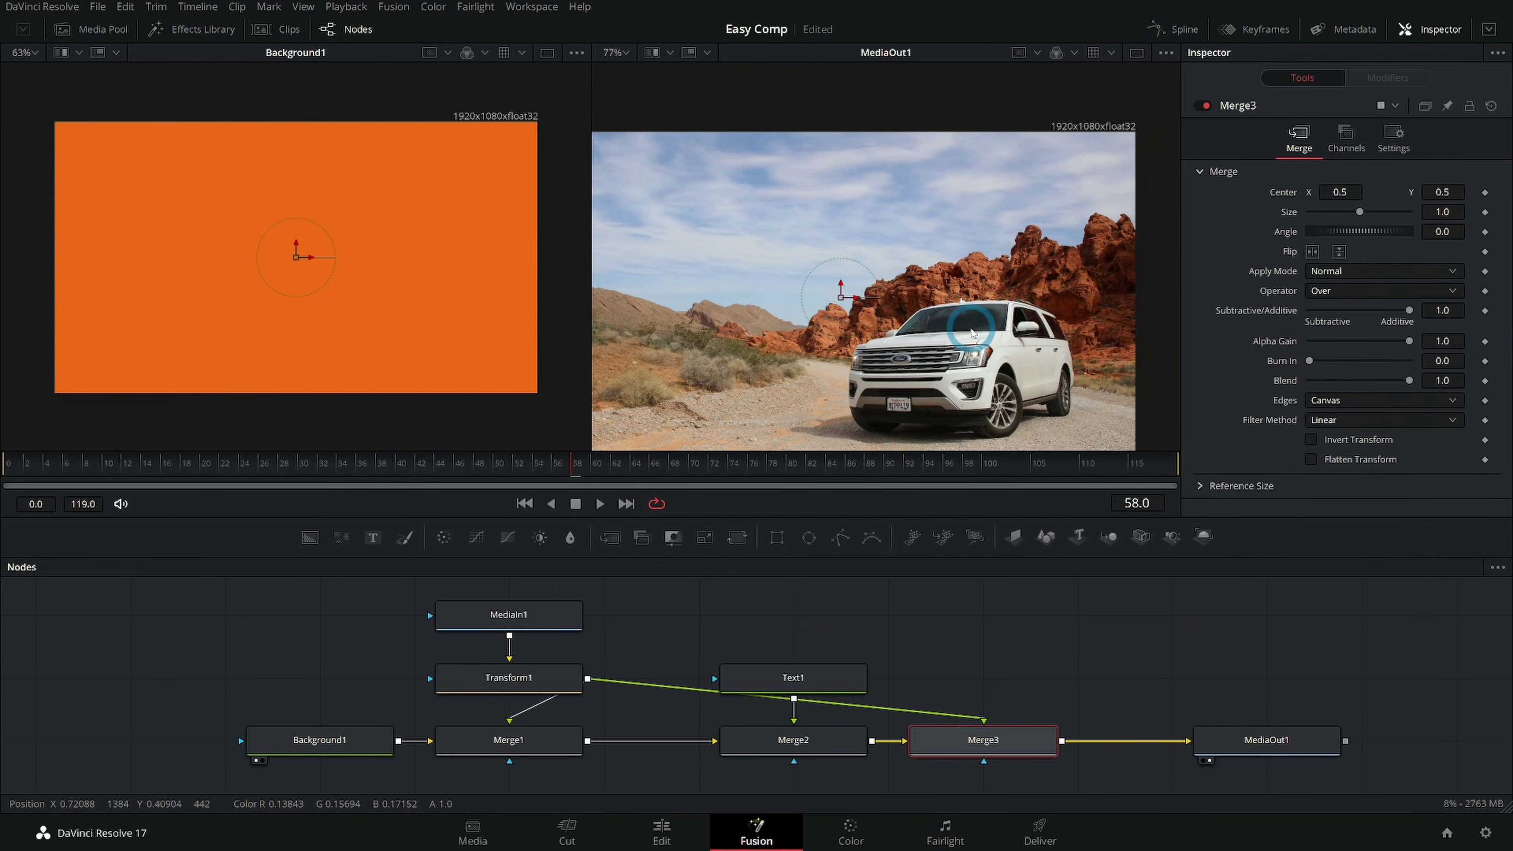
Toggle Merge3 on and off to compare, leaving it on so the title is hidden.
{"action": "left_click", "coordinate": [1199, 105]}
{"action": "left_click", "coordinate": [1200, 105]}
{"action": "left_click", "coordinate": [1199, 106]}
{"action": "left_click", "coordinate": [1201, 106]}
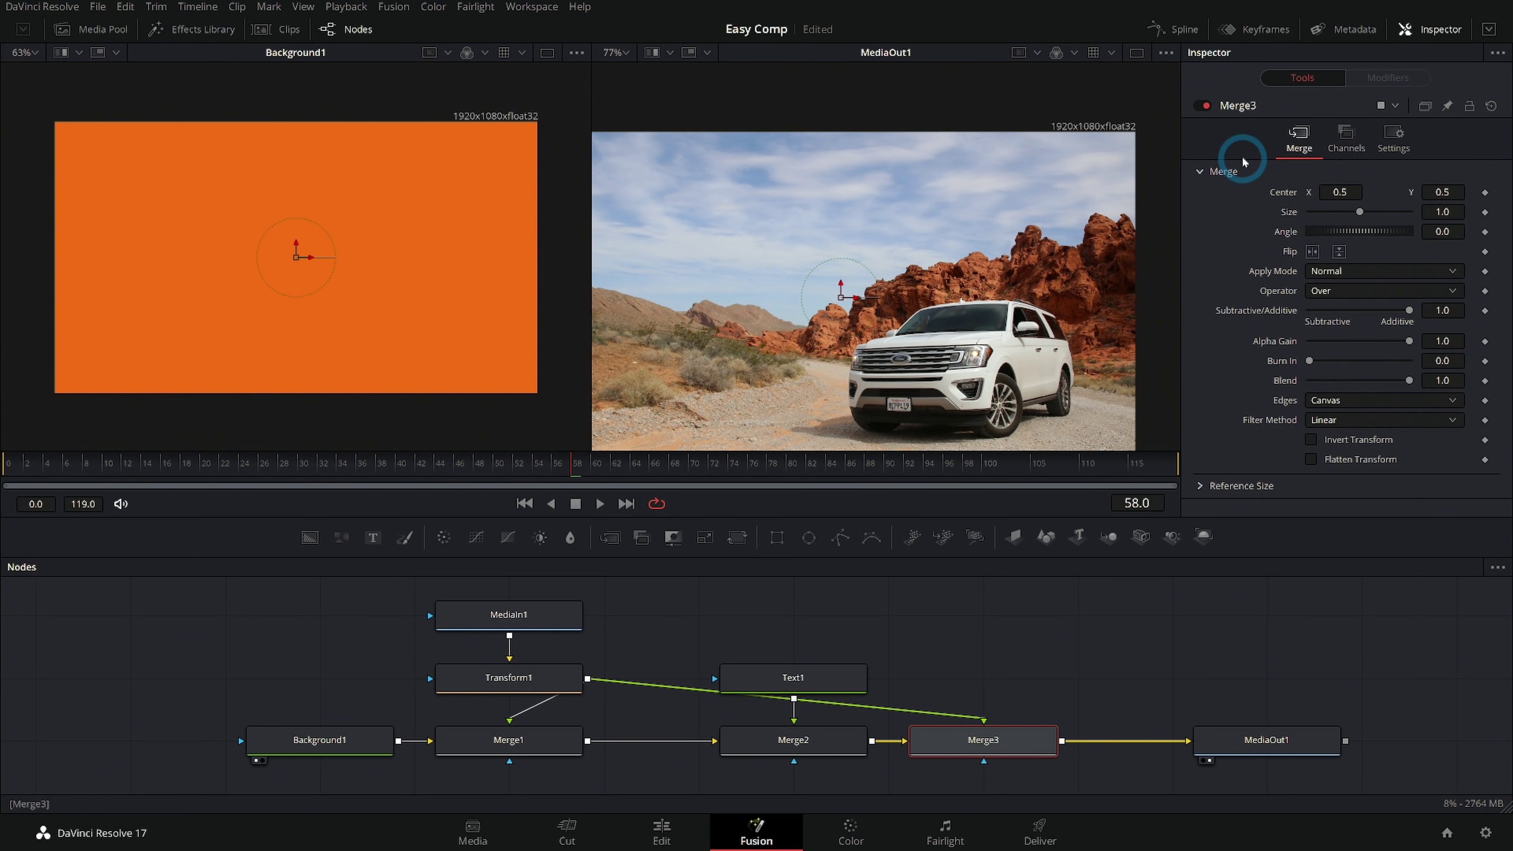
{"action": "left_click", "coordinate": [1205, 106]}
{"action": "left_click", "coordinate": [1205, 106]}
{"action": "left_click", "coordinate": [947, 199]}
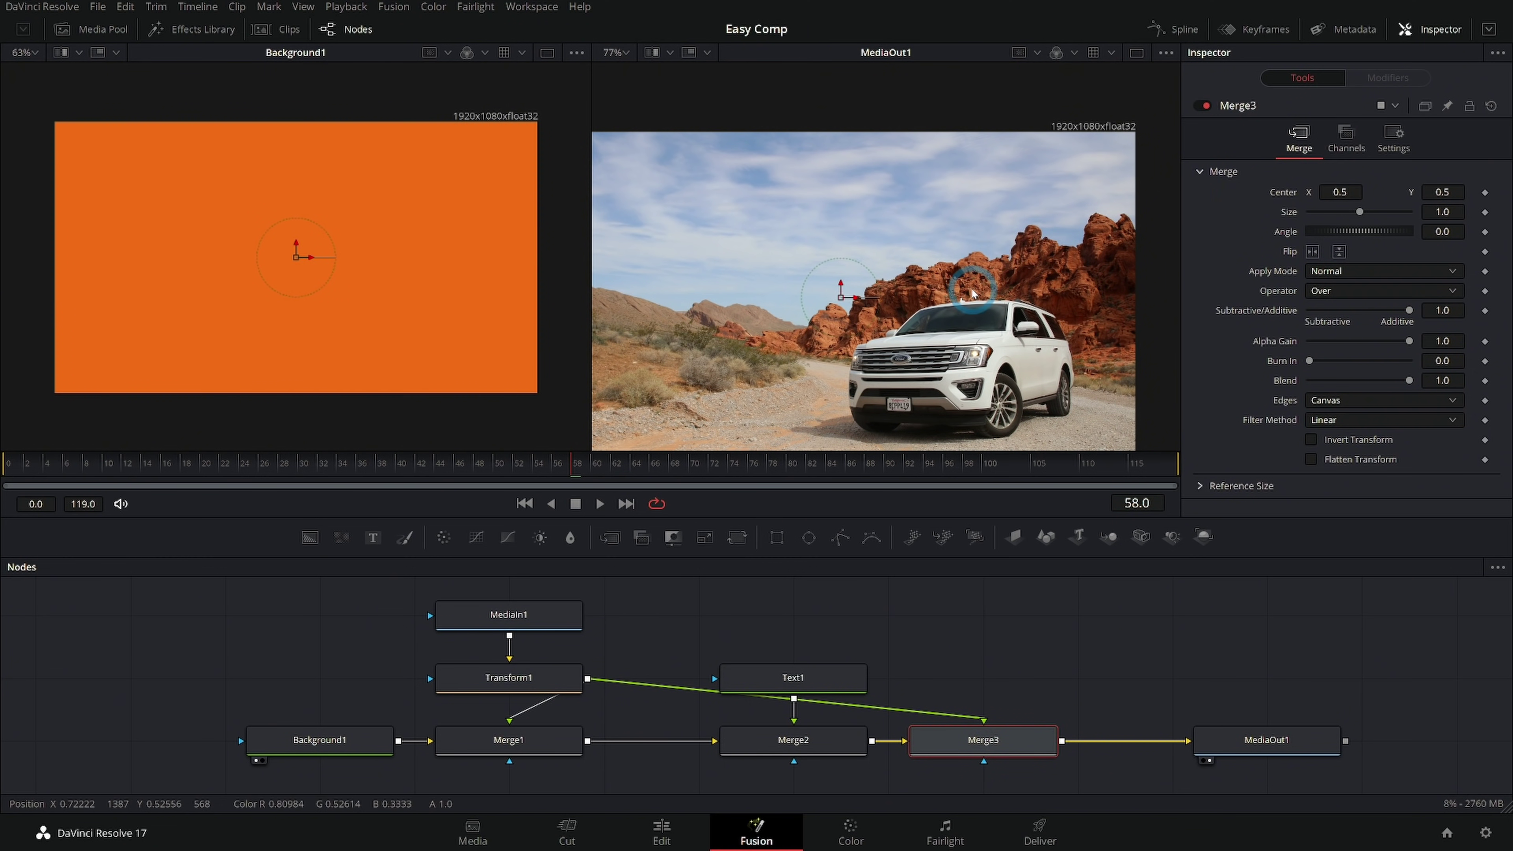
{"action": "left_click", "coordinate": [1001, 632]}
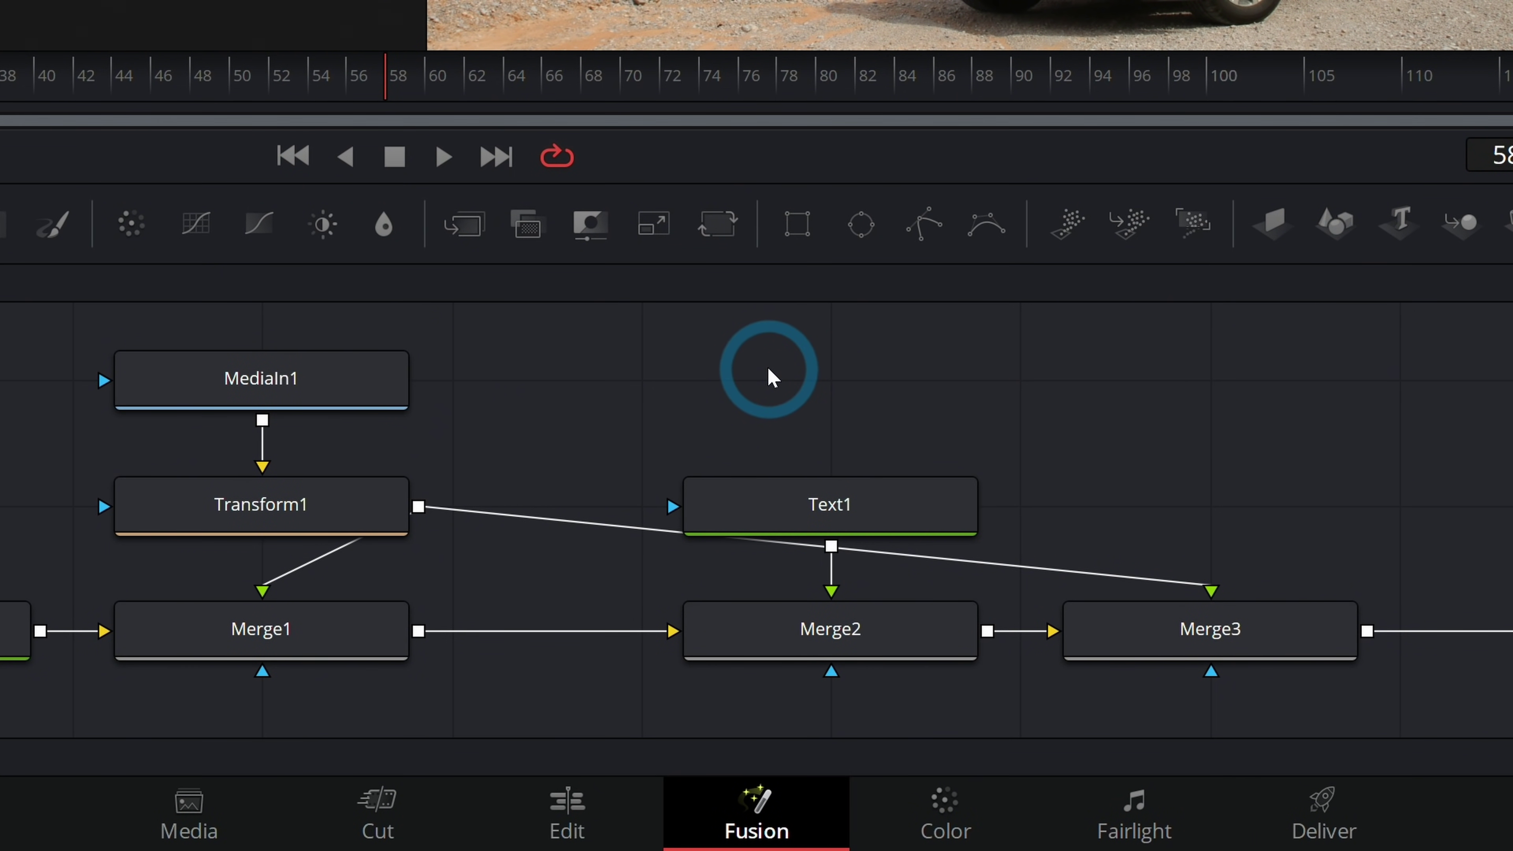
Add a Delta Keyer via tool search and route Transform1 through it into Merge3's foreground.
{"action": "key", "text": "shift+space"}
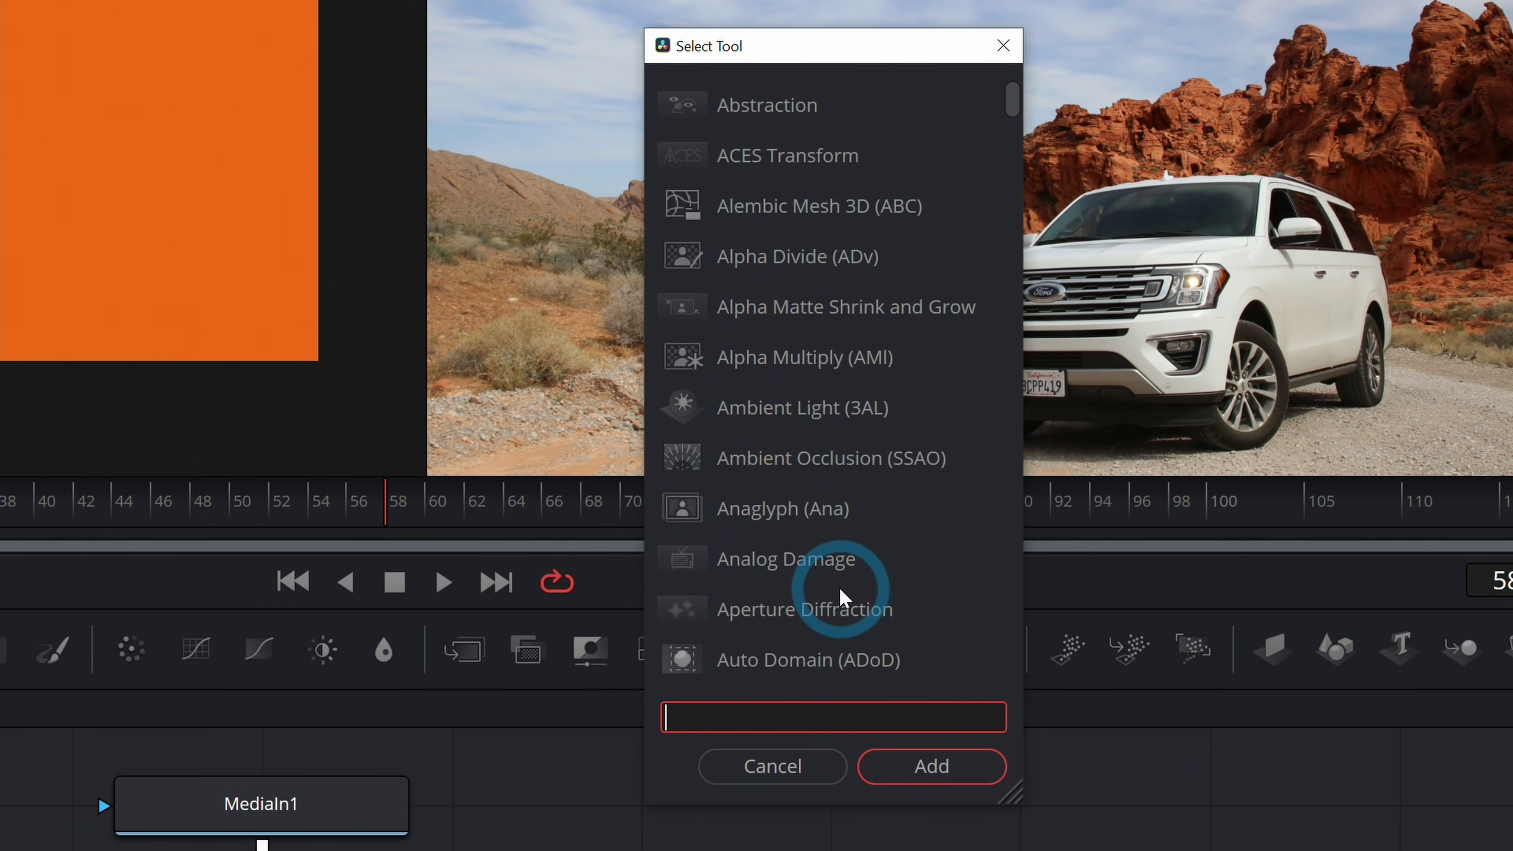
{"action": "type", "text": "keyt"}
{"action": "key", "text": "BackSpace"}
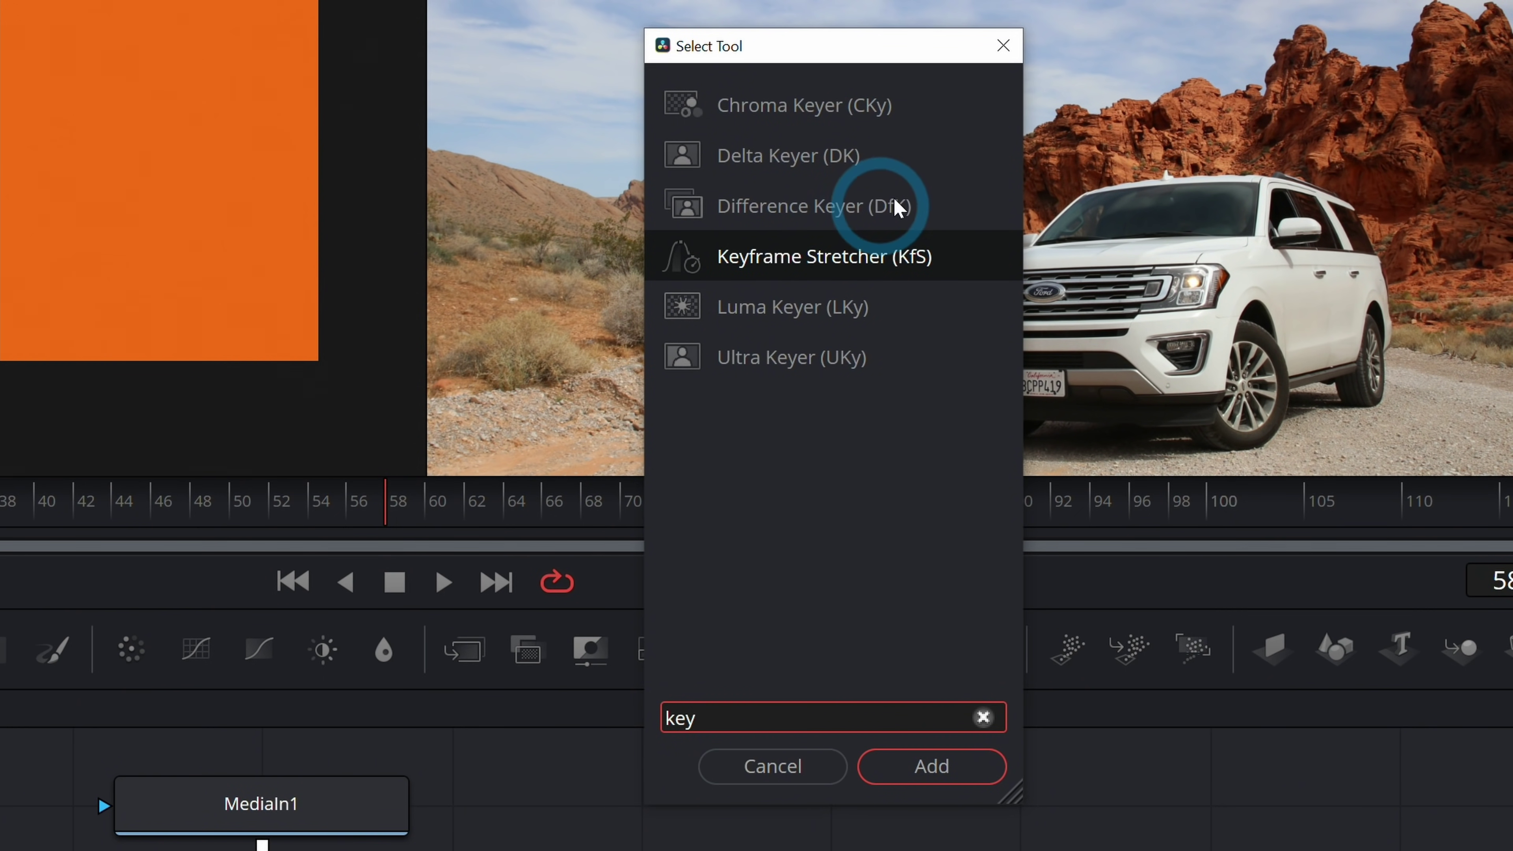
{"action": "left_click", "coordinate": [795, 156]}
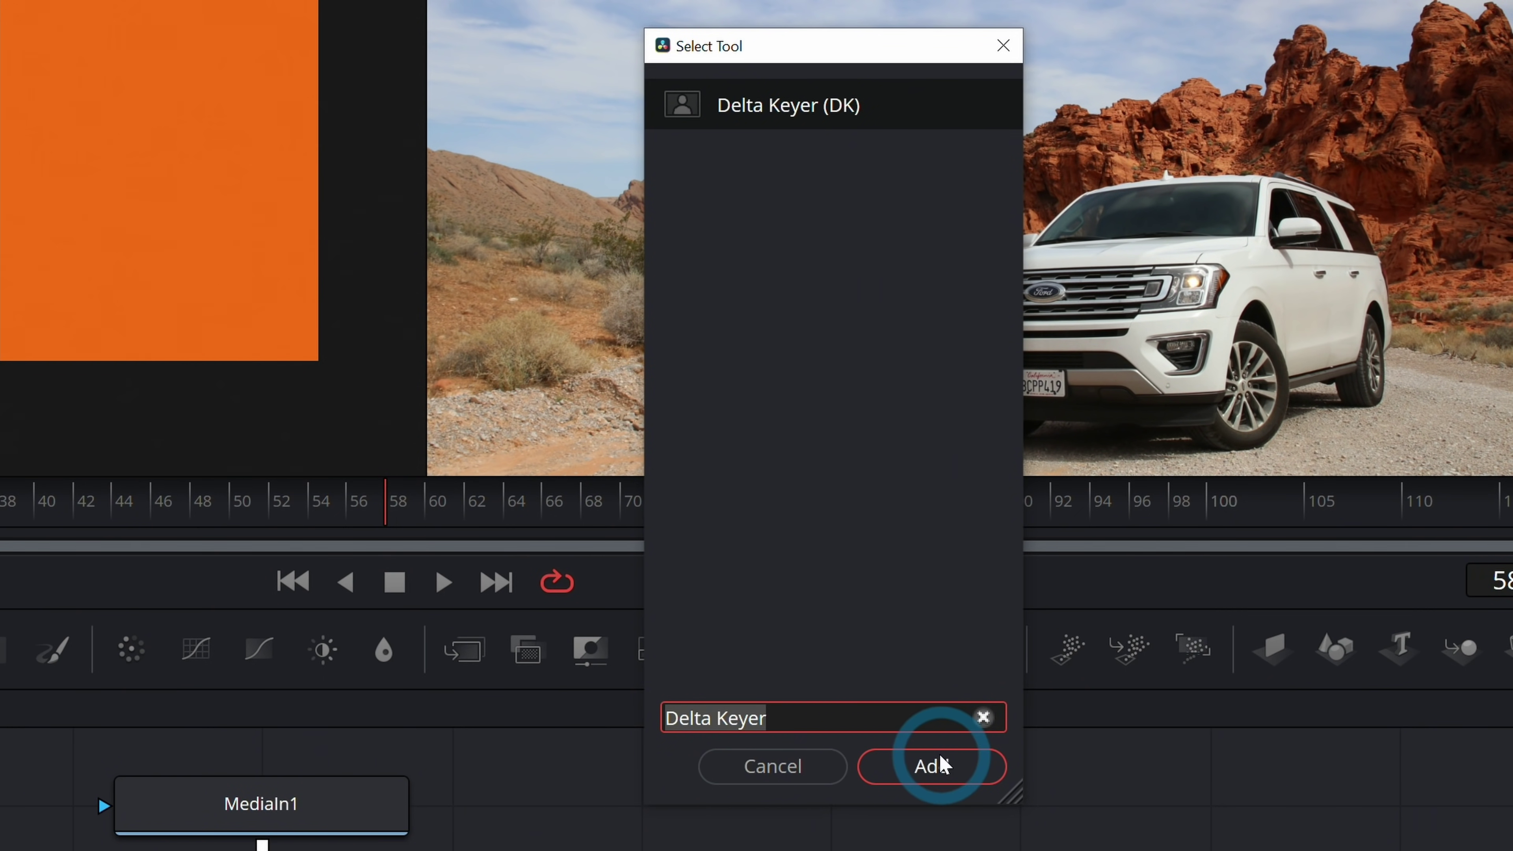
{"action": "left_click", "coordinate": [934, 767]}
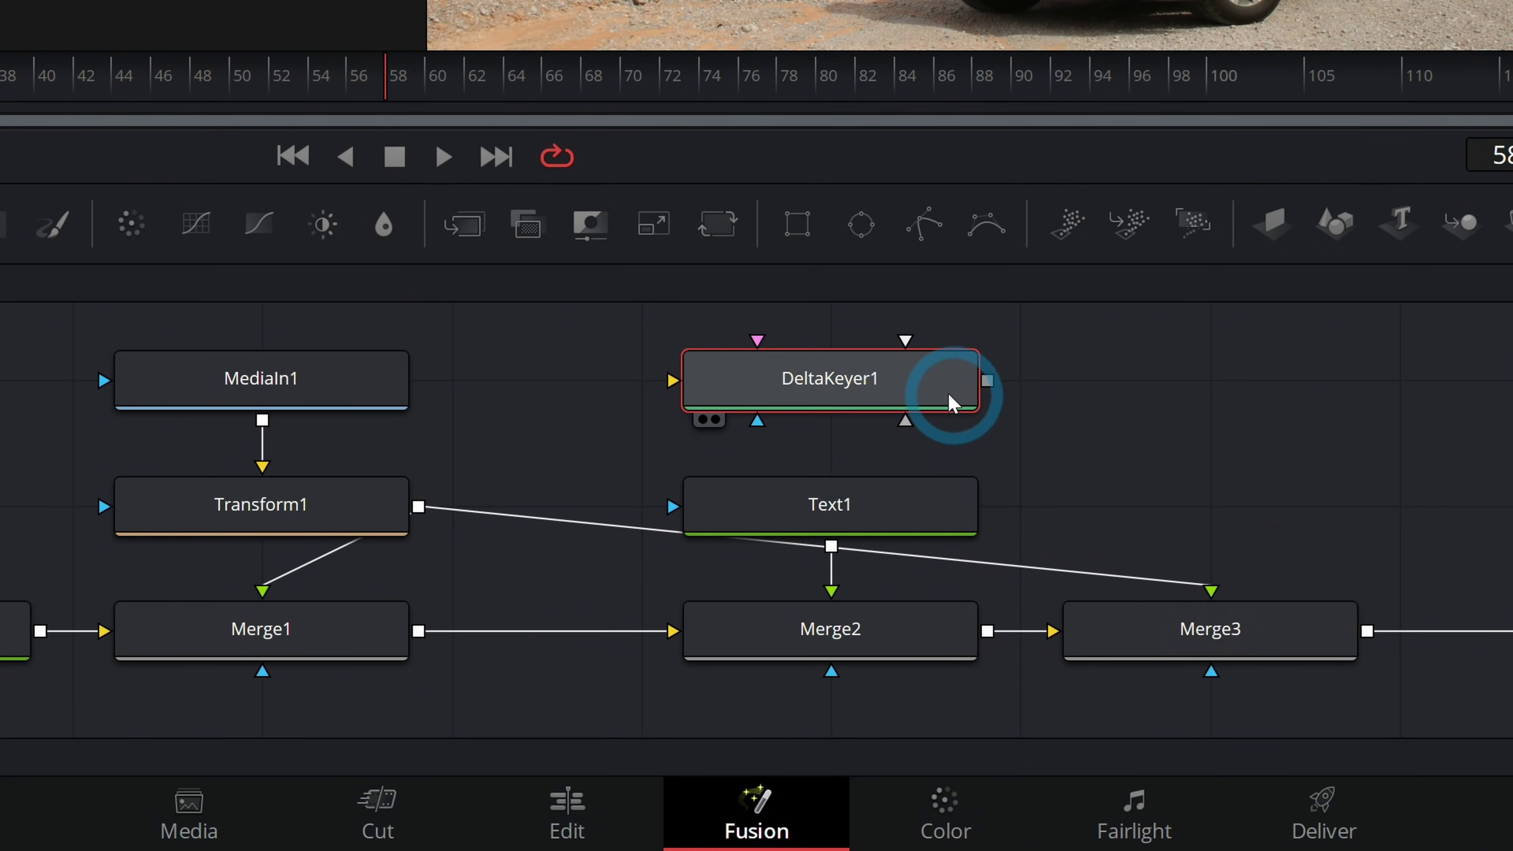
{"action": "left_click_drag", "start_coordinate": [861, 834], "coordinate": [1209, 825]}
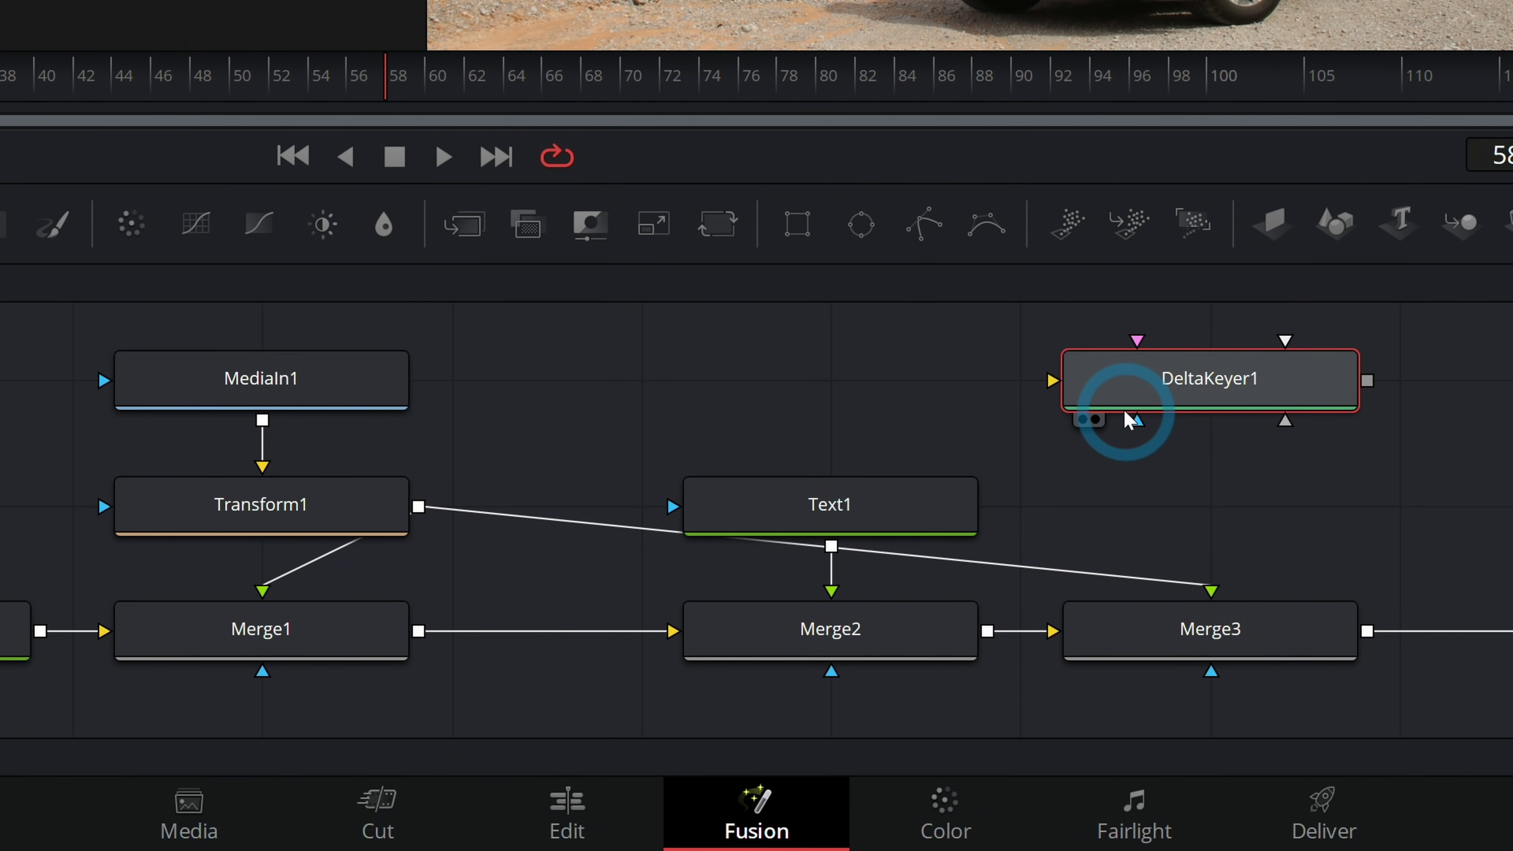
{"action": "left_click_drag", "start_coordinate": [1171, 618], "coordinate": [1108, 400]}
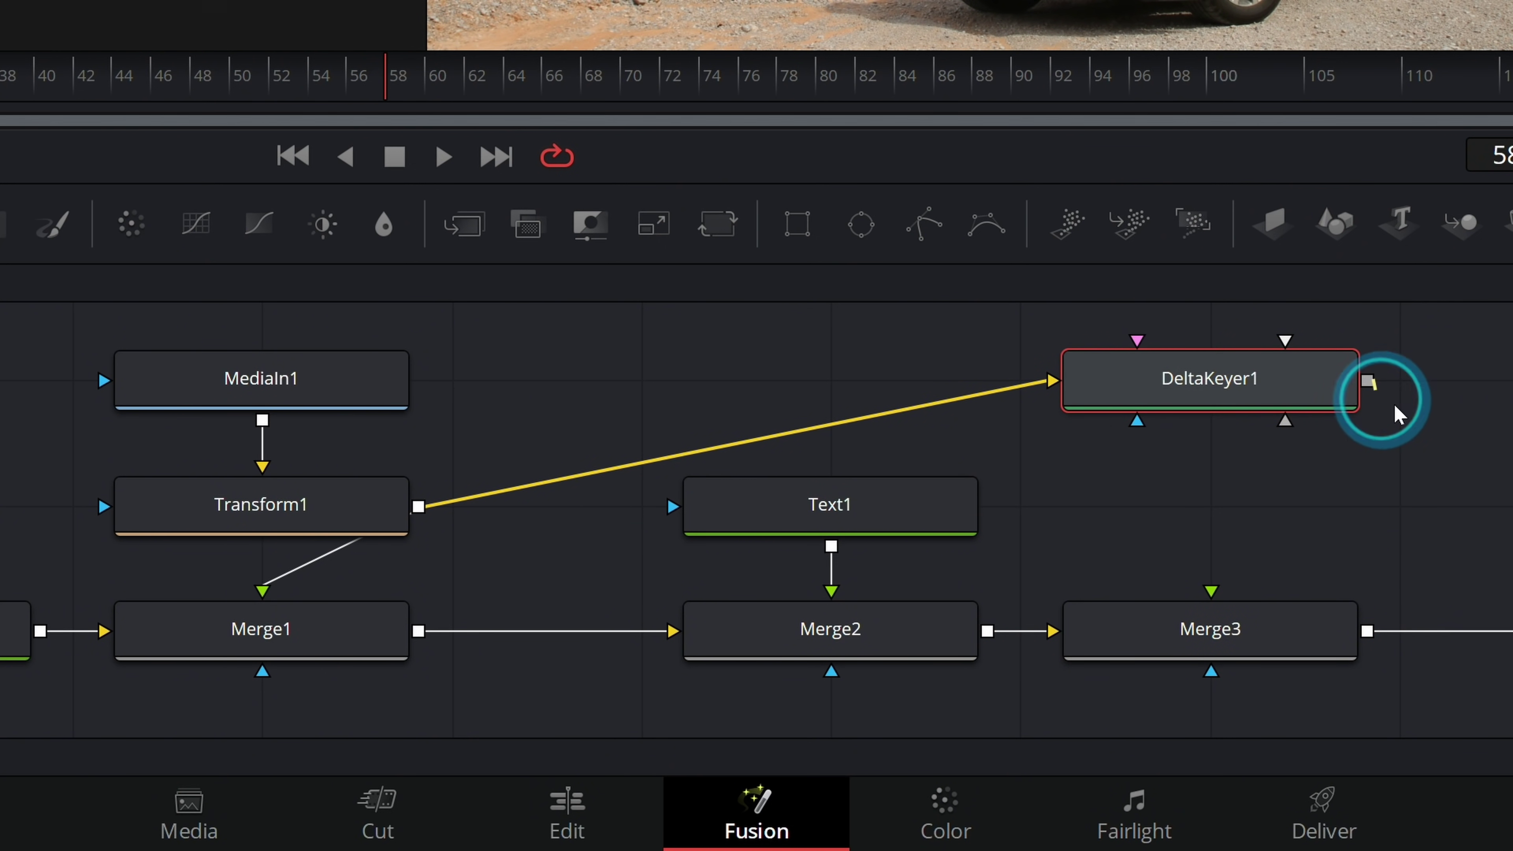
{"action": "left_click_drag", "start_coordinate": [1396, 413], "coordinate": [1276, 625]}
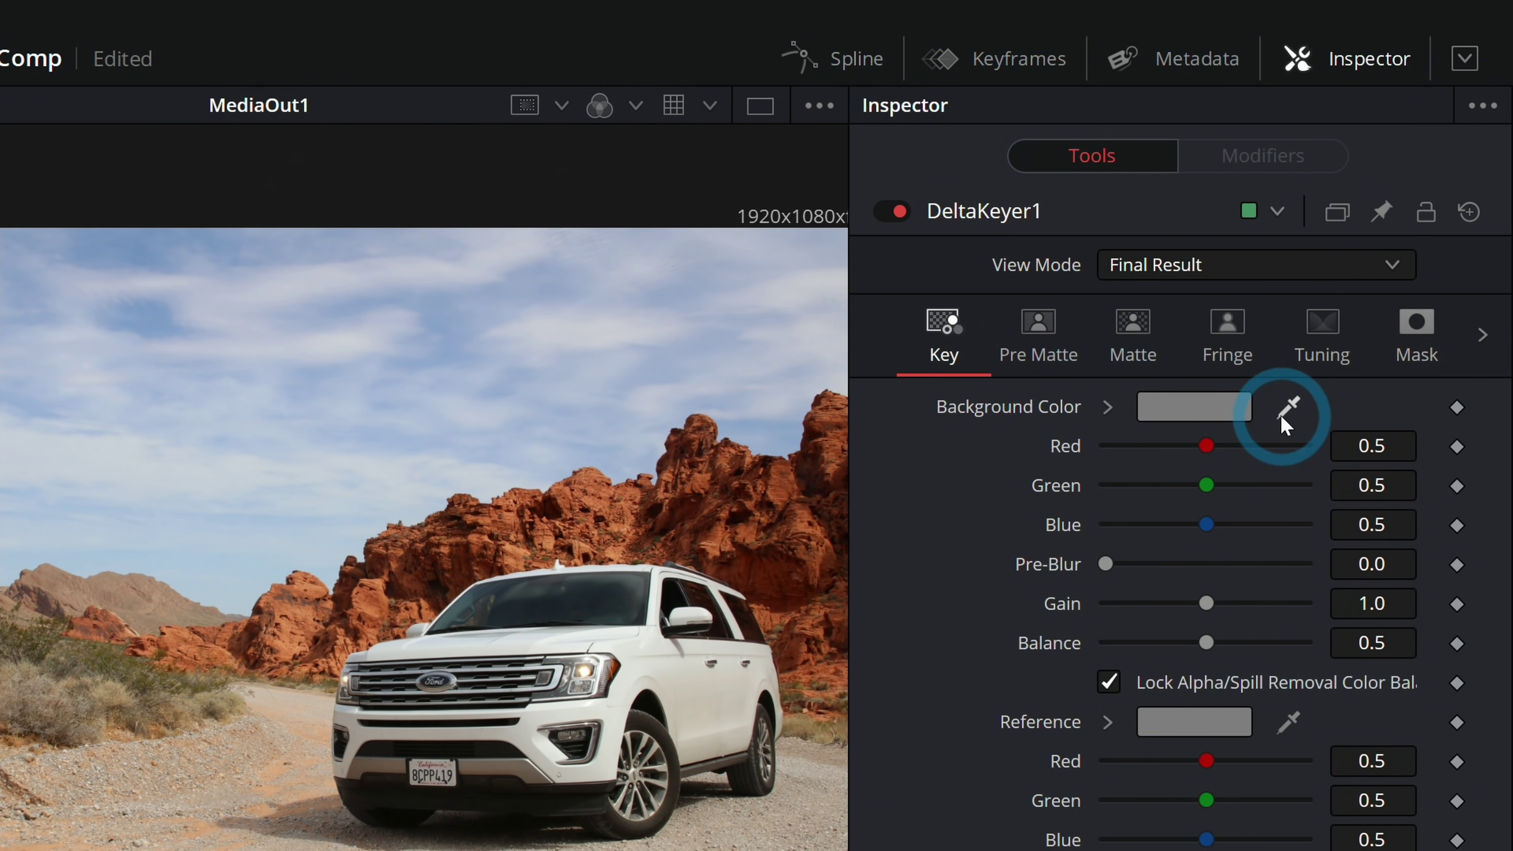
Sample the pale sky as the Delta Keyer's background colour.
{"action": "left_click_drag", "start_coordinate": [1287, 408], "coordinate": [530, 372]}
{"action": "scroll", "coordinate": [733, 464], "scroll_direction": "up", "scroll_amount": 6}
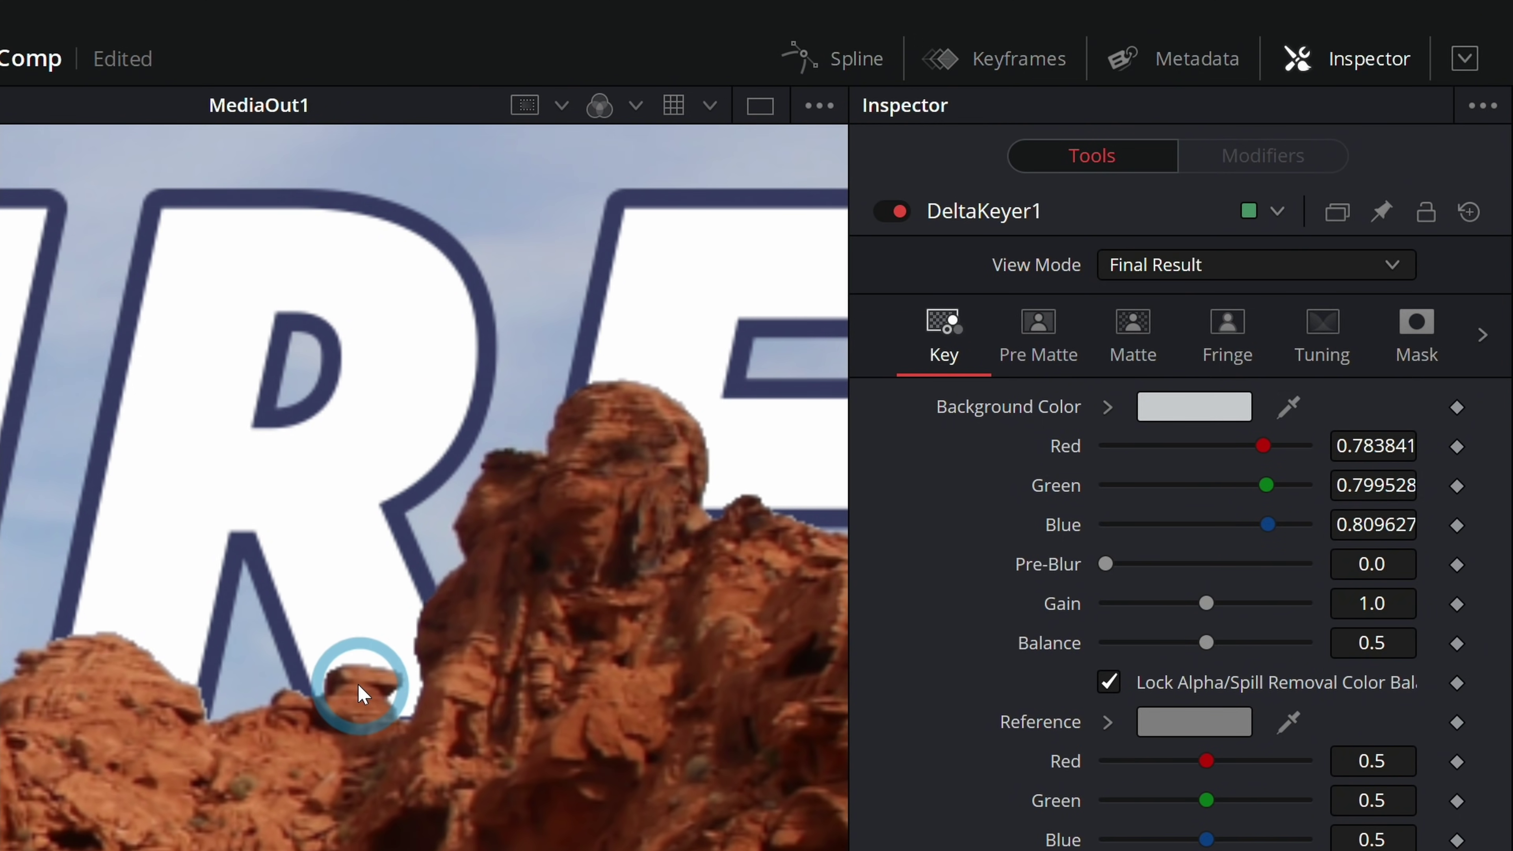
{"action": "scroll", "coordinate": [692, 354], "scroll_direction": "down", "scroll_amount": 5}
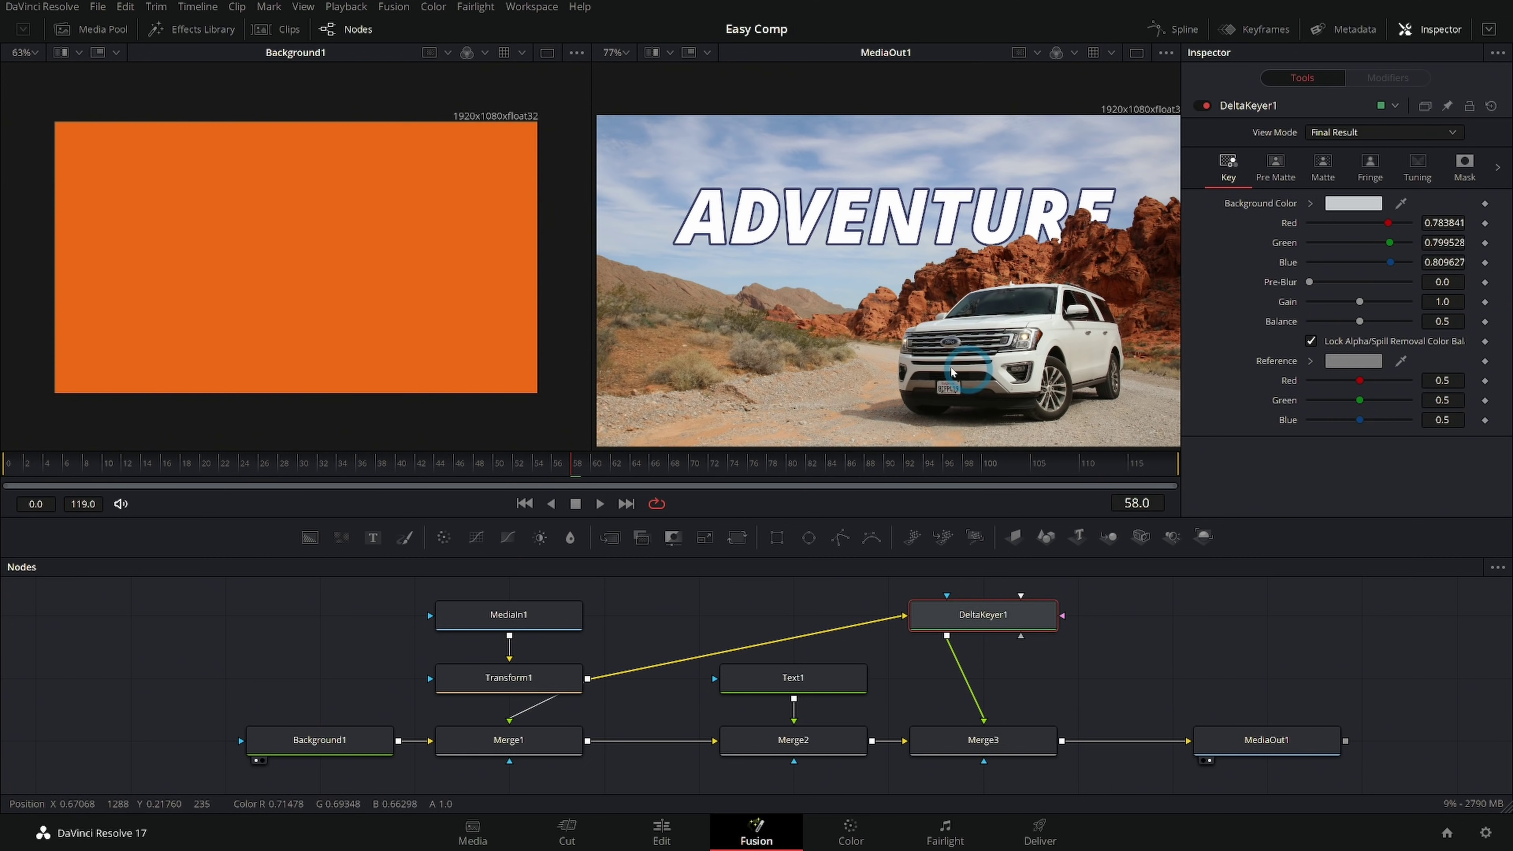
View DeltaKeyer1 in the left viewer, fit the frame, and play back to check the key.
{"action": "key", "text": "1"}
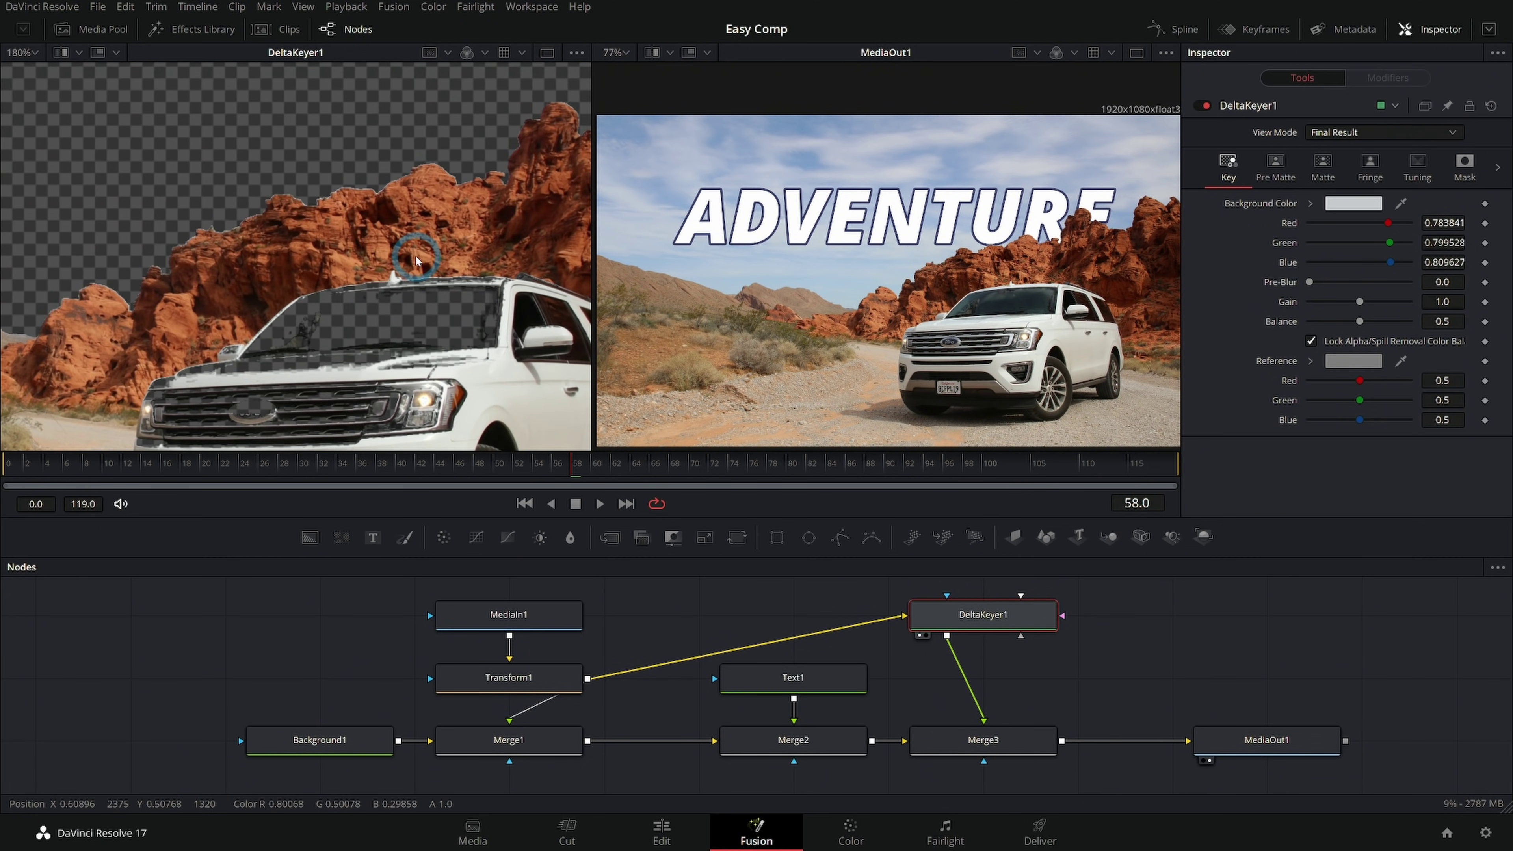
{"action": "scroll", "coordinate": [415, 256], "scroll_direction": "up", "scroll_amount": 5}
{"action": "scroll", "coordinate": [369, 134], "scroll_direction": "up", "scroll_amount": 3}
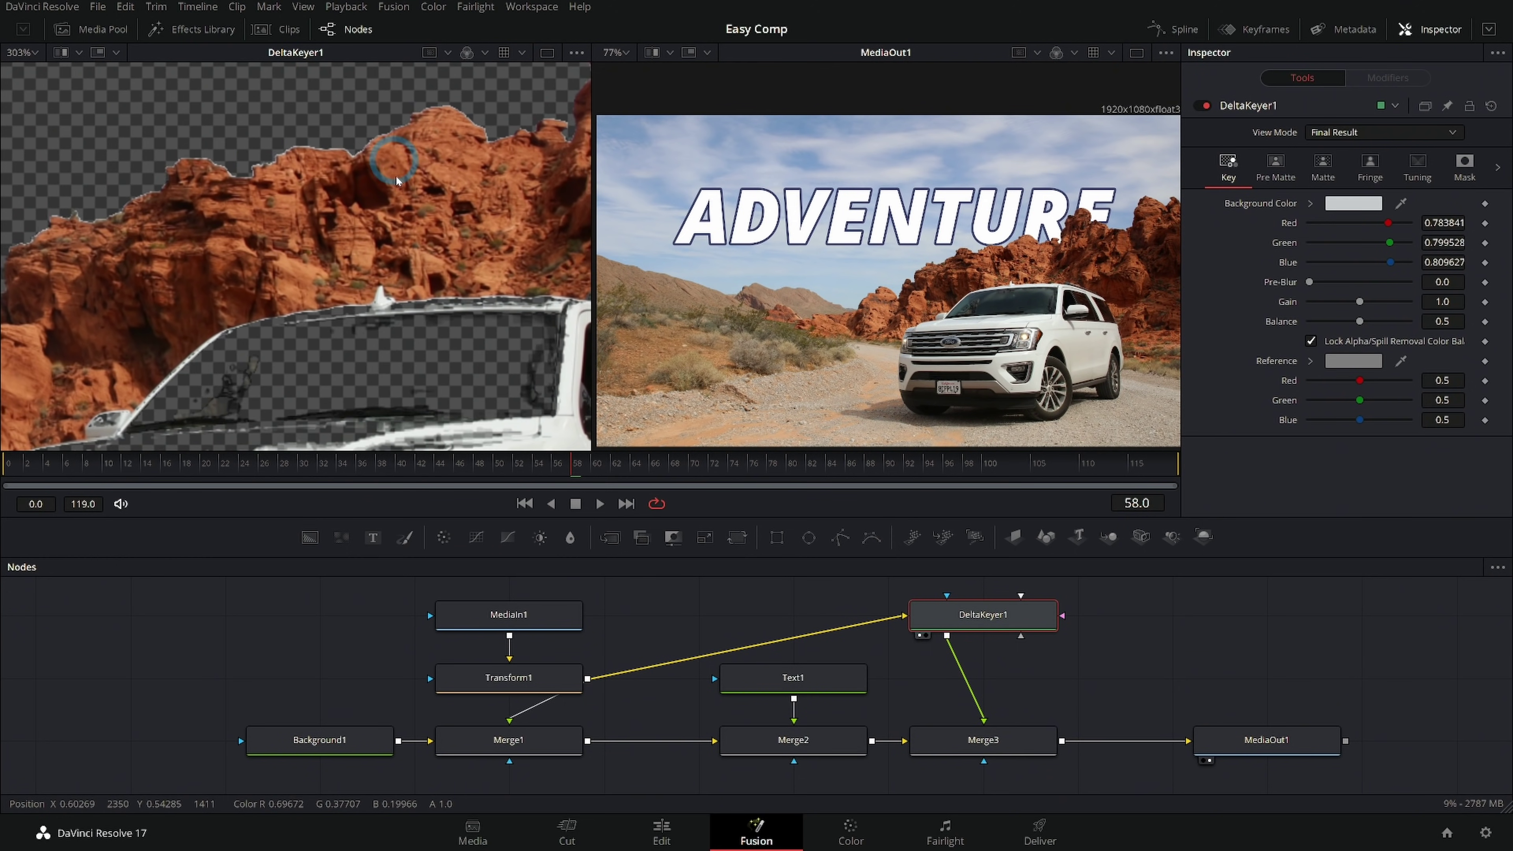
{"action": "scroll", "coordinate": [466, 202], "scroll_direction": "down", "scroll_amount": 2}
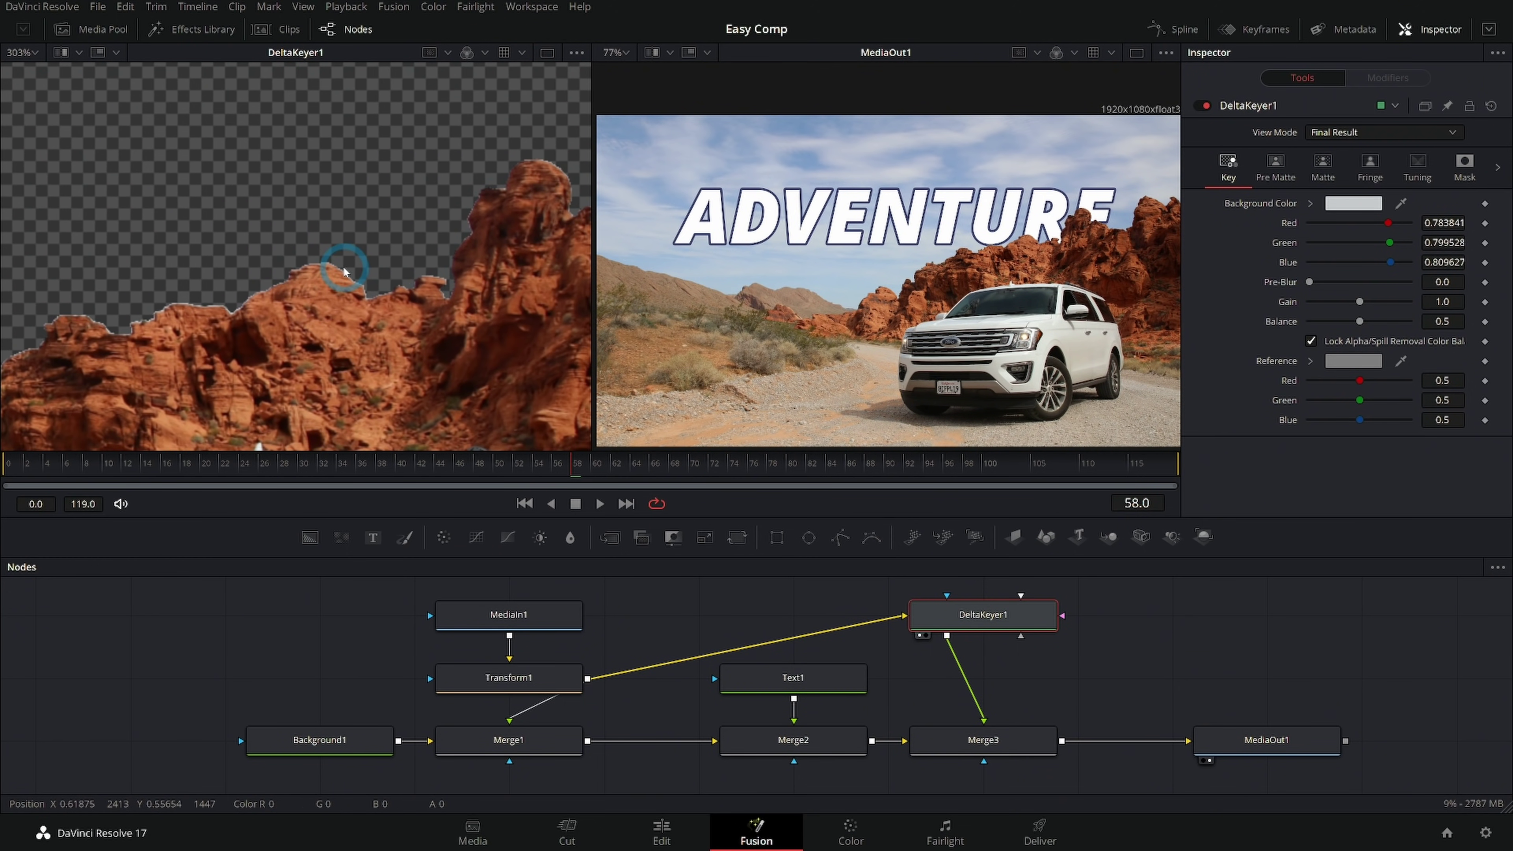
{"action": "scroll", "coordinate": [376, 251], "scroll_direction": "up", "scroll_amount": 2}
{"action": "scroll", "coordinate": [416, 251], "scroll_direction": "up", "scroll_amount": 1}
{"action": "scroll", "coordinate": [417, 255], "scroll_direction": "up", "scroll_amount": 1}
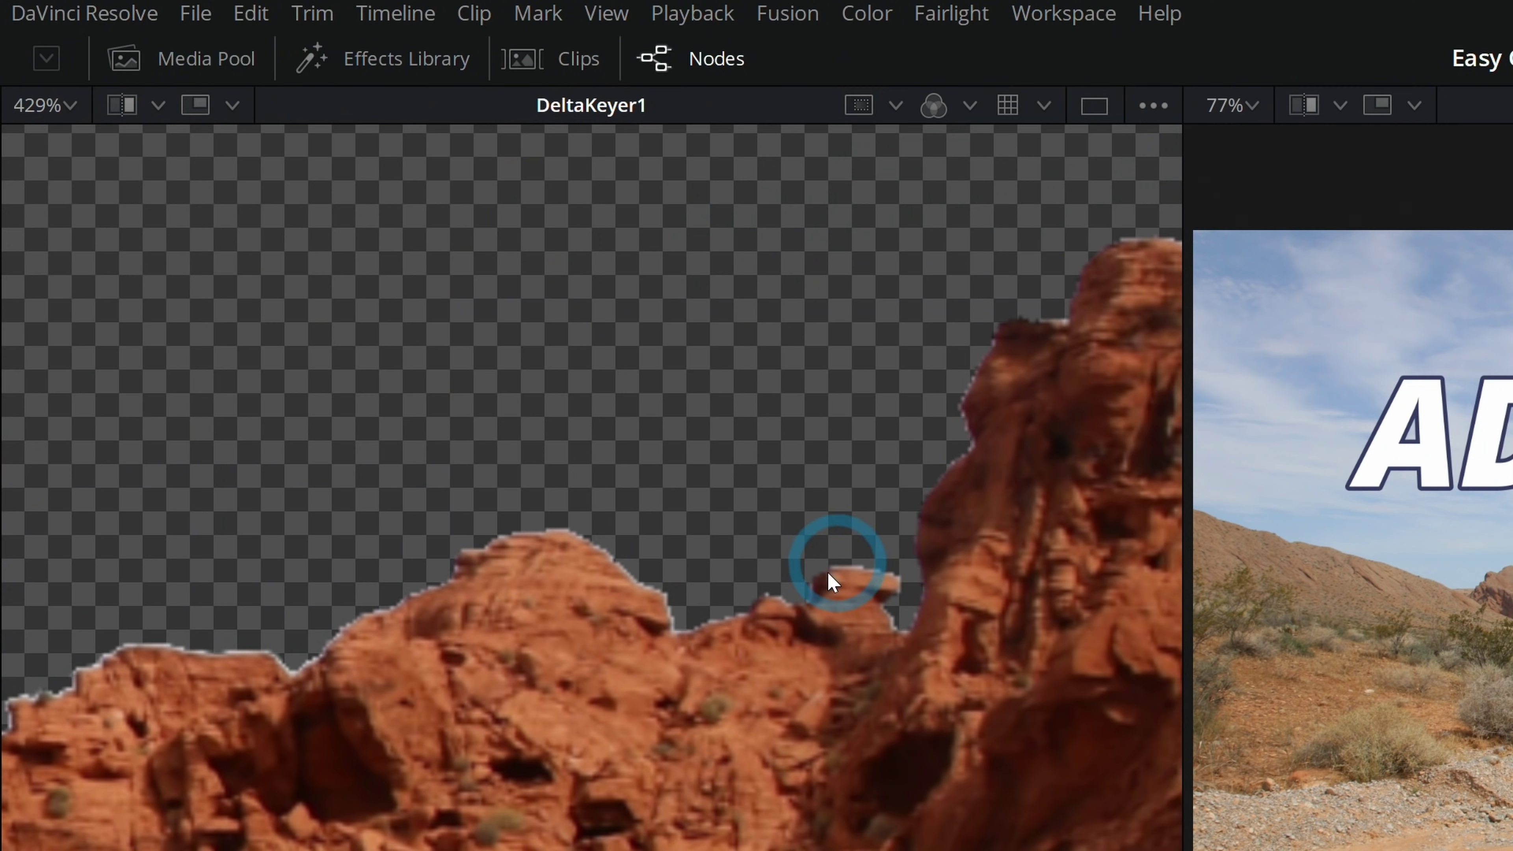
{"action": "scroll", "coordinate": [283, 307], "scroll_direction": "up", "scroll_amount": 1}
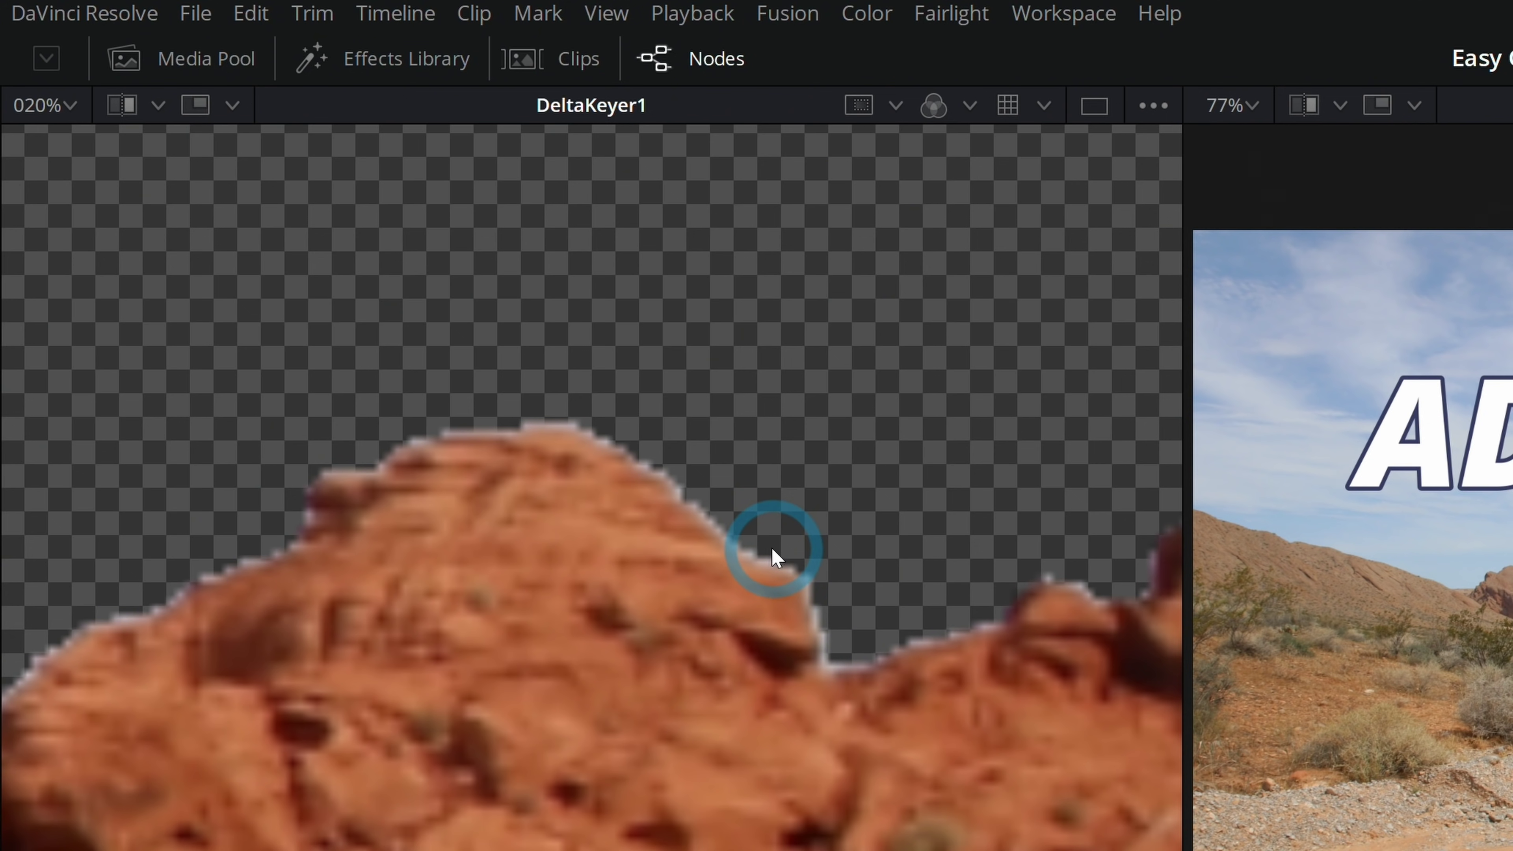
{"action": "key", "text": "ctrl+f"}
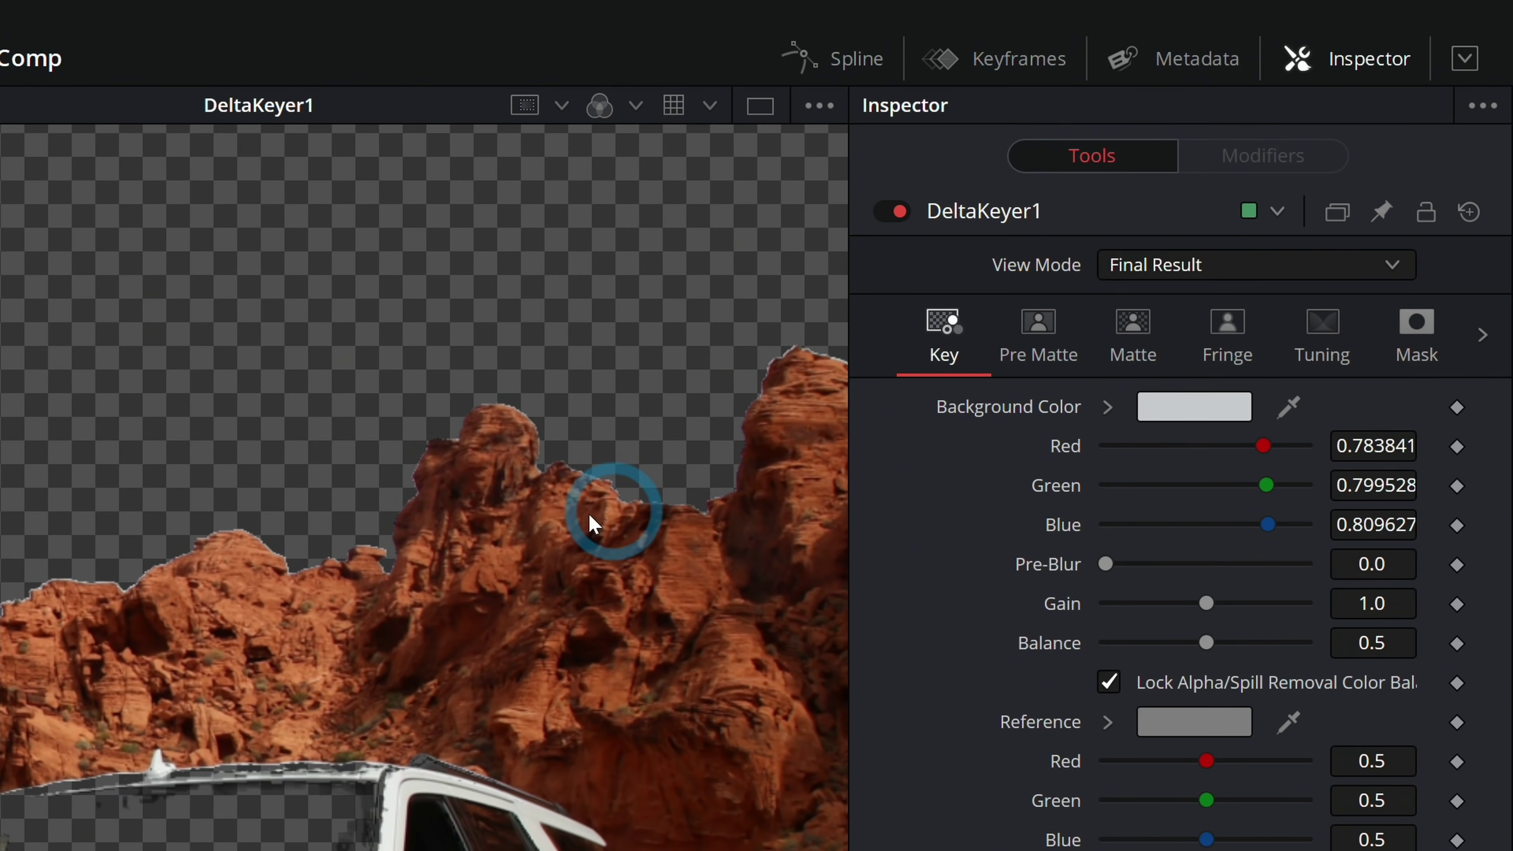
{"action": "key", "text": "space"}
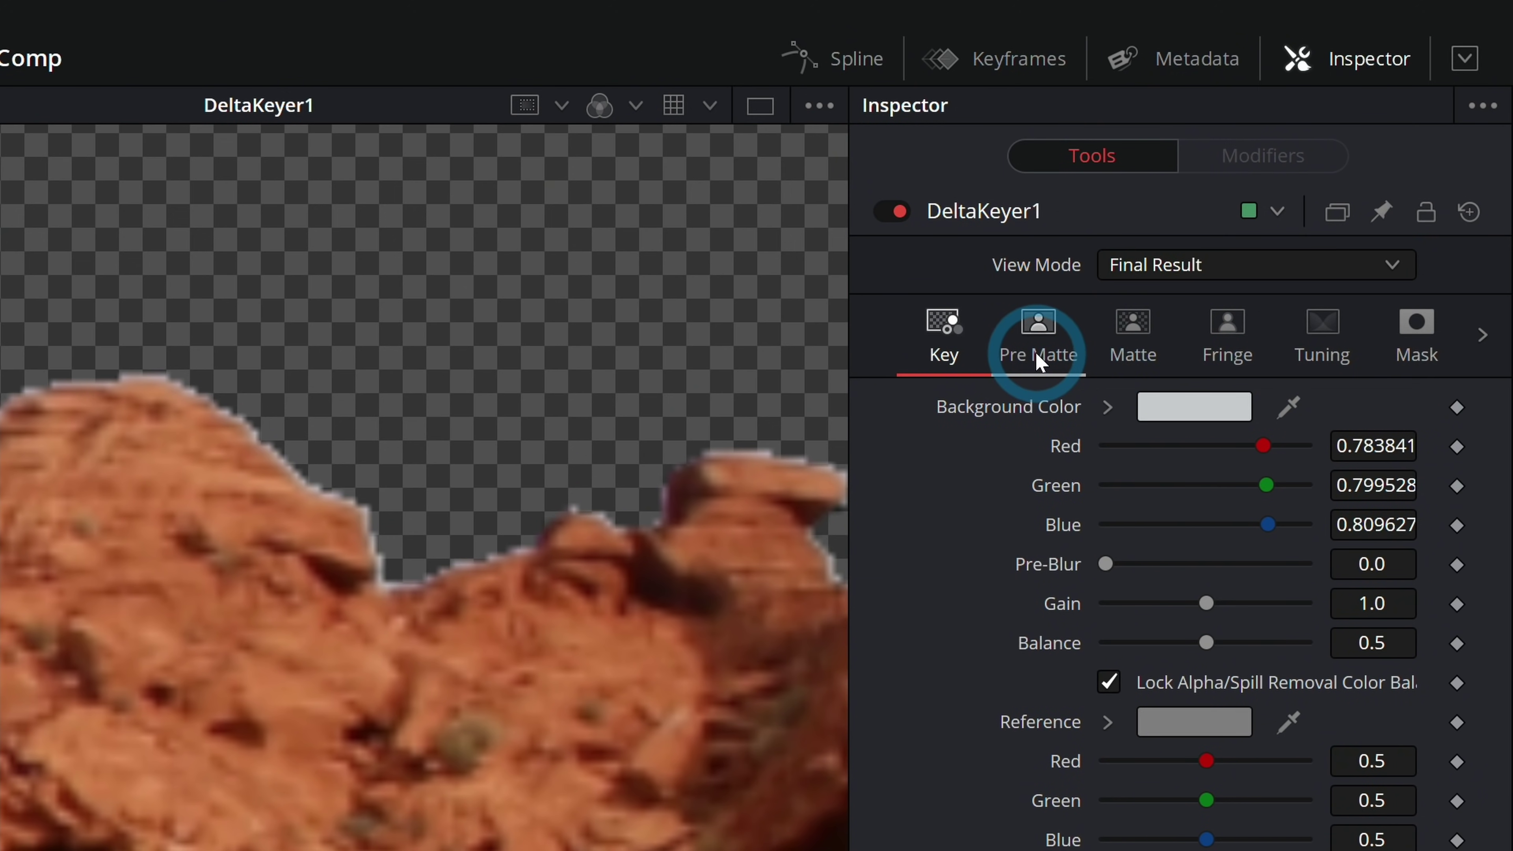
{"action": "left_click", "coordinate": [1119, 348]}
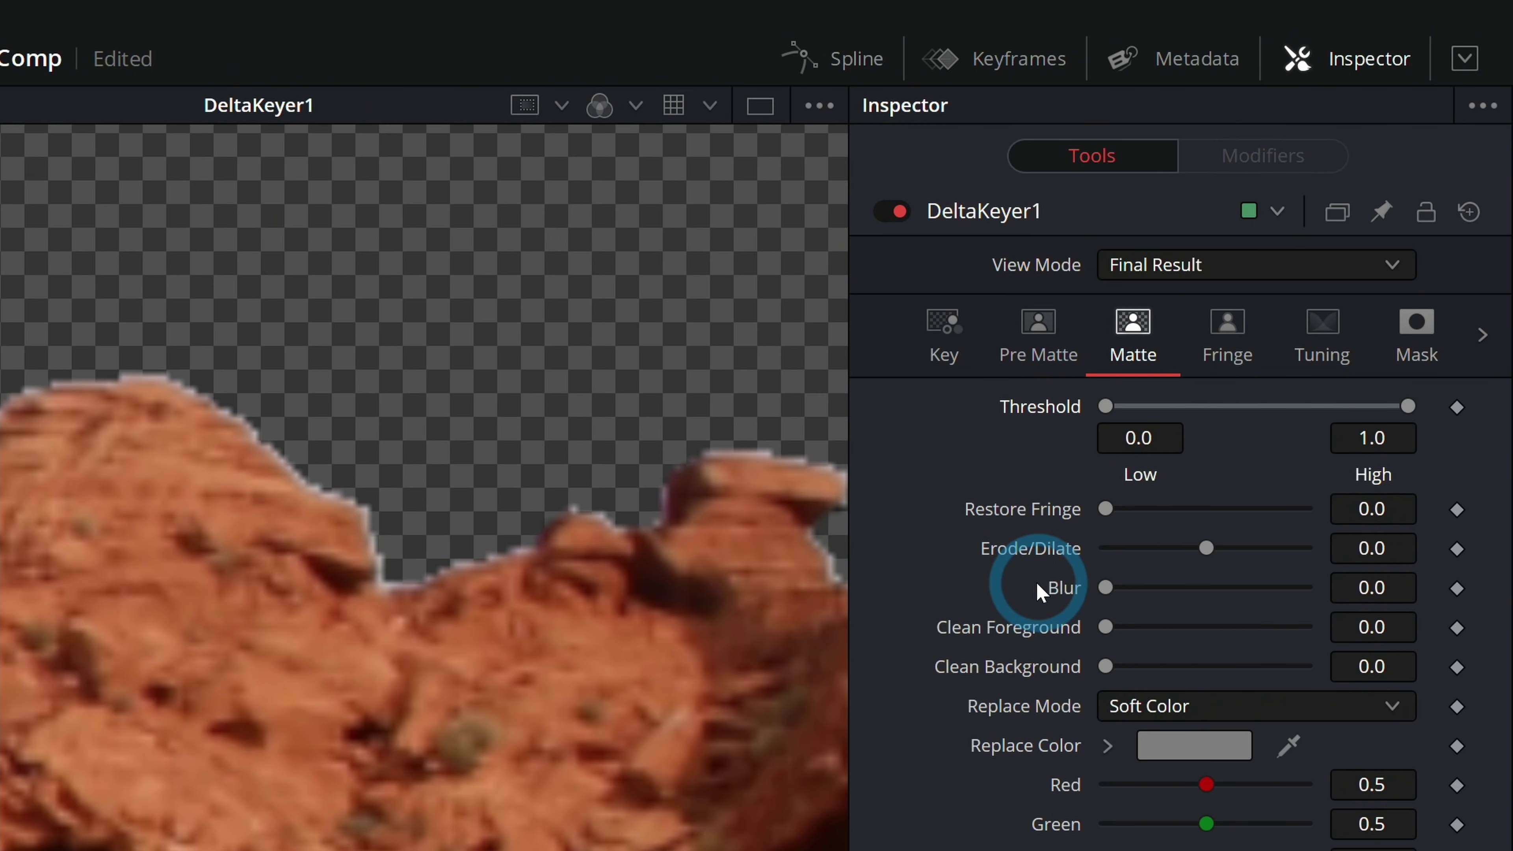
Raise the rock matte's Clean Foreground to 0.00228 and Clean Background to 0.0011.
{"action": "left_click", "coordinate": [1105, 626]}
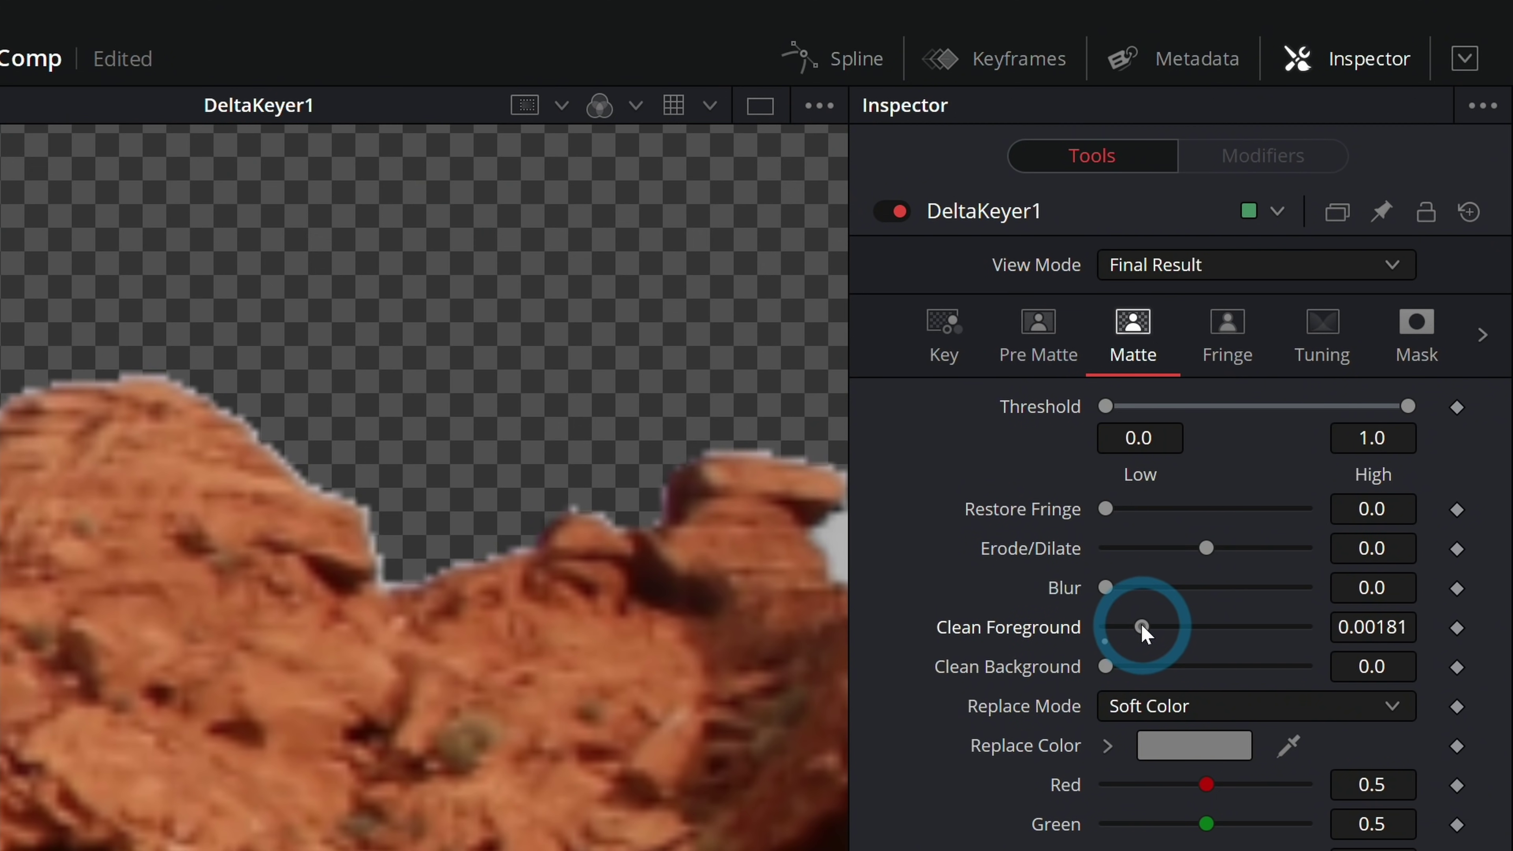
{"action": "left_click_drag", "start_coordinate": [1142, 626], "coordinate": [1151, 626]}
{"action": "left_click_drag", "start_coordinate": [1105, 666], "coordinate": [1126, 666]}
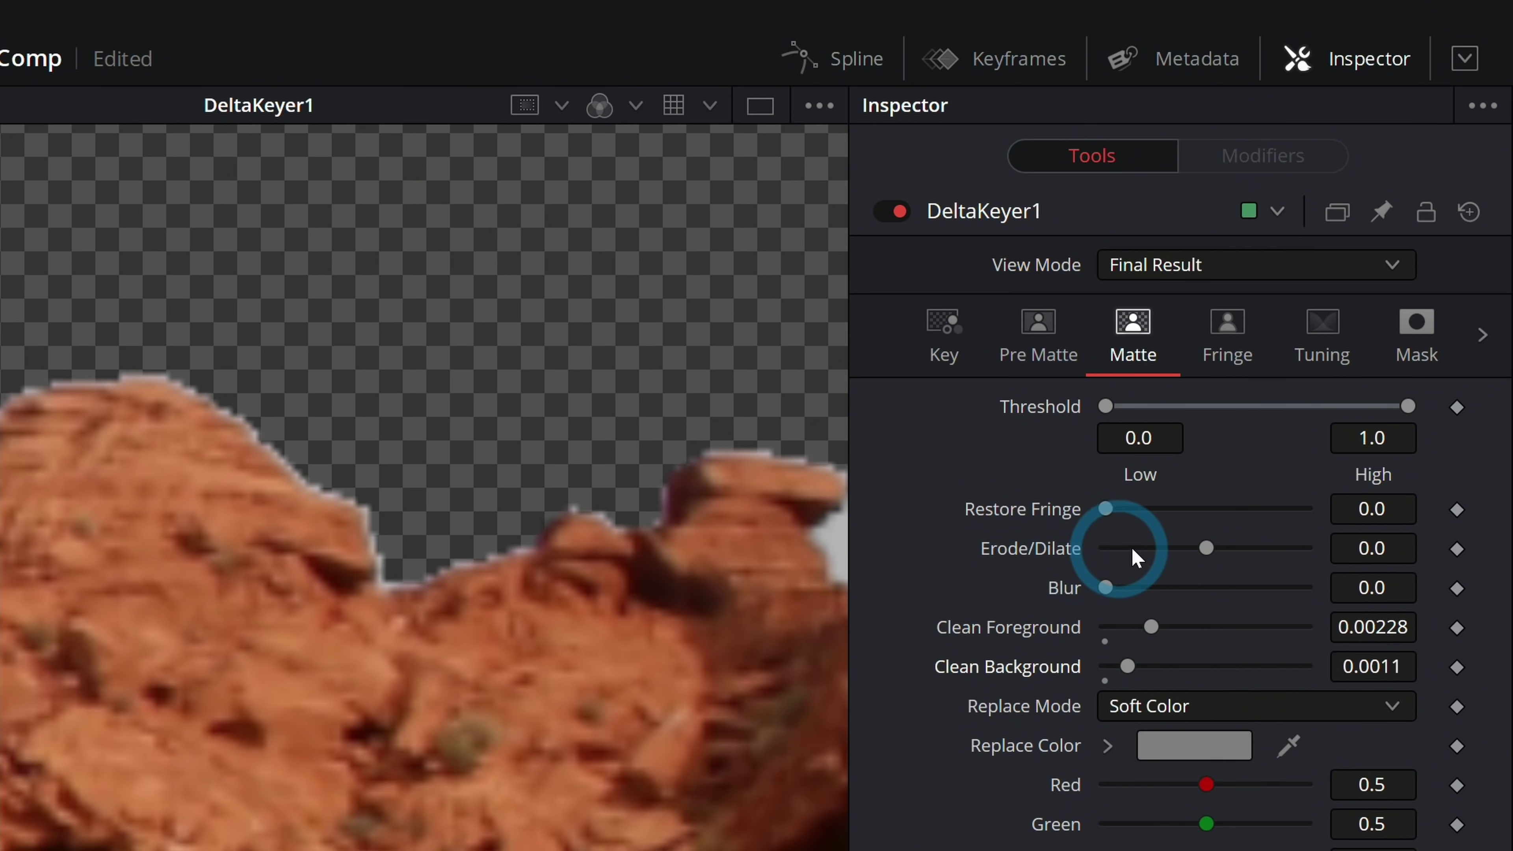
Set the matte's Erode/Dilate to -0.00024 and Blur to 0.00004.
{"action": "left_click_drag", "start_coordinate": [1203, 548], "coordinate": [1208, 547]}
{"action": "left_click", "coordinate": [1377, 548]}
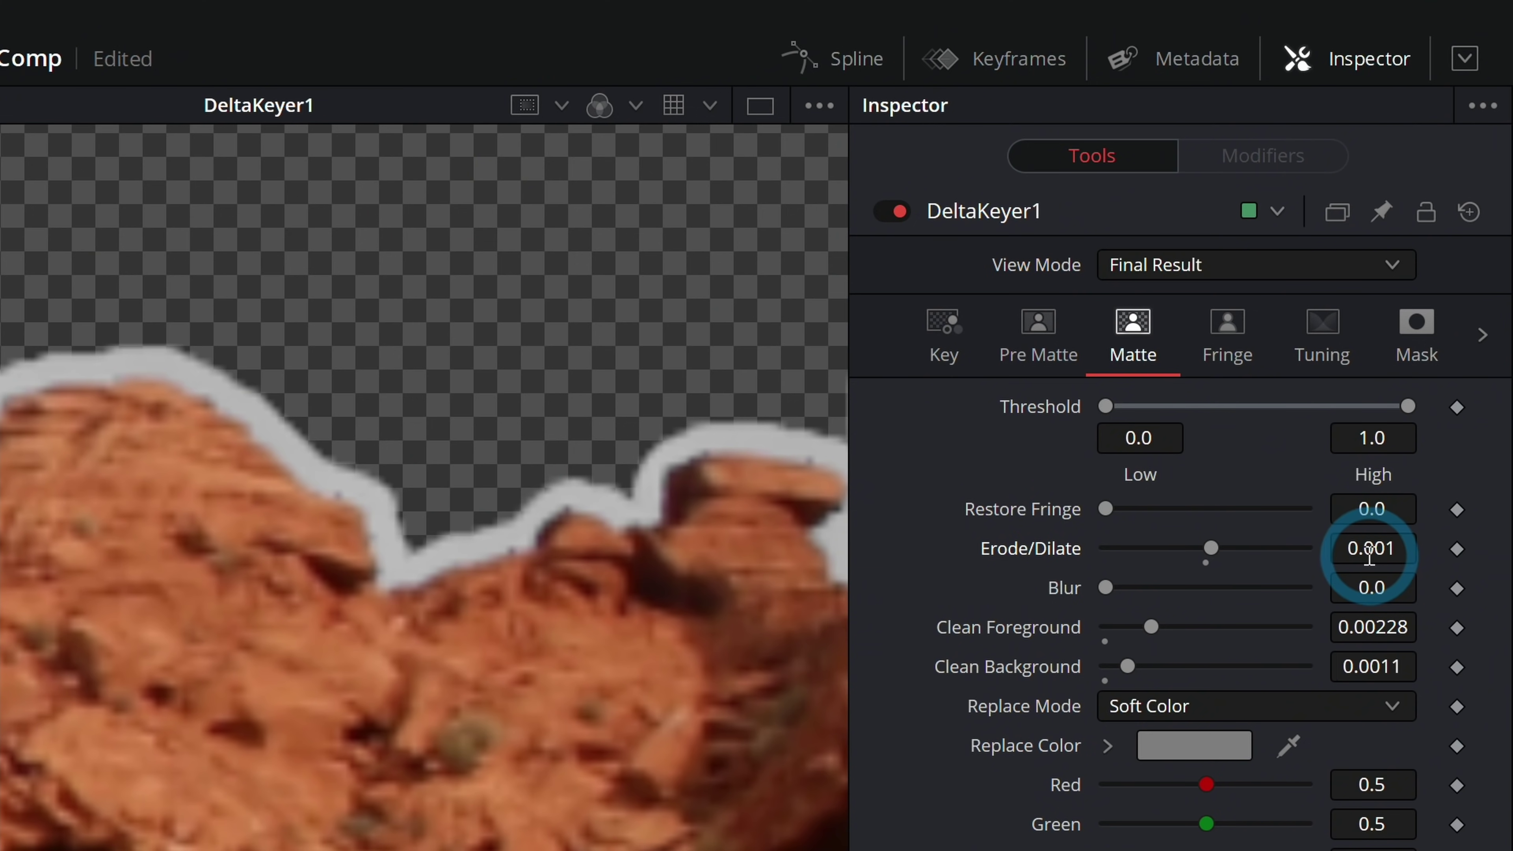
{"action": "left_click_drag", "start_coordinate": [1387, 546], "coordinate": [1202, 548]}
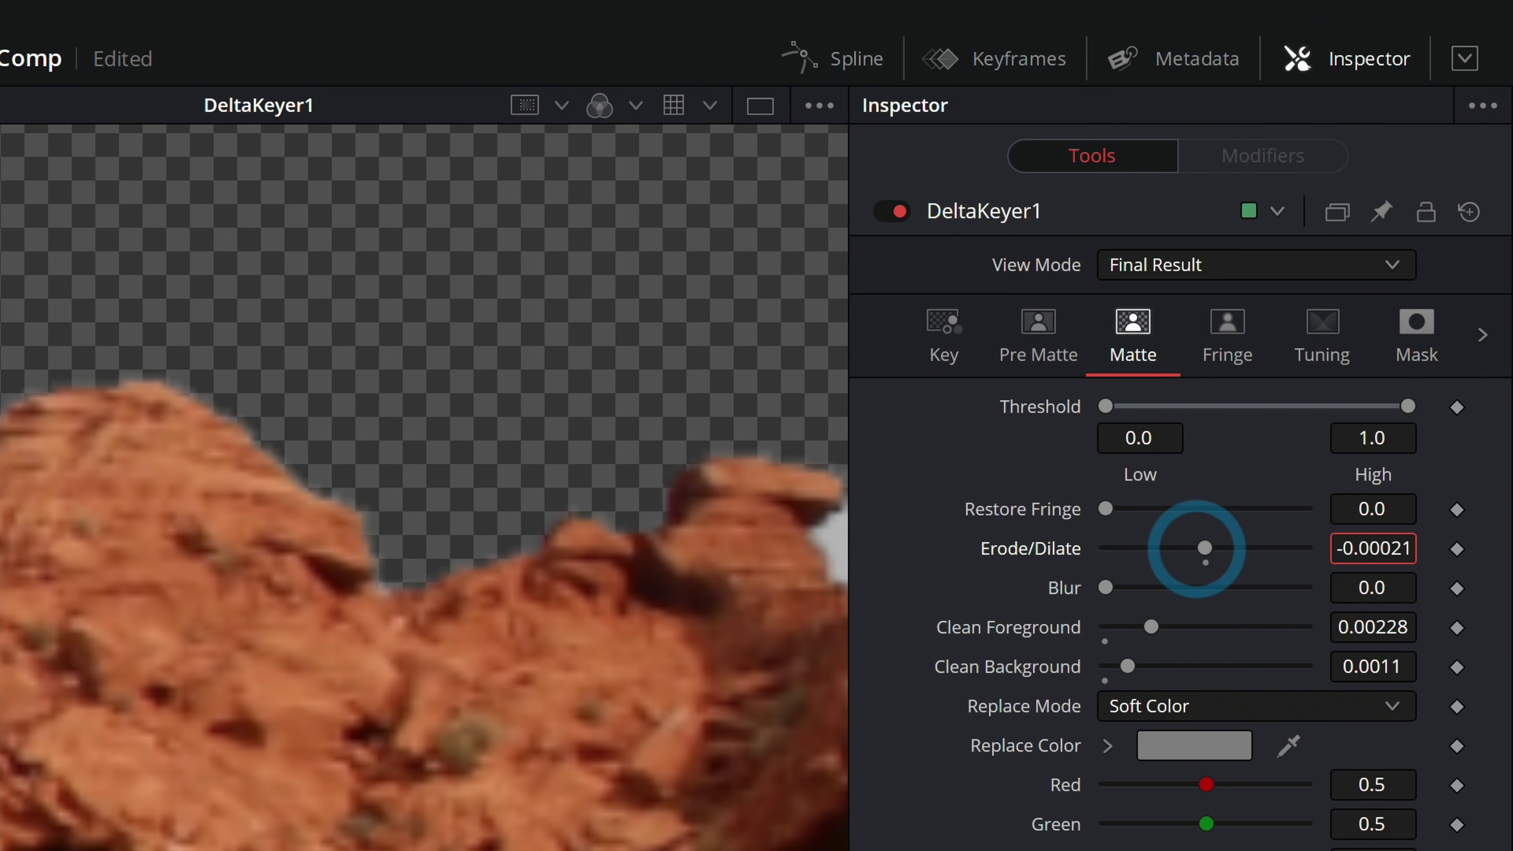
{"action": "left_click_drag", "start_coordinate": [1369, 588], "coordinate": [1368, 587]}
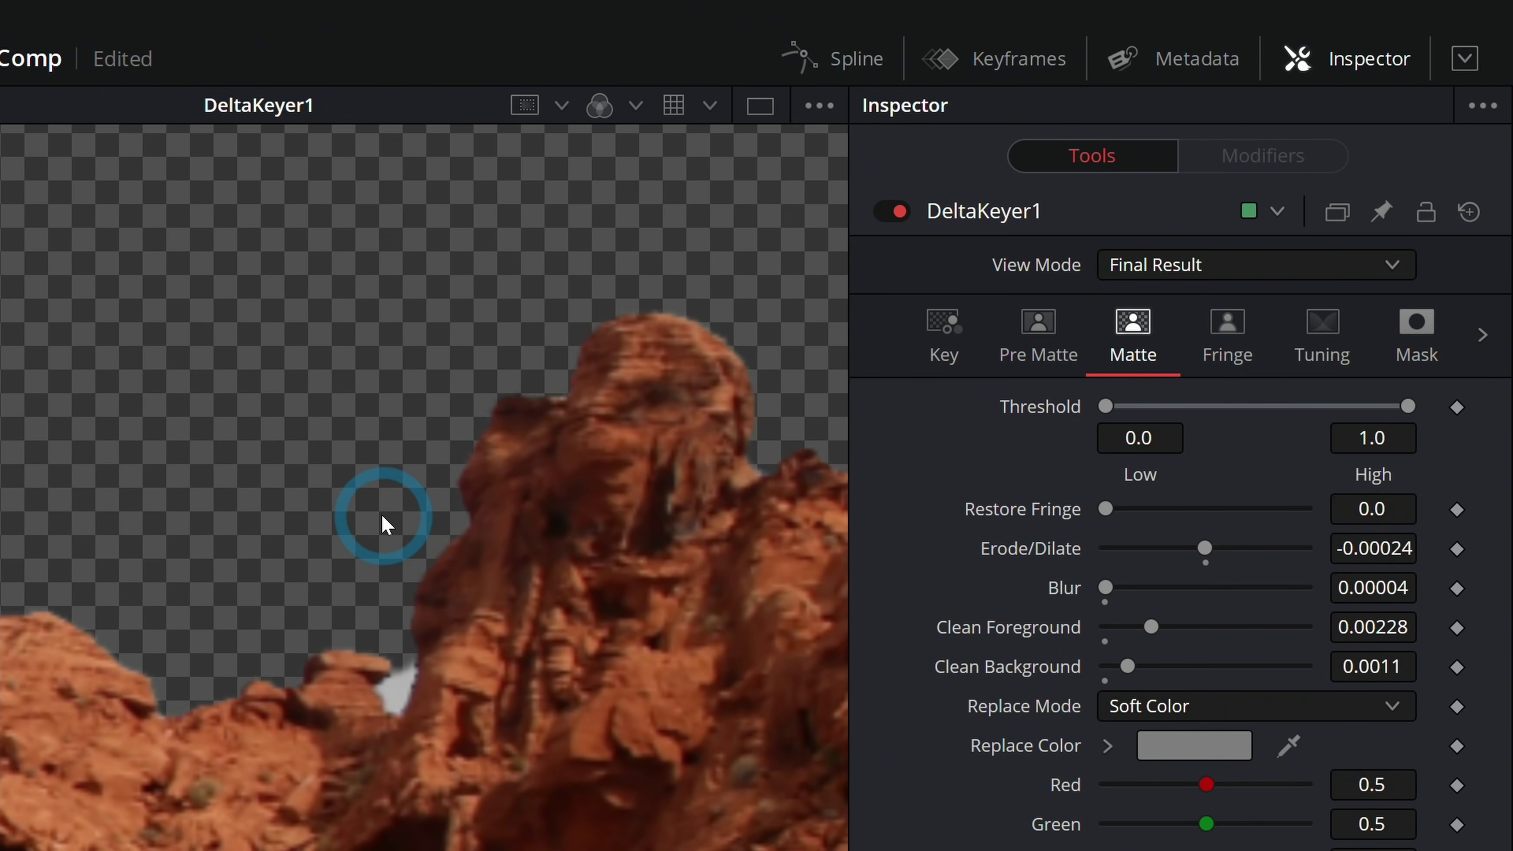
{"action": "left_click", "coordinate": [1243, 745]}
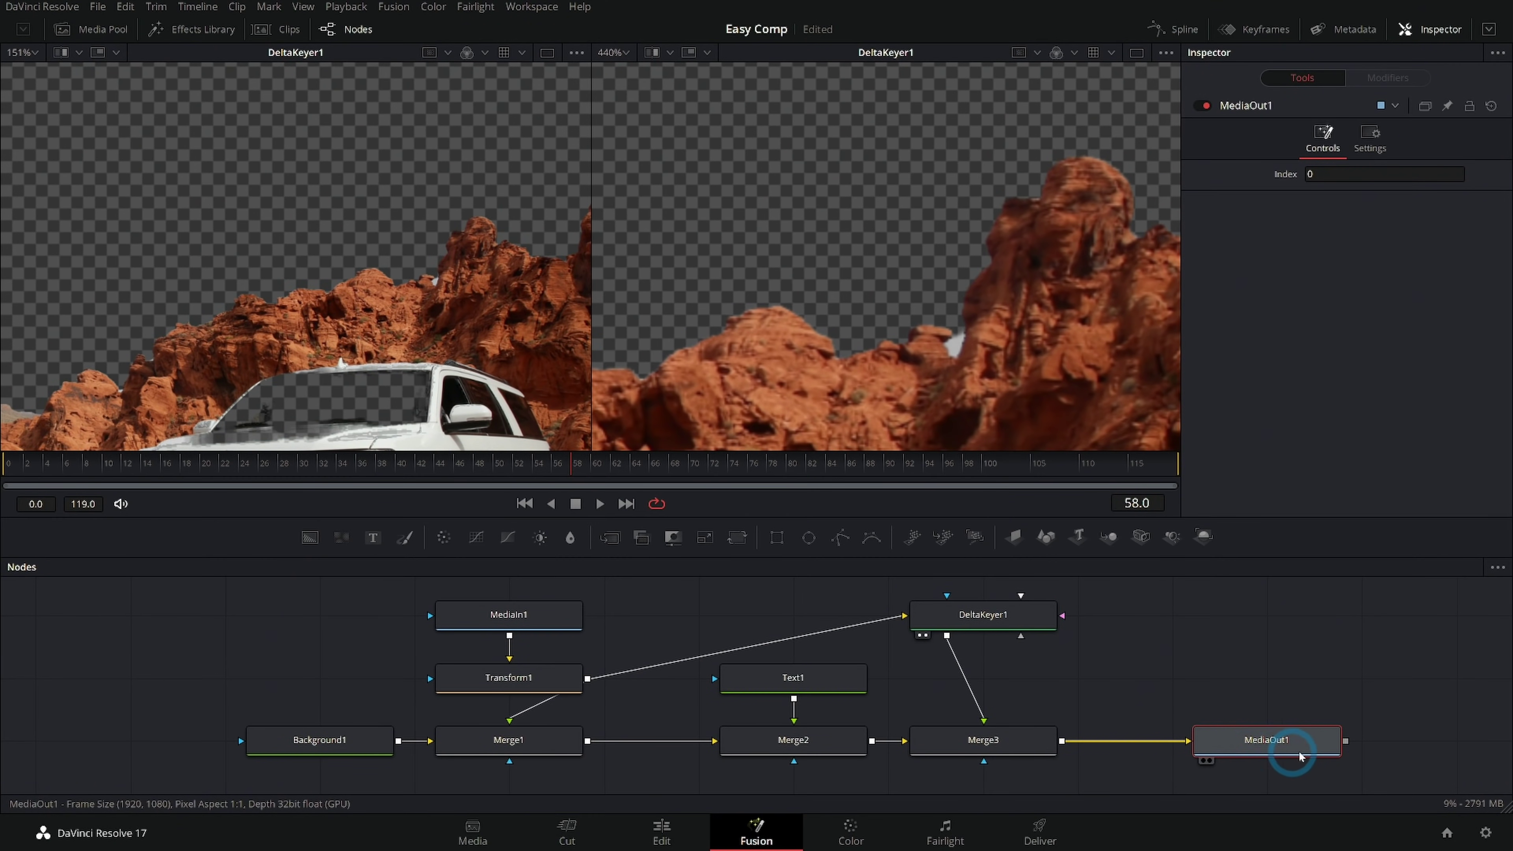
{"action": "left_click_drag", "start_coordinate": [1298, 755], "coordinate": [1131, 450]}
{"action": "scroll", "coordinate": [964, 322], "scroll_direction": "up", "scroll_amount": 2}
{"action": "scroll", "coordinate": [950, 353], "scroll_direction": "up", "scroll_amount": 2}
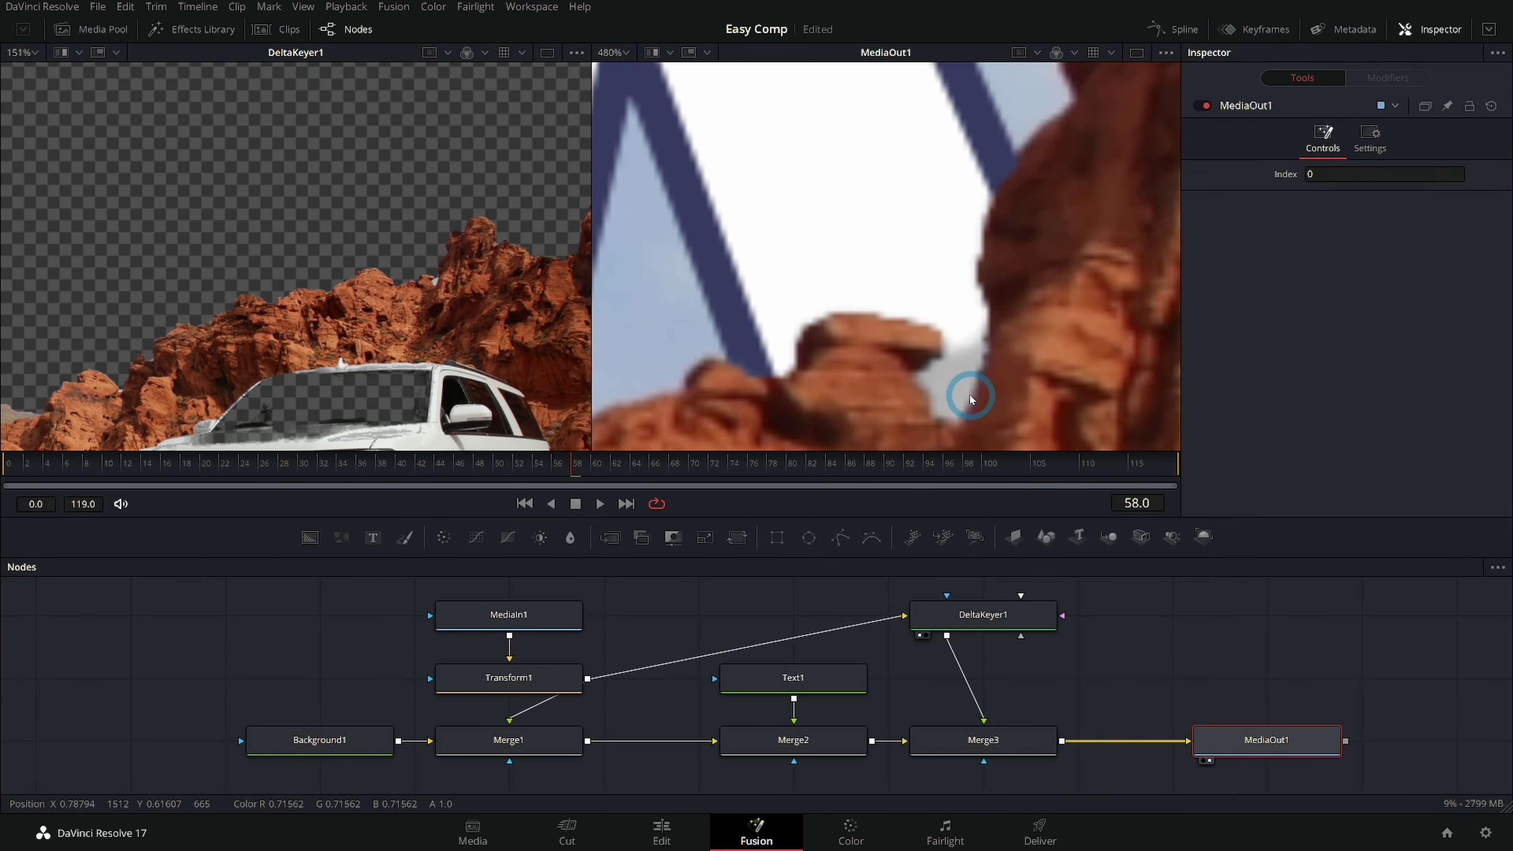
{"action": "scroll", "coordinate": [964, 387], "scroll_direction": "down", "scroll_amount": 1}
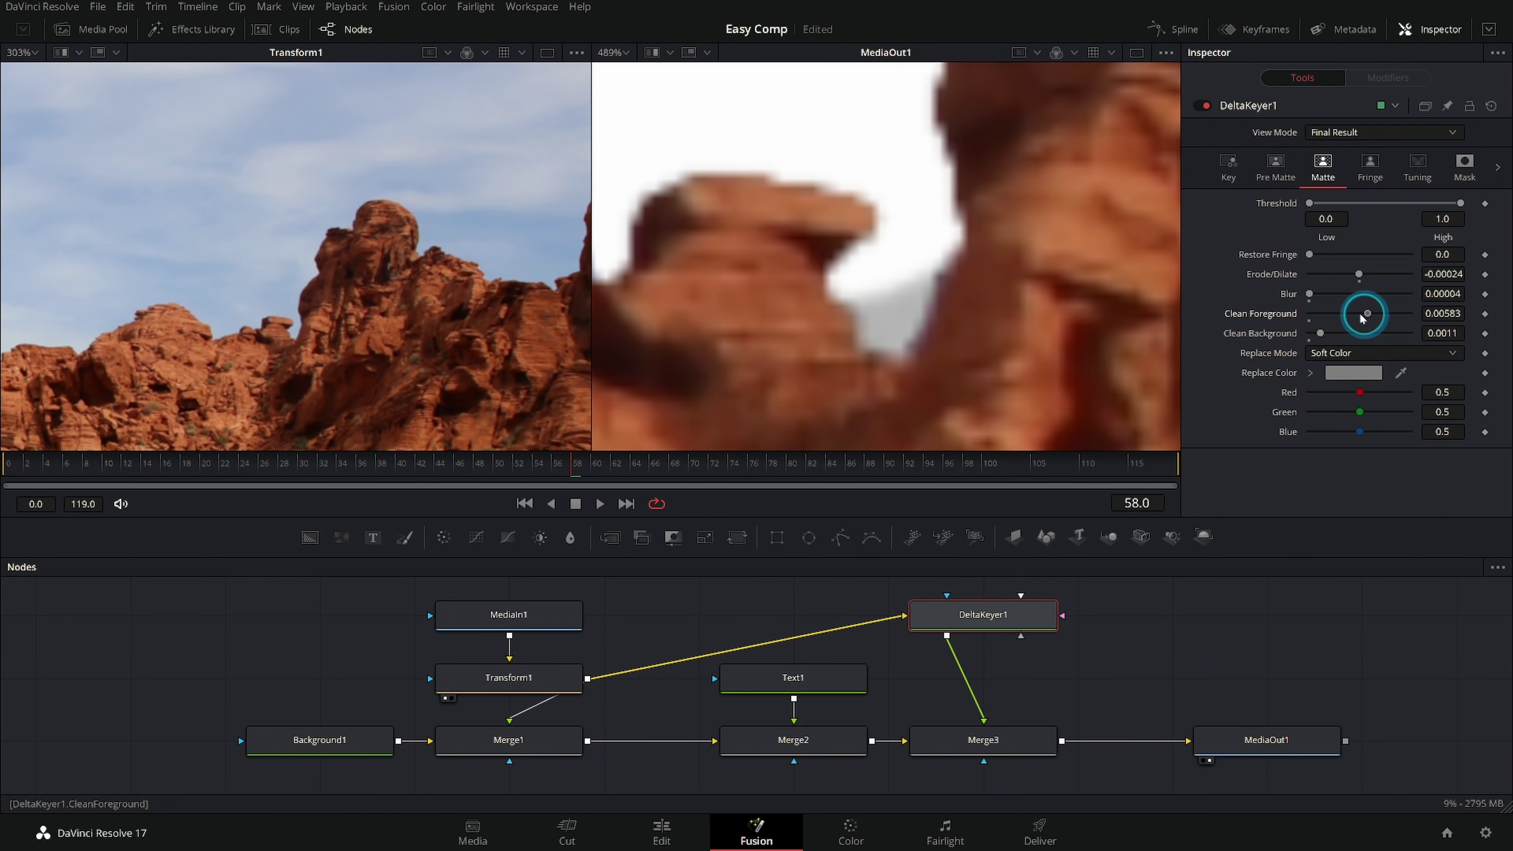
{"action": "left_click_drag", "start_coordinate": [1363, 318], "coordinate": [1409, 325]}
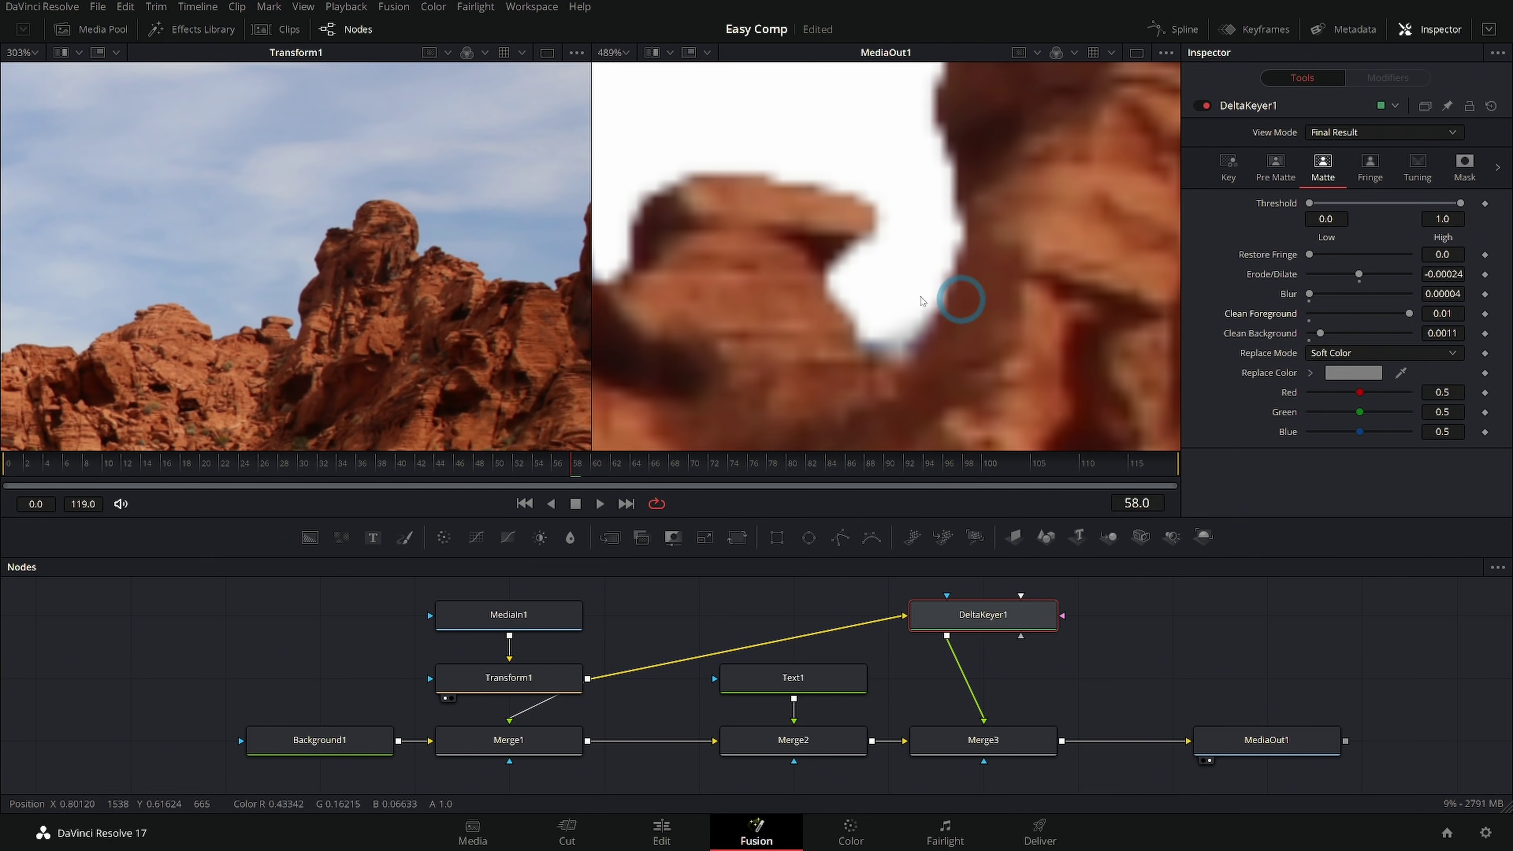
{"action": "scroll", "coordinate": [953, 286], "scroll_direction": "down", "scroll_amount": 3}
{"action": "scroll", "coordinate": [958, 276], "scroll_direction": "down", "scroll_amount": 5}
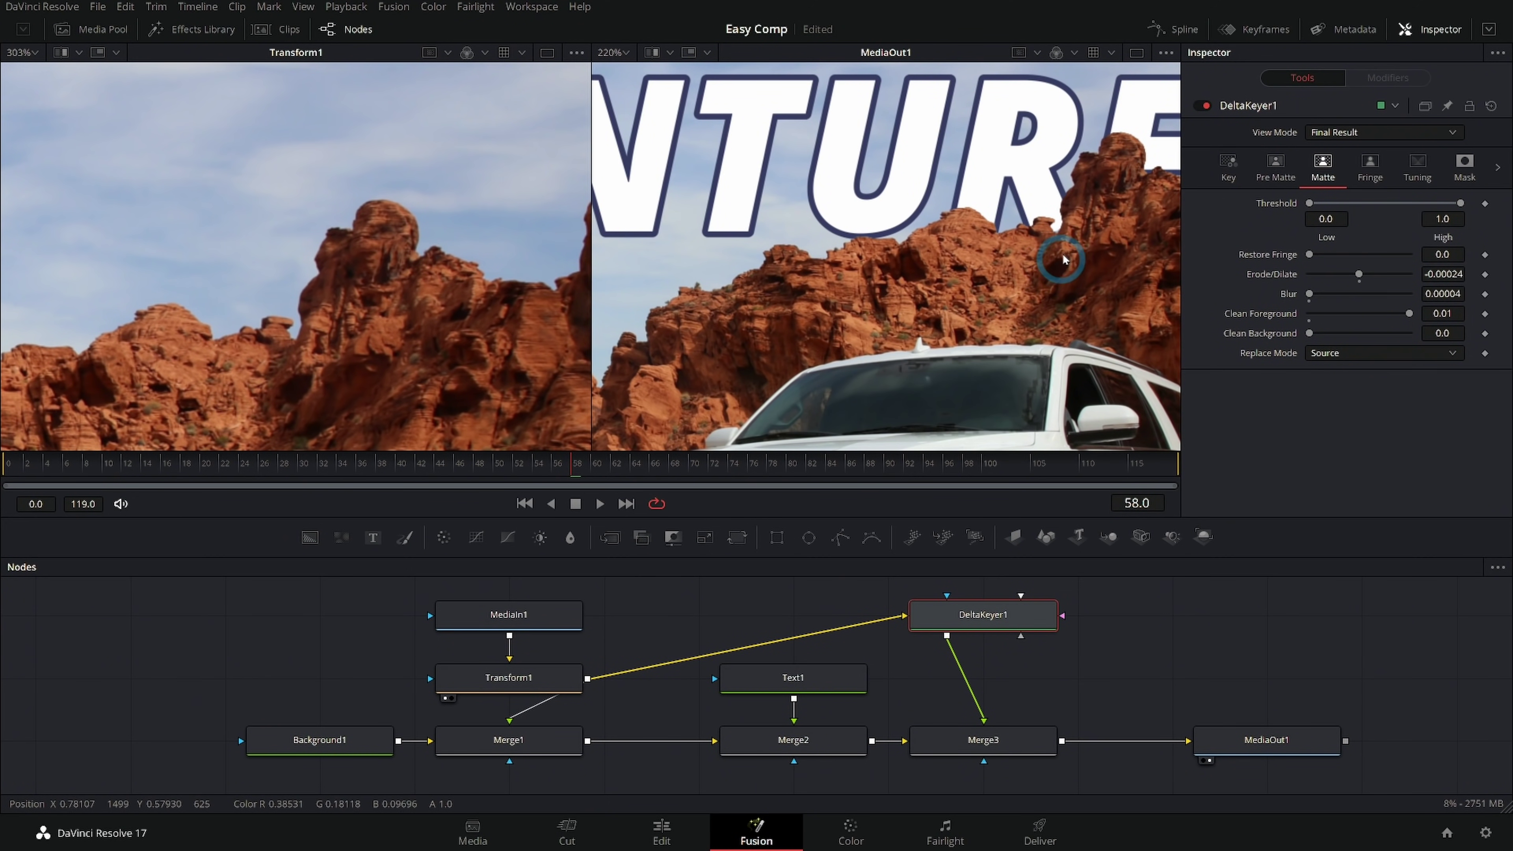
{"action": "left_click_drag", "start_coordinate": [1065, 259], "coordinate": [990, 271]}
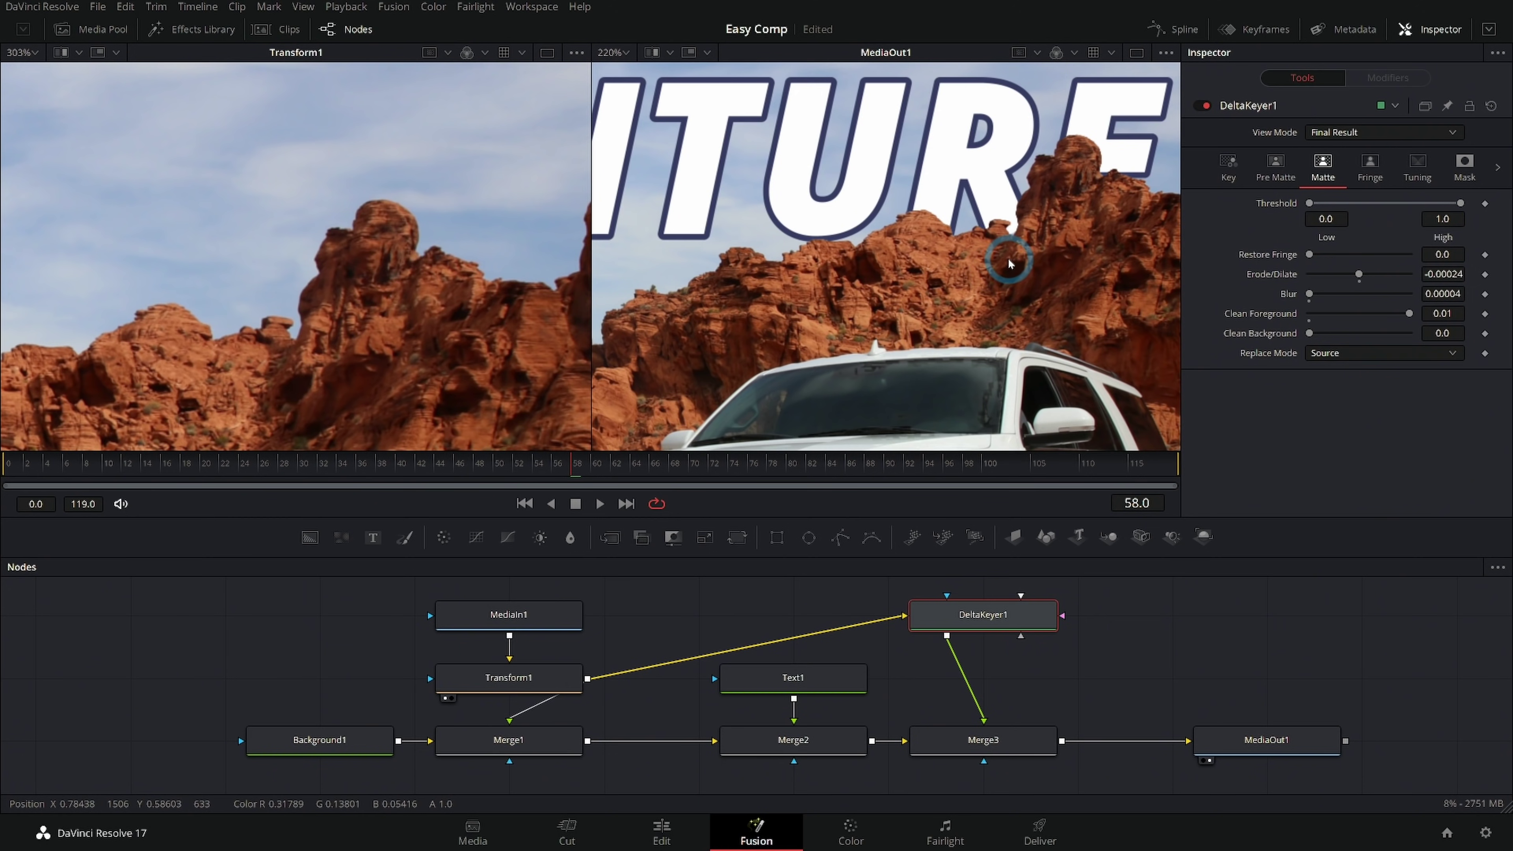
{"action": "scroll", "coordinate": [966, 269], "scroll_direction": "down", "scroll_amount": 2}
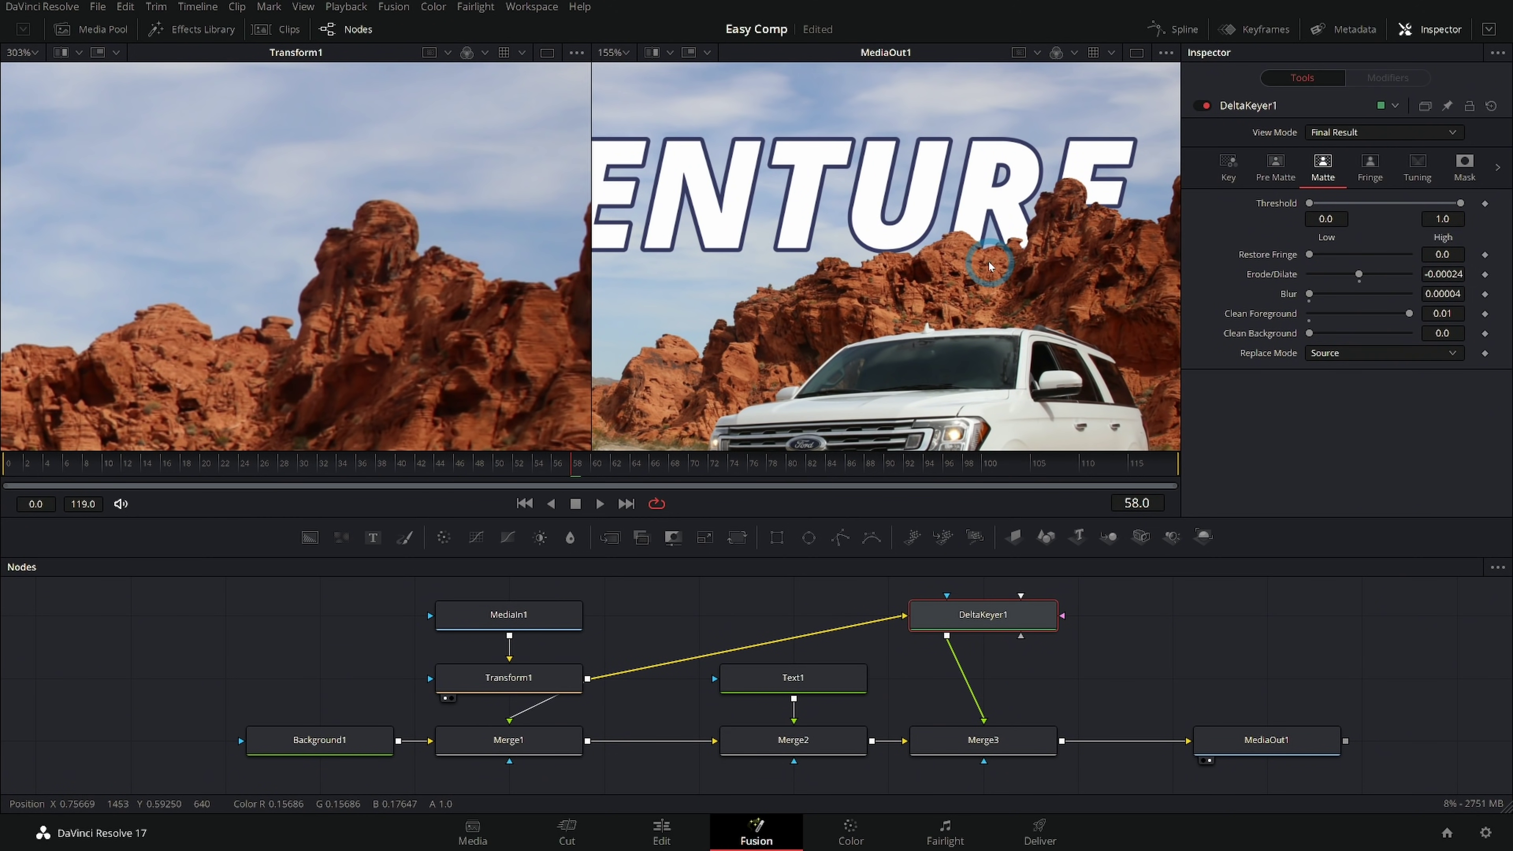
{"action": "scroll", "coordinate": [1064, 248], "scroll_direction": "down", "scroll_amount": 2}
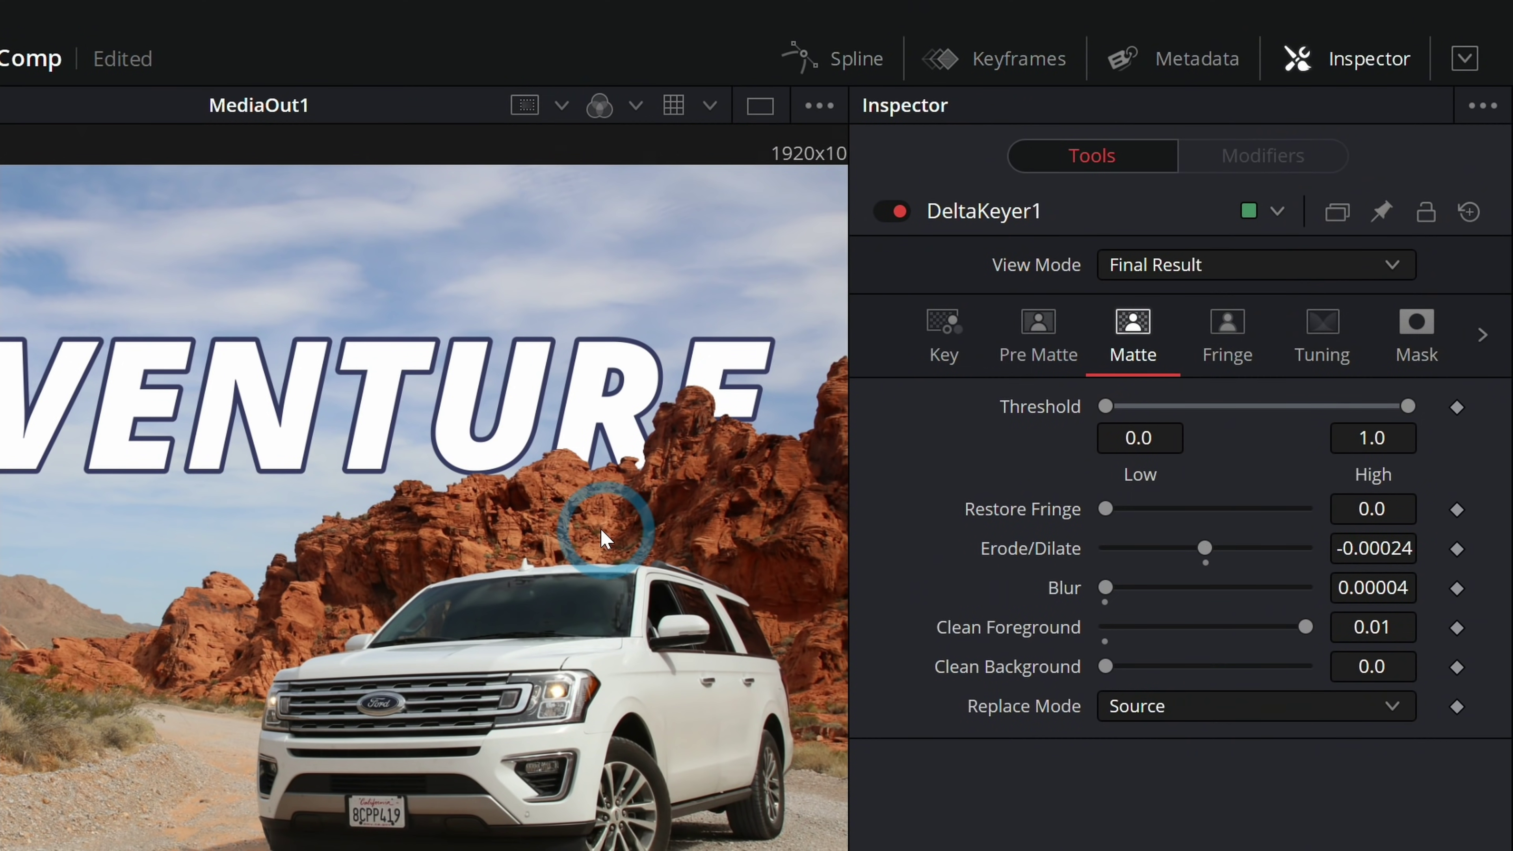
{"action": "scroll", "coordinate": [1057, 262], "scroll_direction": "up", "scroll_amount": 1}
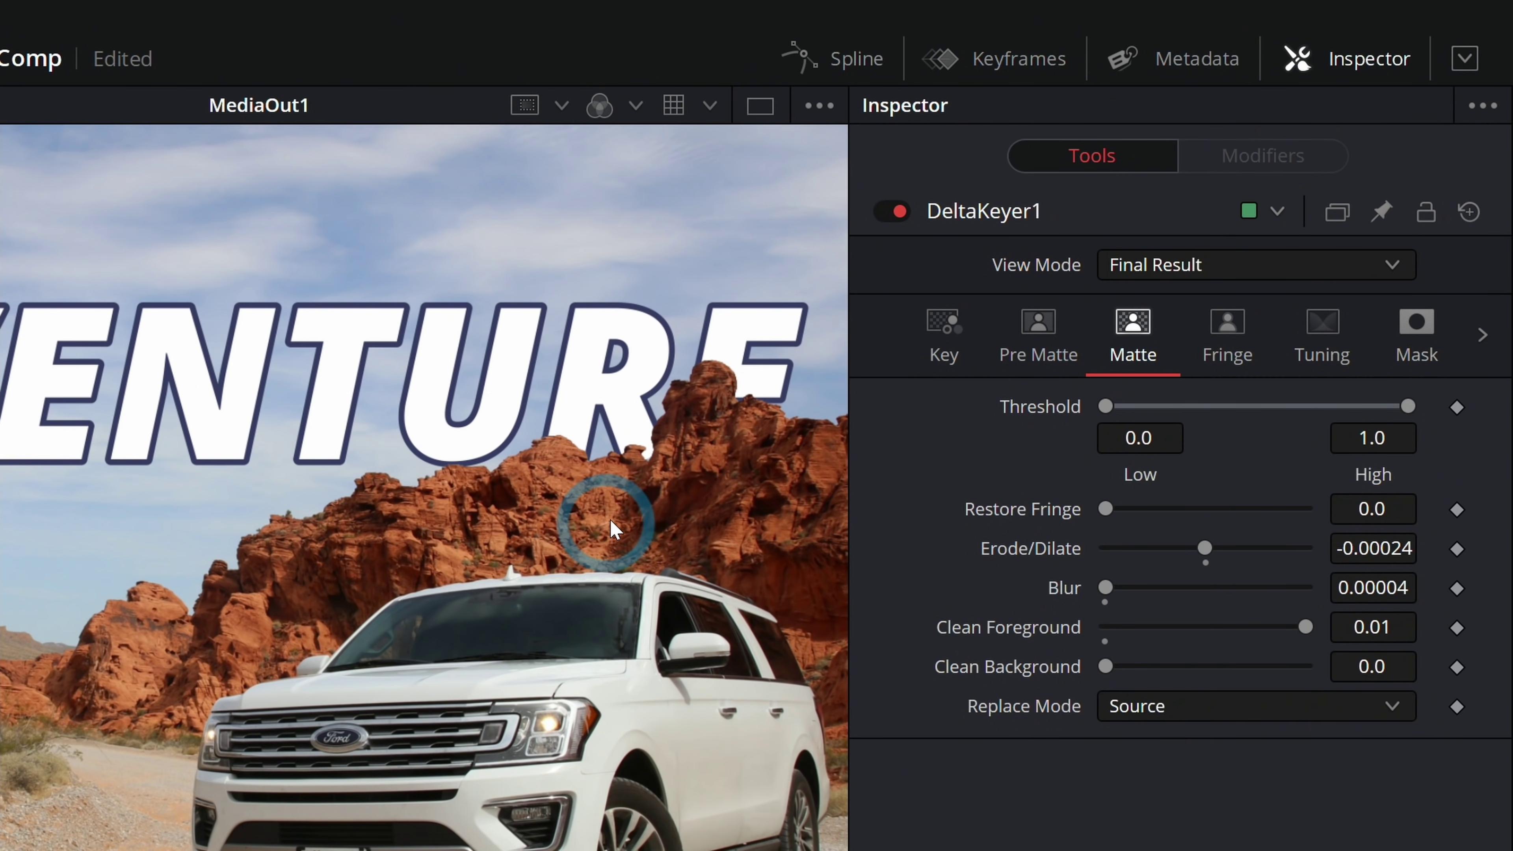
Toggle DeltaKeyer1 off and on to compare the composite, including the windshield area.
{"action": "left_click", "coordinate": [898, 213]}
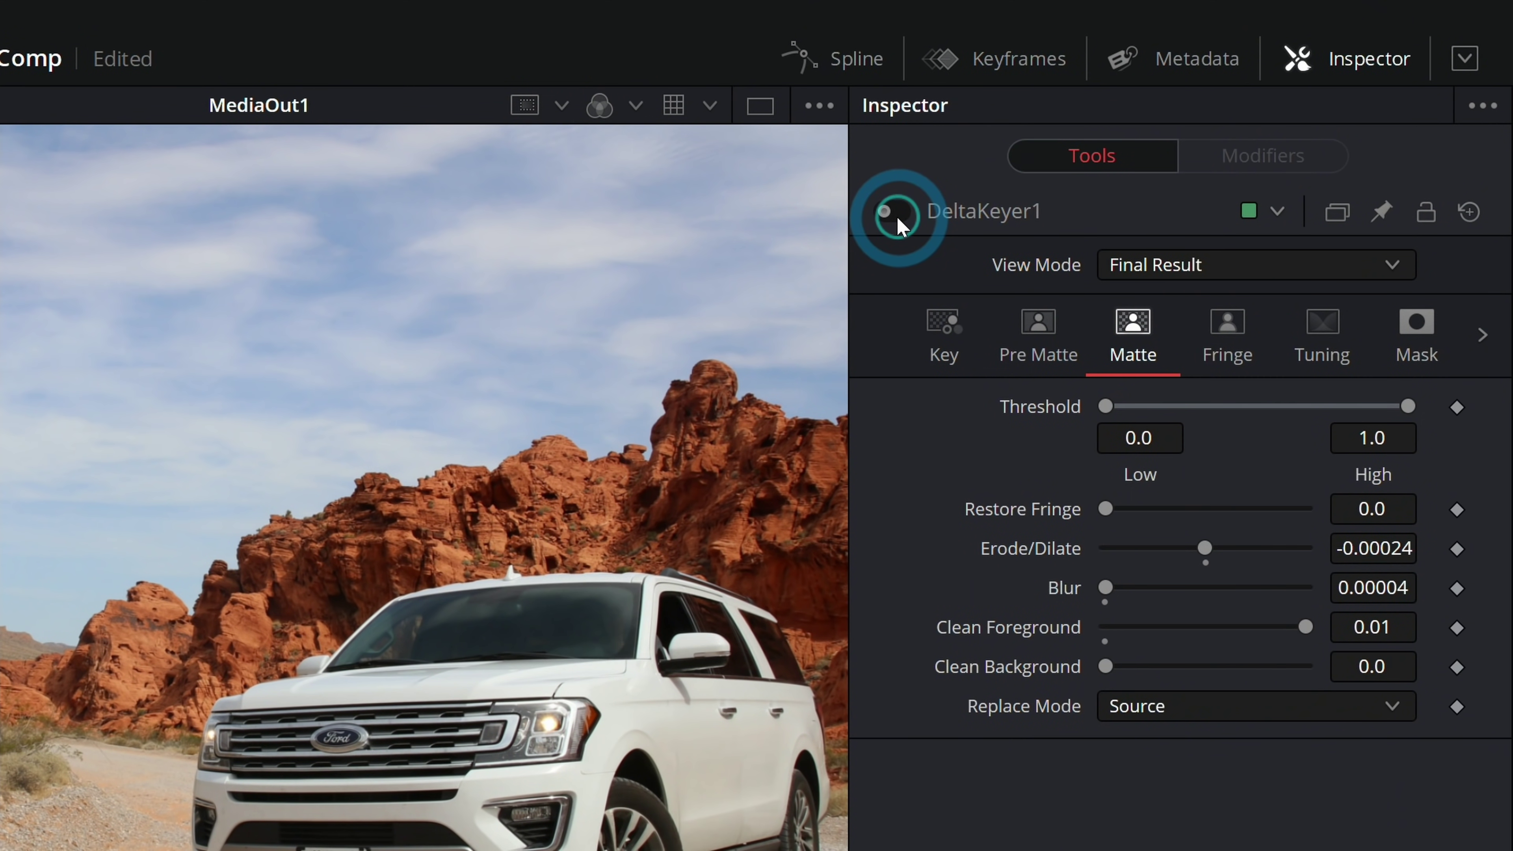
{"action": "left_click", "coordinate": [897, 214]}
{"action": "left_click", "coordinate": [897, 214]}
{"action": "left_click", "coordinate": [897, 214]}
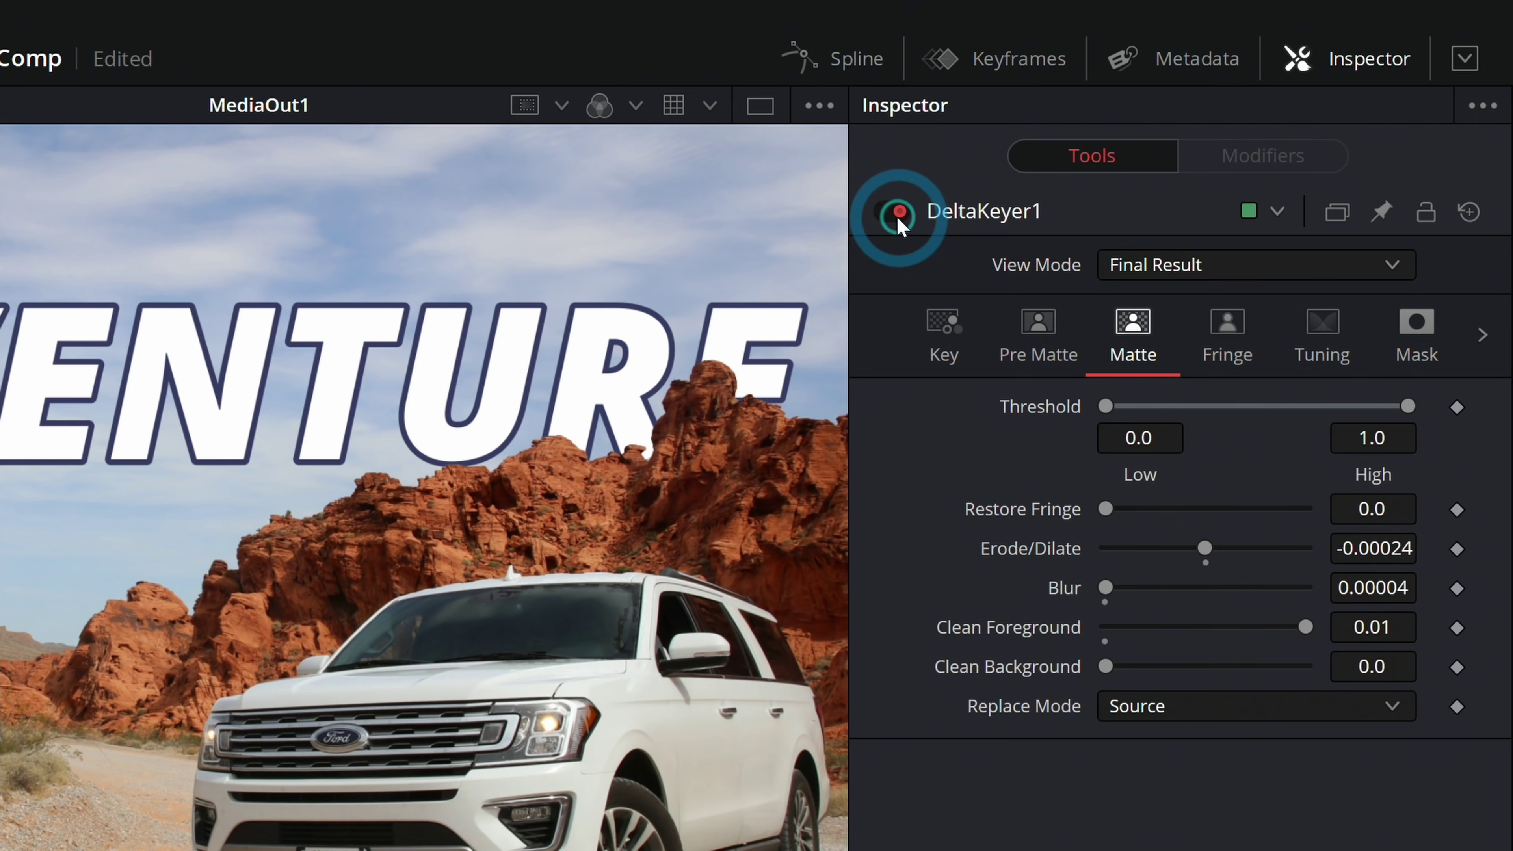
{"action": "left_click", "coordinate": [897, 215]}
{"action": "left_click", "coordinate": [897, 215]}
{"action": "scroll", "coordinate": [625, 575], "scroll_direction": "up", "scroll_amount": 10}
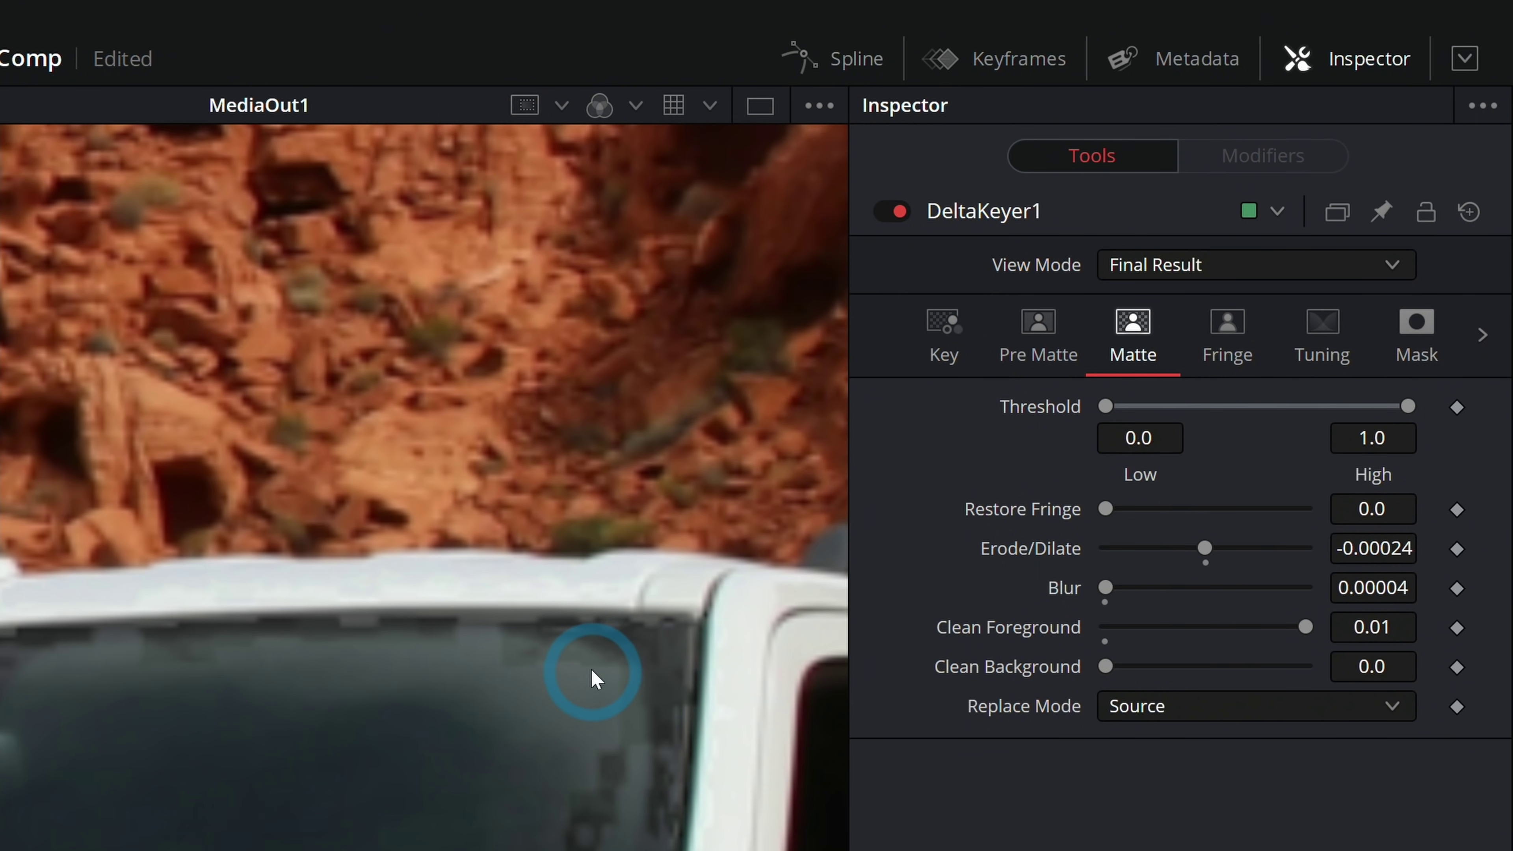
{"action": "left_click", "coordinate": [897, 211]}
{"action": "left_click", "coordinate": [897, 212]}
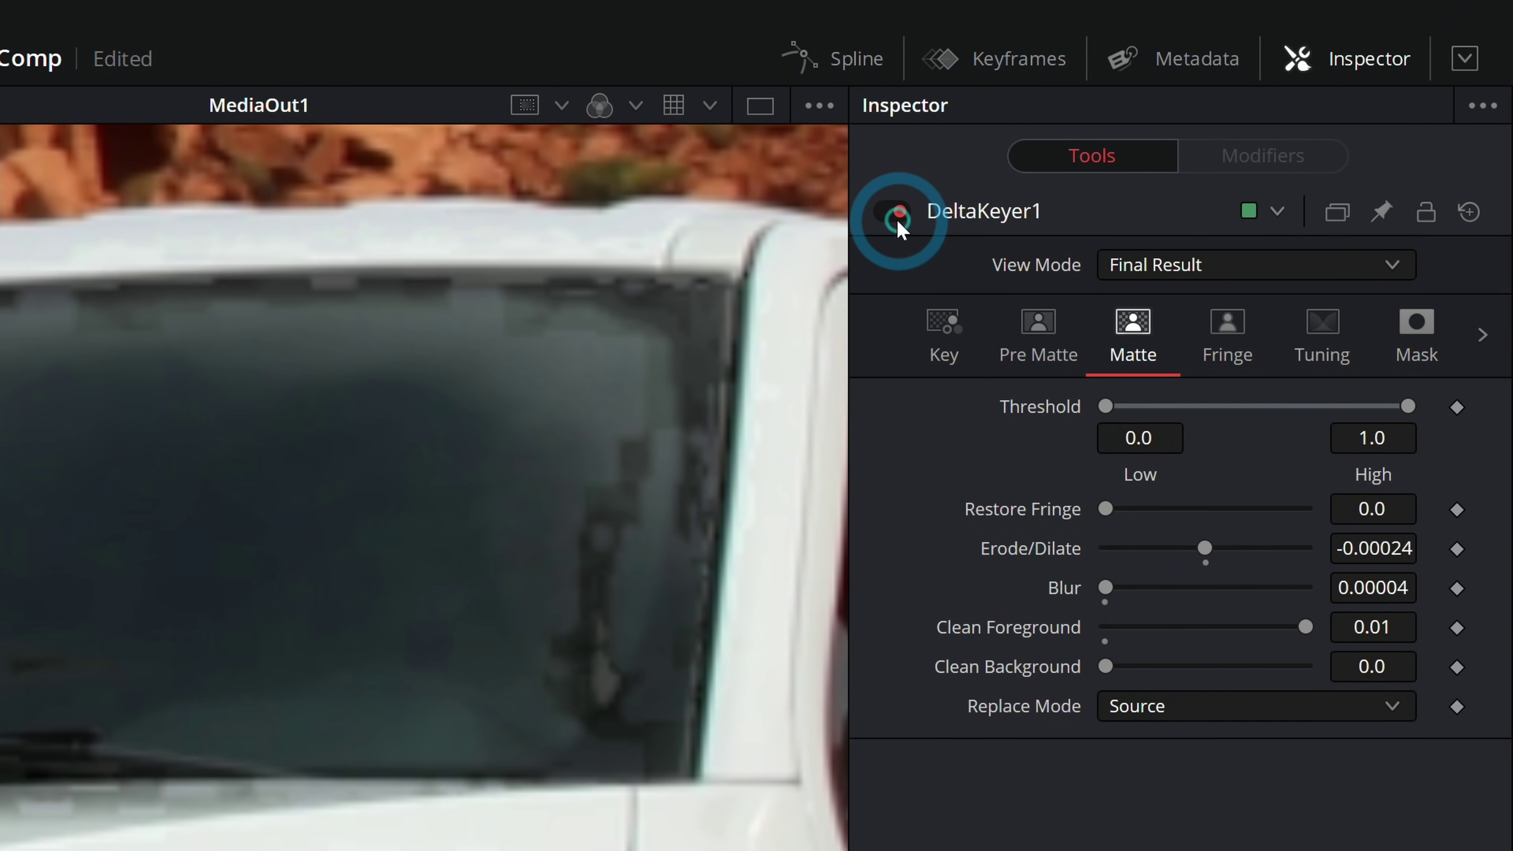
{"action": "left_click", "coordinate": [897, 212]}
{"action": "left_click", "coordinate": [897, 211]}
{"action": "scroll", "coordinate": [625, 422], "scroll_direction": "down", "scroll_amount": 2}
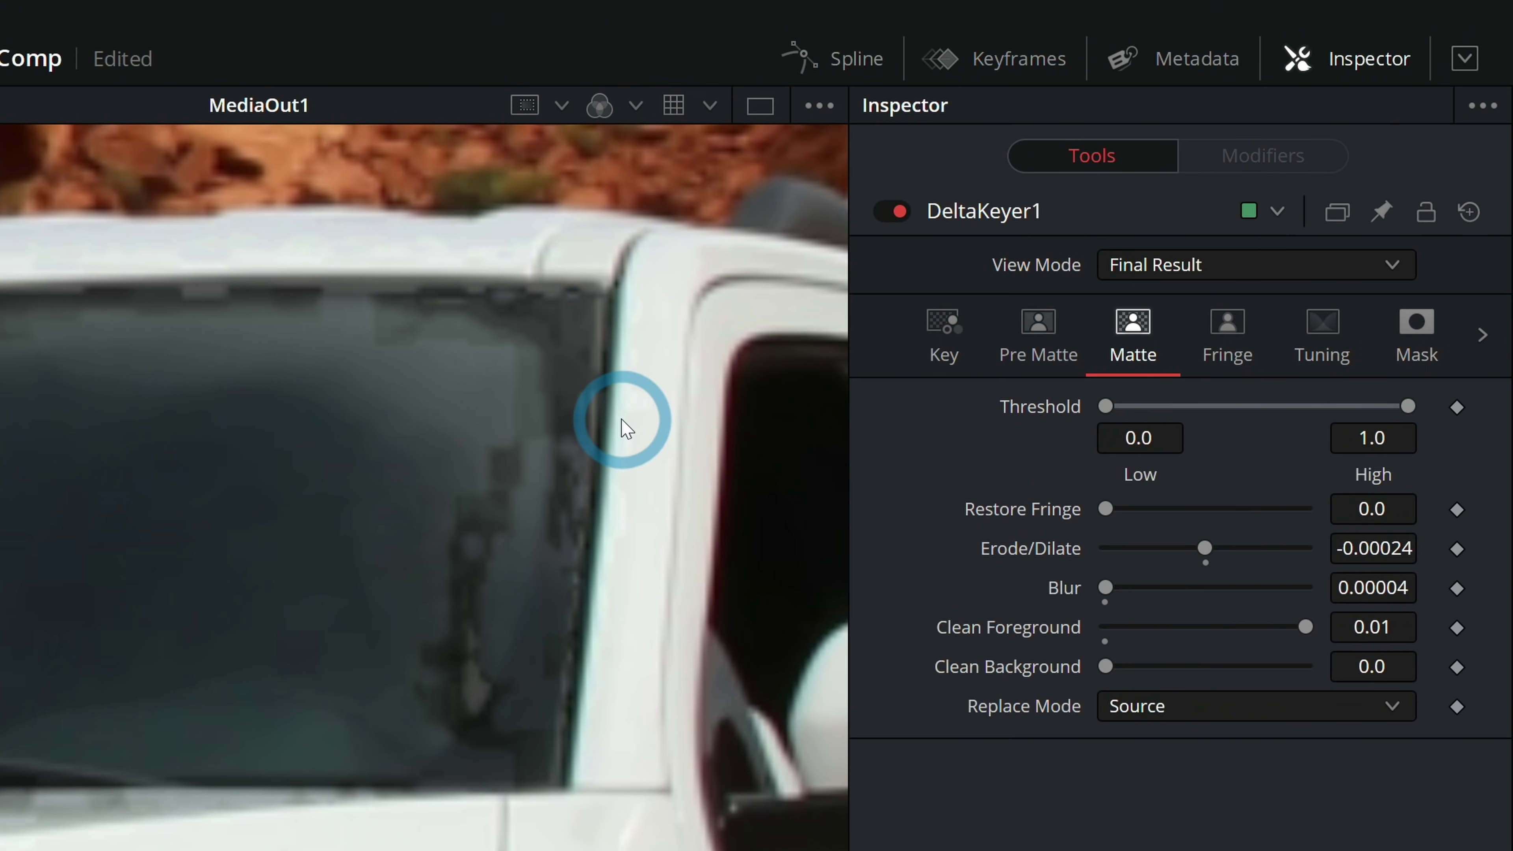
Set DeltaKeyer1's low matte Threshold to 0.783 and Erode/Dilate to -0.00018.
{"action": "left_click_drag", "start_coordinate": [1105, 406], "coordinate": [1337, 420]}
{"action": "left_click", "coordinate": [897, 212]}
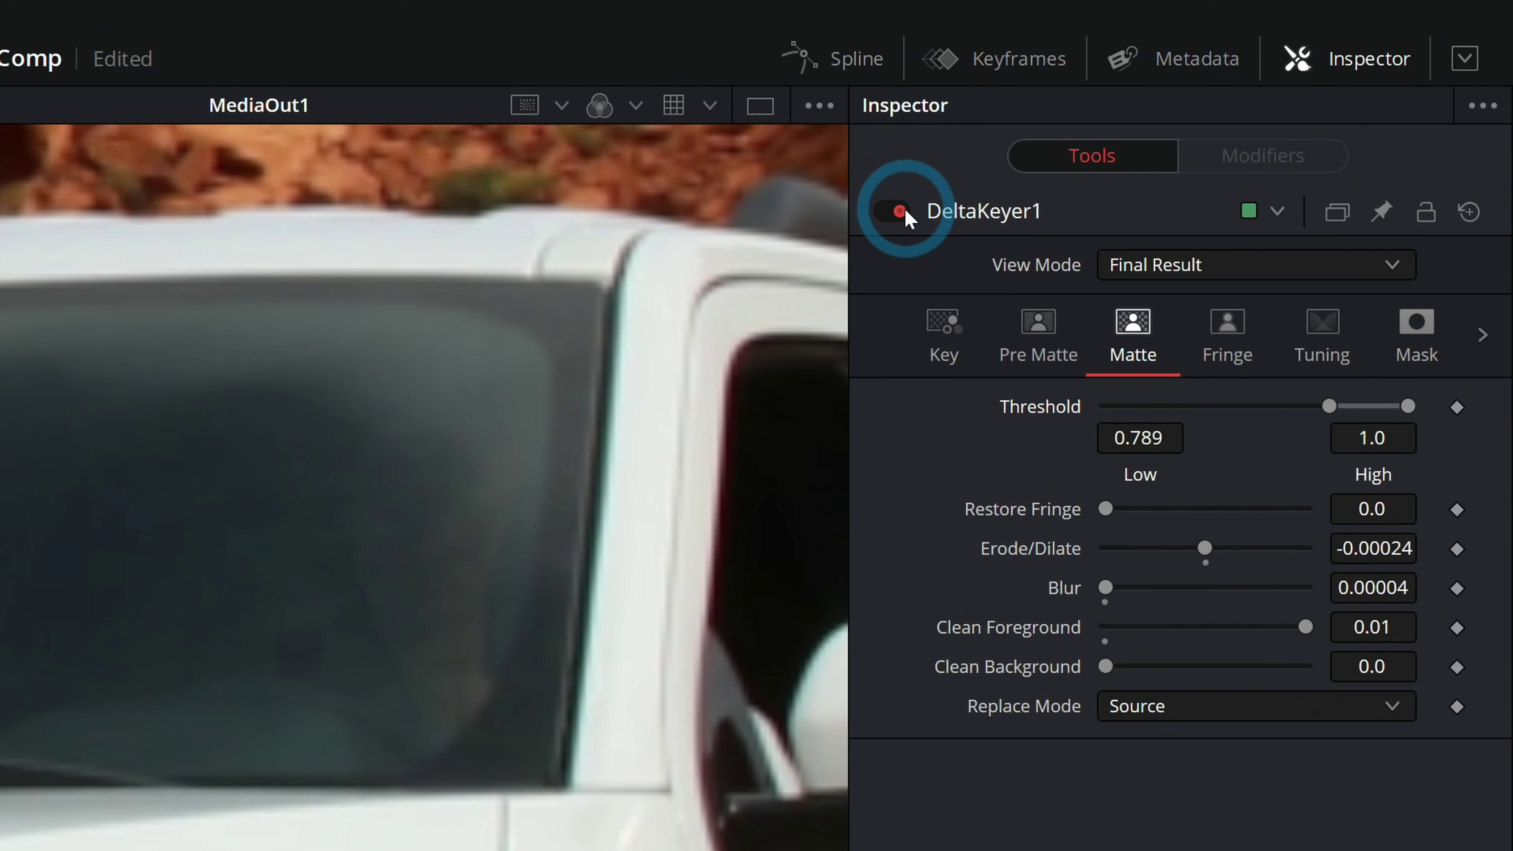
{"action": "left_click", "coordinate": [904, 215]}
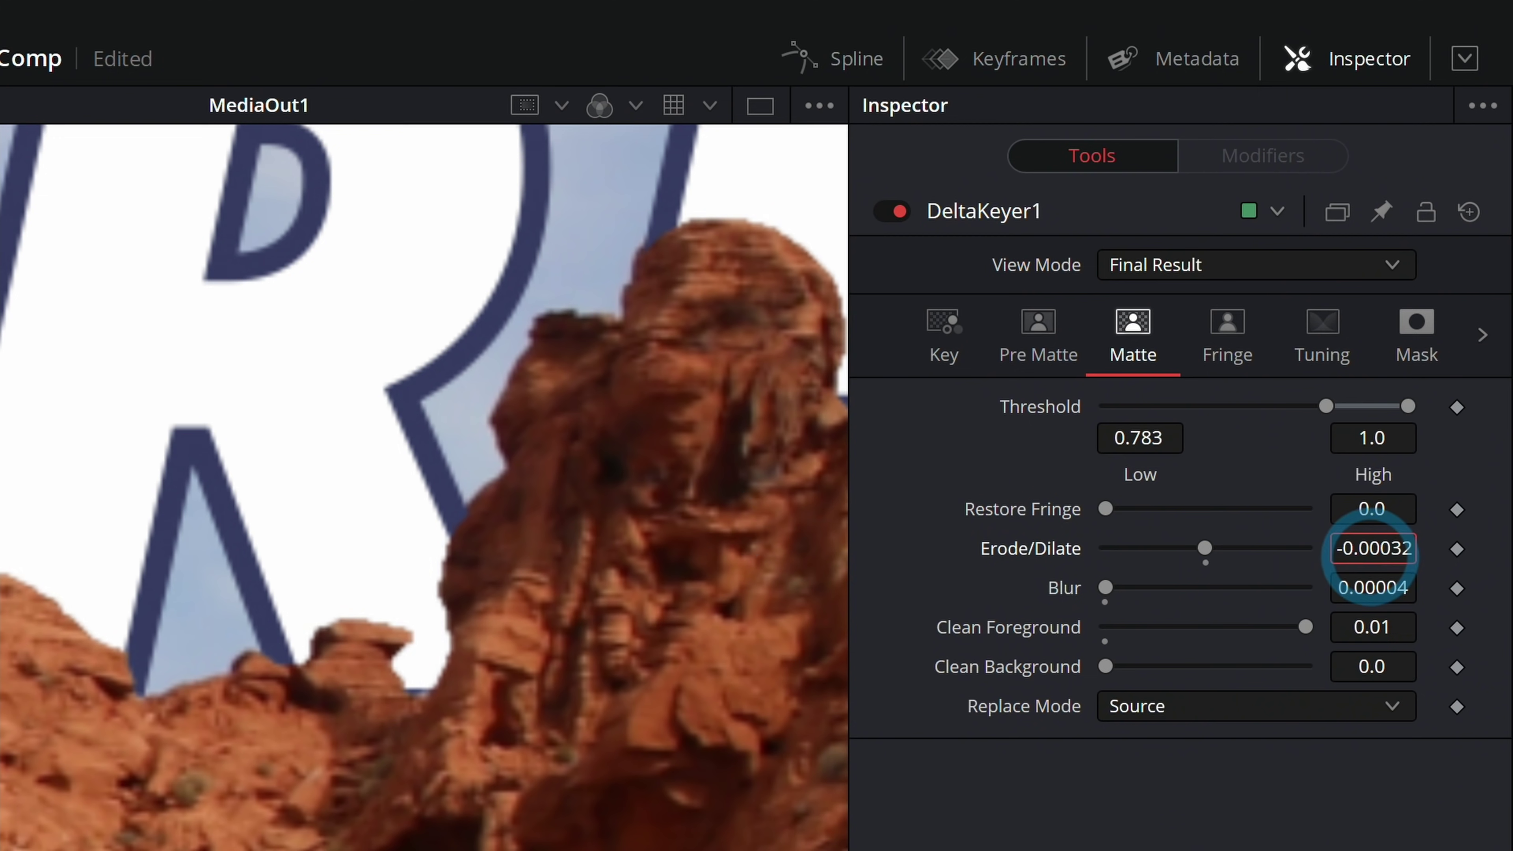
{"action": "mouse_move", "coordinate": [1381, 547]}
{"action": "left_mouse_down"}
{"action": "mouse_move", "coordinate": [1411, 551]}
{"action": "mouse_move", "coordinate": [1393, 560]}
{"action": "left_mouse_up"}
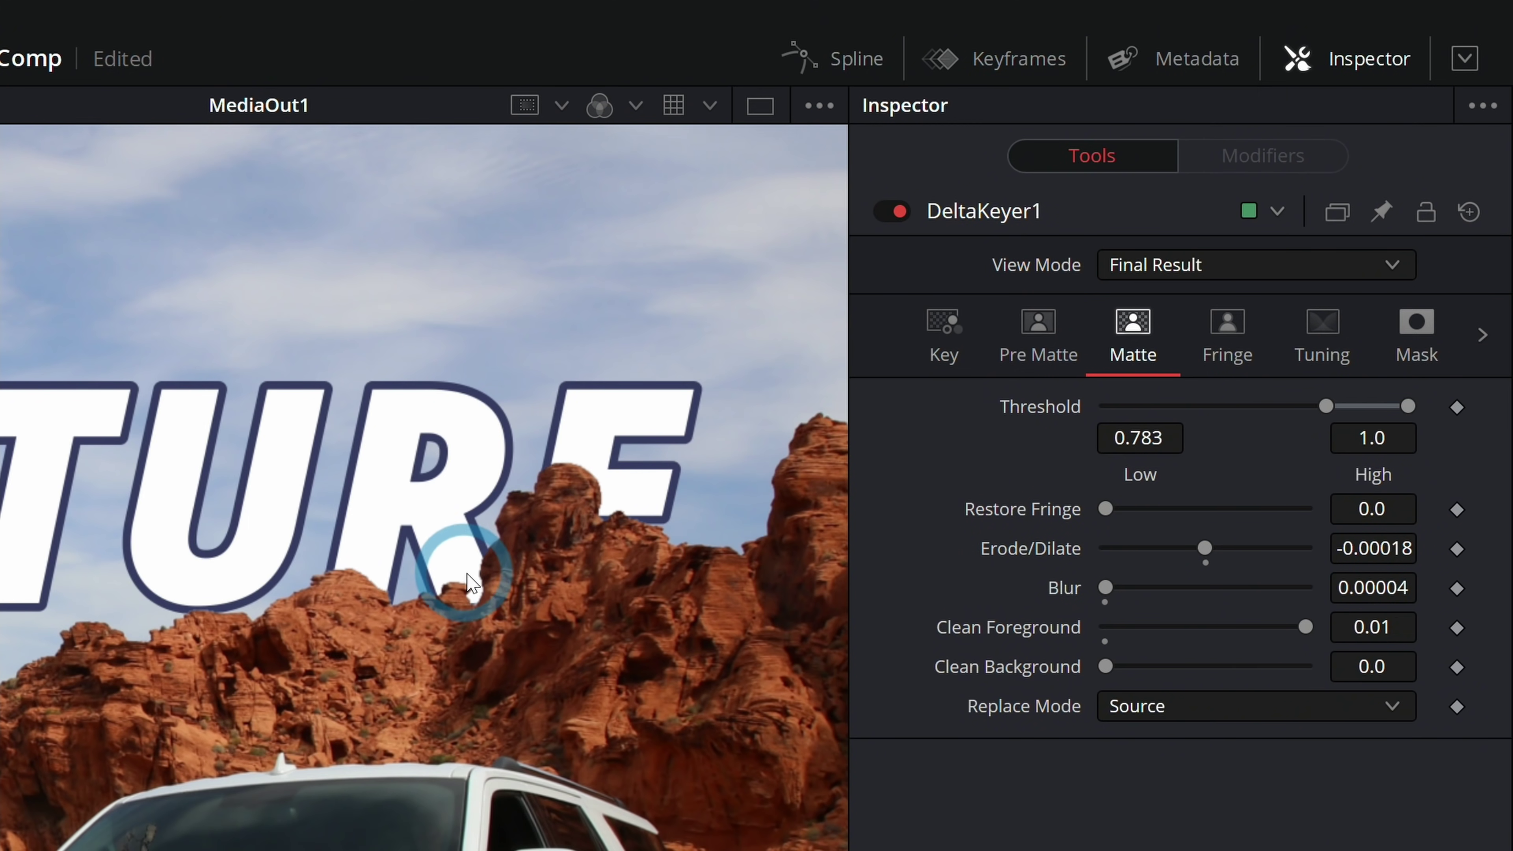
{"action": "scroll", "coordinate": [477, 557], "scroll_direction": "down", "scroll_amount": 1}
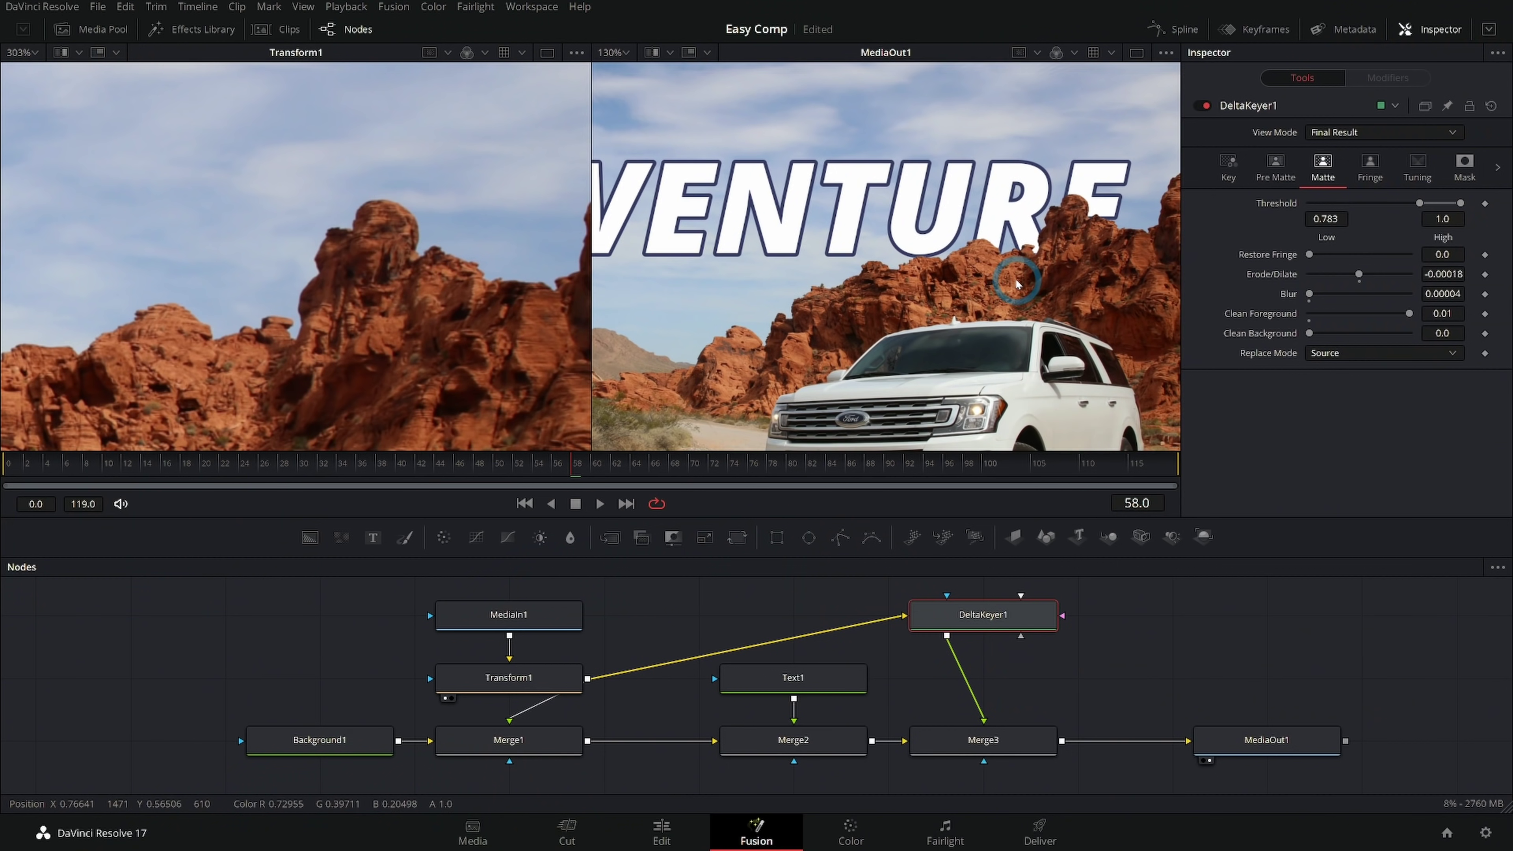
{"action": "scroll", "coordinate": [1016, 285], "scroll_direction": "down", "scroll_amount": 3}
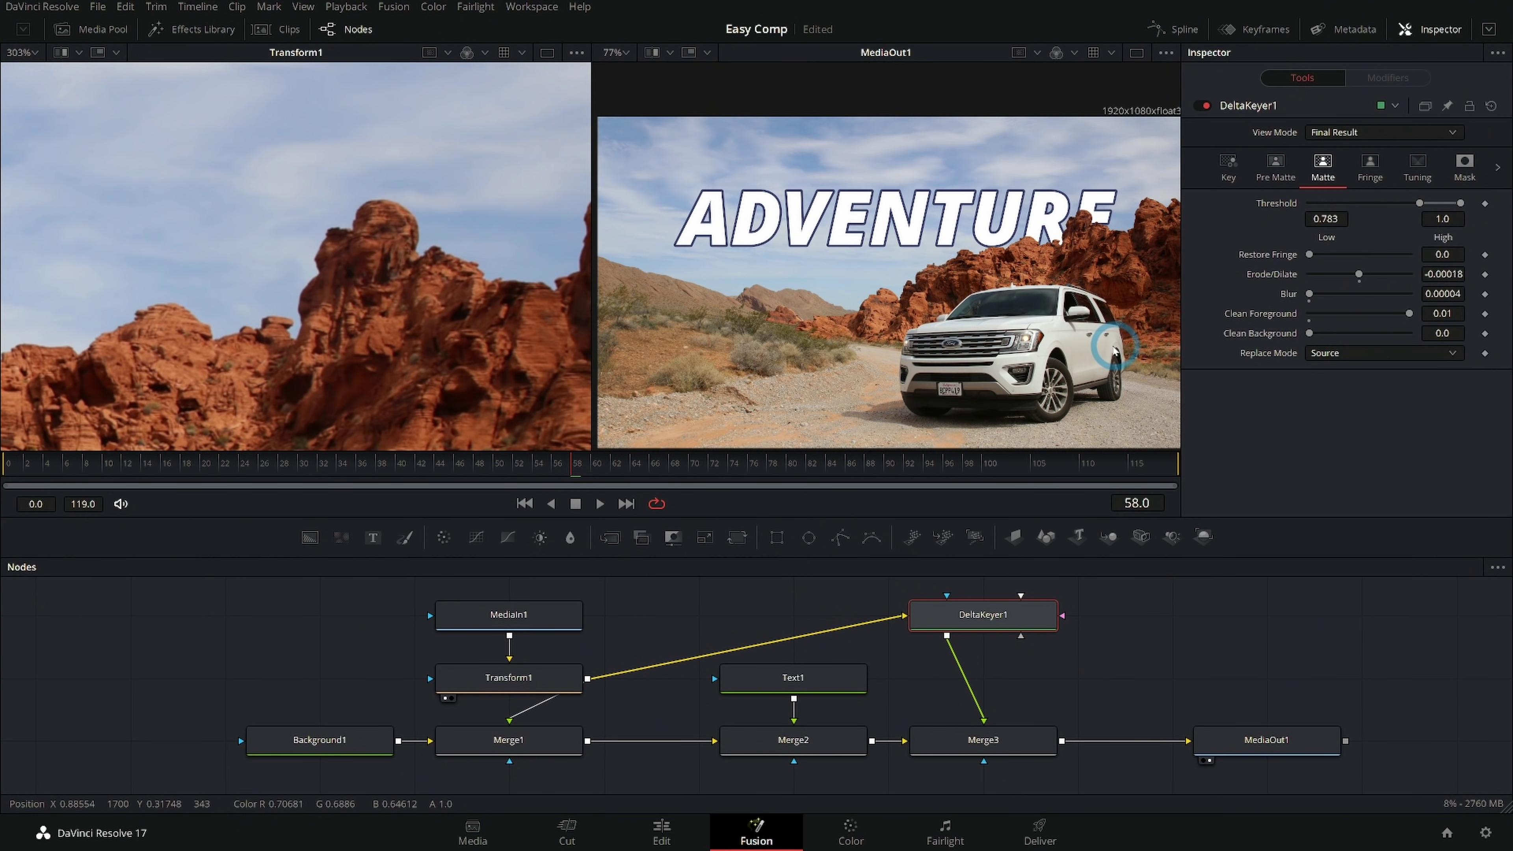
Change Background1's solid colour from orange to black (Val 0, RGB 0, 0, 0).
{"action": "left_click_drag", "start_coordinate": [358, 739], "coordinate": [902, 394]}
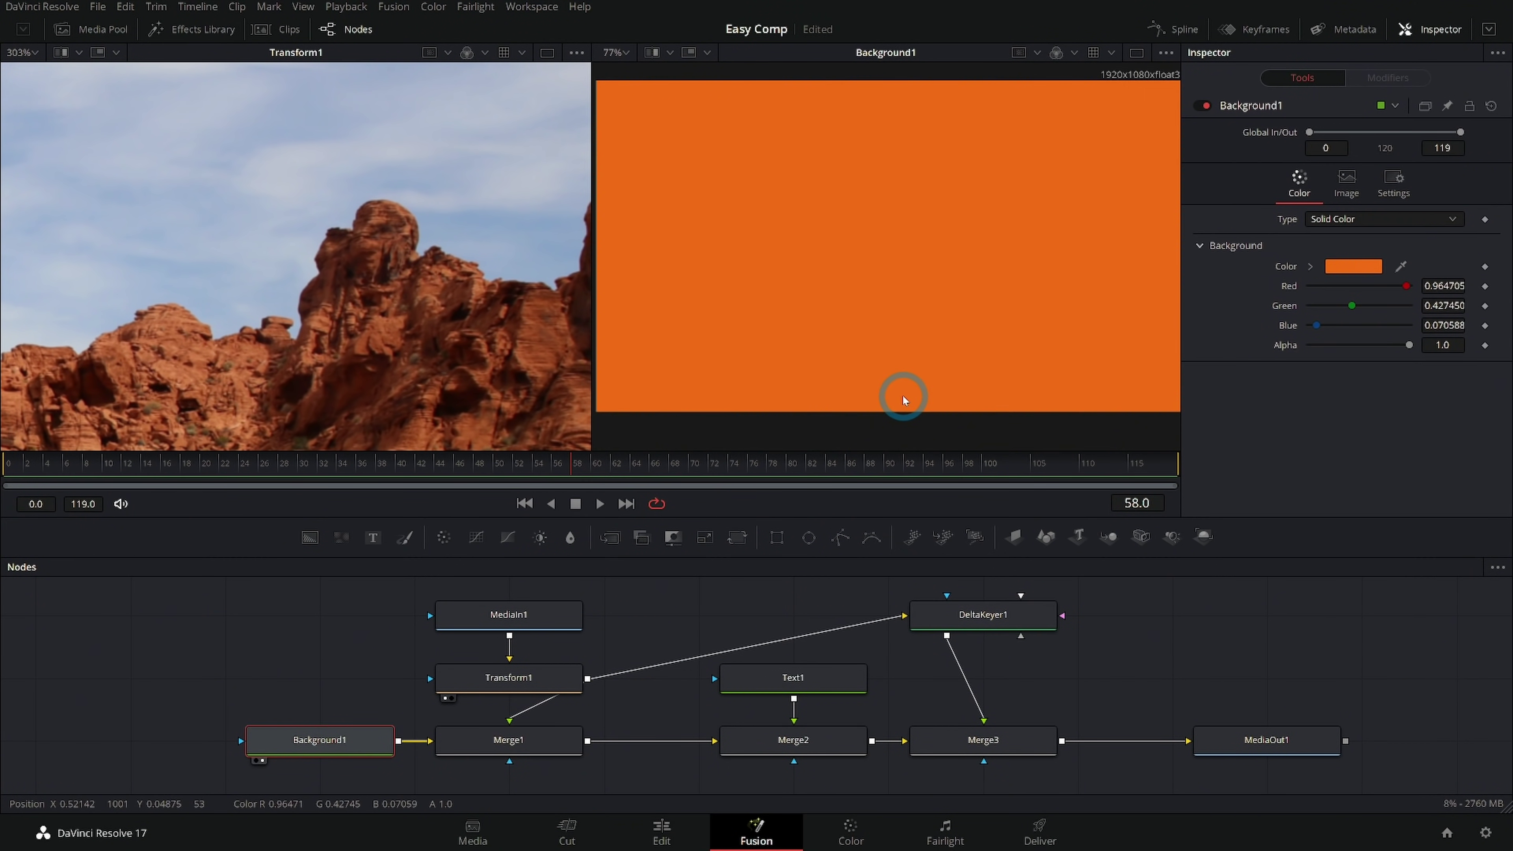
{"action": "left_click", "coordinate": [1400, 267]}
{"action": "left_click_drag", "start_coordinate": [936, 385], "coordinate": [938, 549]}
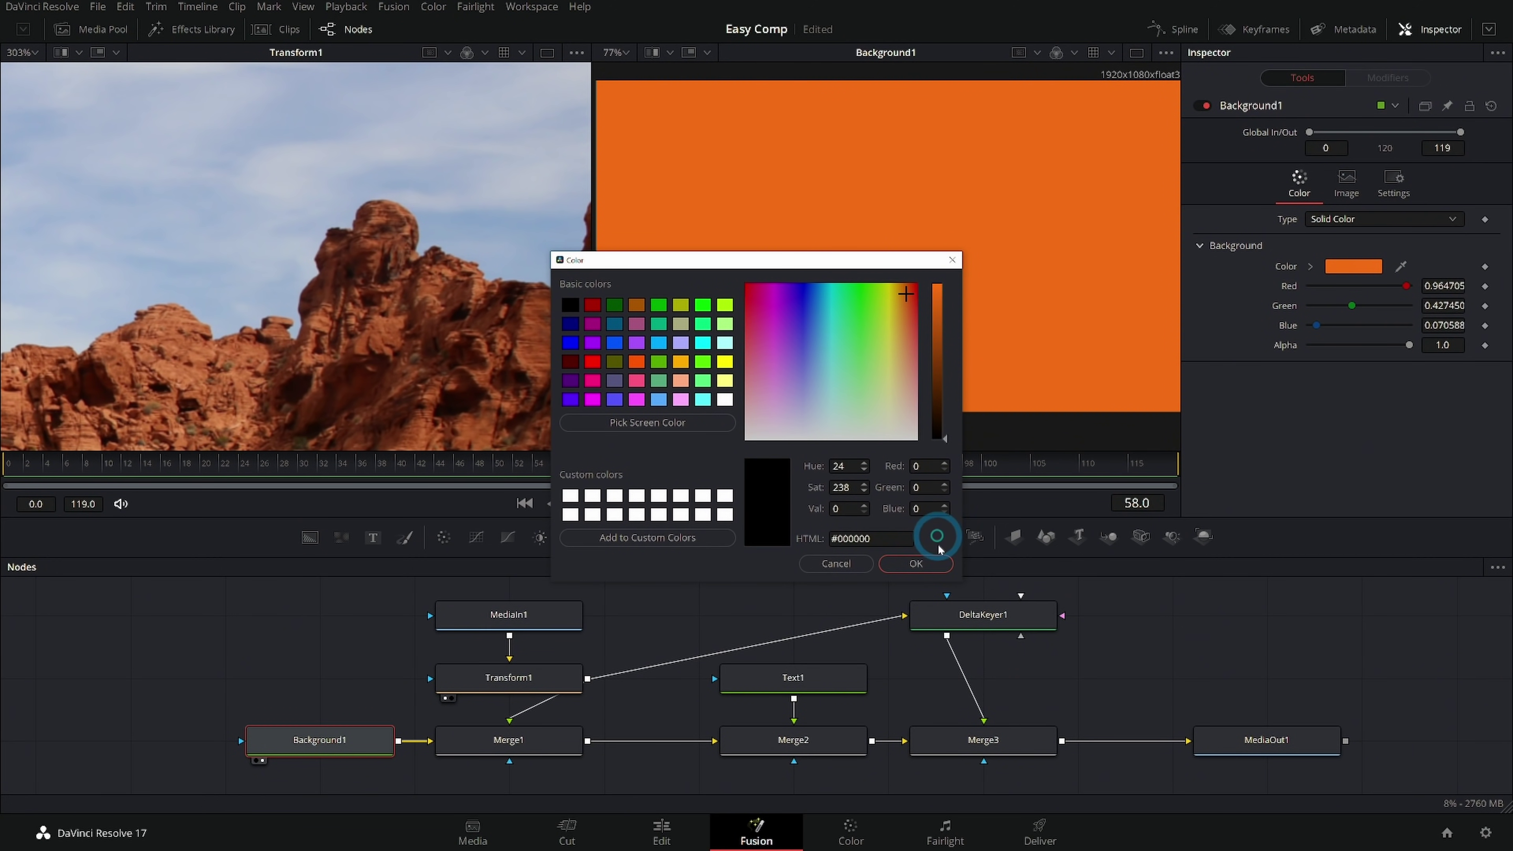
{"action": "left_click", "coordinate": [915, 563]}
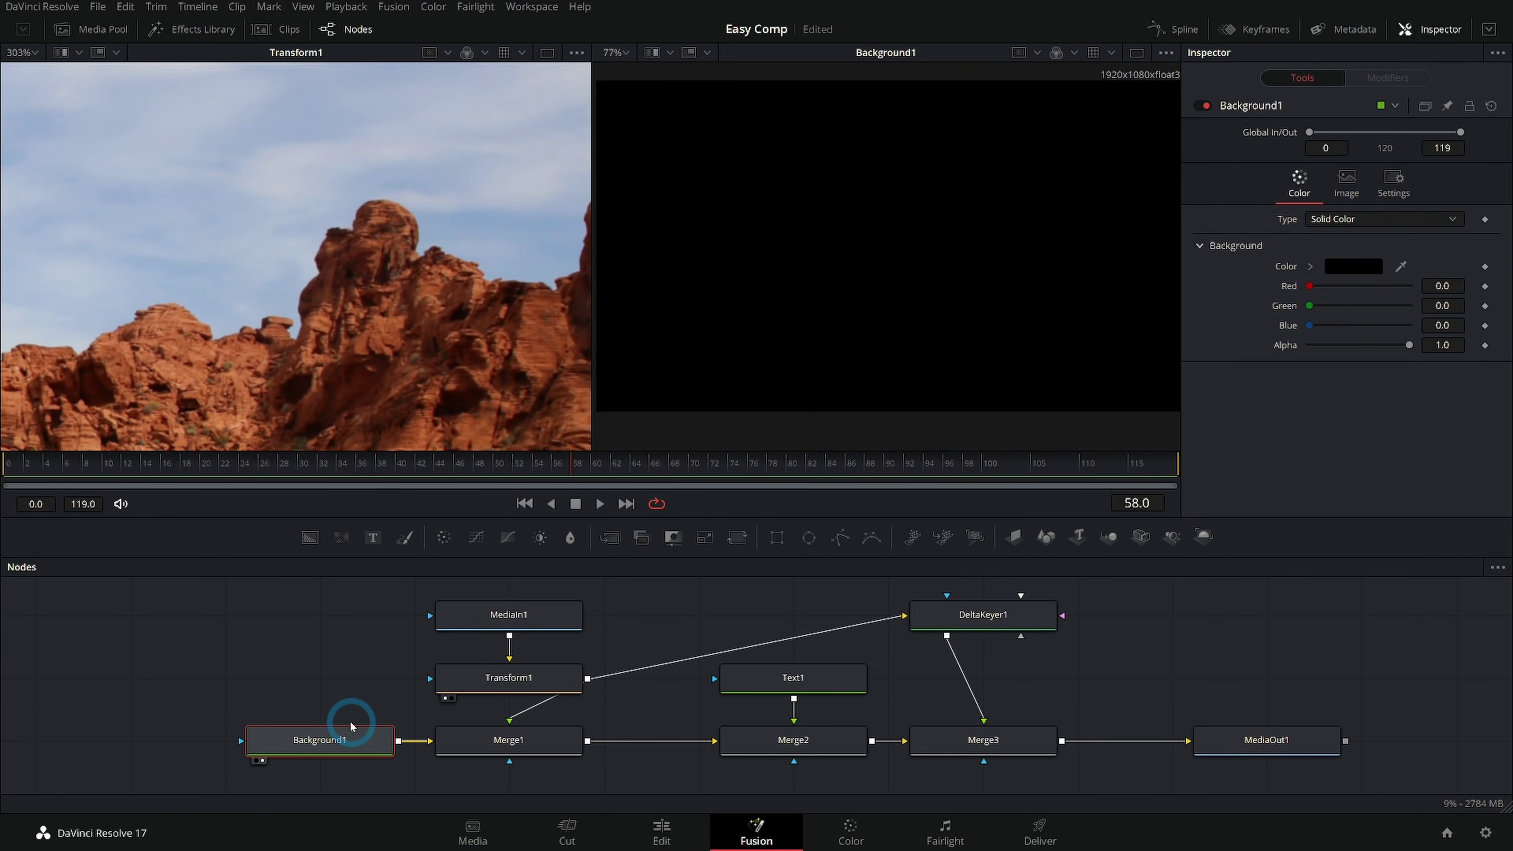
{"action": "left_click_drag", "start_coordinate": [548, 622], "coordinate": [872, 255]}
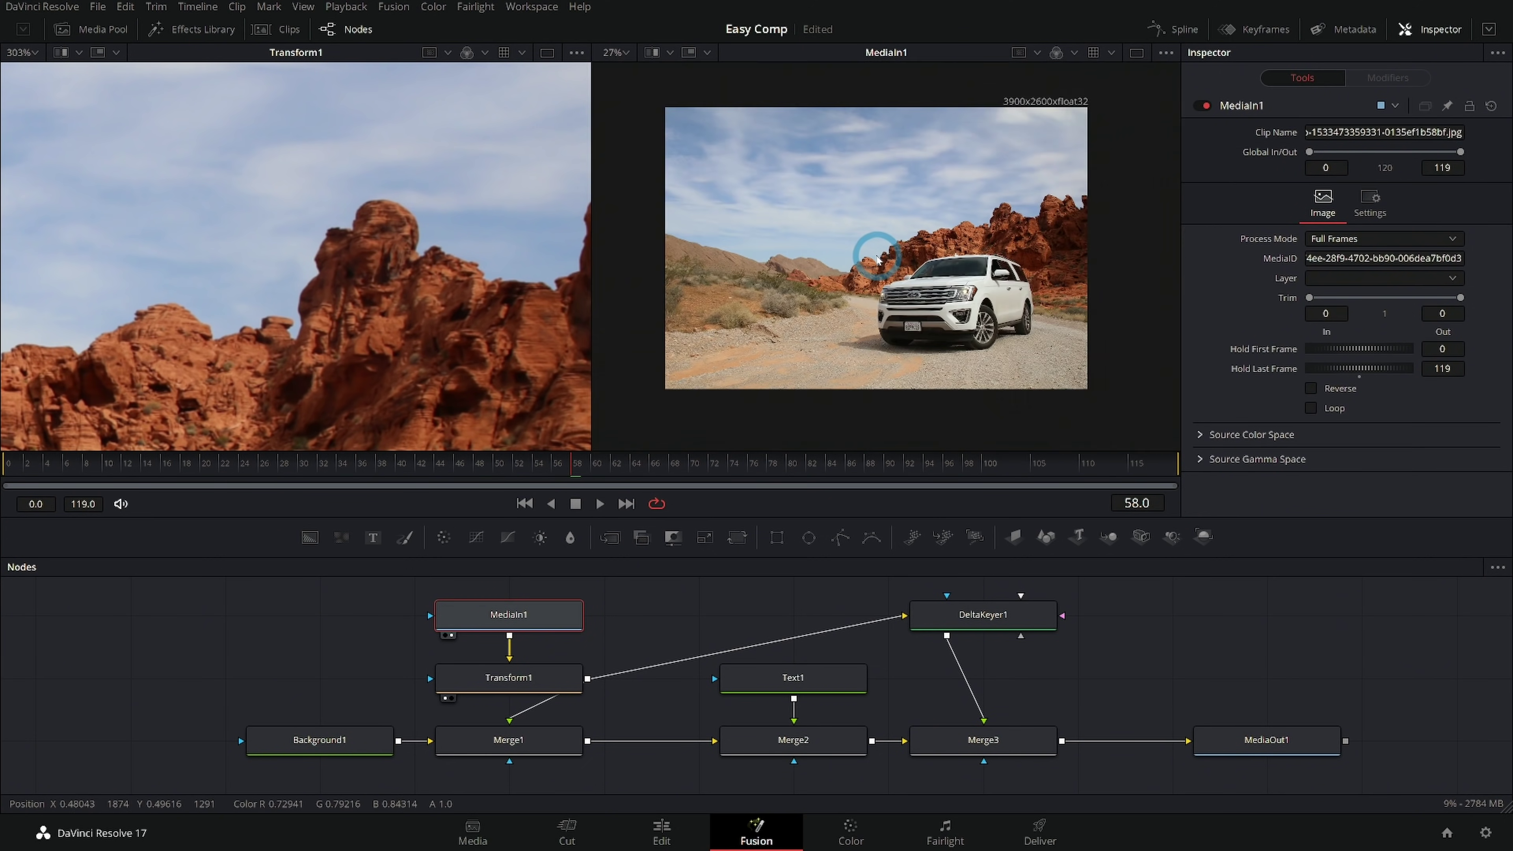
View Transform1, Merge1, Text1, Merge2, DeltaKeyer1 and Merge3 in turn, ending on MediaOut1.
{"action": "key", "text": "2"}
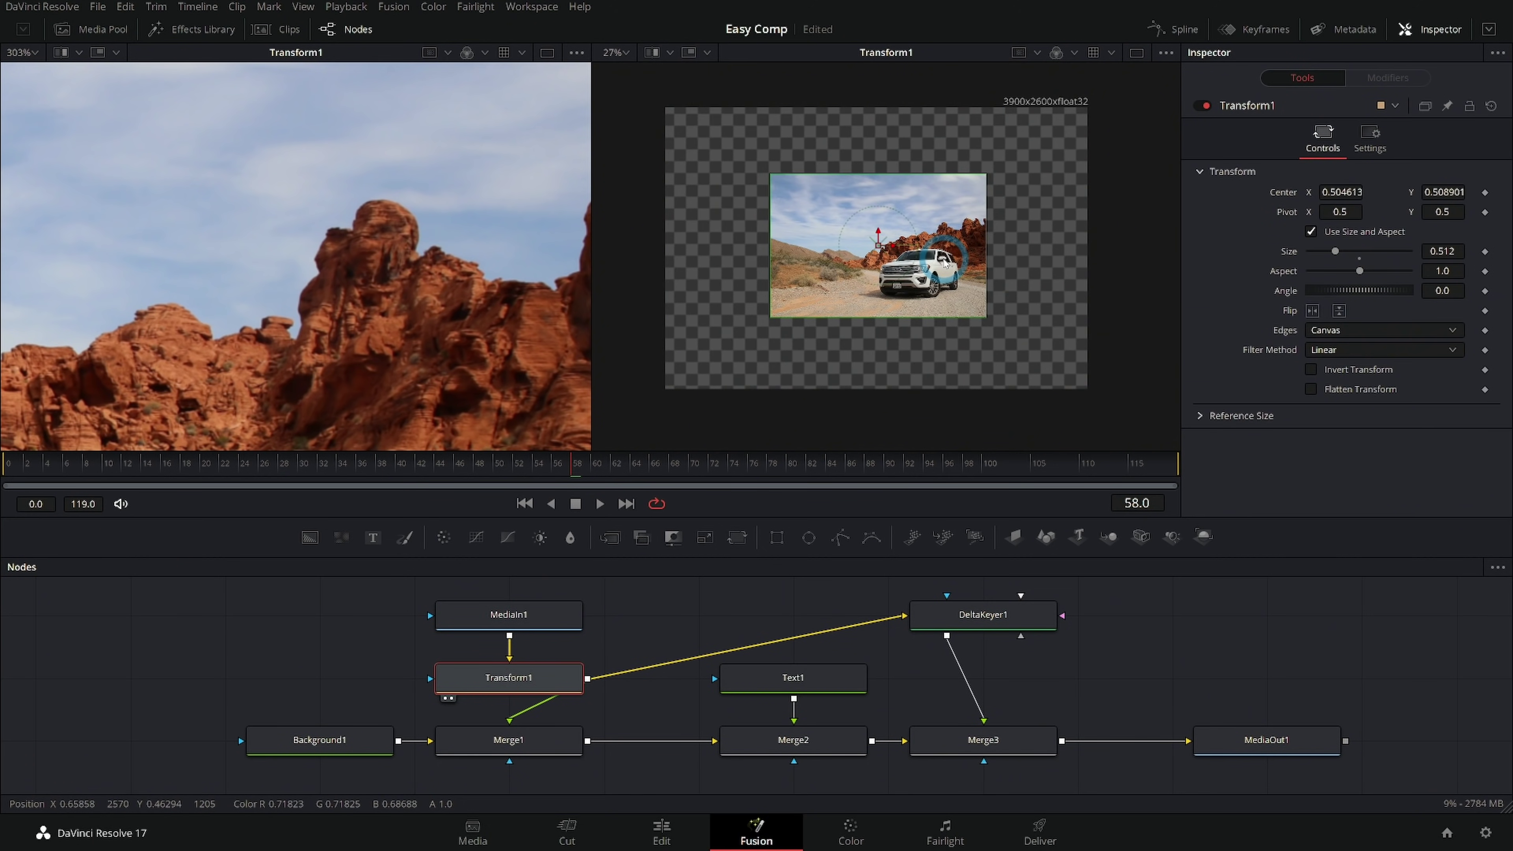
{"action": "left_click_drag", "start_coordinate": [508, 739], "coordinate": [925, 340]}
{"action": "scroll", "coordinate": [920, 291], "scroll_direction": "up", "scroll_amount": 3}
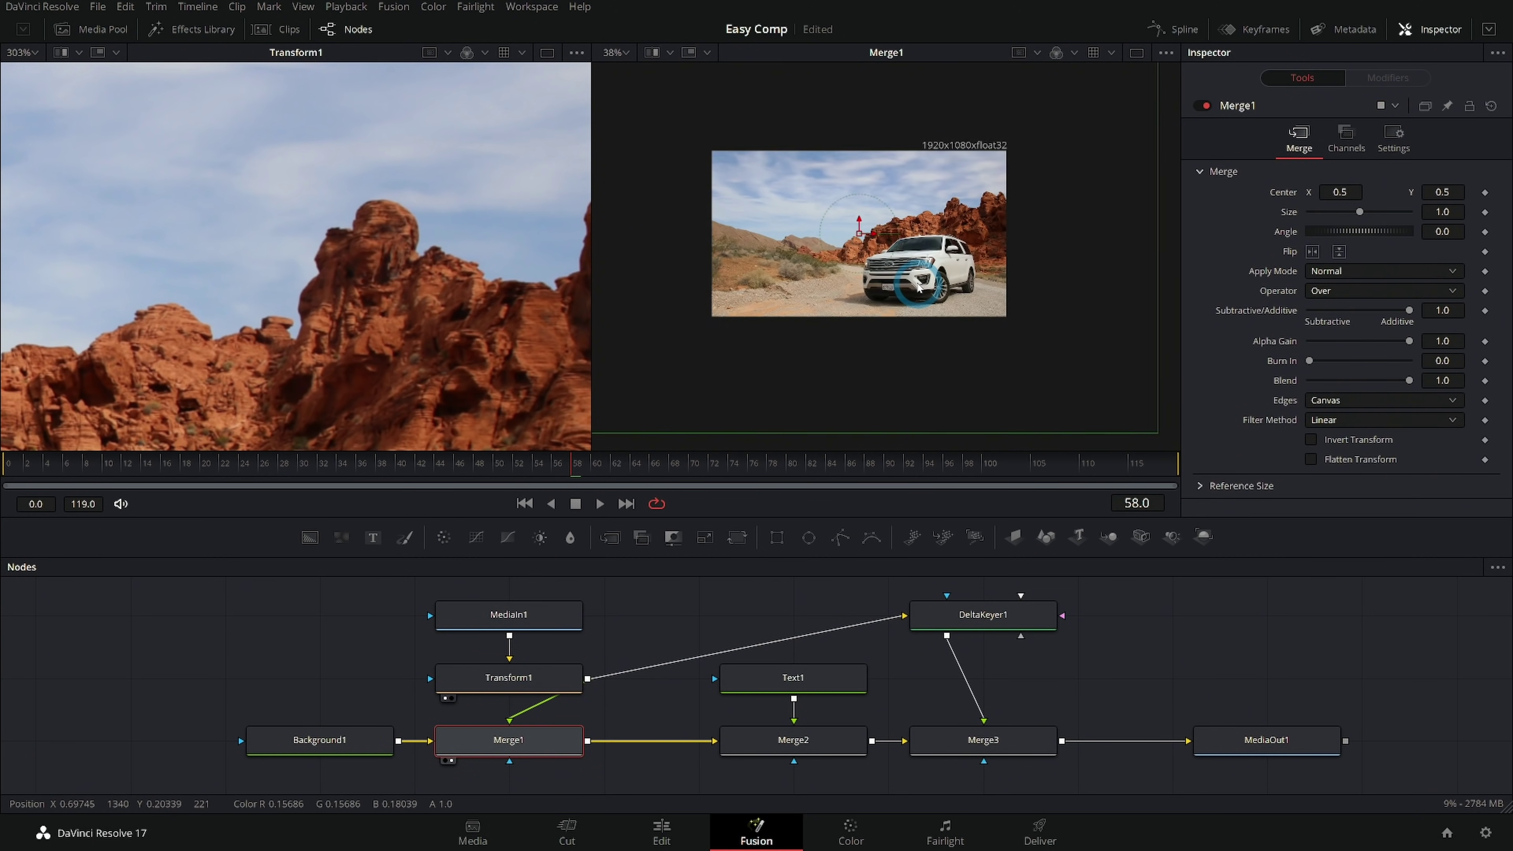
{"action": "left_click", "coordinate": [844, 678]}
{"action": "key", "text": "2"}
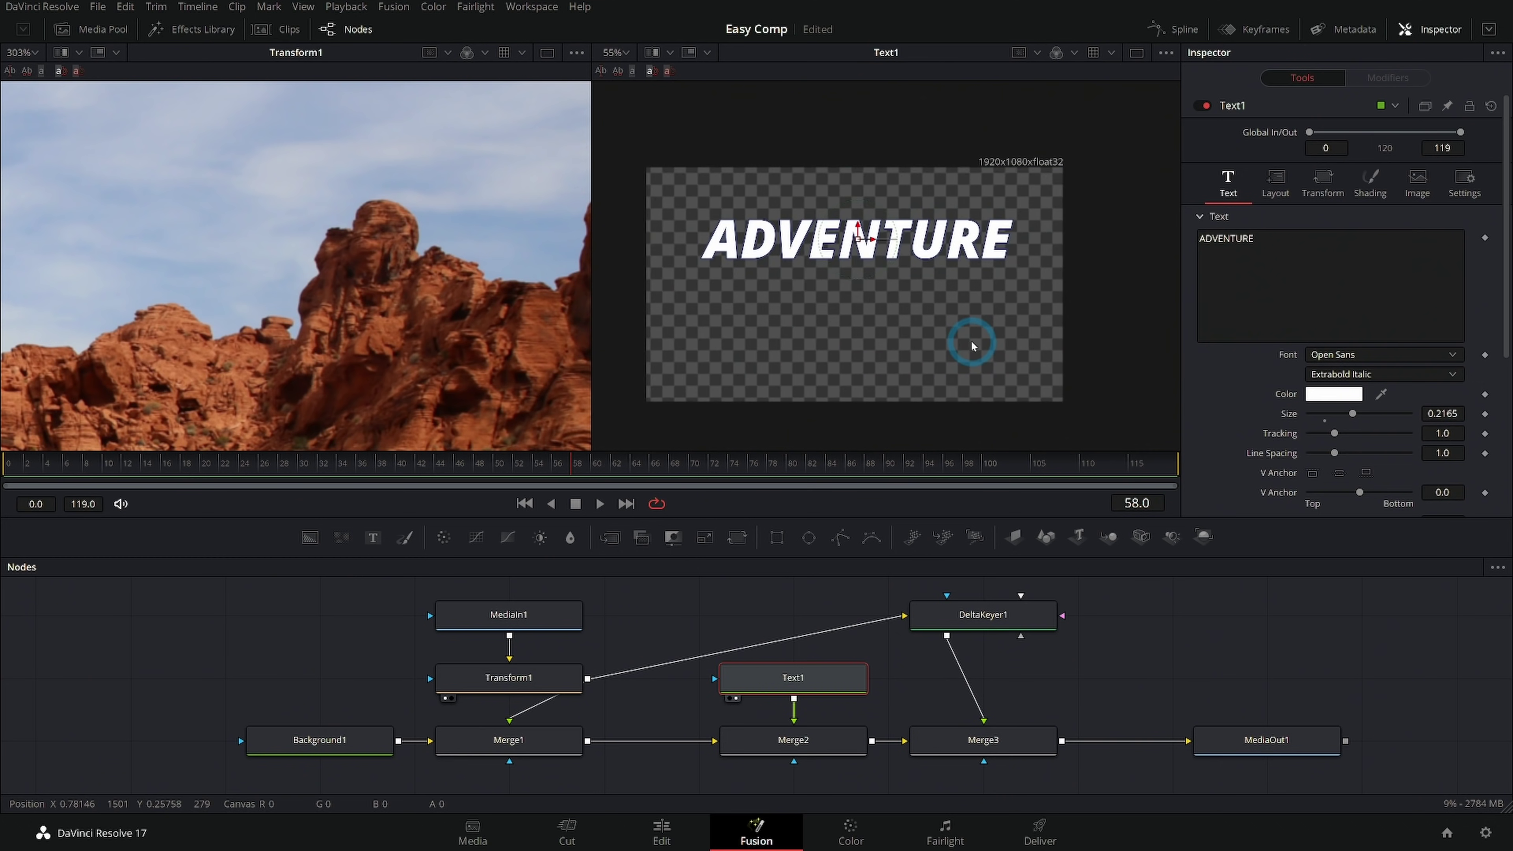
{"action": "key", "text": "2"}
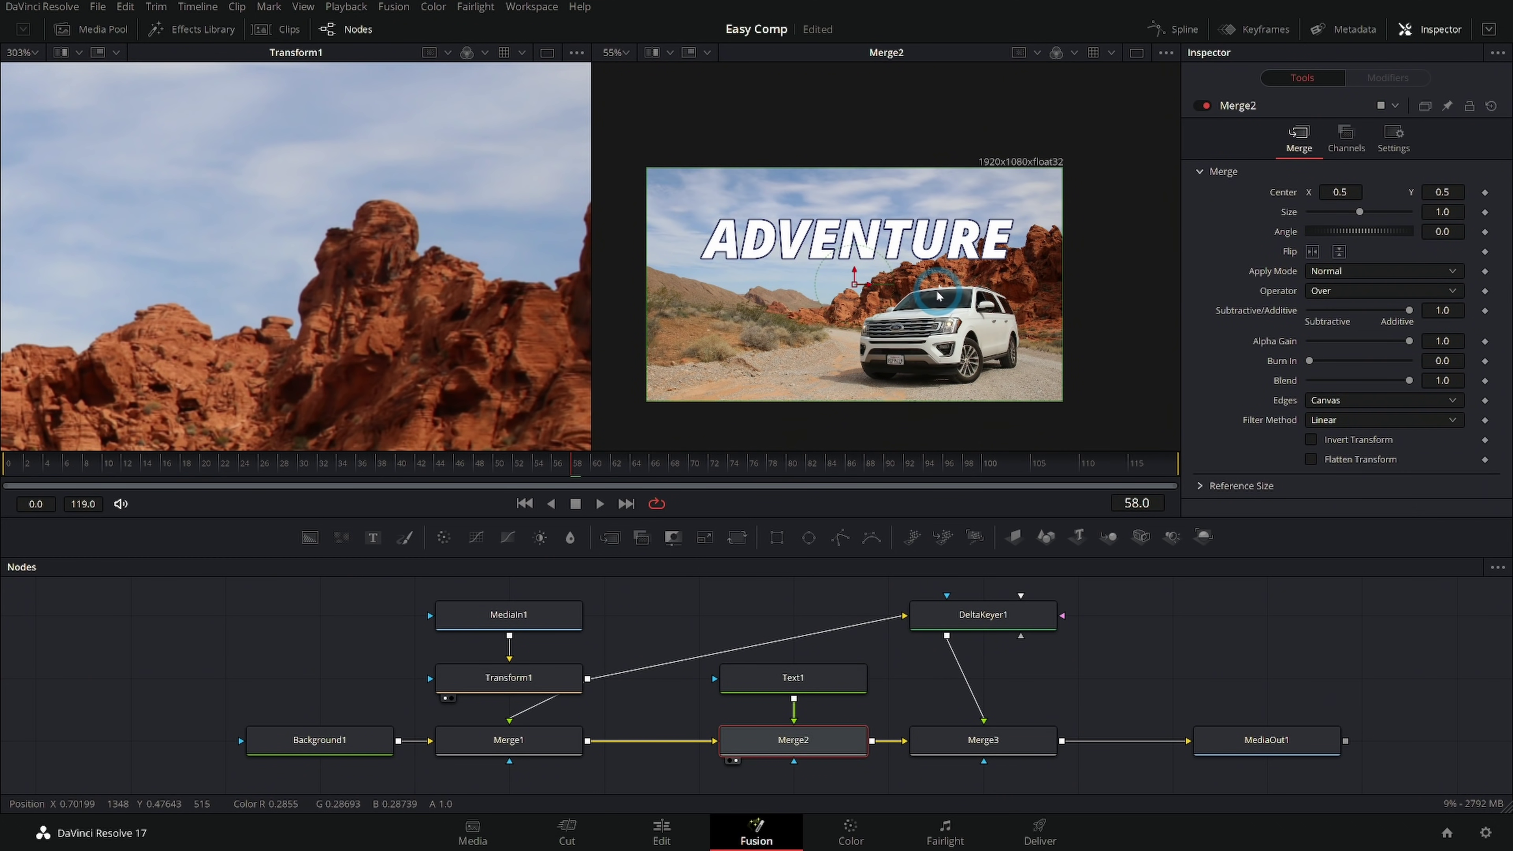
{"action": "left_click", "coordinate": [897, 314]}
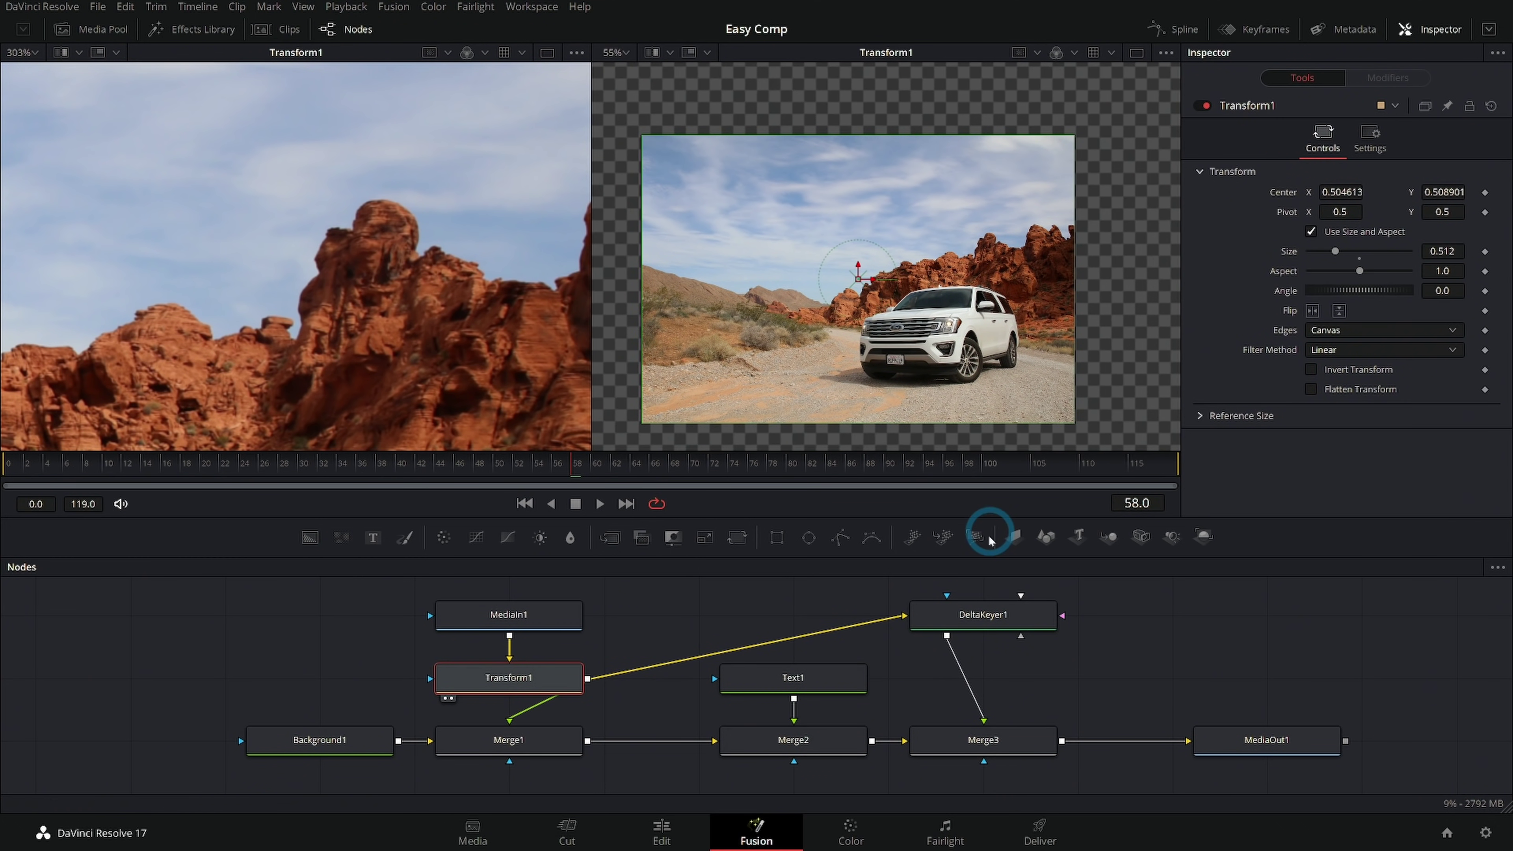
{"action": "left_click_drag", "start_coordinate": [982, 614], "coordinate": [979, 352]}
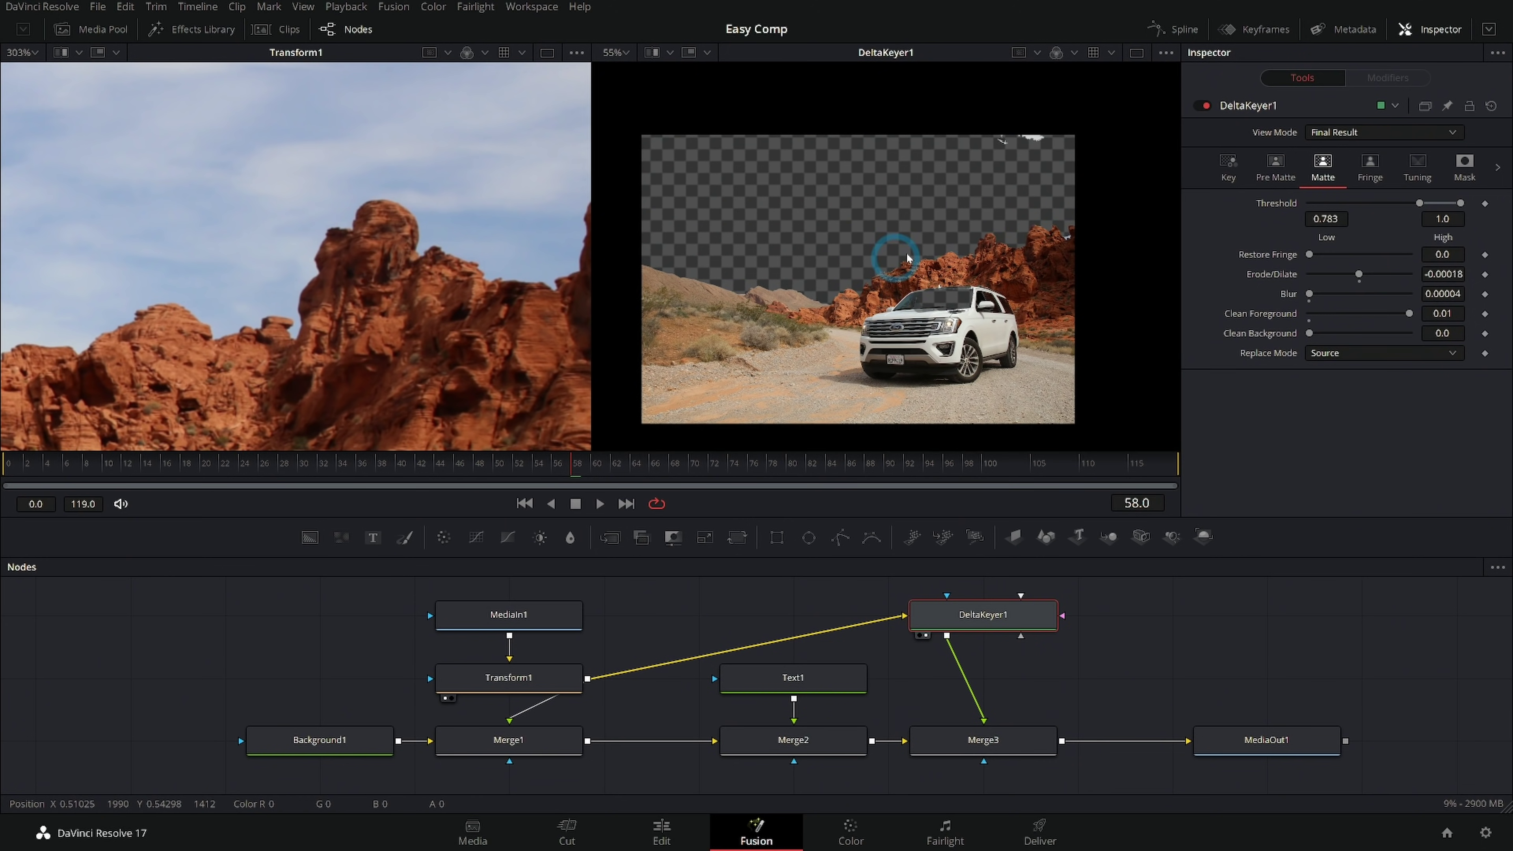
{"action": "left_click_drag", "start_coordinate": [1010, 740], "coordinate": [980, 372]}
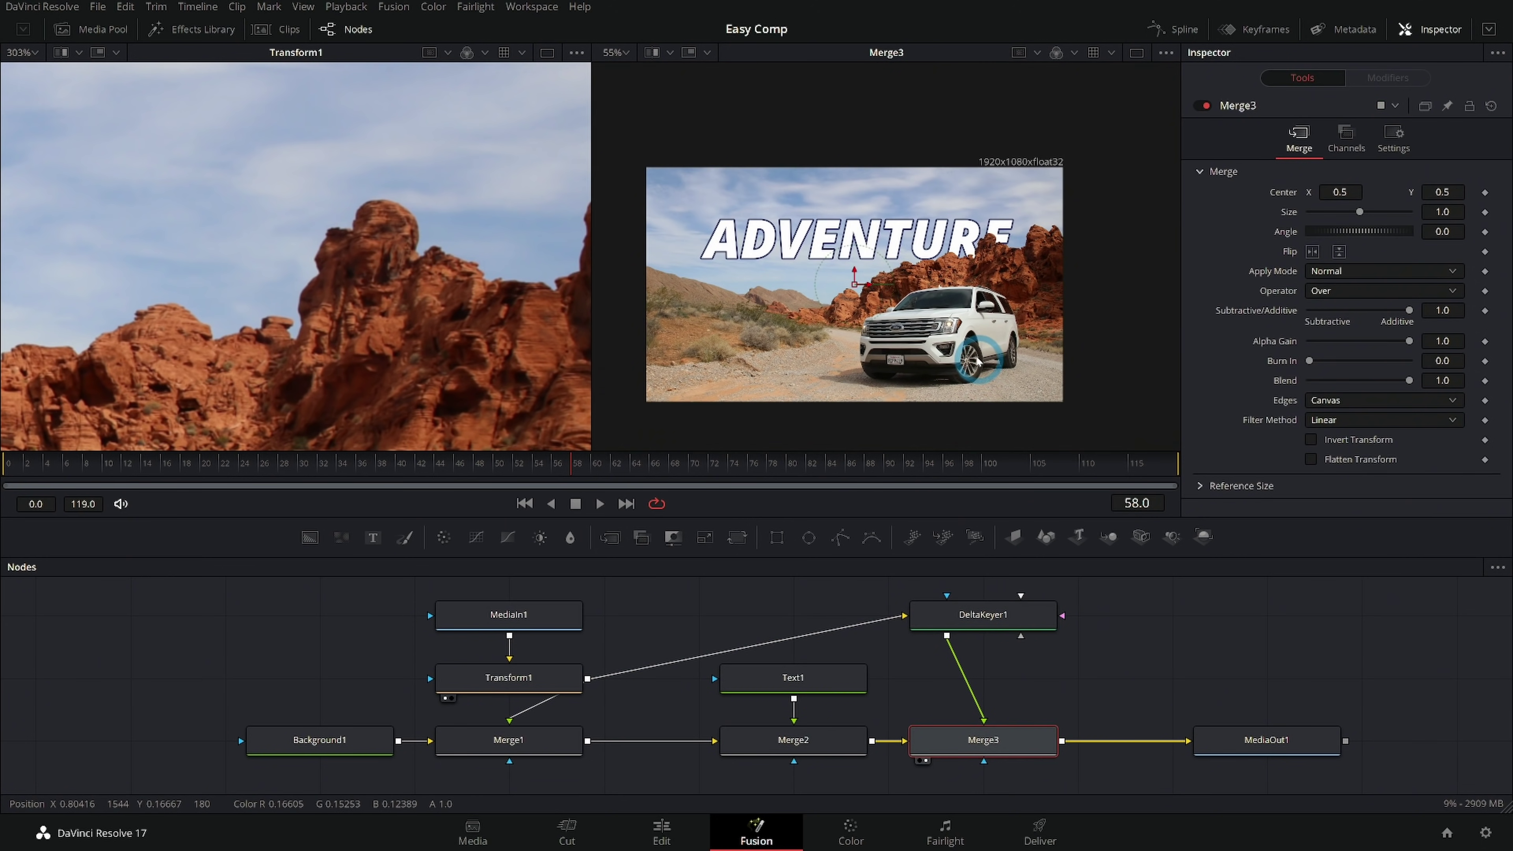
{"action": "scroll", "coordinate": [992, 238], "scroll_direction": "up", "scroll_amount": 4}
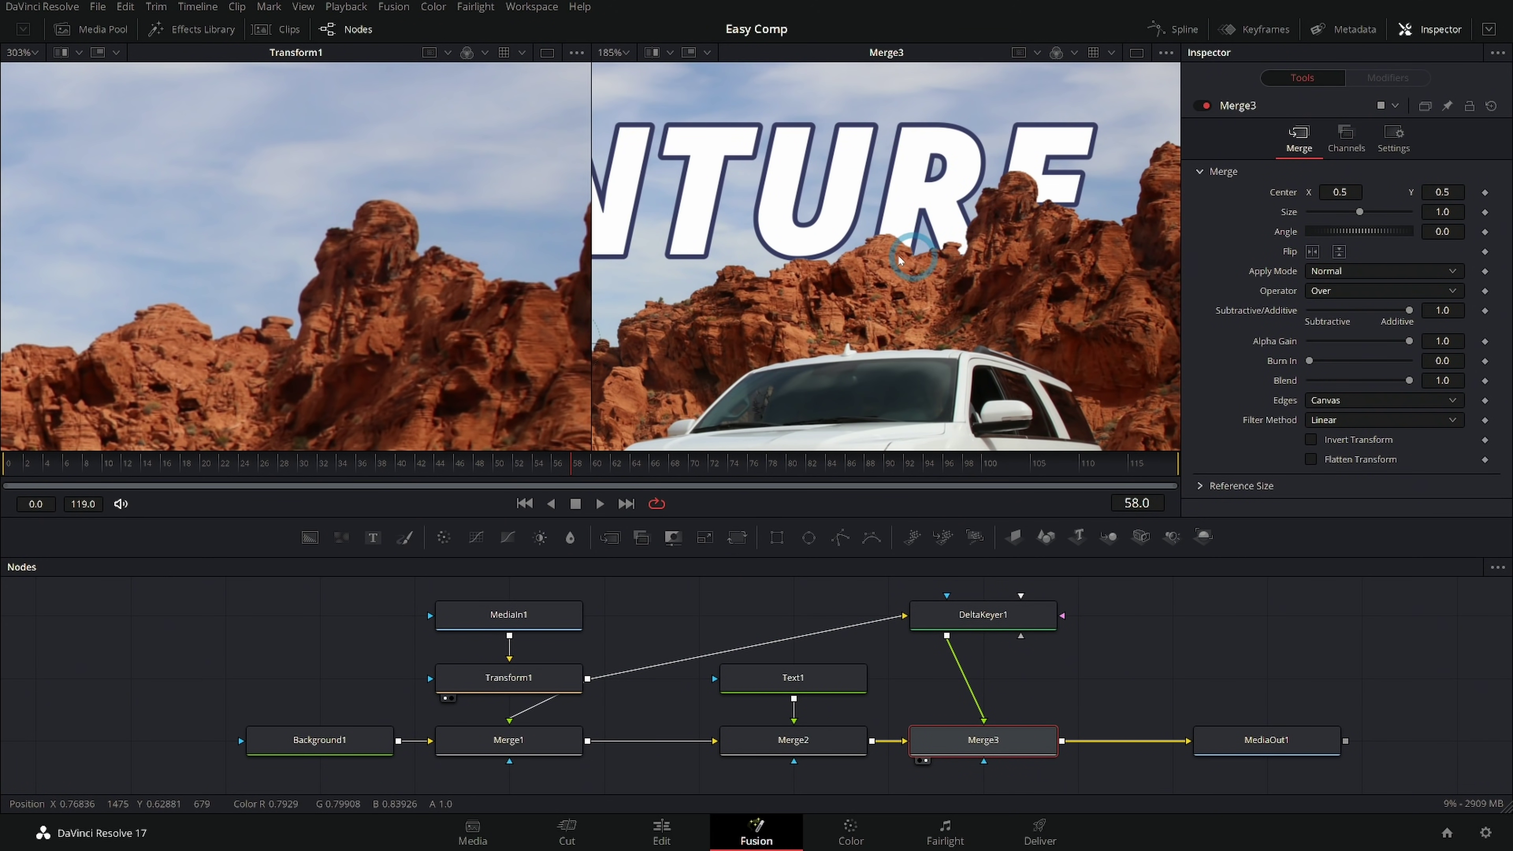
{"action": "scroll", "coordinate": [1035, 186], "scroll_direction": "down", "scroll_amount": 4}
{"action": "left_click_drag", "start_coordinate": [1259, 739], "coordinate": [948, 269]}
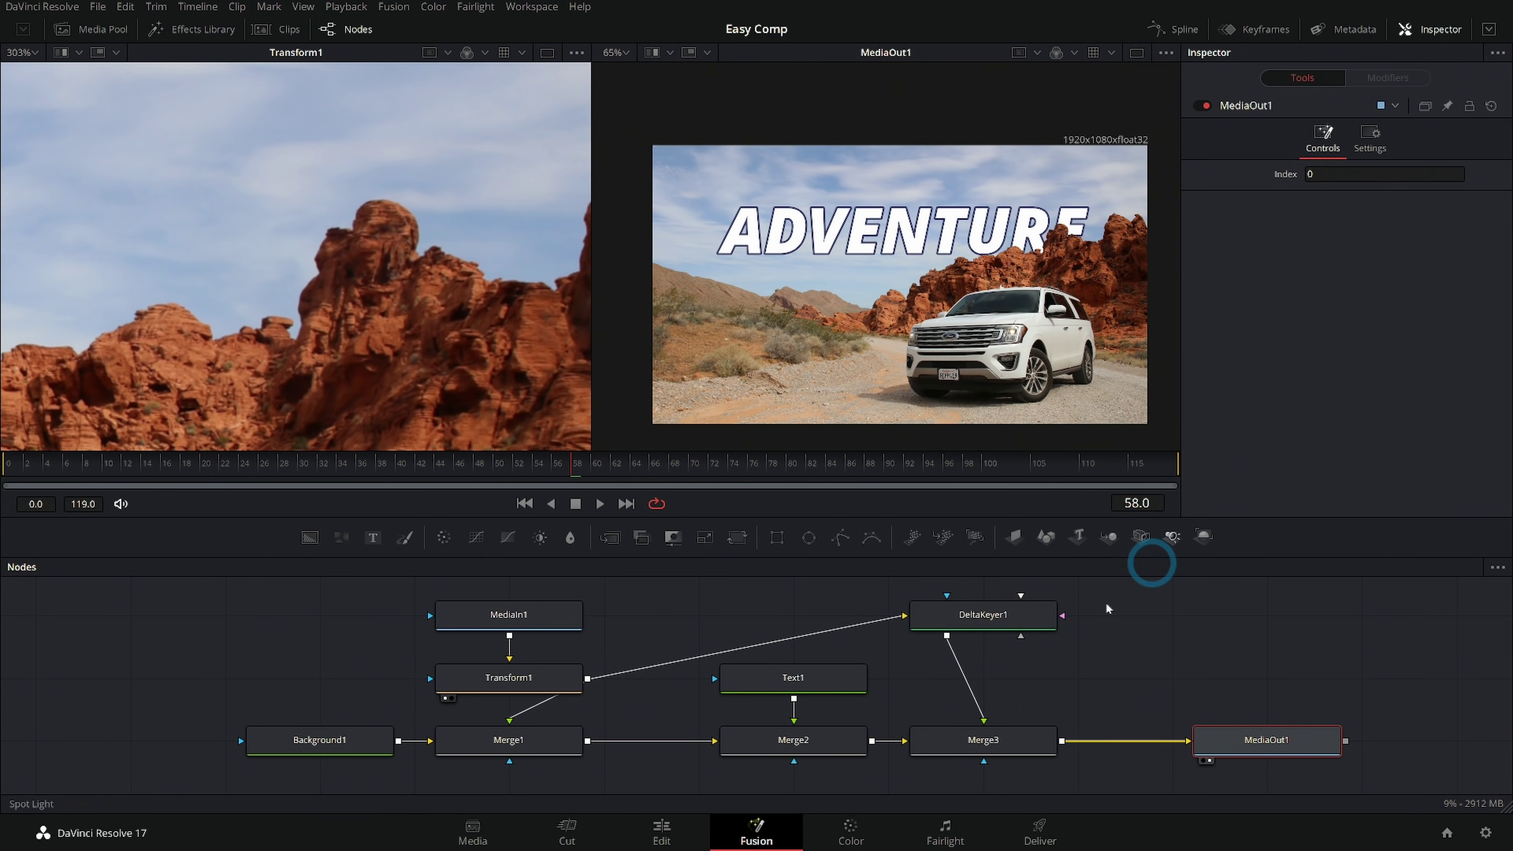
Switch to the Edit page to see the Fusion clip with the ADVENTURE composite.
{"action": "left_click", "coordinate": [674, 830]}
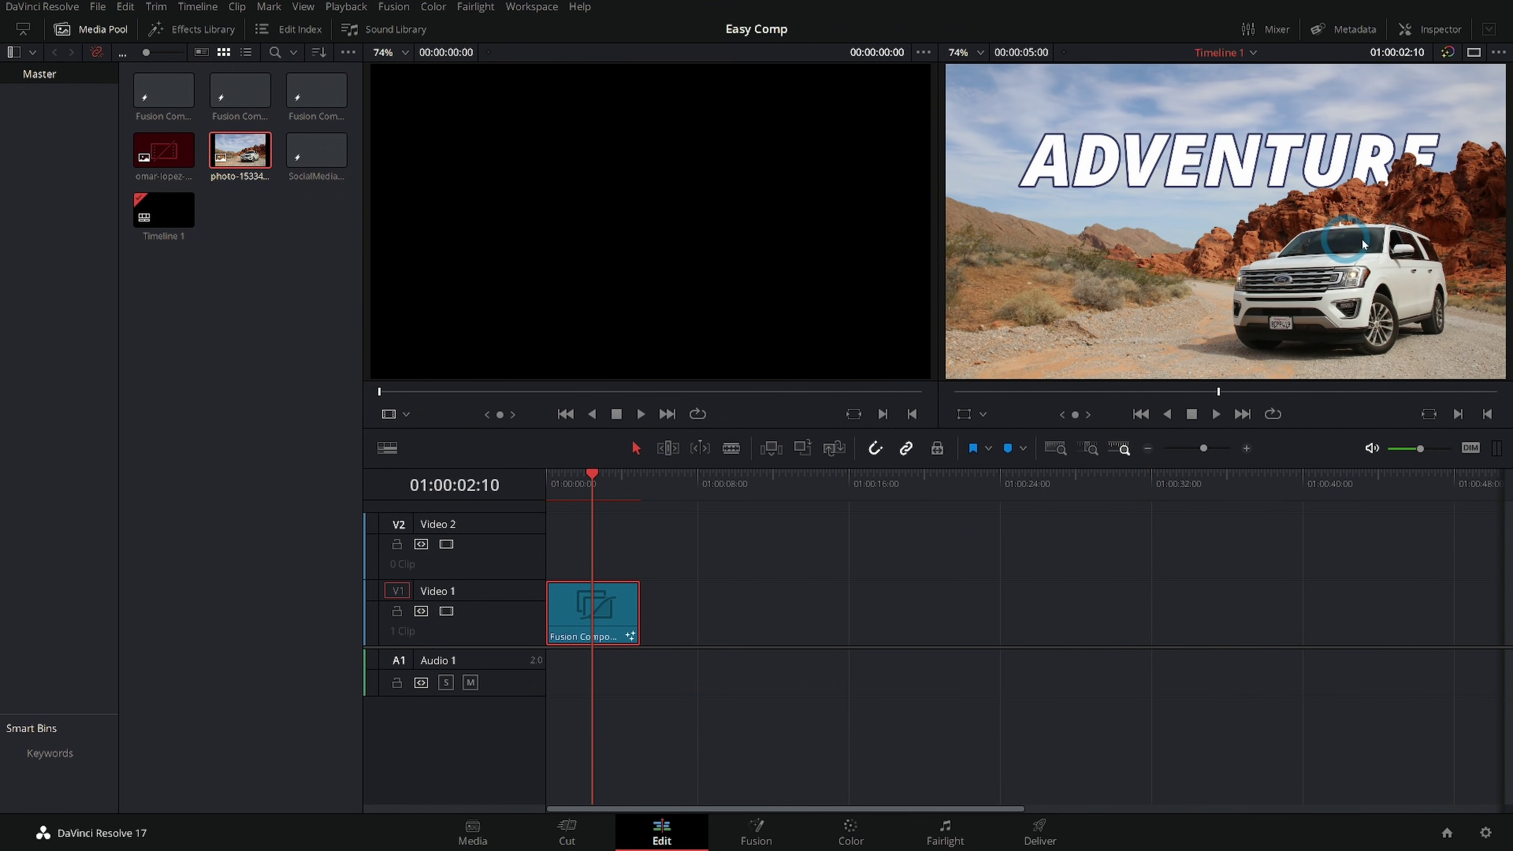